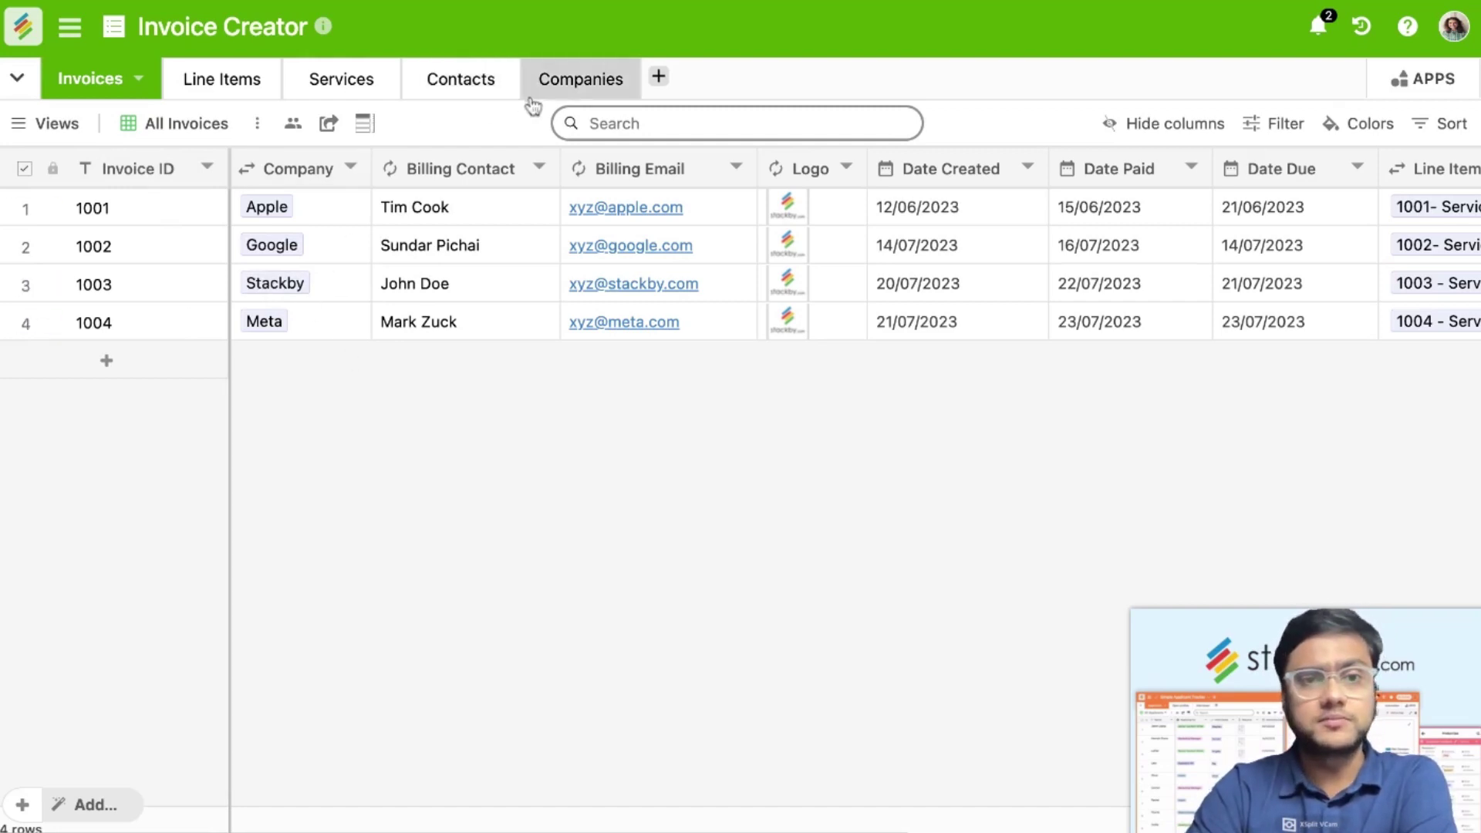
Step: Browse the Companies, Contacts and Invoices tables
click(578, 91)
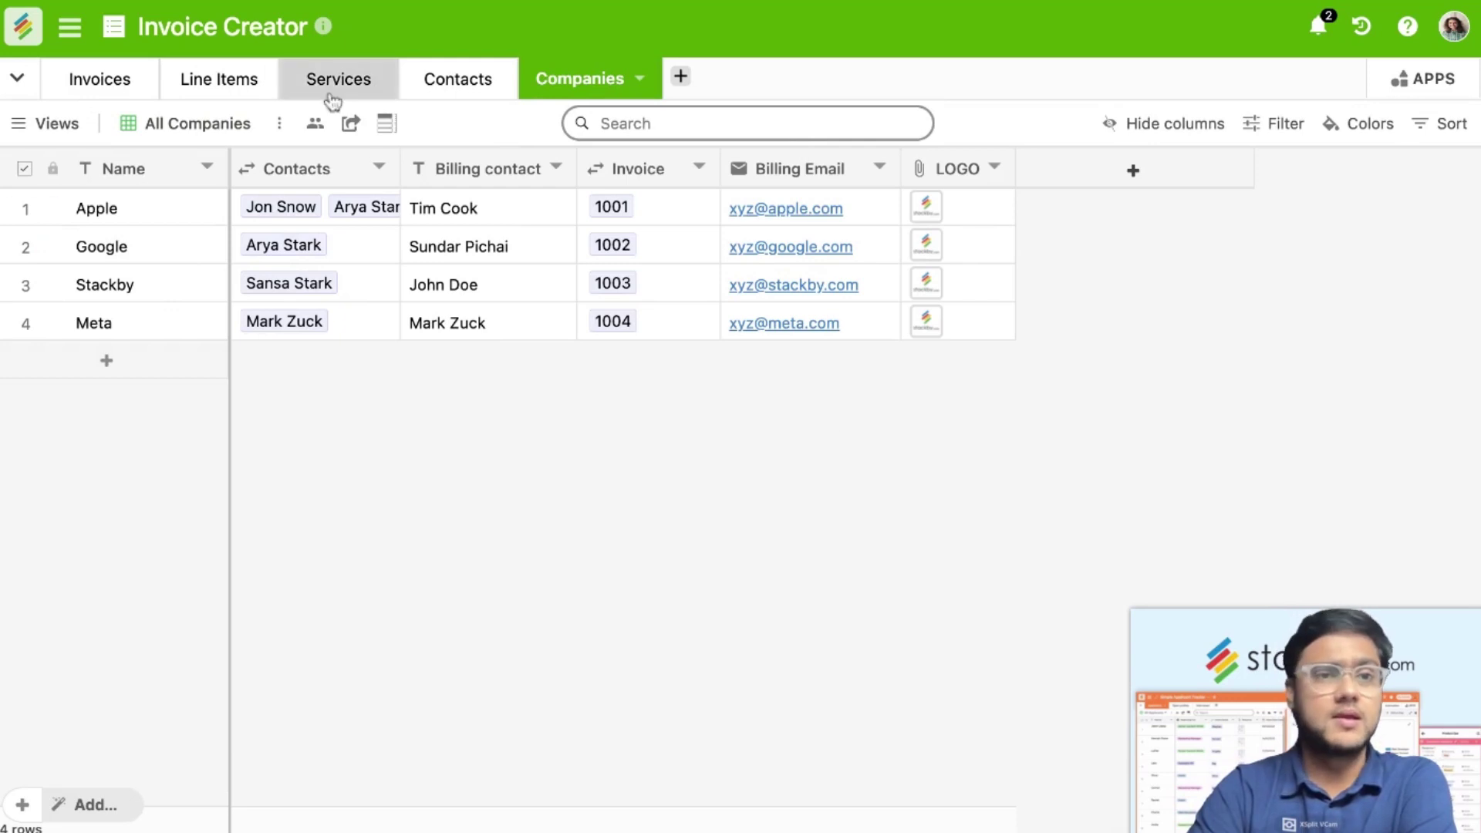
click(122, 93)
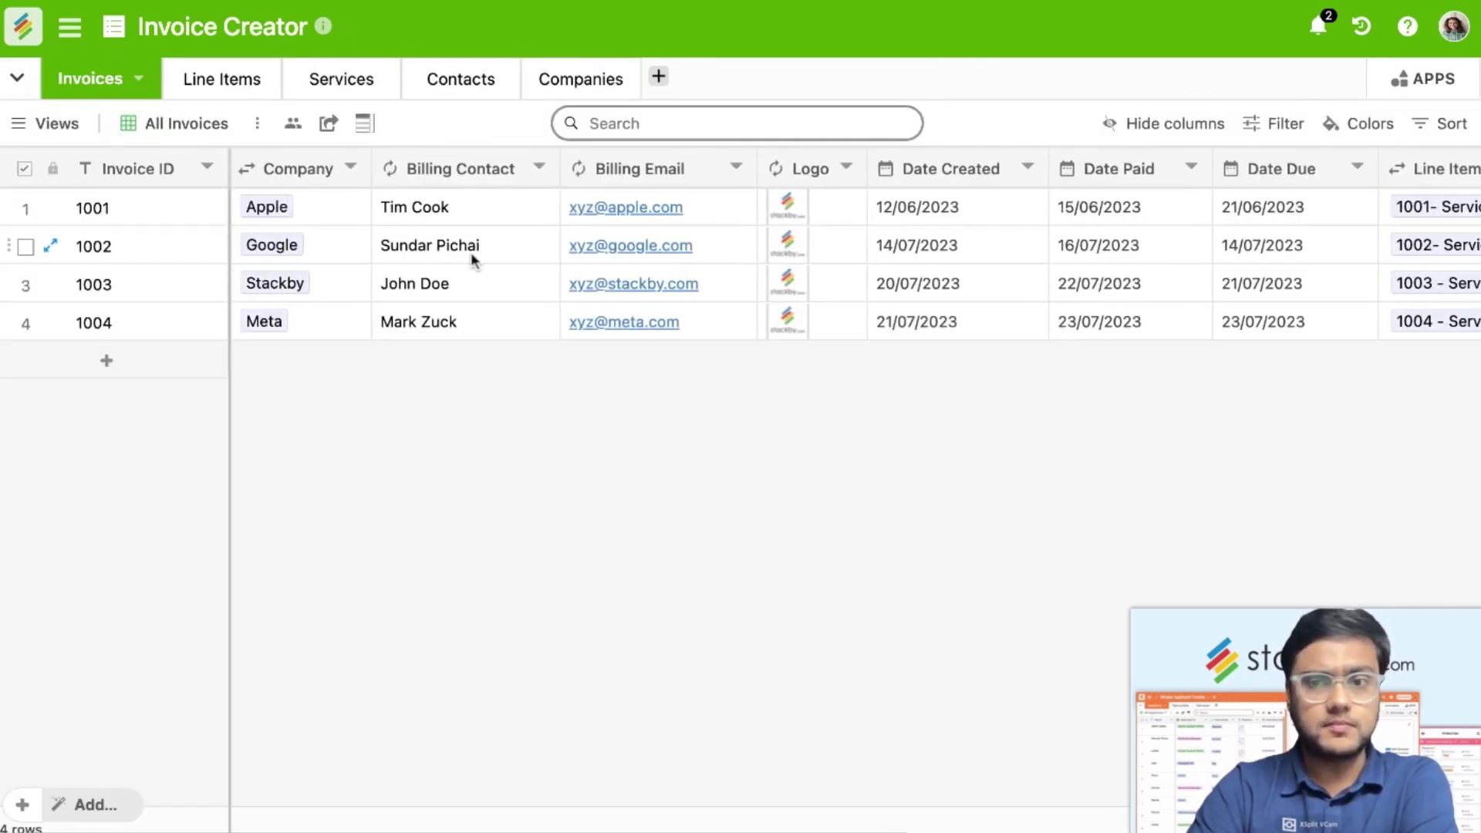
click(463, 78)
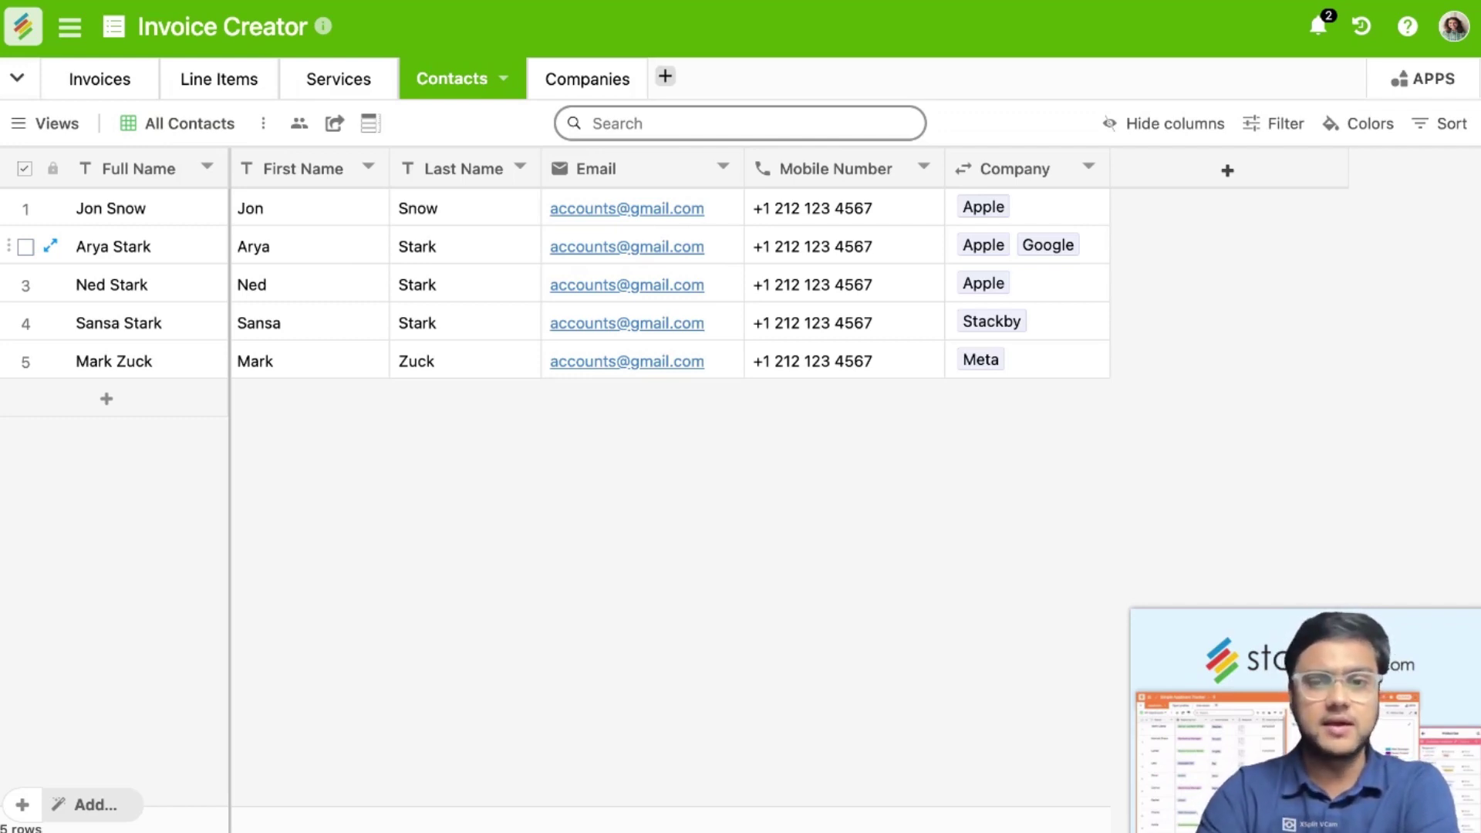
click(575, 86)
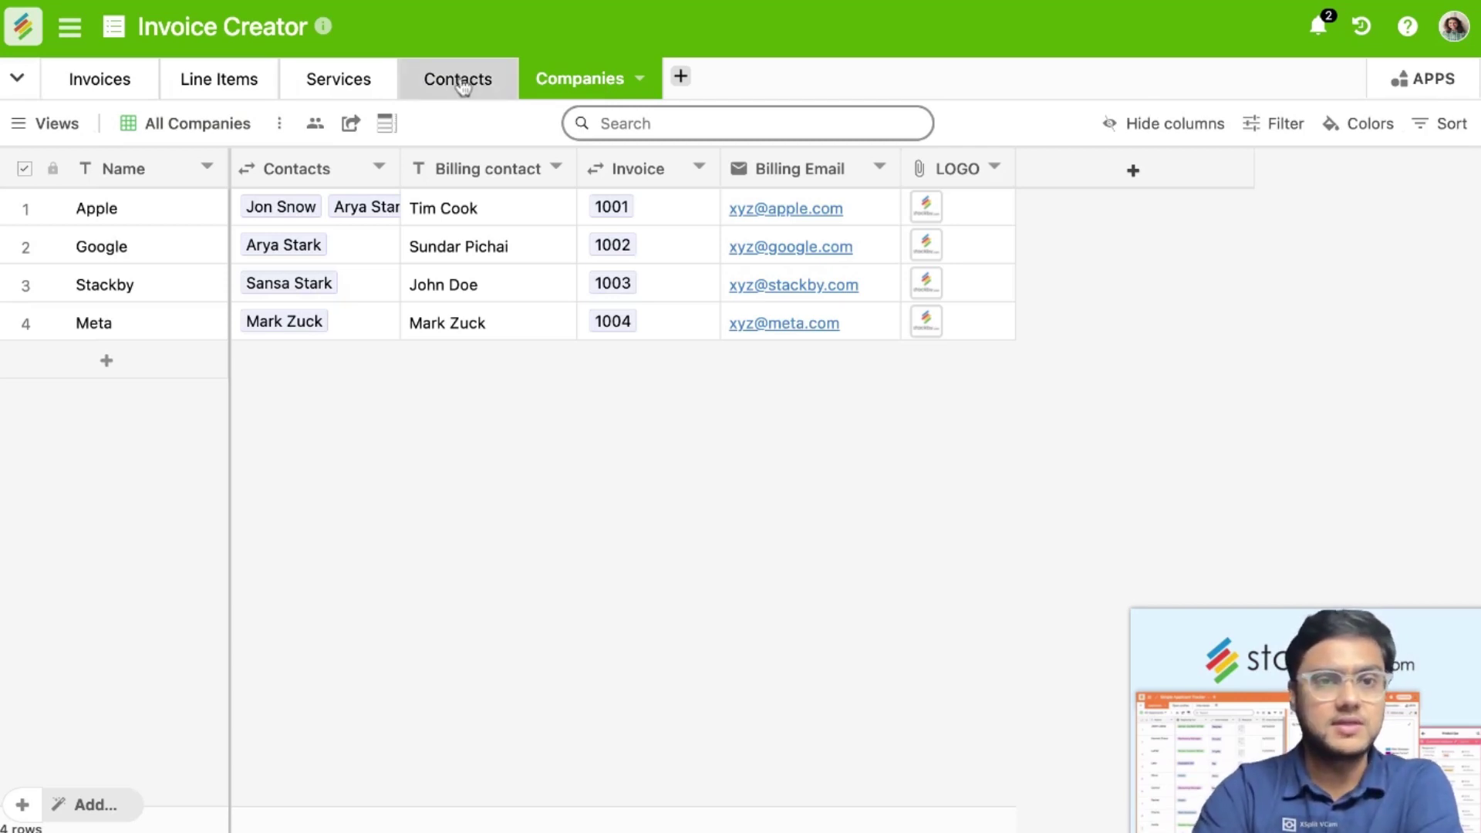
click(131, 84)
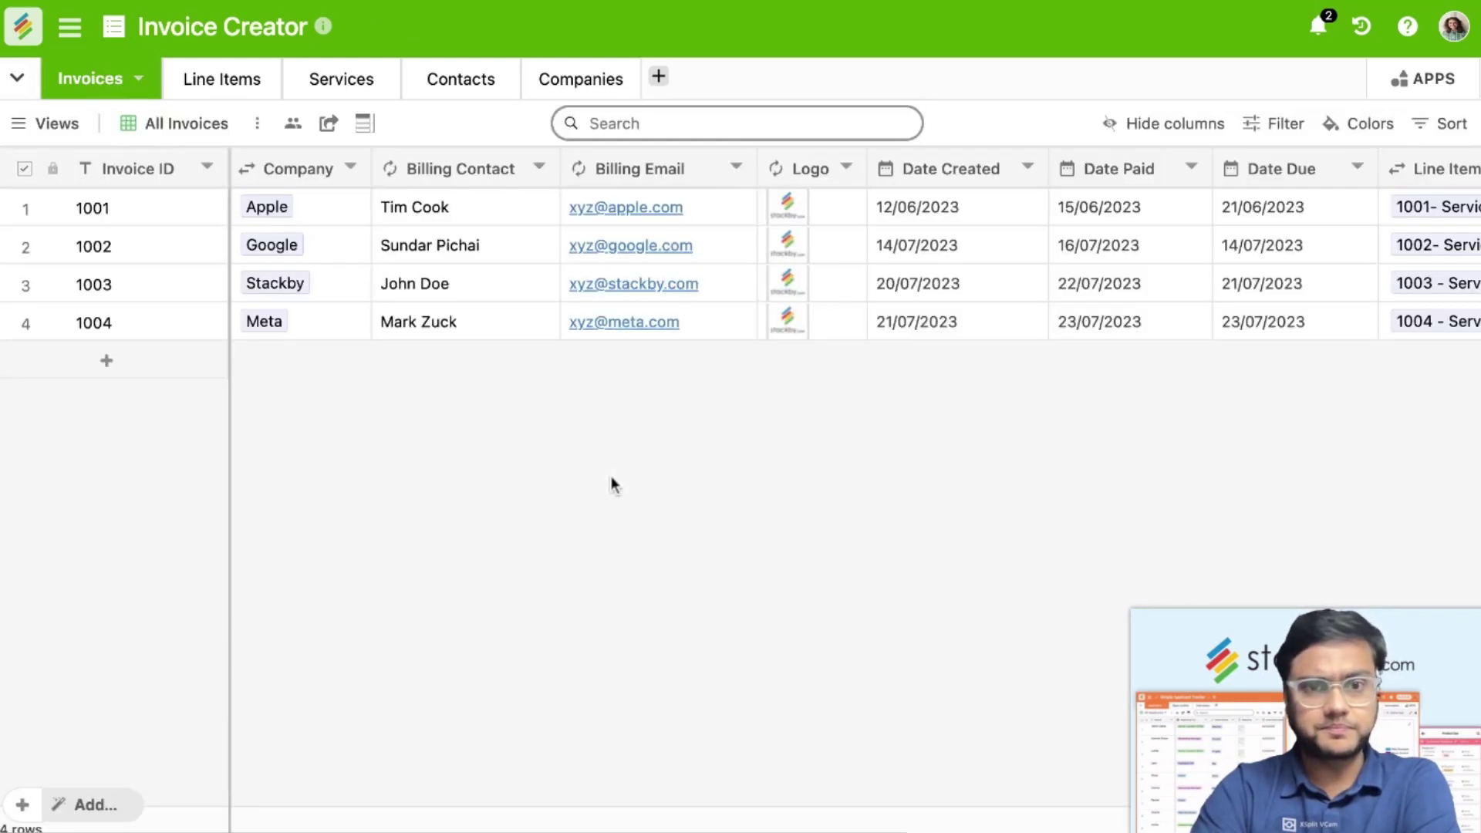
Step: Scroll the Invoices grid right, then compare Line Items with Services, noting the last item's $6,000 total
scroll(612, 484, right, 5)
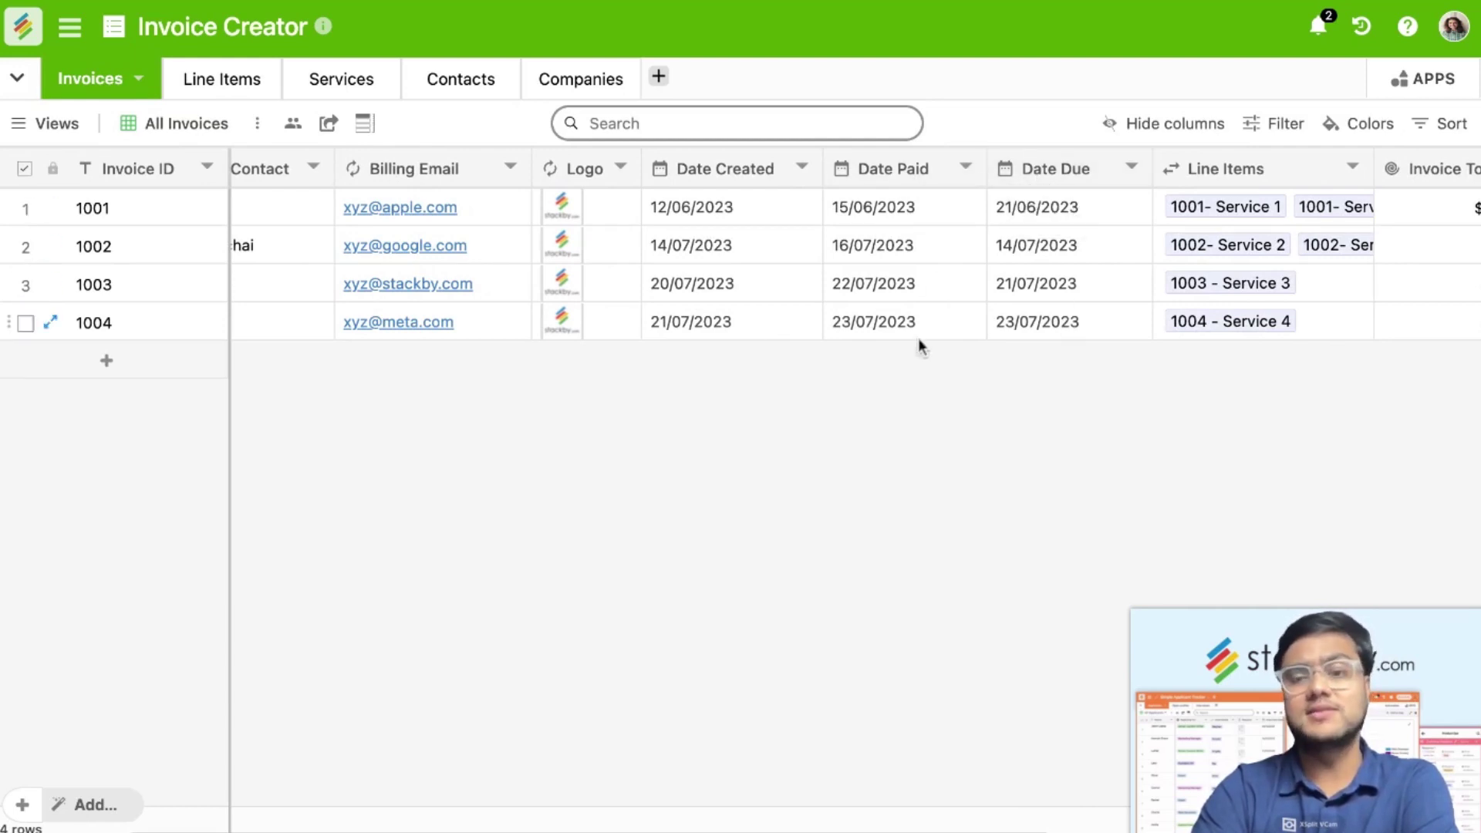
scroll(918, 337, right, 8)
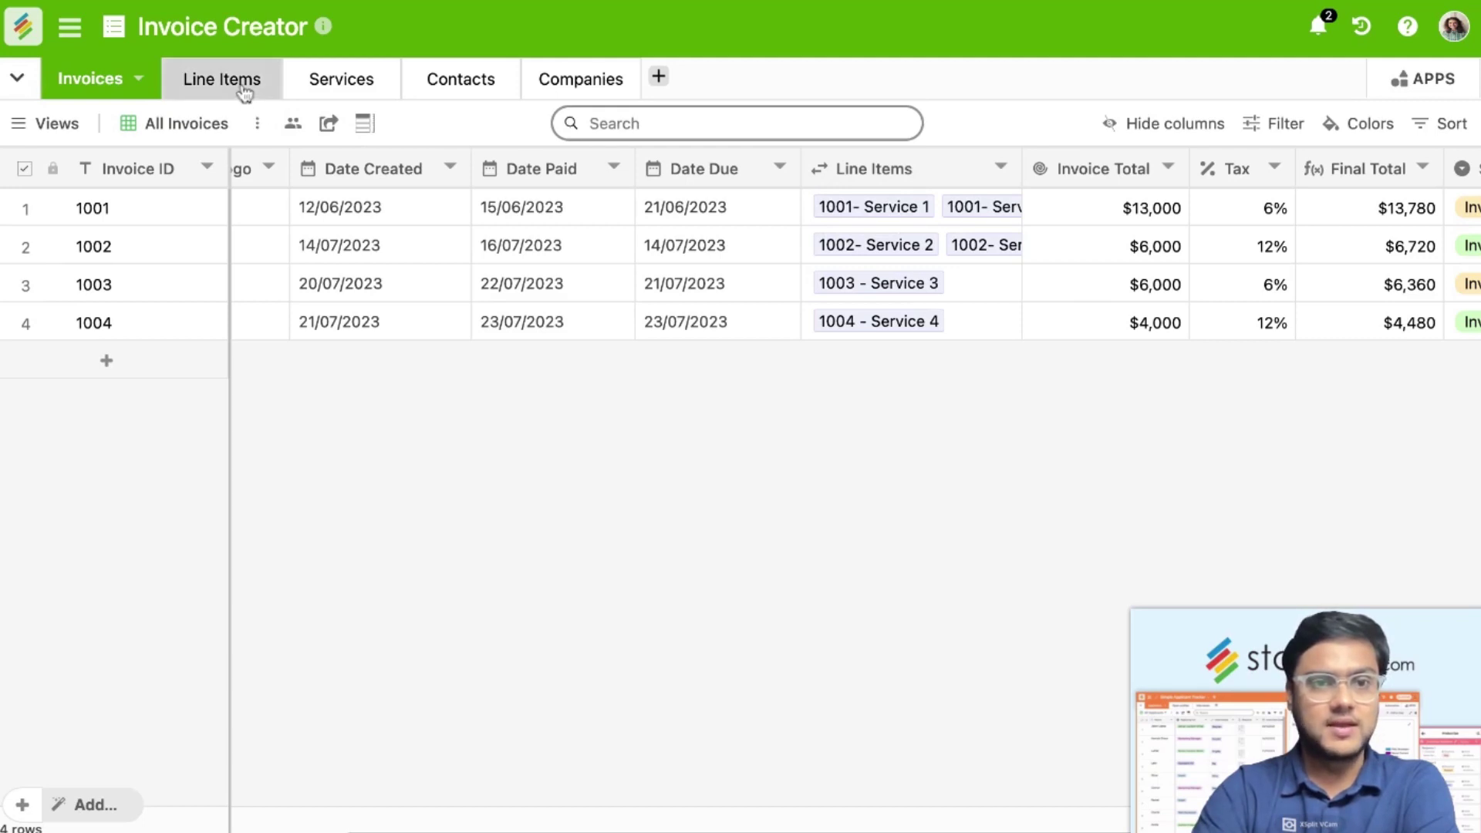
click(222, 79)
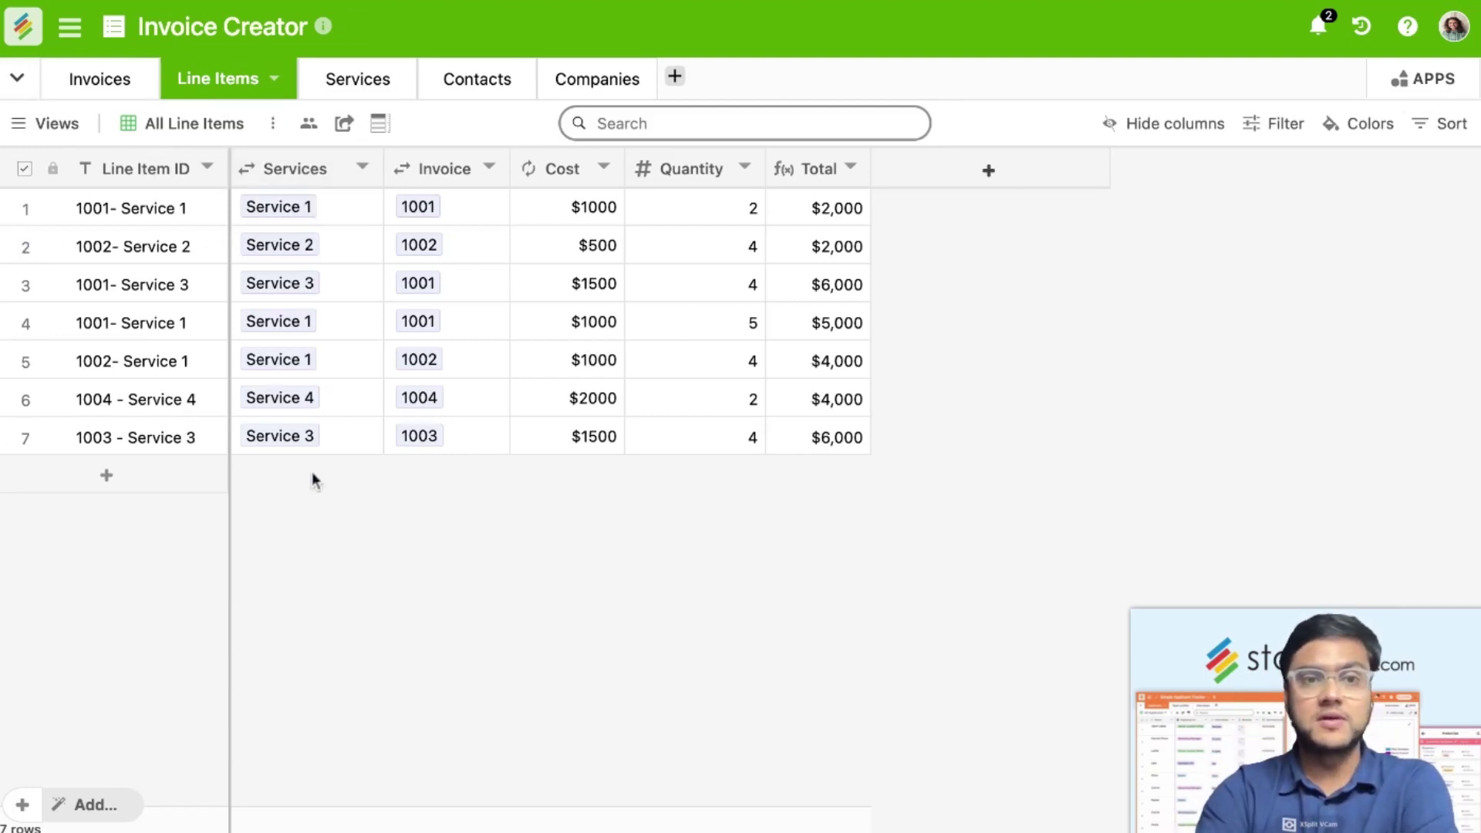
click(355, 99)
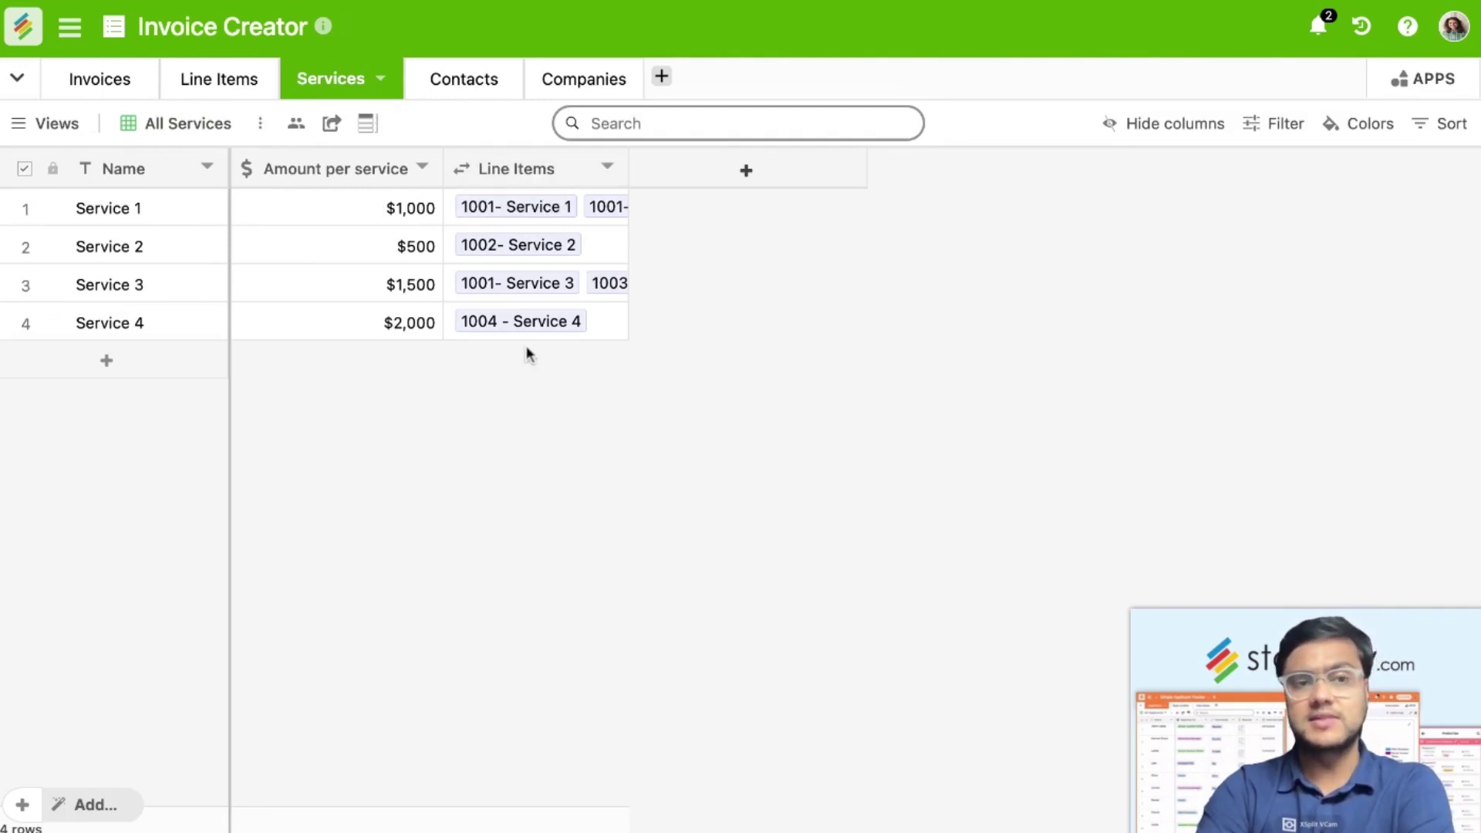
click(230, 80)
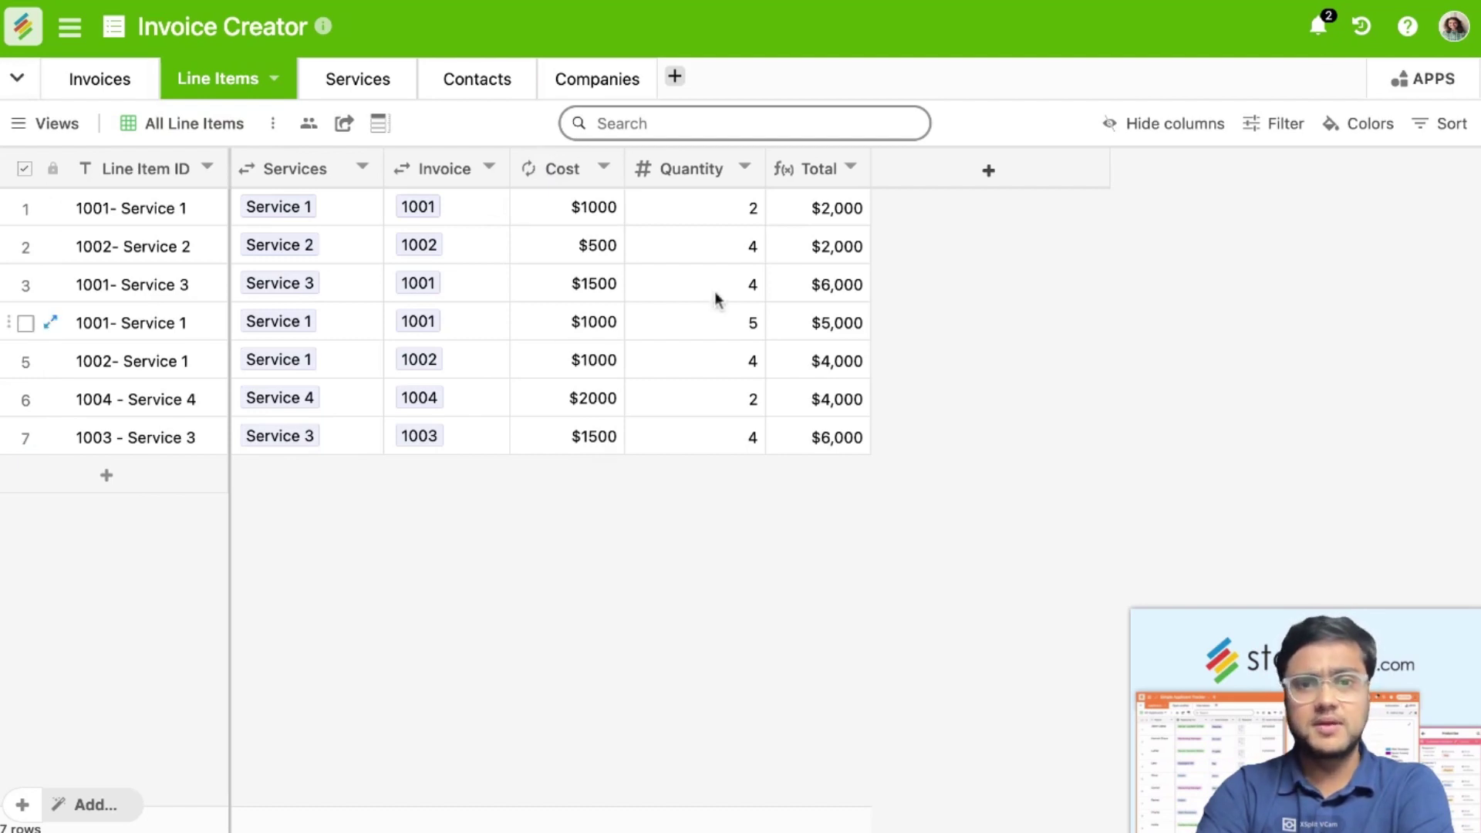
click(835, 444)
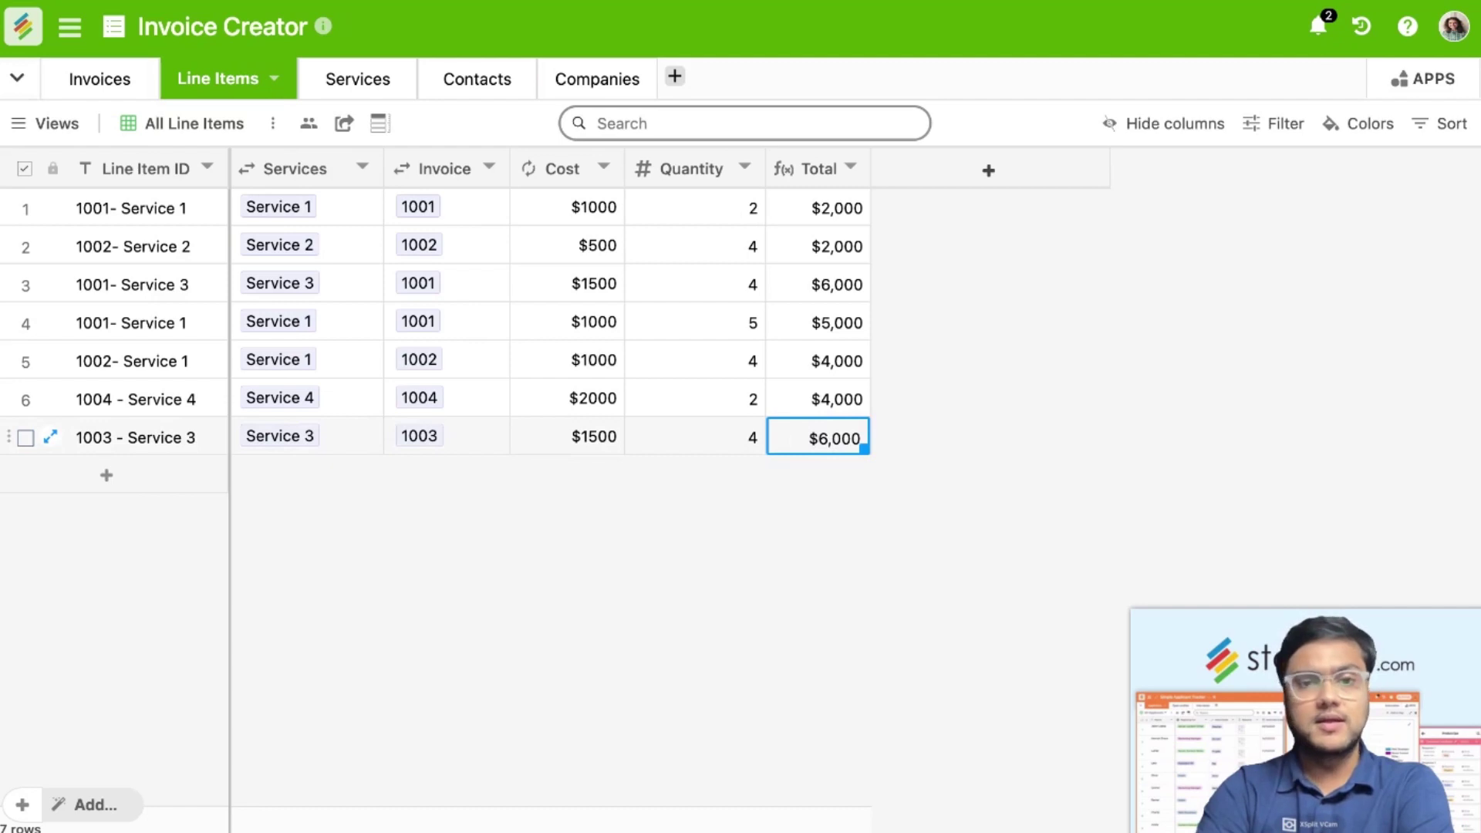
Step: Back in Invoices, inspect the Final Total column's formula and cancel without changes
click(135, 91)
scroll(674, 397, right, 5)
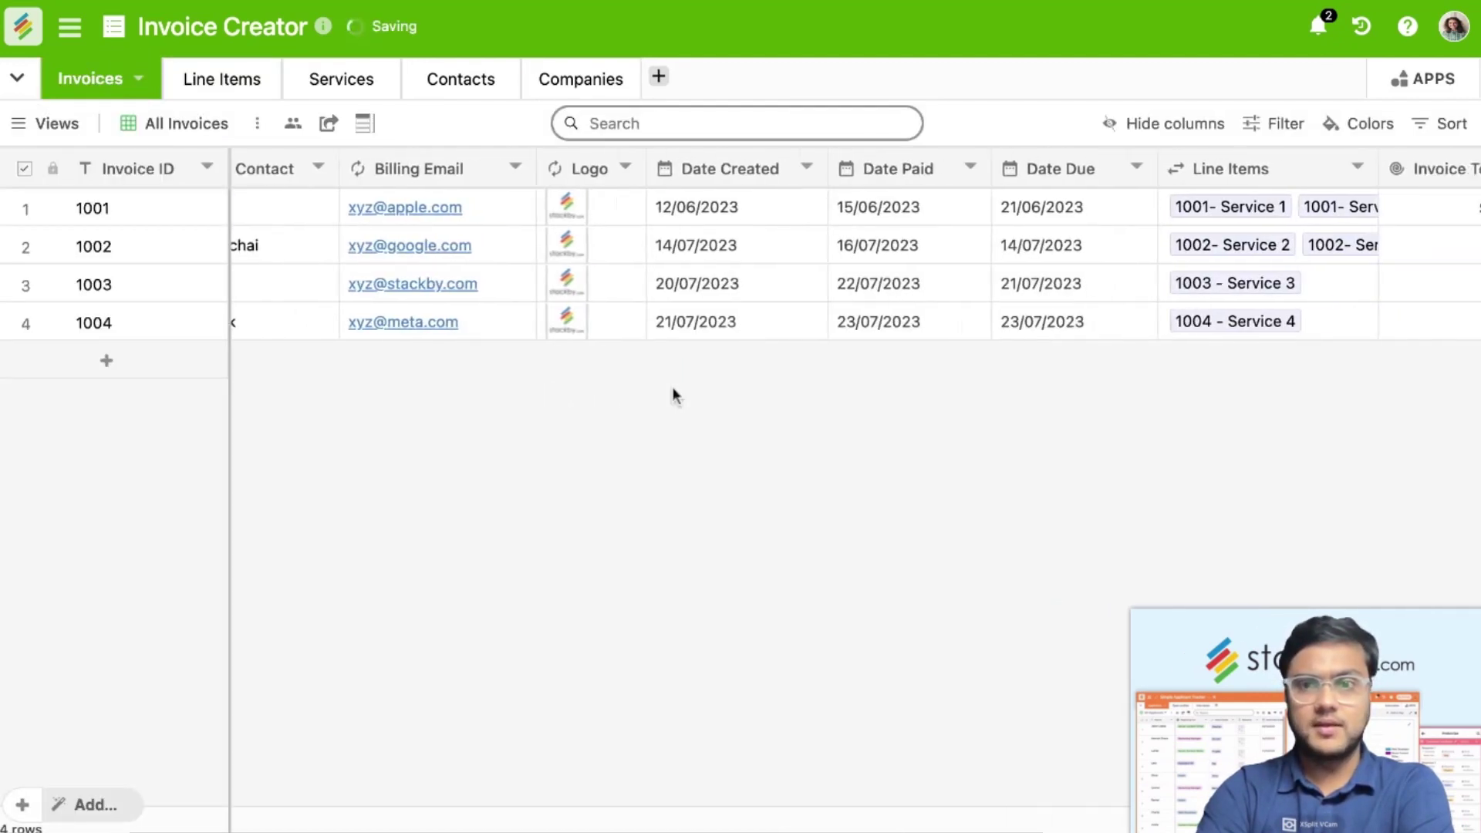
scroll(674, 396, right, 5)
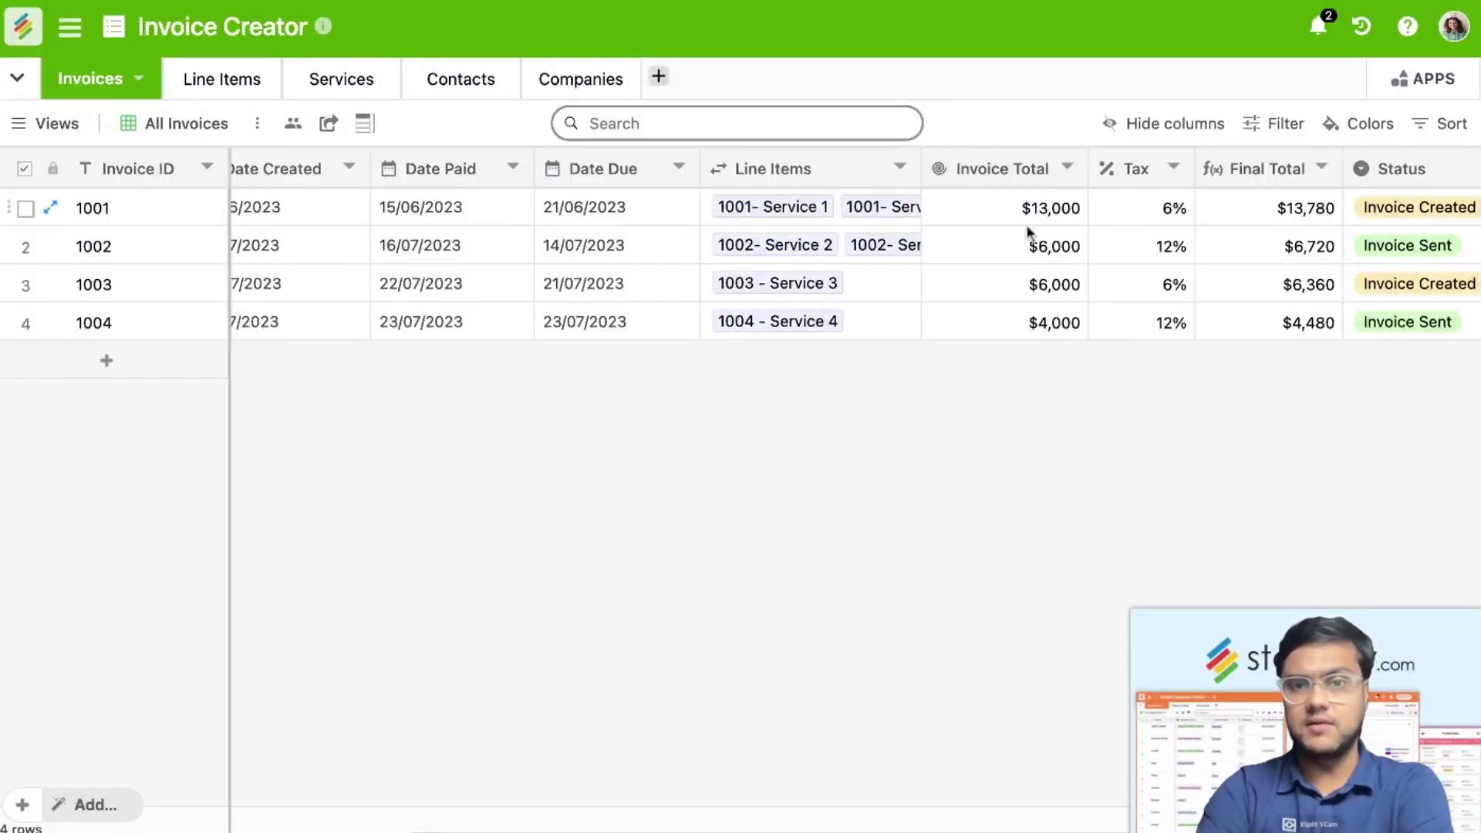
scroll(1029, 370, right, 3)
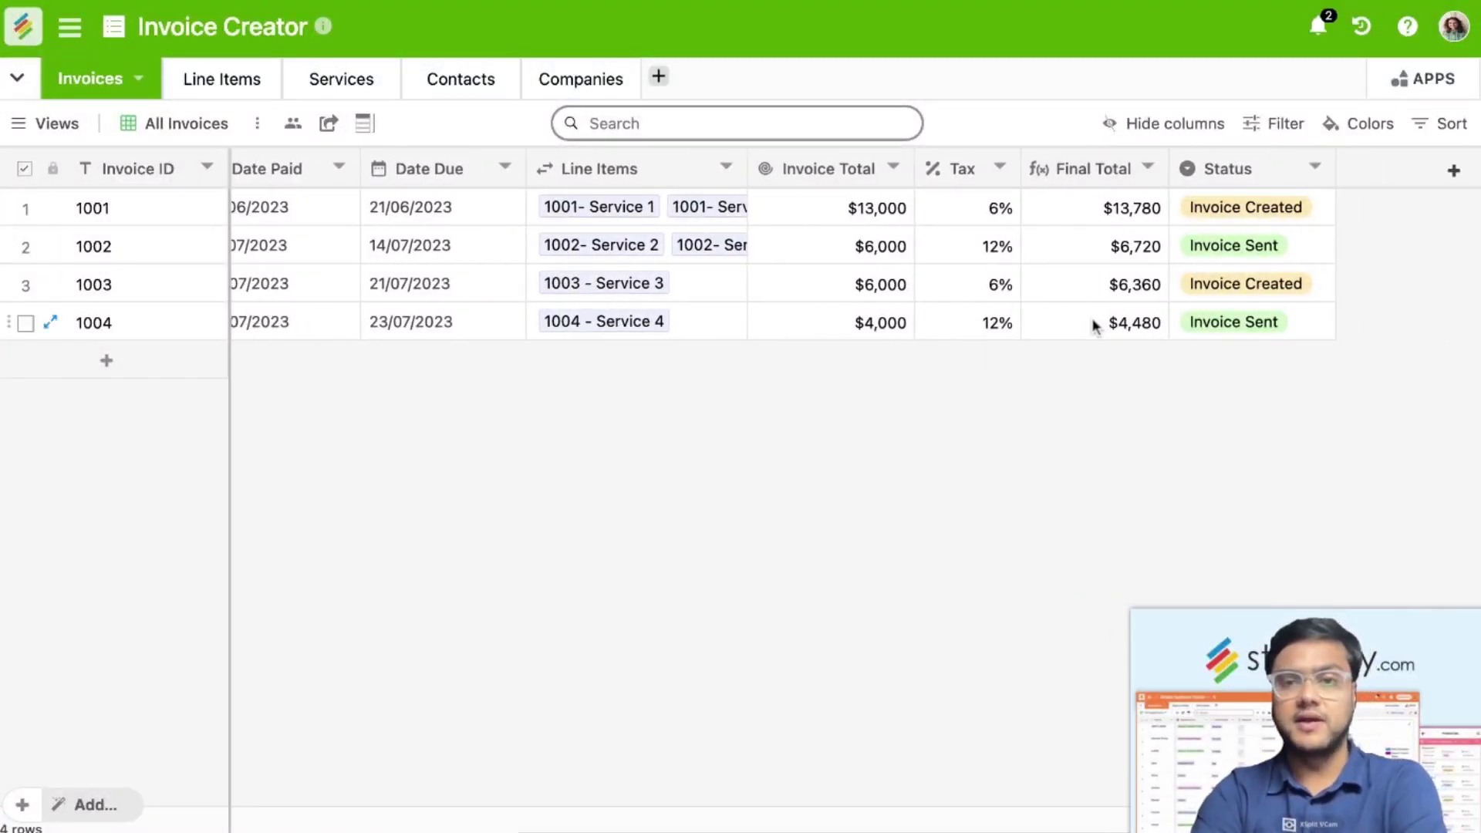
double_click(1094, 170)
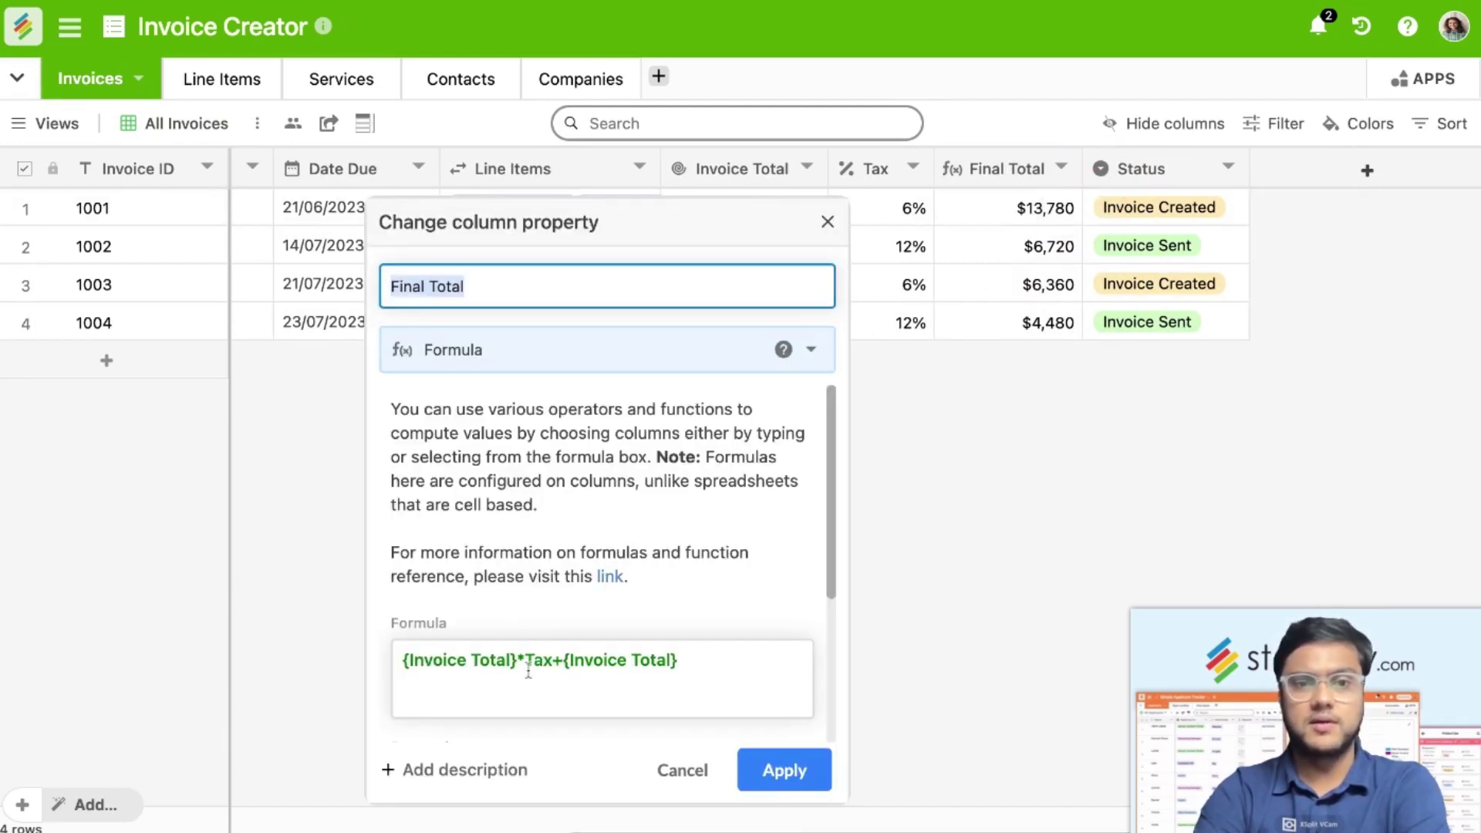
click(678, 770)
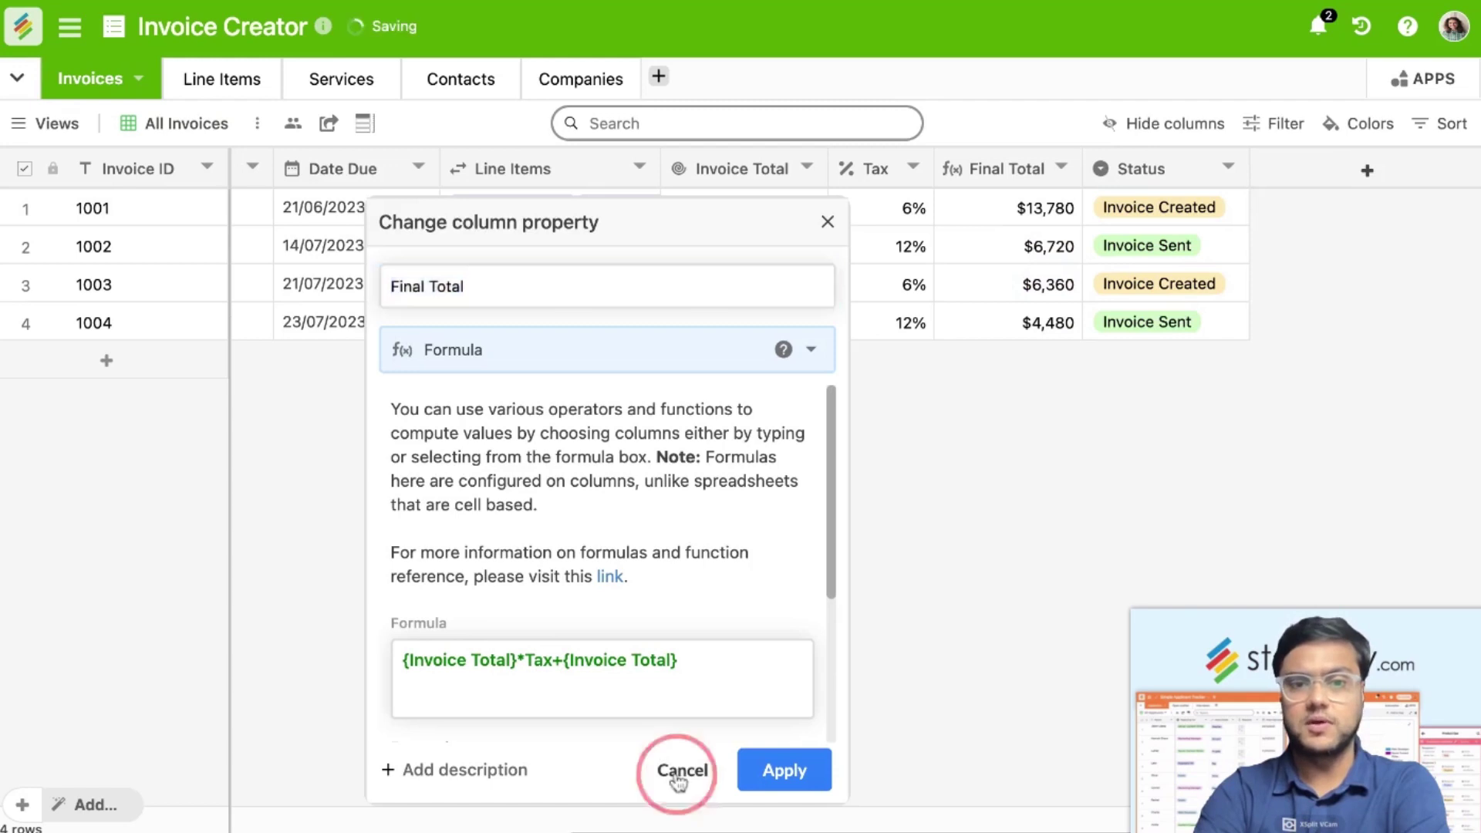
Step: Select the four invoices' Final Total values, then scroll across the Invoices columns
drag(1037, 215, 1037, 323)
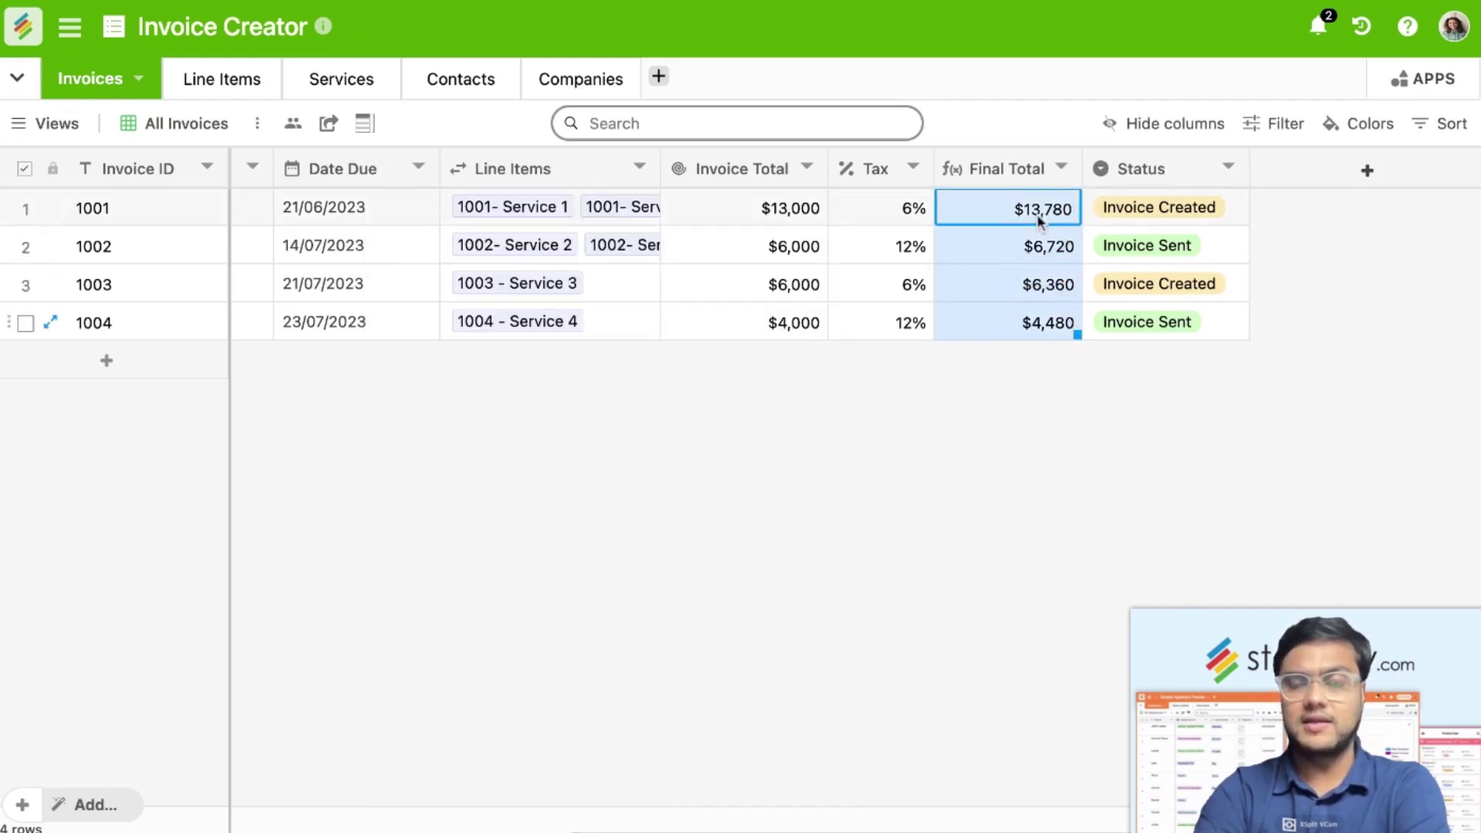
click(995, 417)
scroll(631, 421, left, 10)
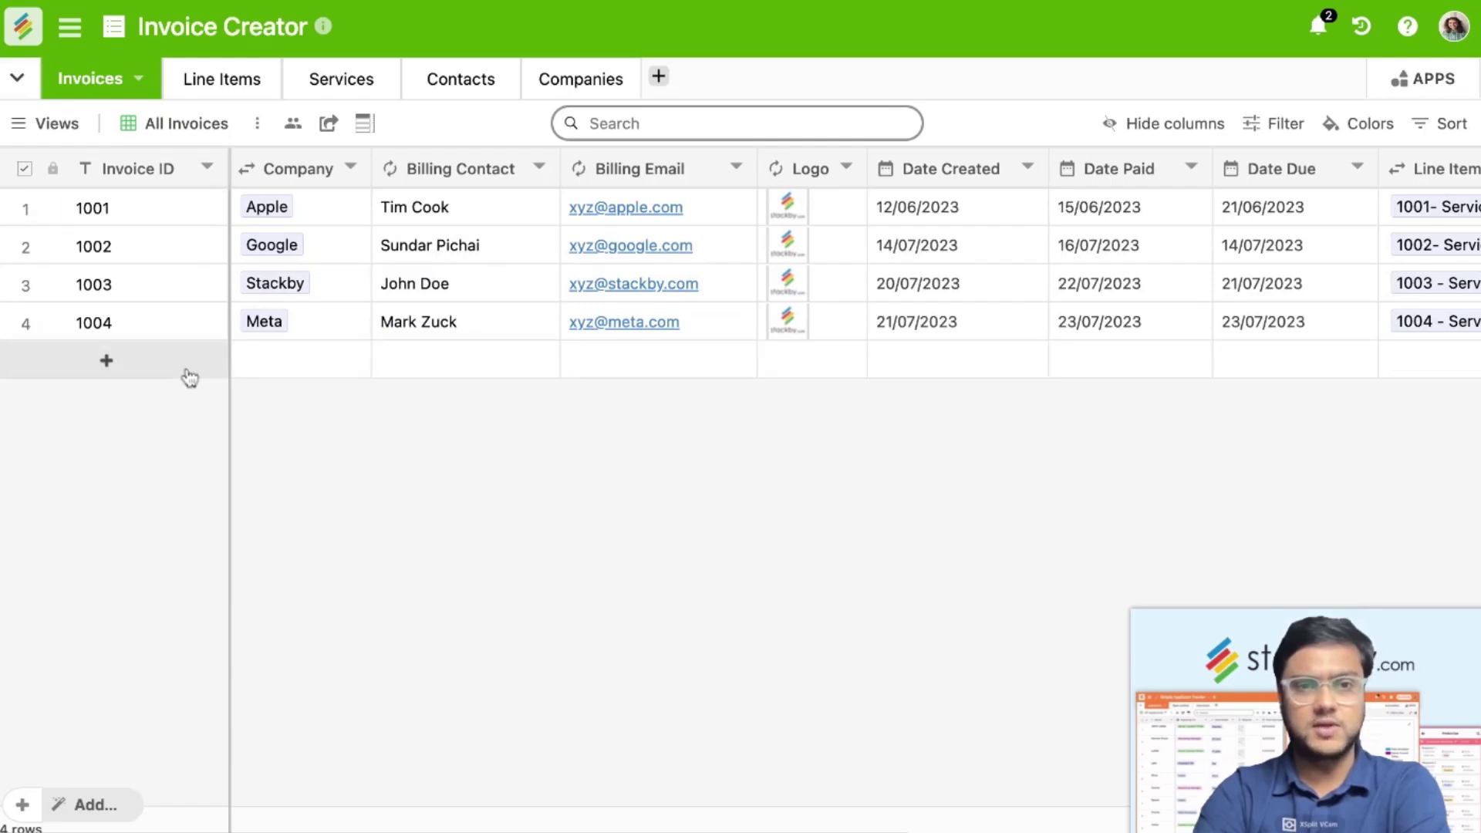
scroll(461, 313, right, 2)
scroll(621, 288, right, 3)
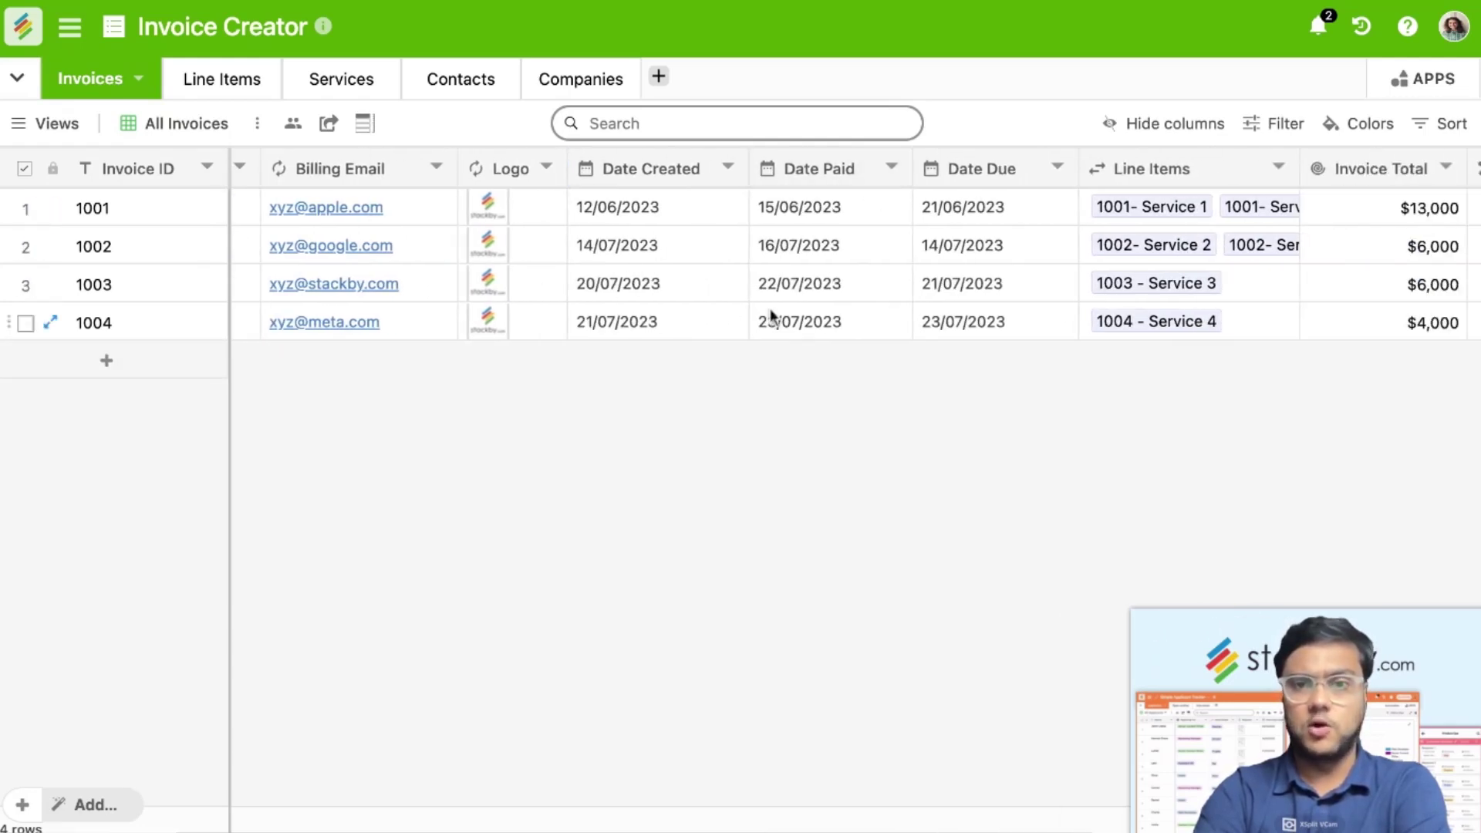
scroll(770, 294, right, 6)
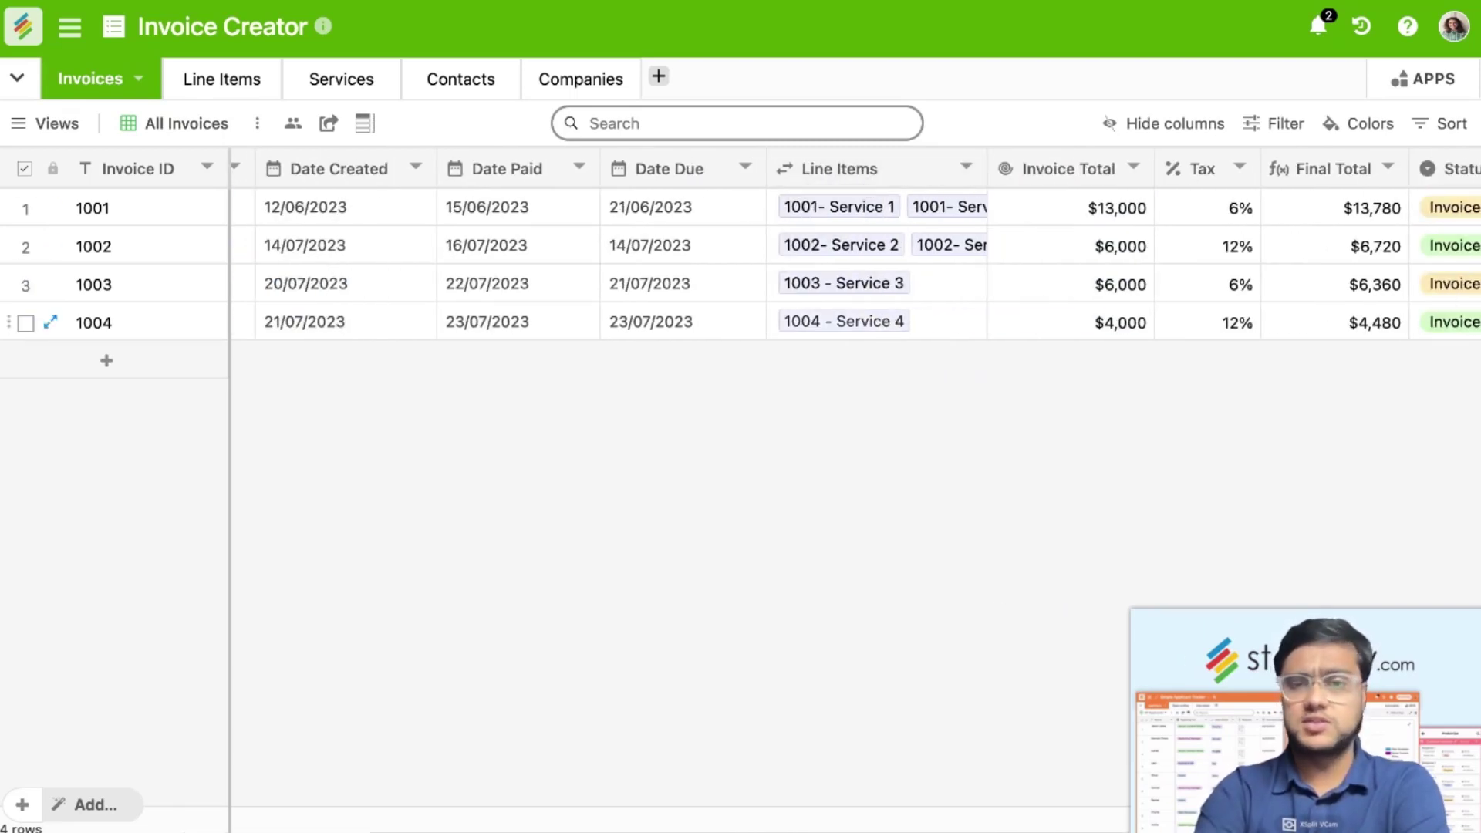
scroll(949, 198, right, 3)
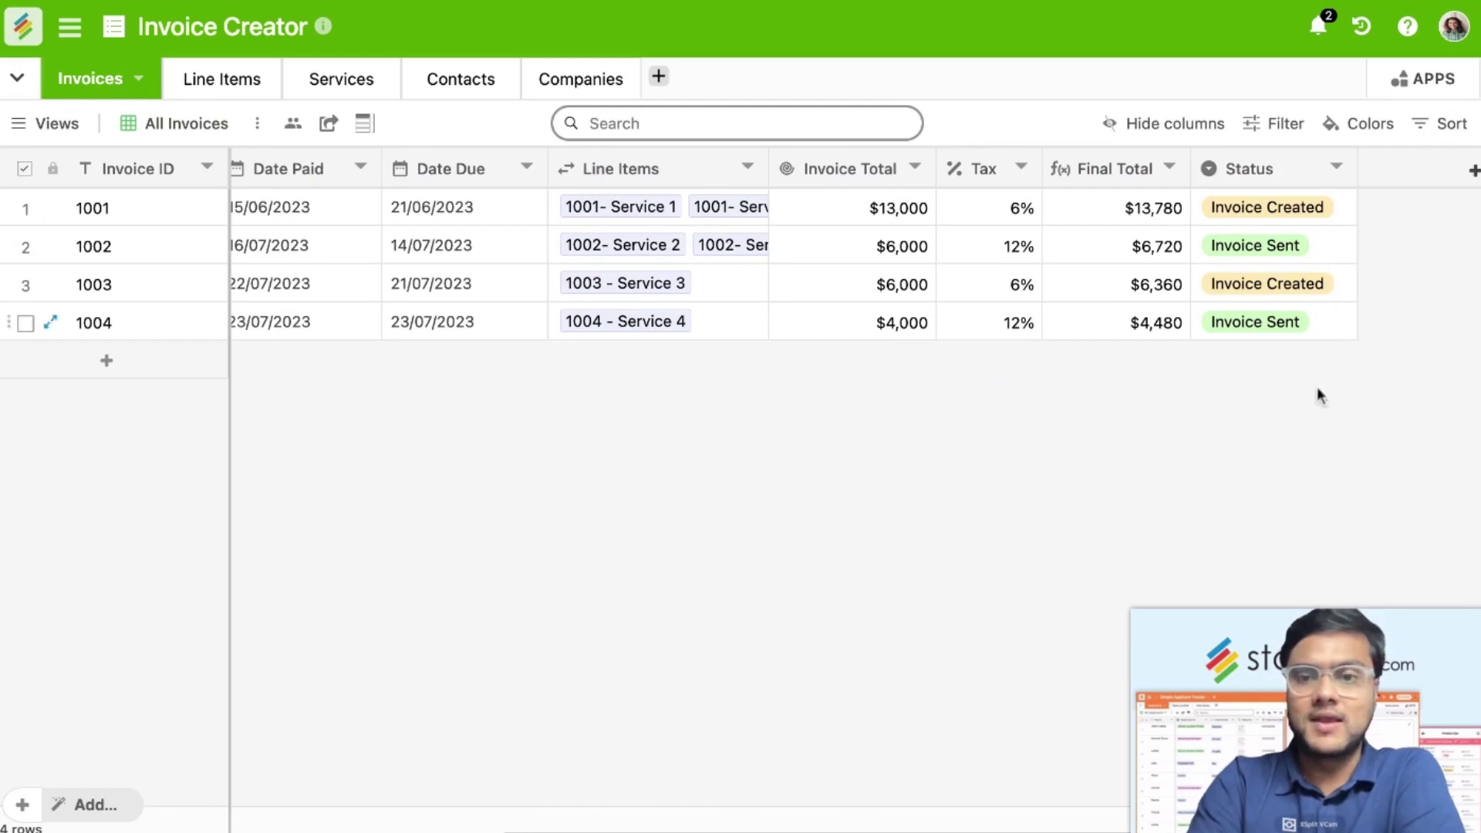
drag(1373, 717, 243, 649)
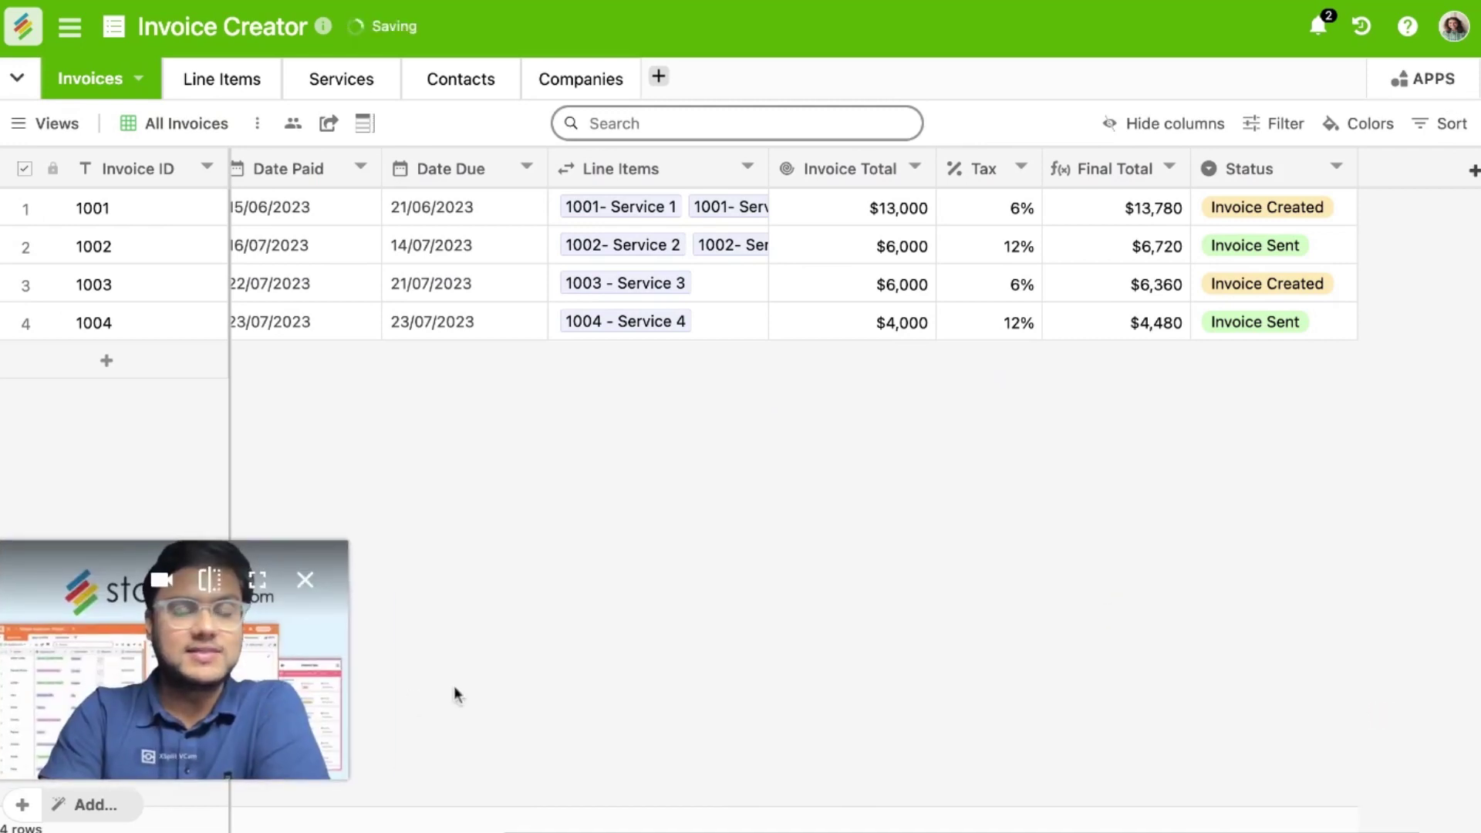
Step: Add the Page Designer app to the Invoices dashboard, found by searching 'Pag'
click(1420, 90)
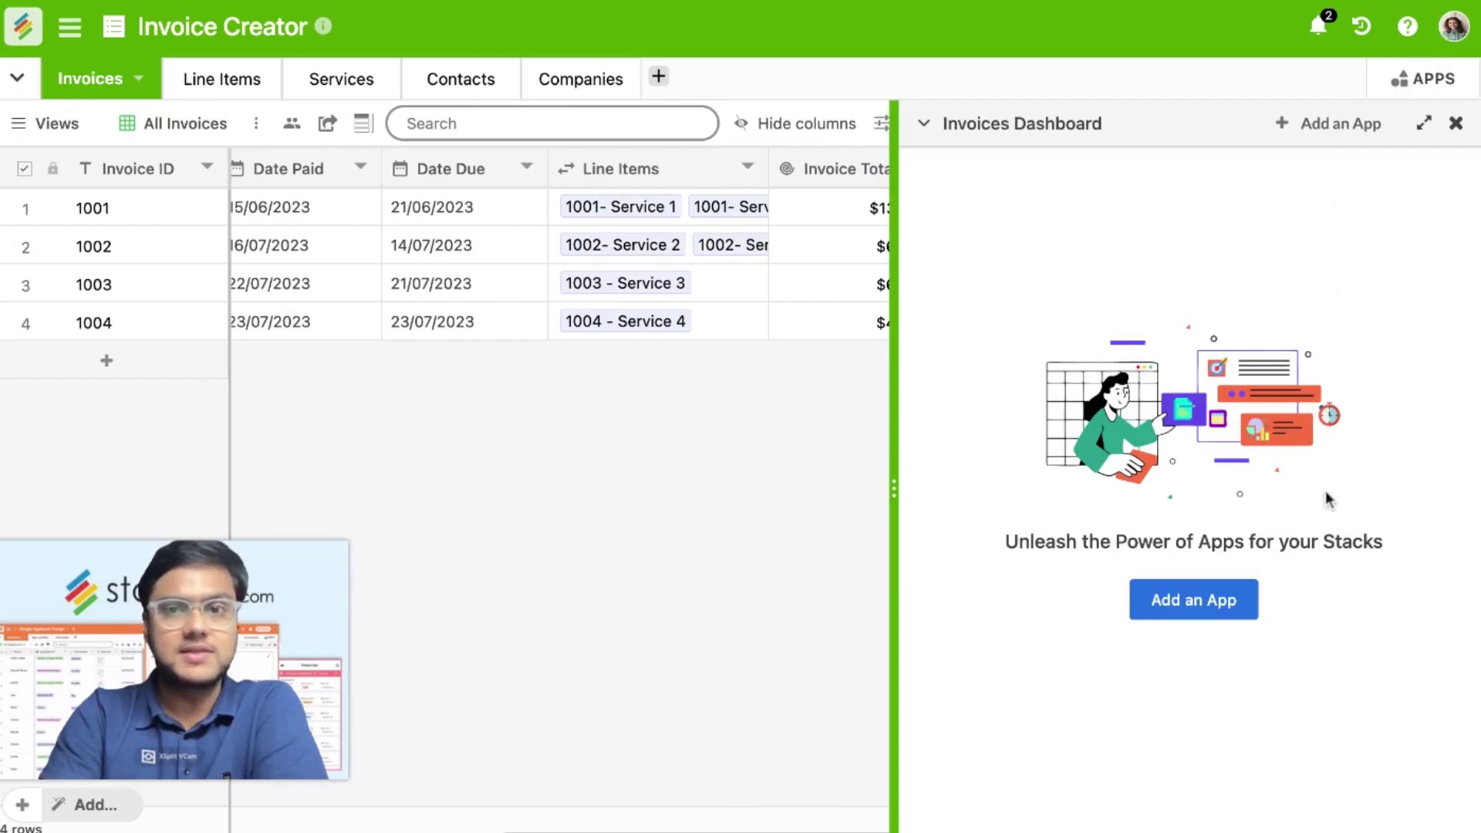
click(1211, 609)
click(562, 178)
text(Pag)
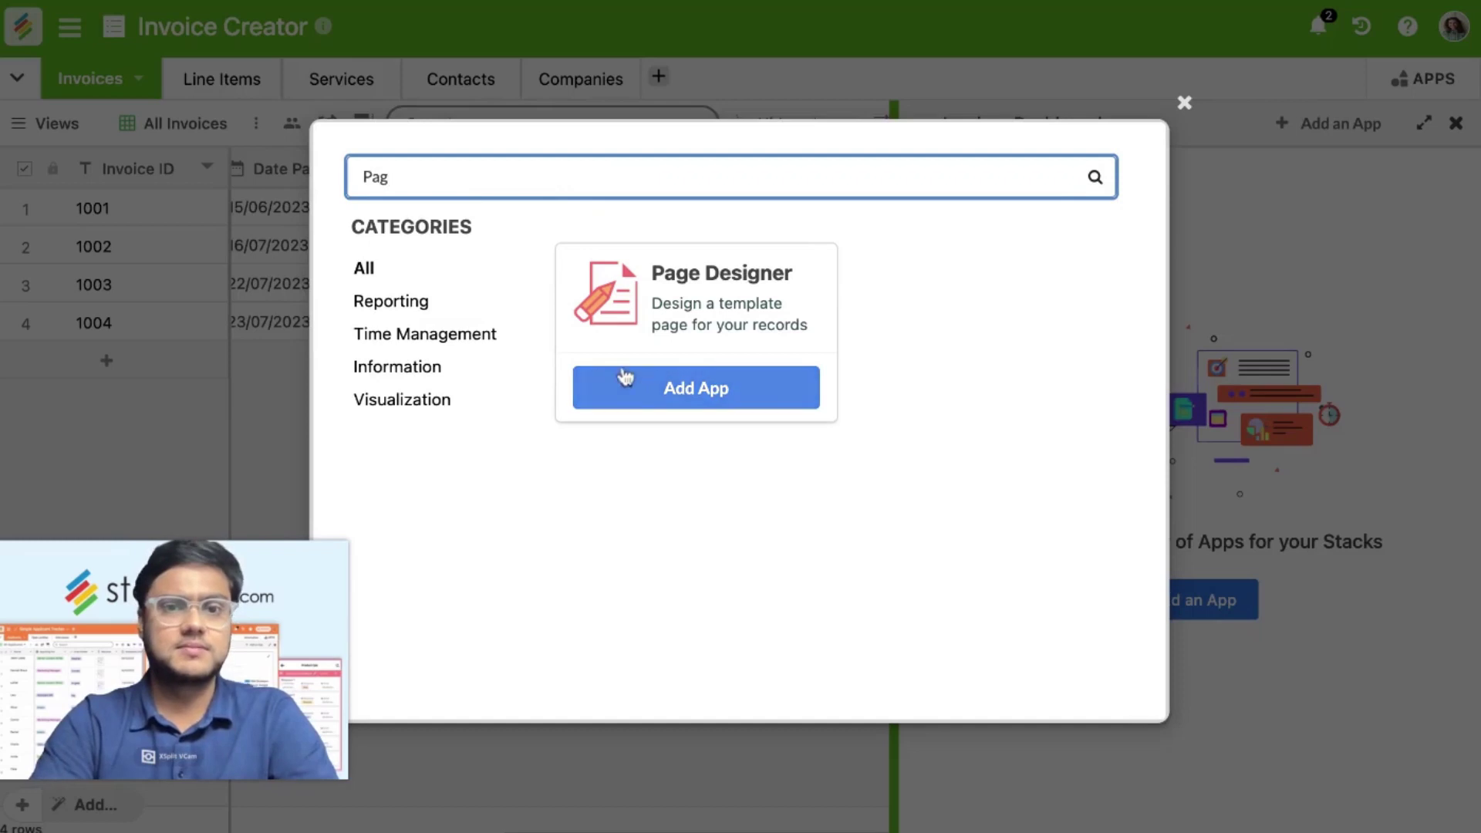
click(668, 387)
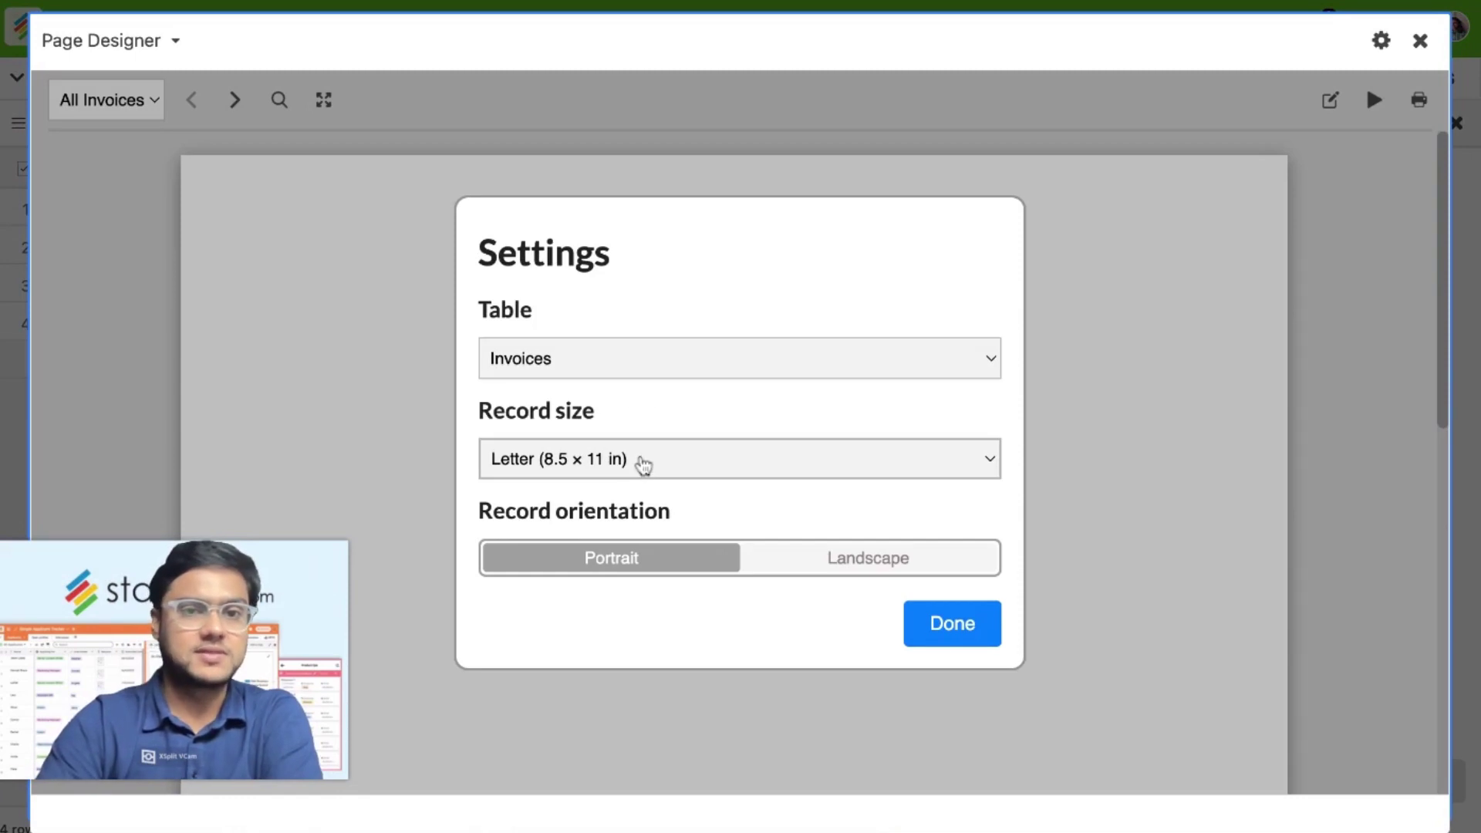
Step: Set the page size to A4 and open the page layout for editing
click(644, 462)
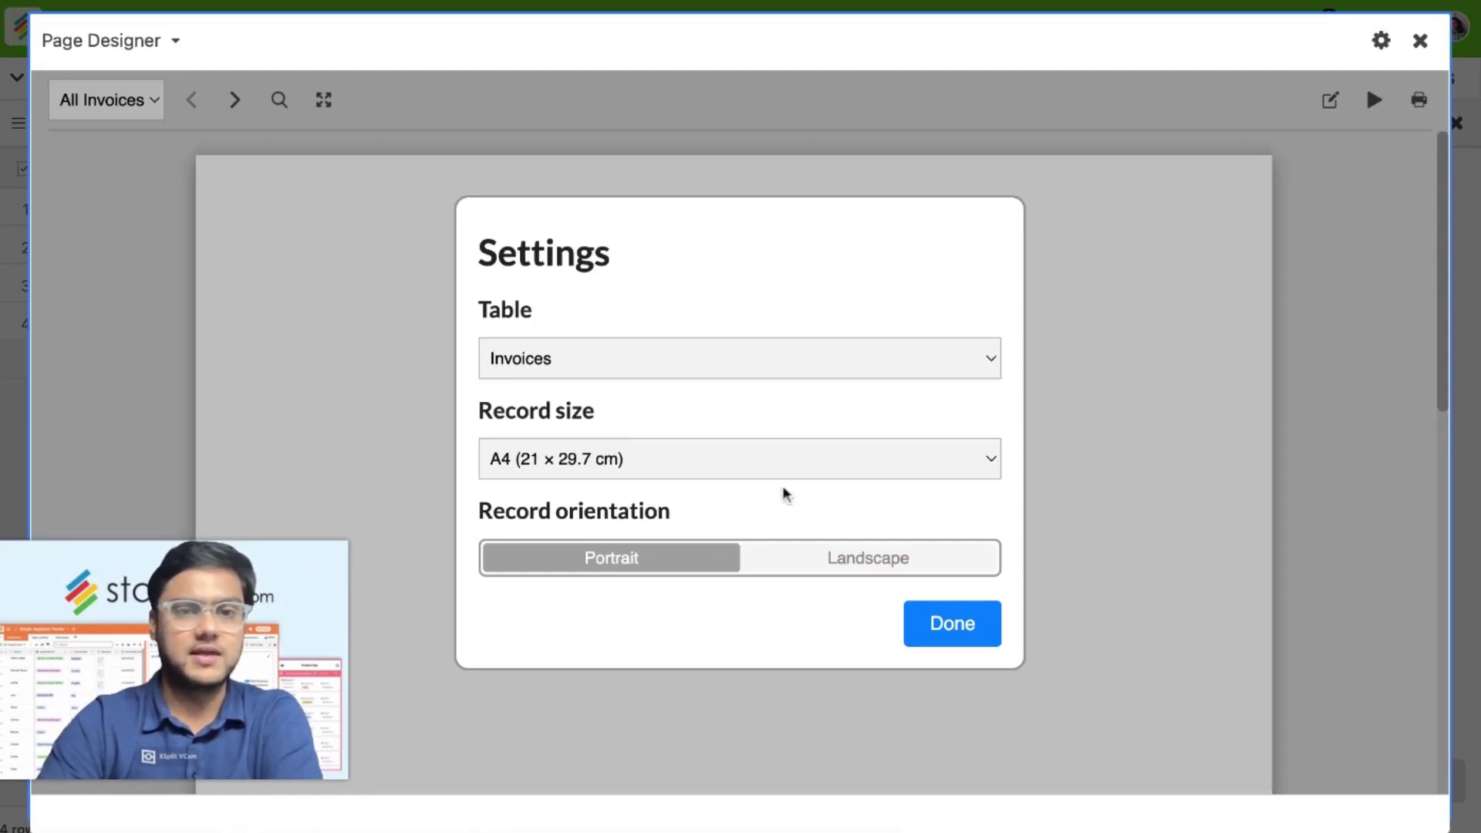
click(941, 624)
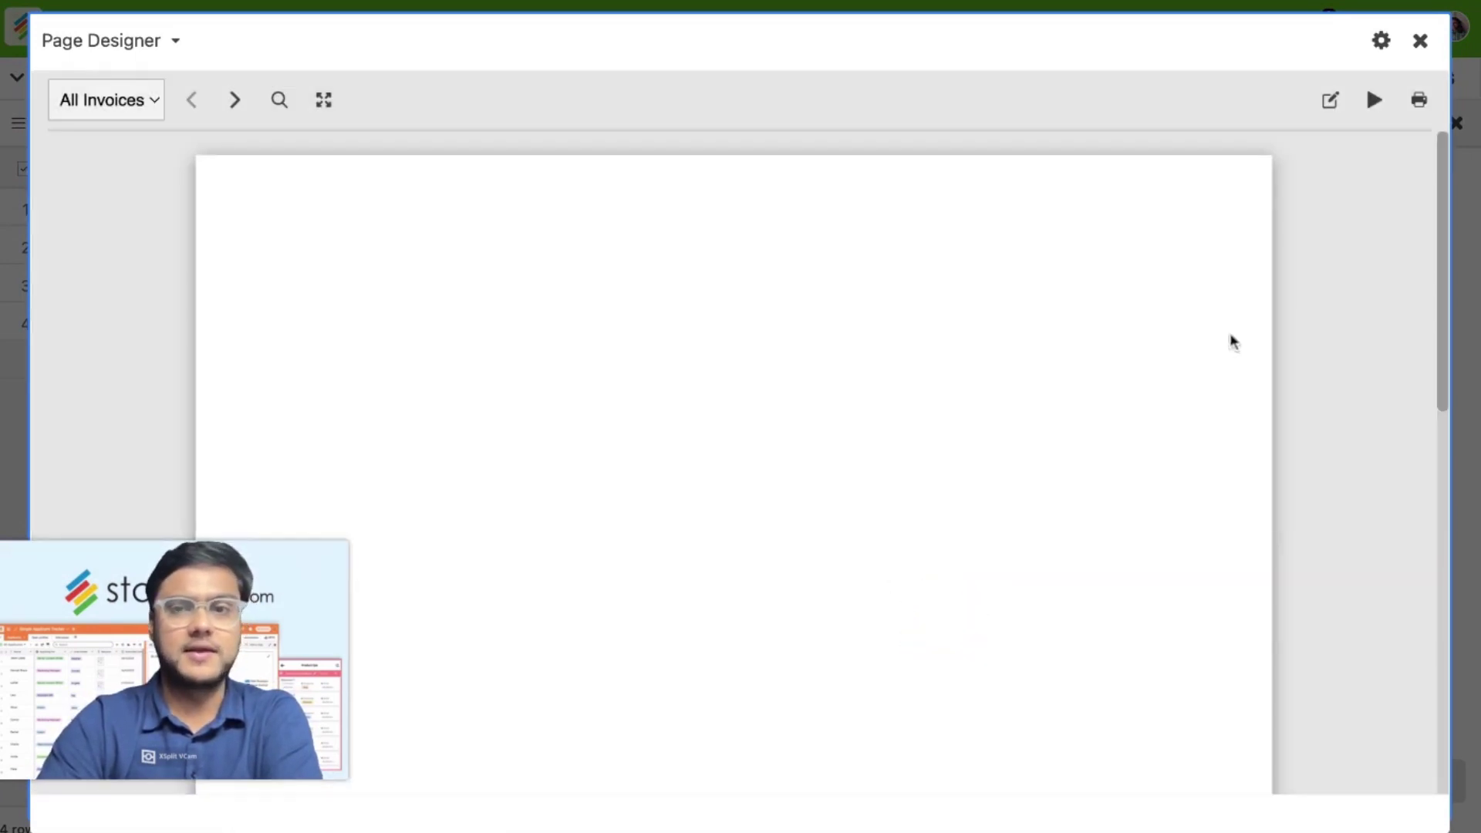
click(1330, 101)
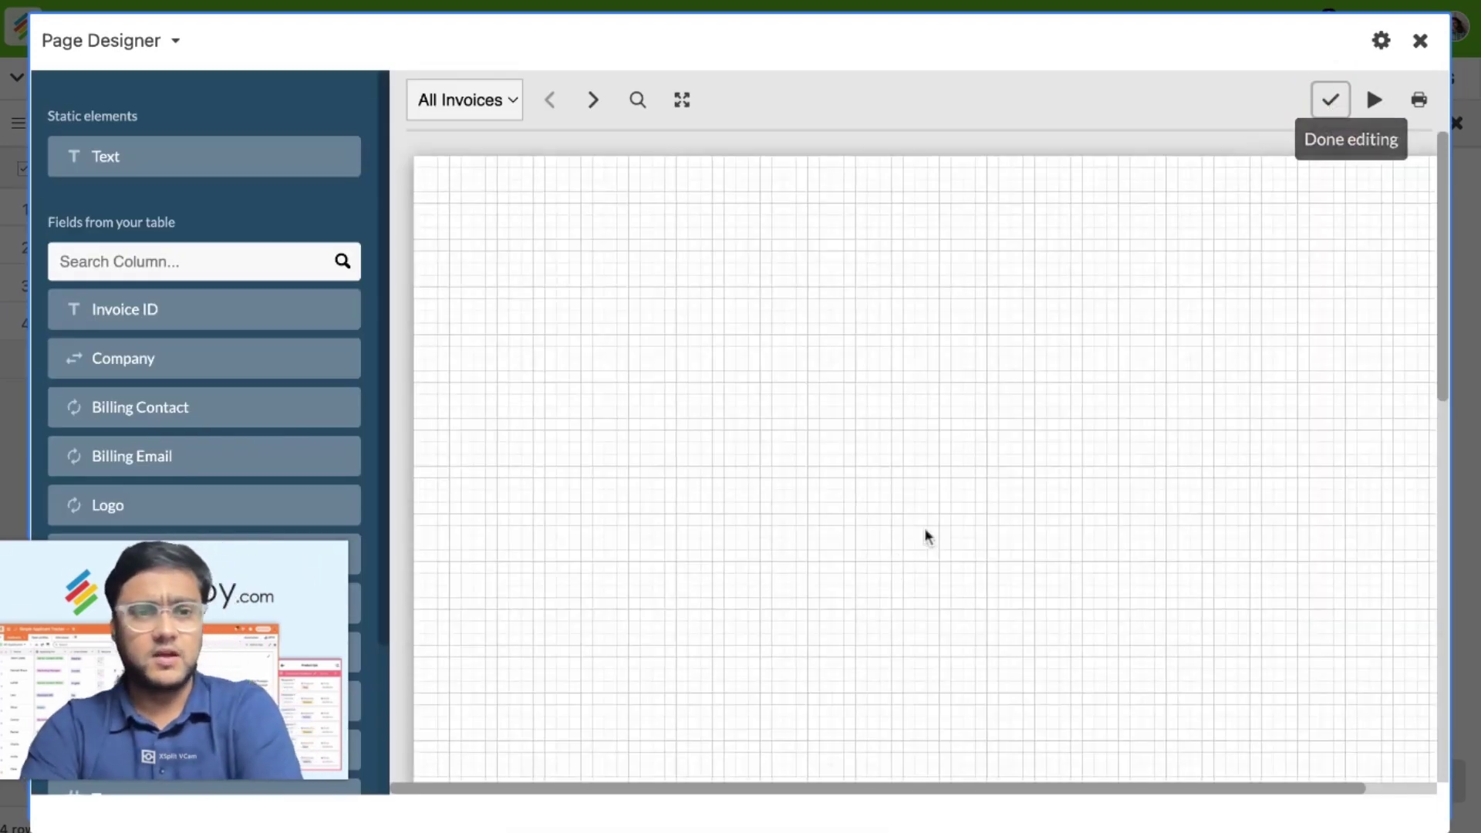
Step: Place a static text element reading 'INVOICE' at the page's top-left
drag(320, 697, 1450, 698)
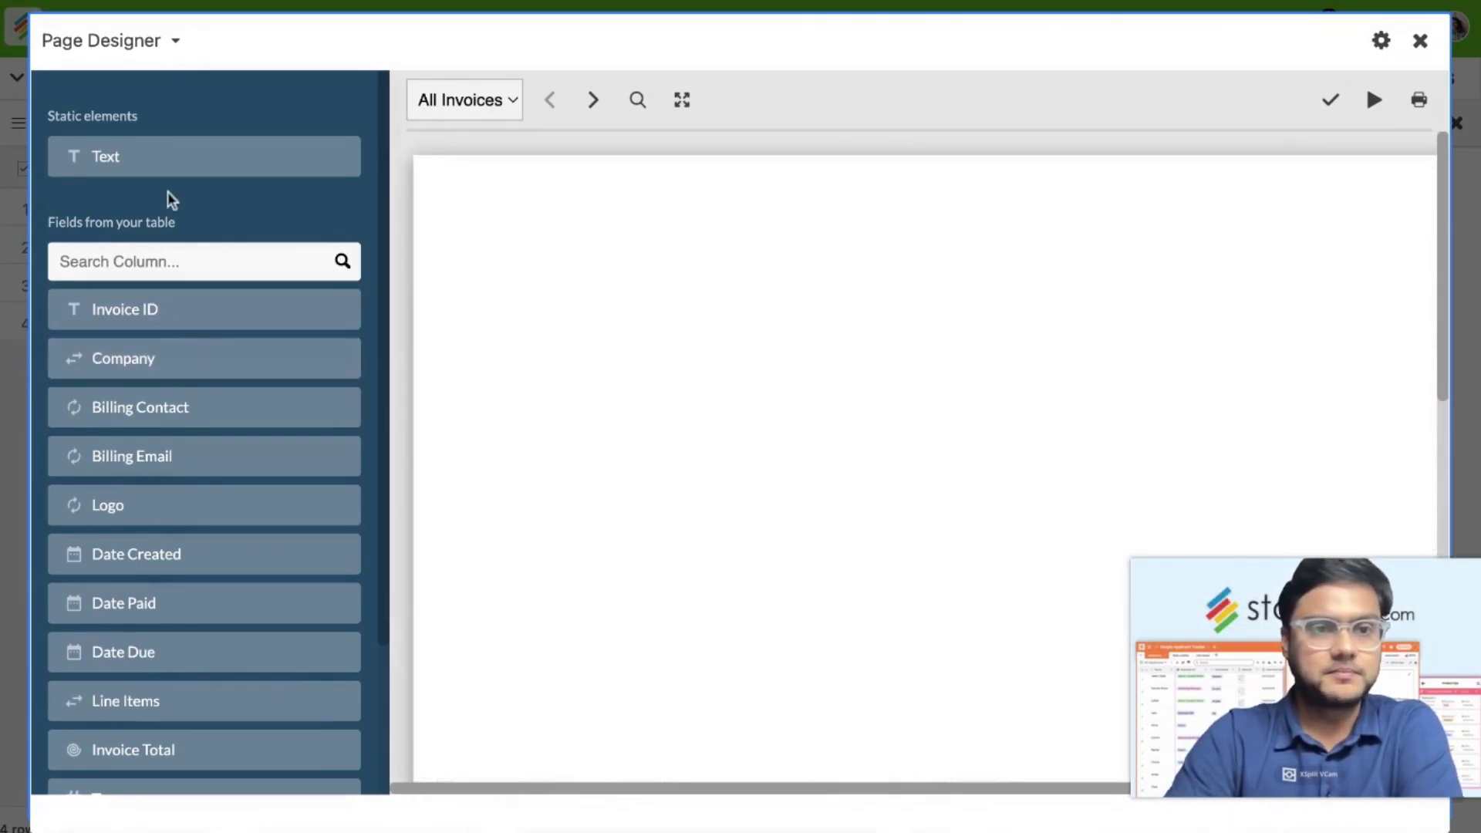
click(135, 168)
drag(135, 168, 579, 239)
click(115, 665)
text(INVOICE)
drag(569, 233, 577, 241)
Step: Set the INVOICE heading to Merriweather, size 28, and make its box slightly taller
scroll(301, 575, down, 5)
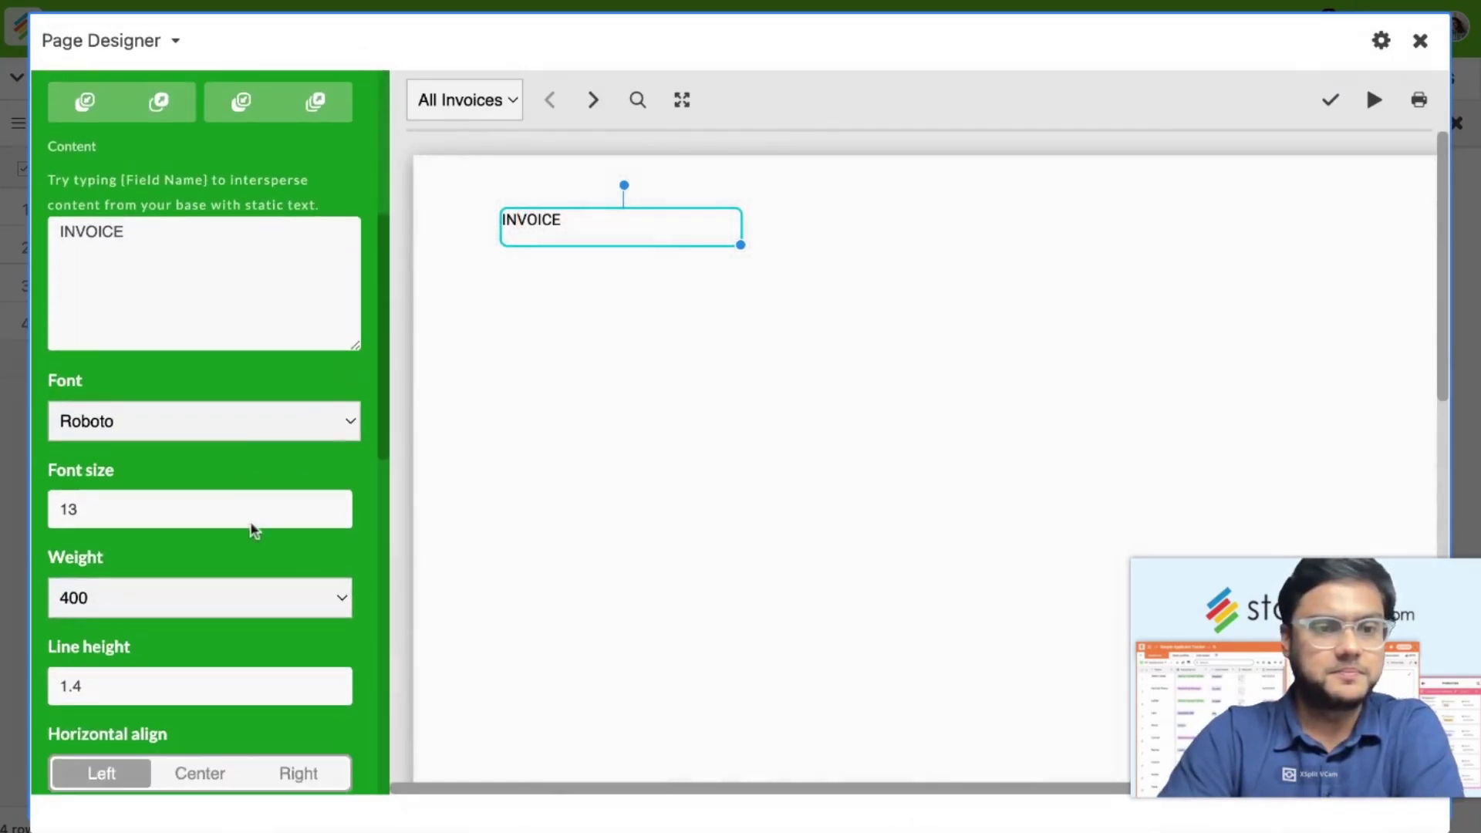
click(261, 445)
double_click(188, 509)
text(2)
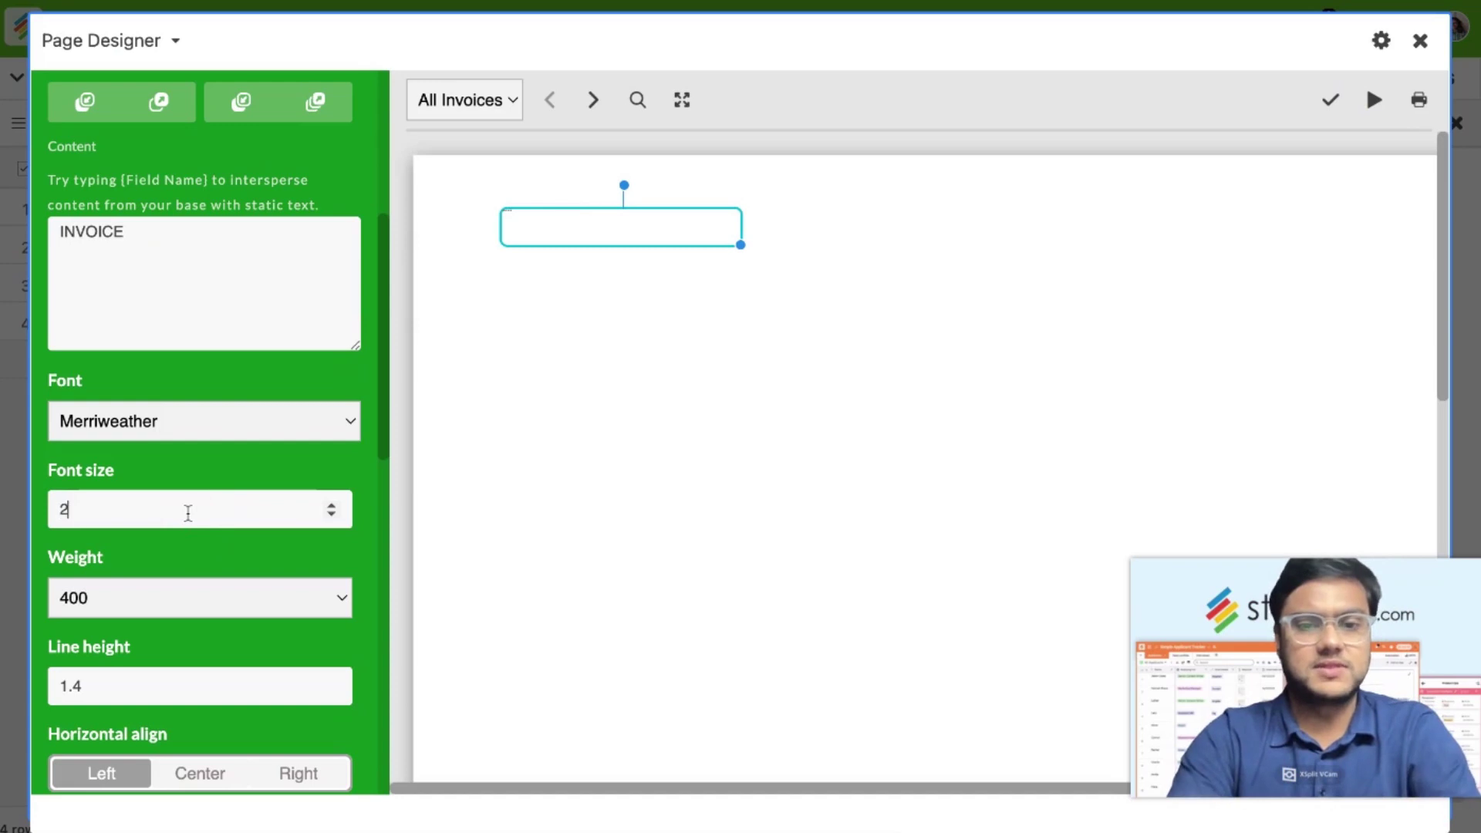
text(8)
click(727, 285)
click(661, 229)
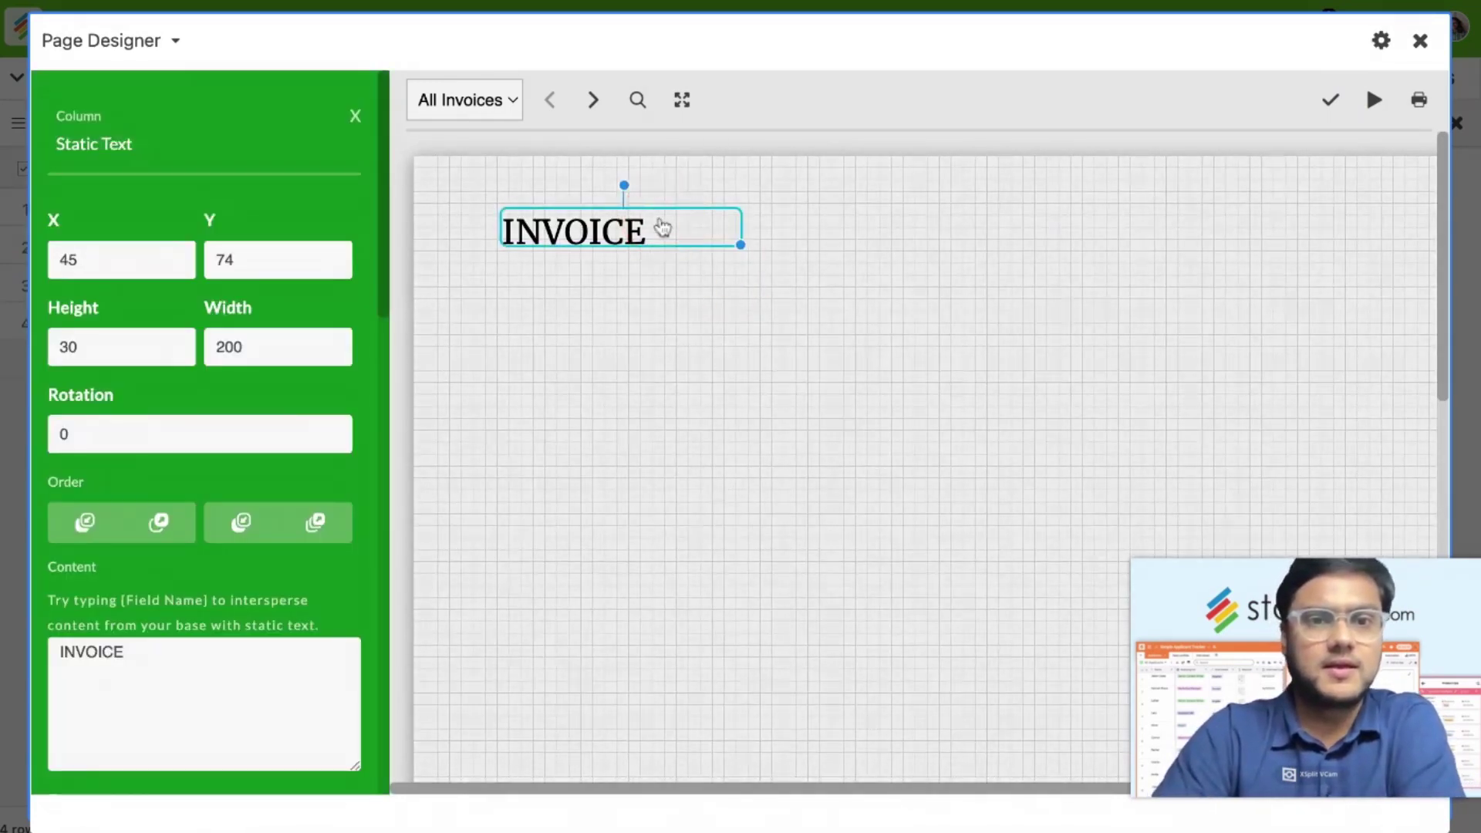
drag(741, 244, 734, 304)
click(733, 304)
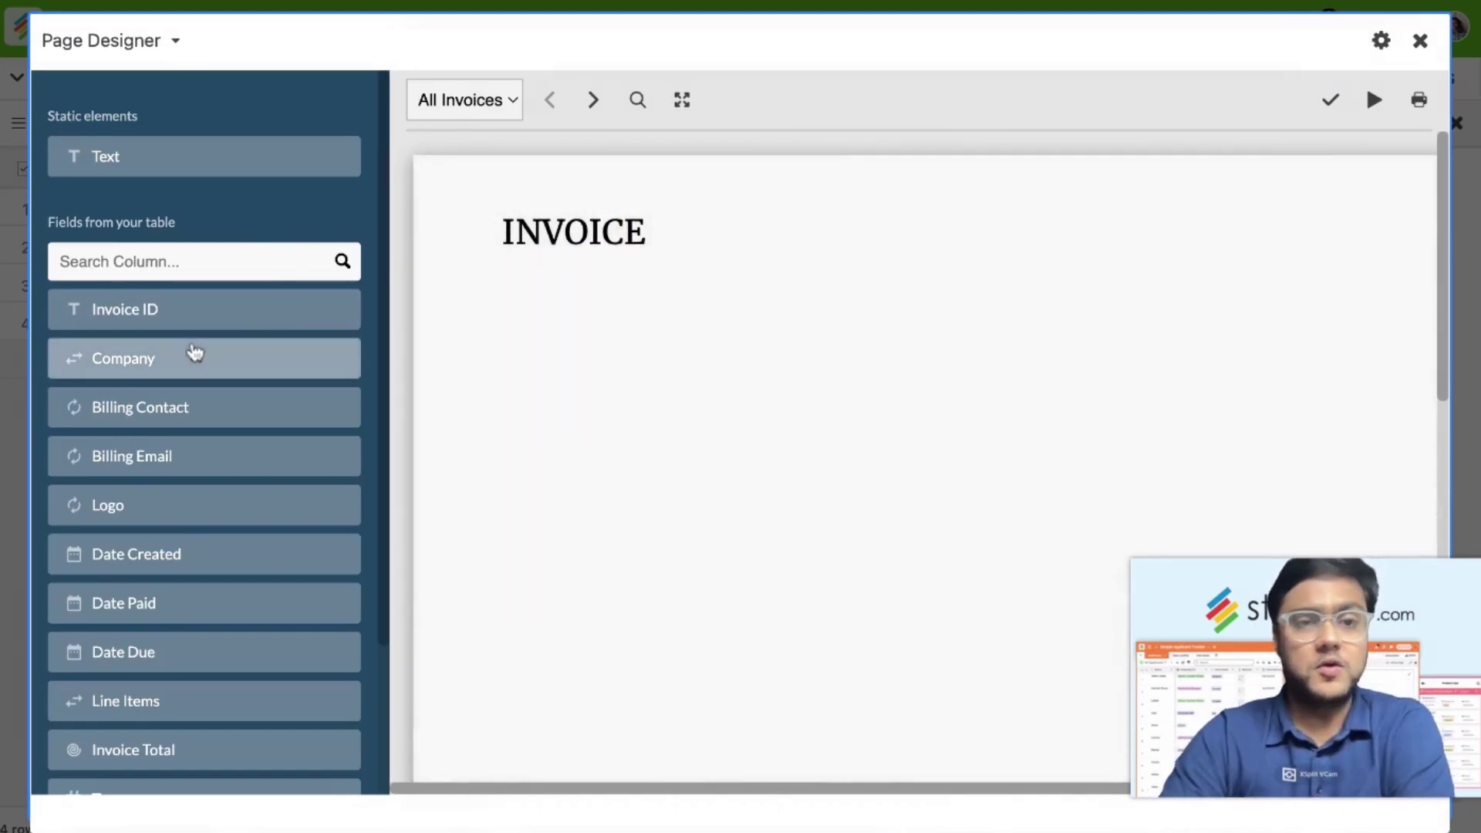
Step: Place the Invoice ID field below the heading, trying Poppins and PT Sans, with font size 24
click(194, 316)
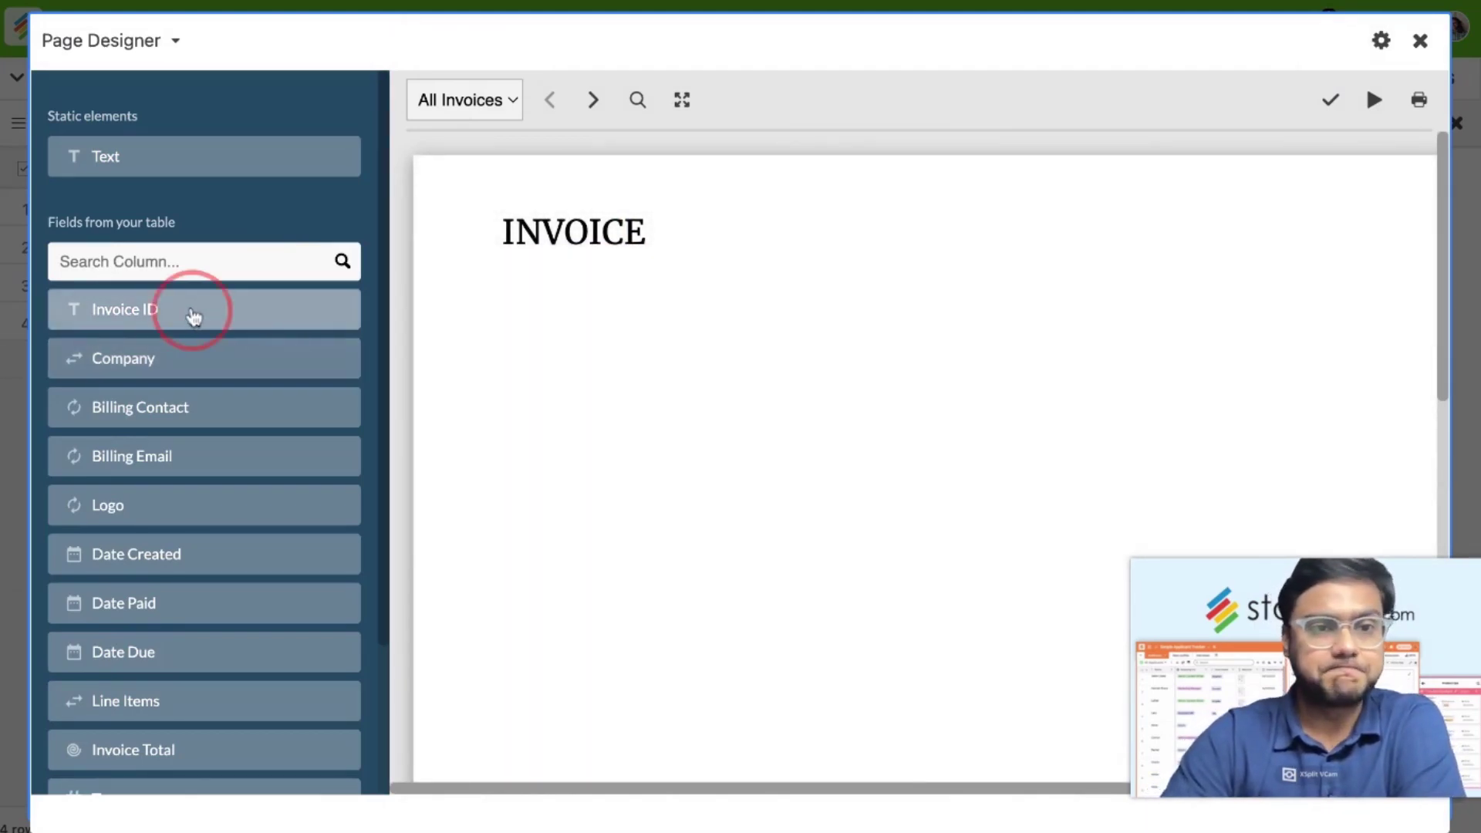
drag(195, 316, 646, 322)
scroll(233, 466, down, 3)
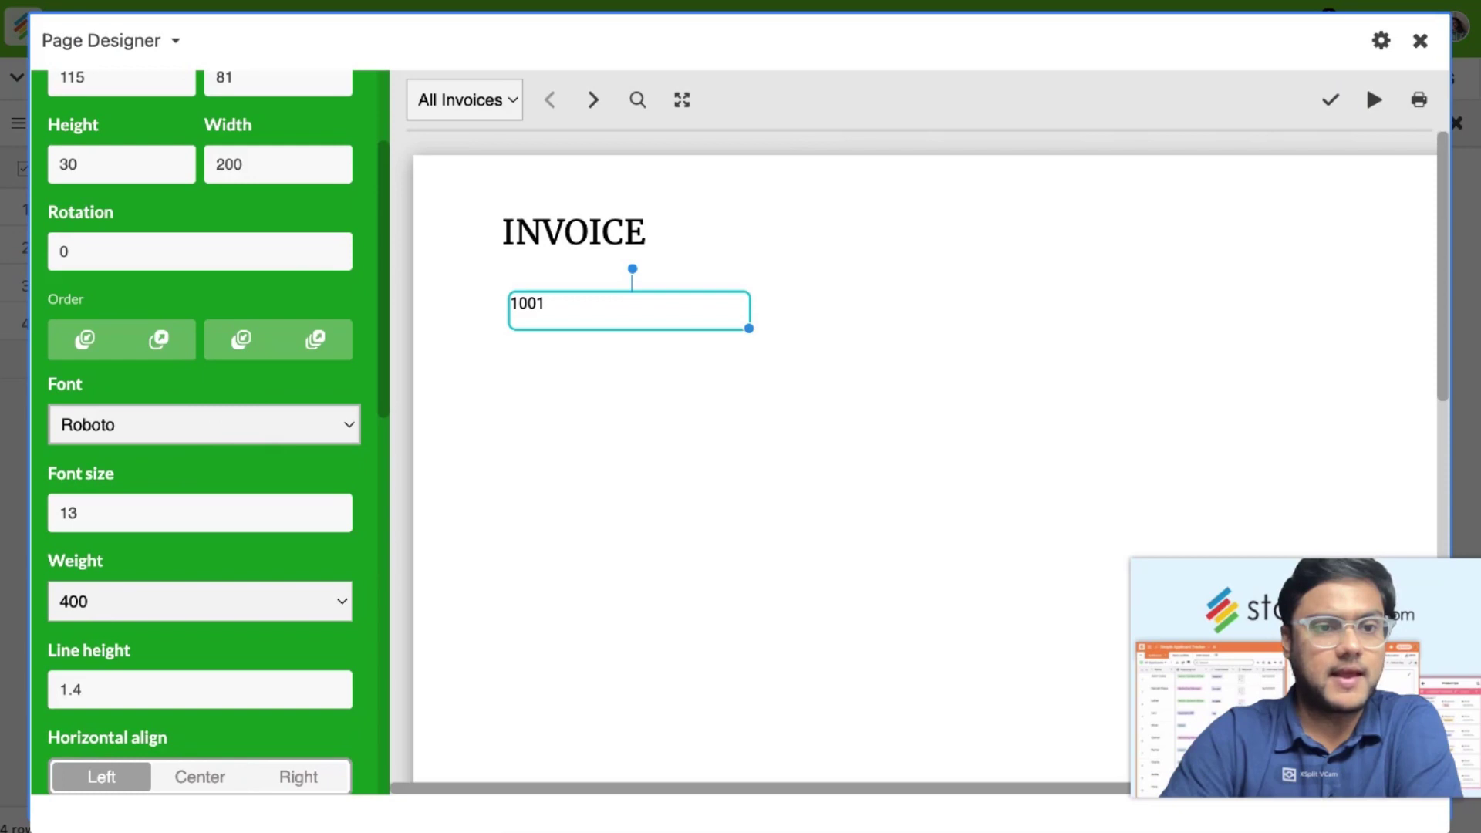
key(Return)
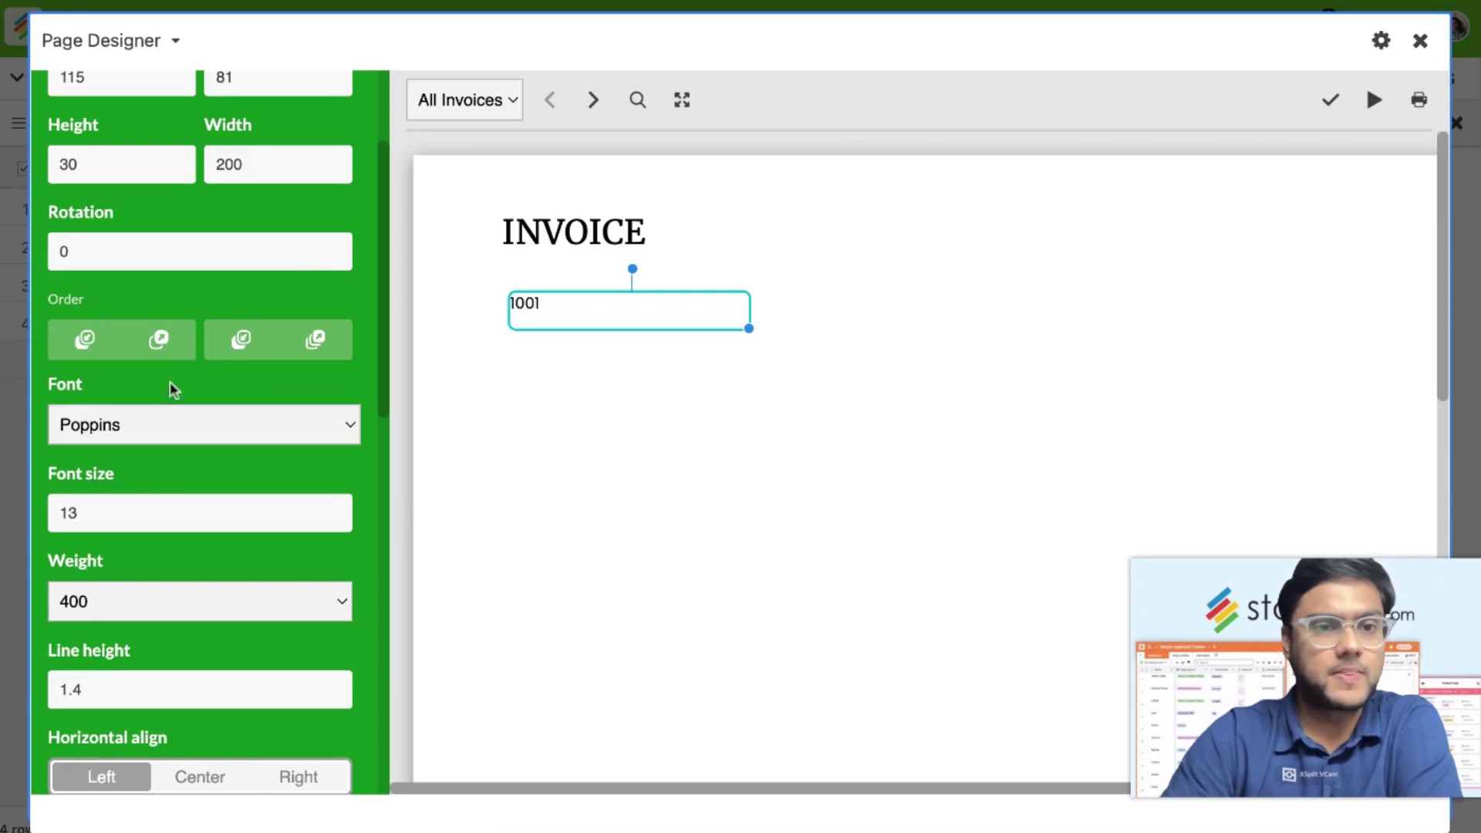
key(Down)
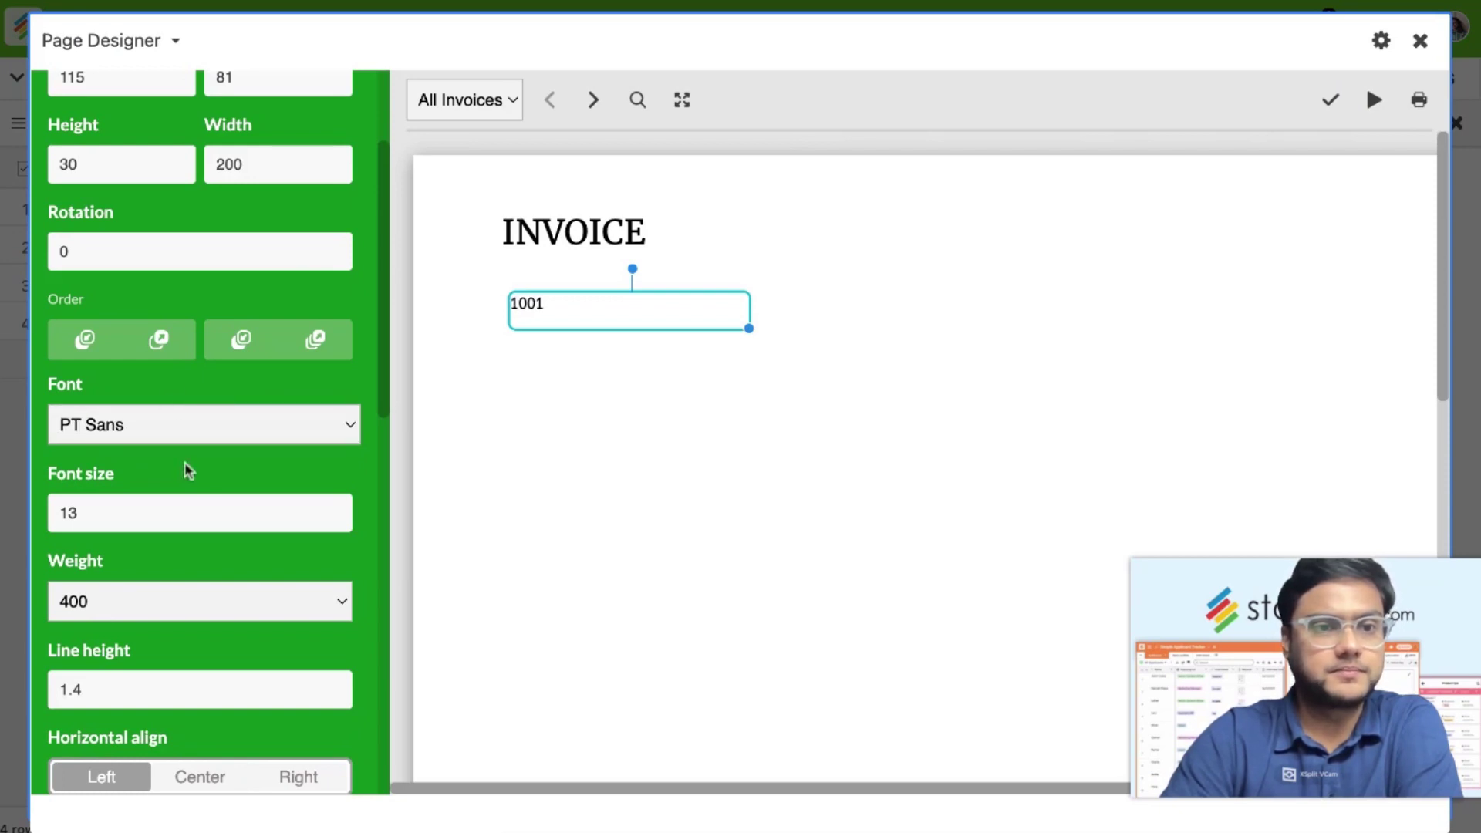
double_click(150, 516)
text(24)
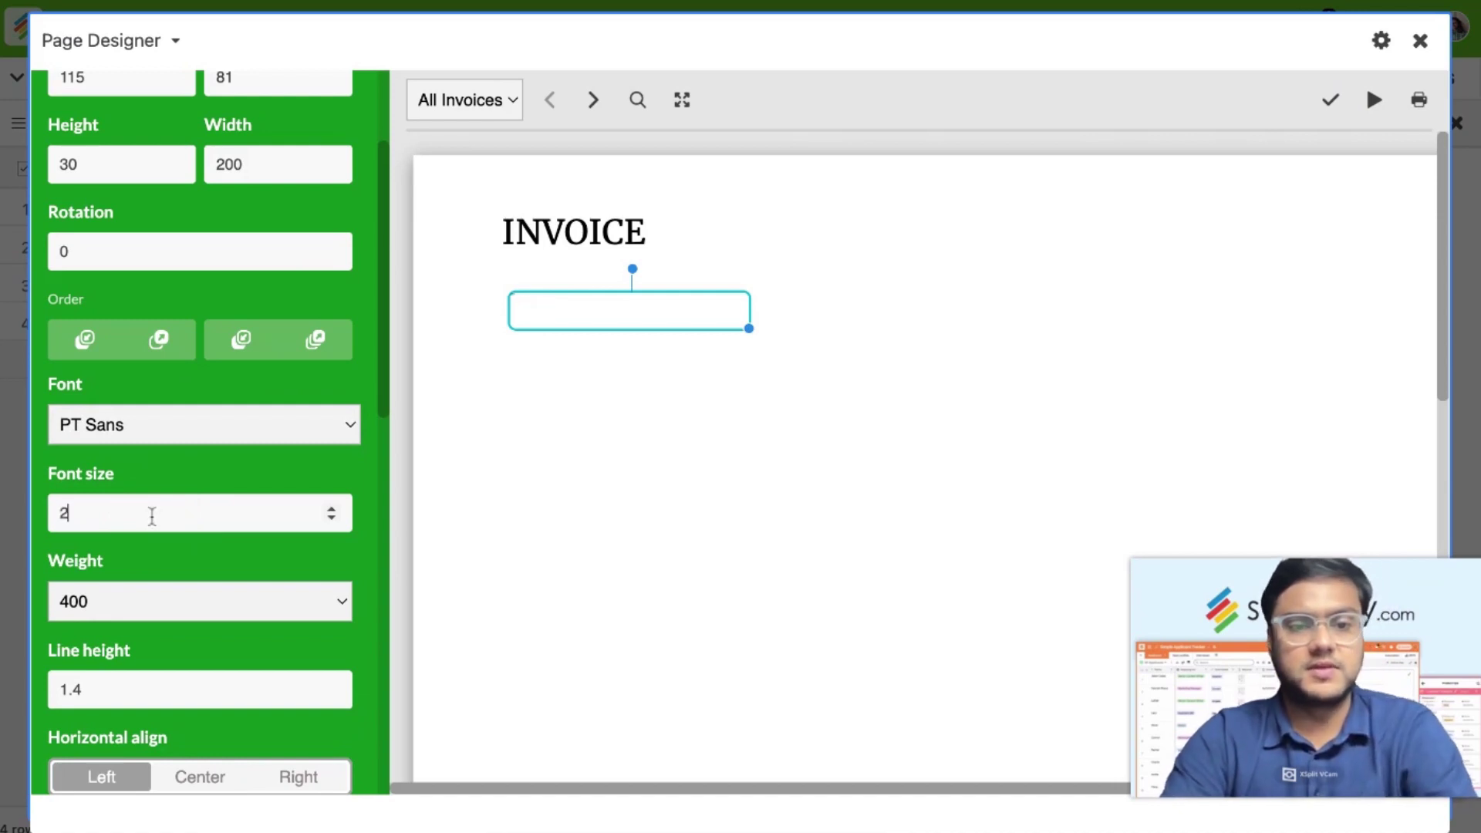
Step: Narrow the 1001 invoice number box to fit the number
click(603, 231)
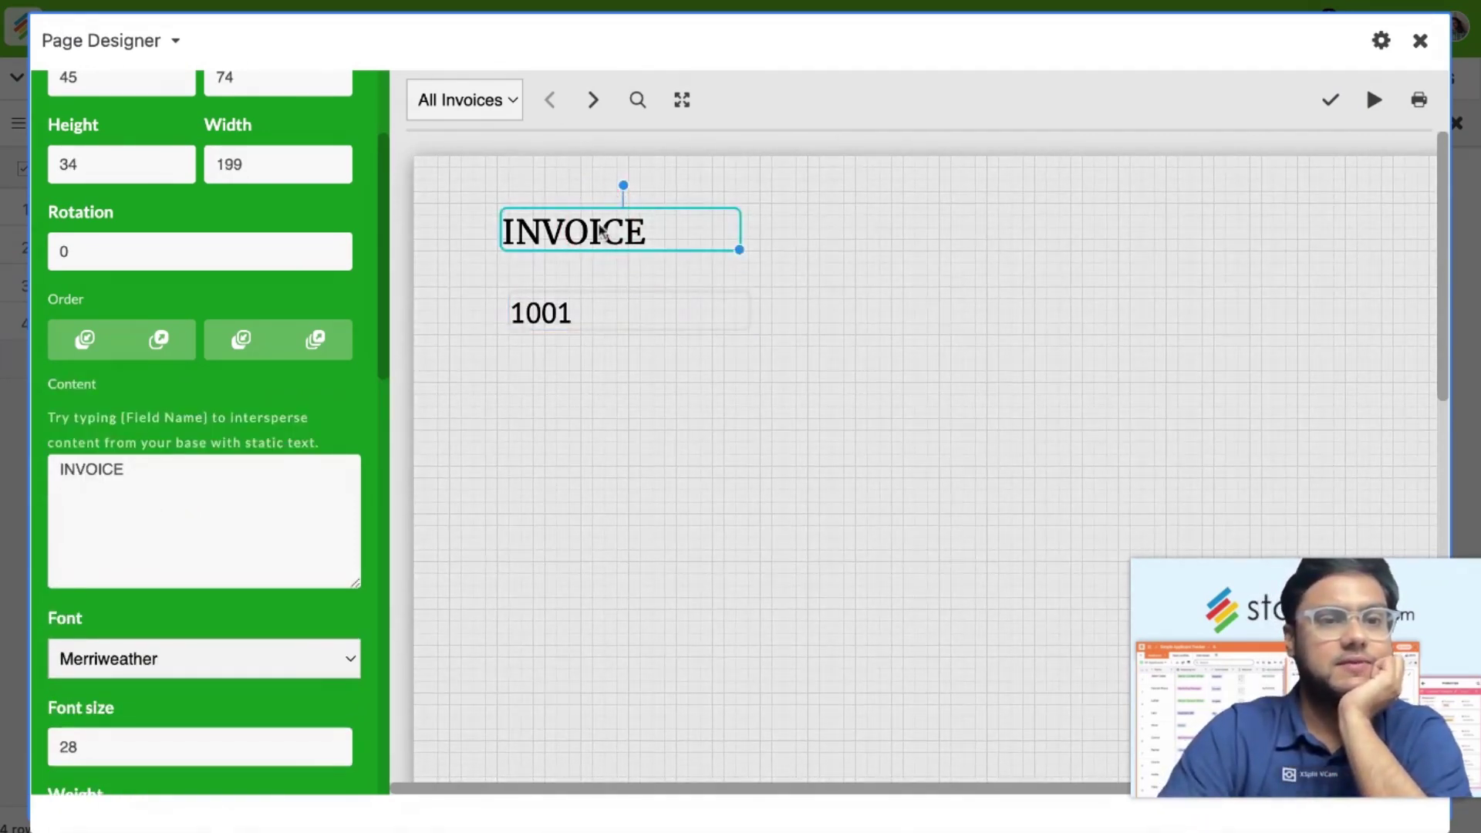
click(599, 317)
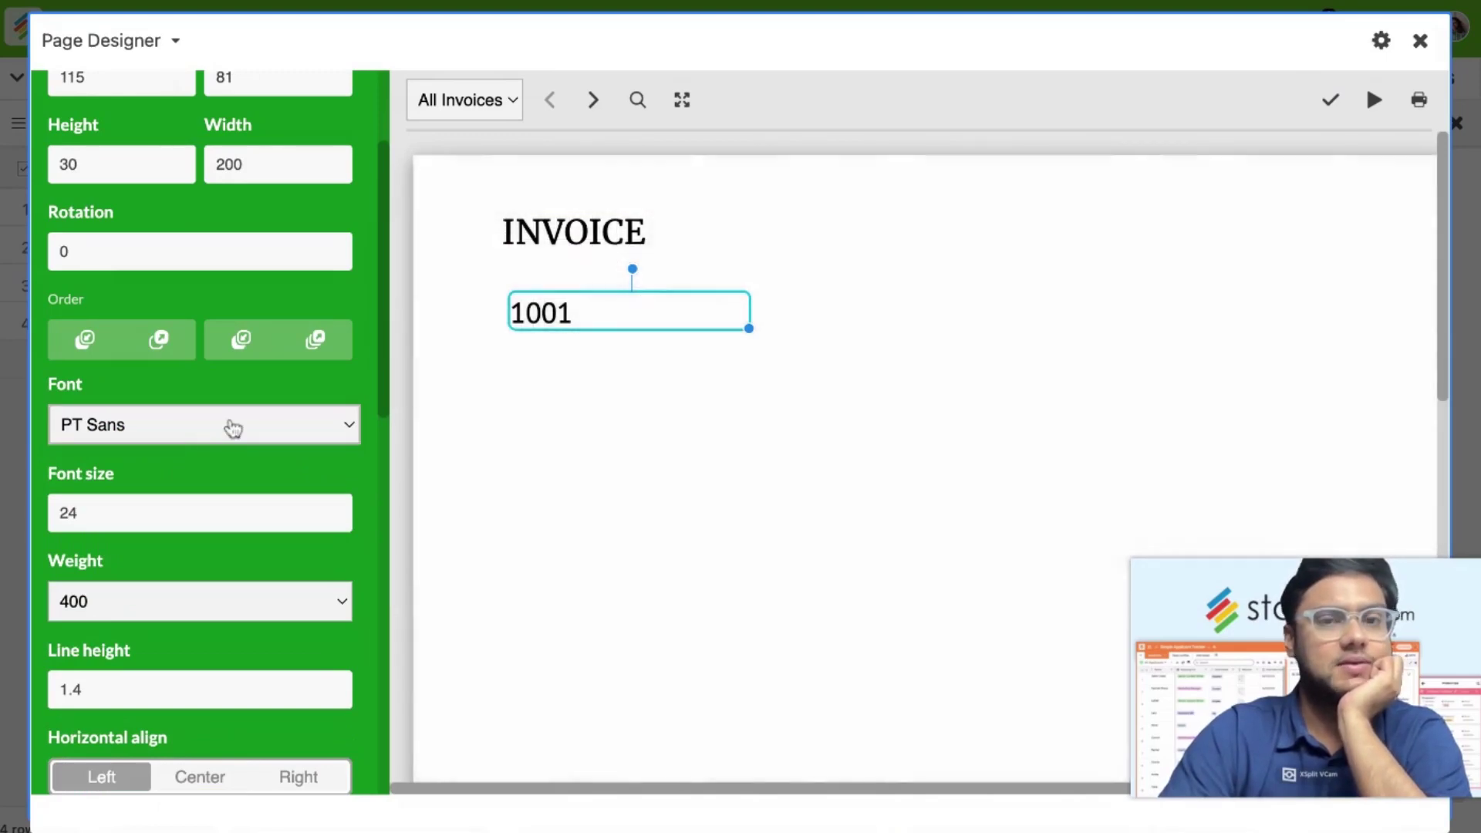
drag(749, 329, 577, 321)
click(595, 396)
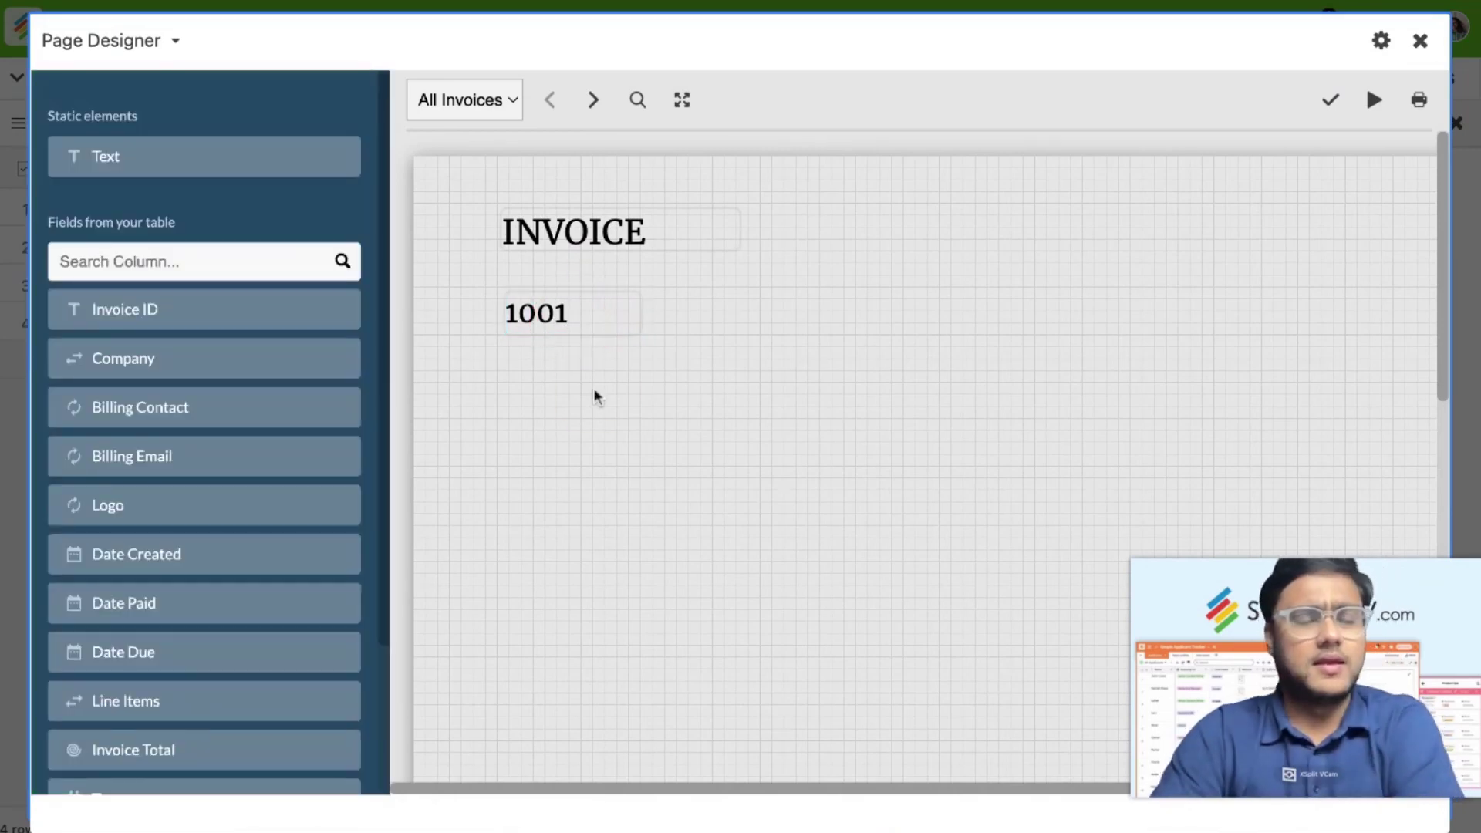
click(160, 461)
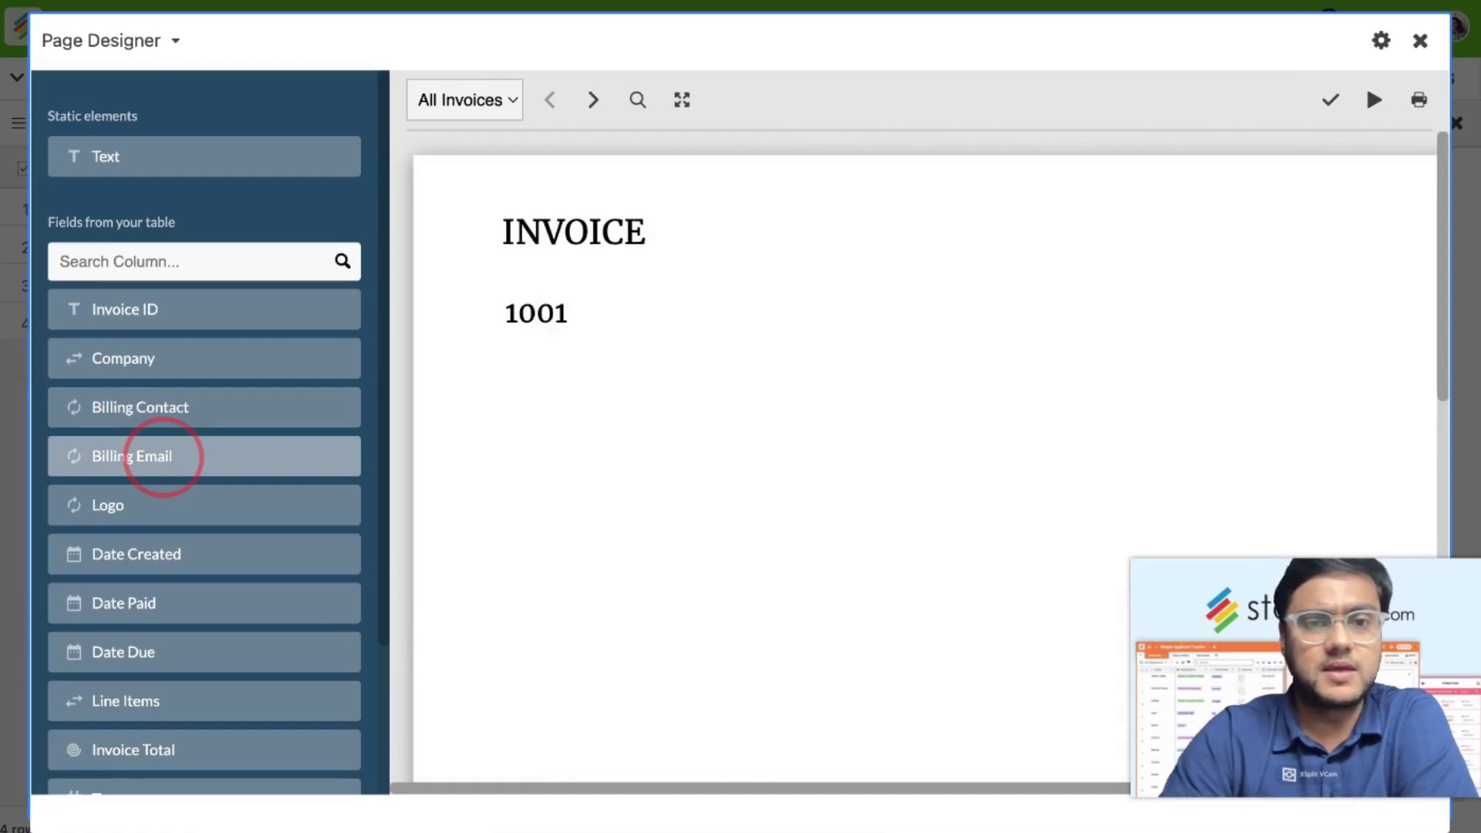
click(638, 390)
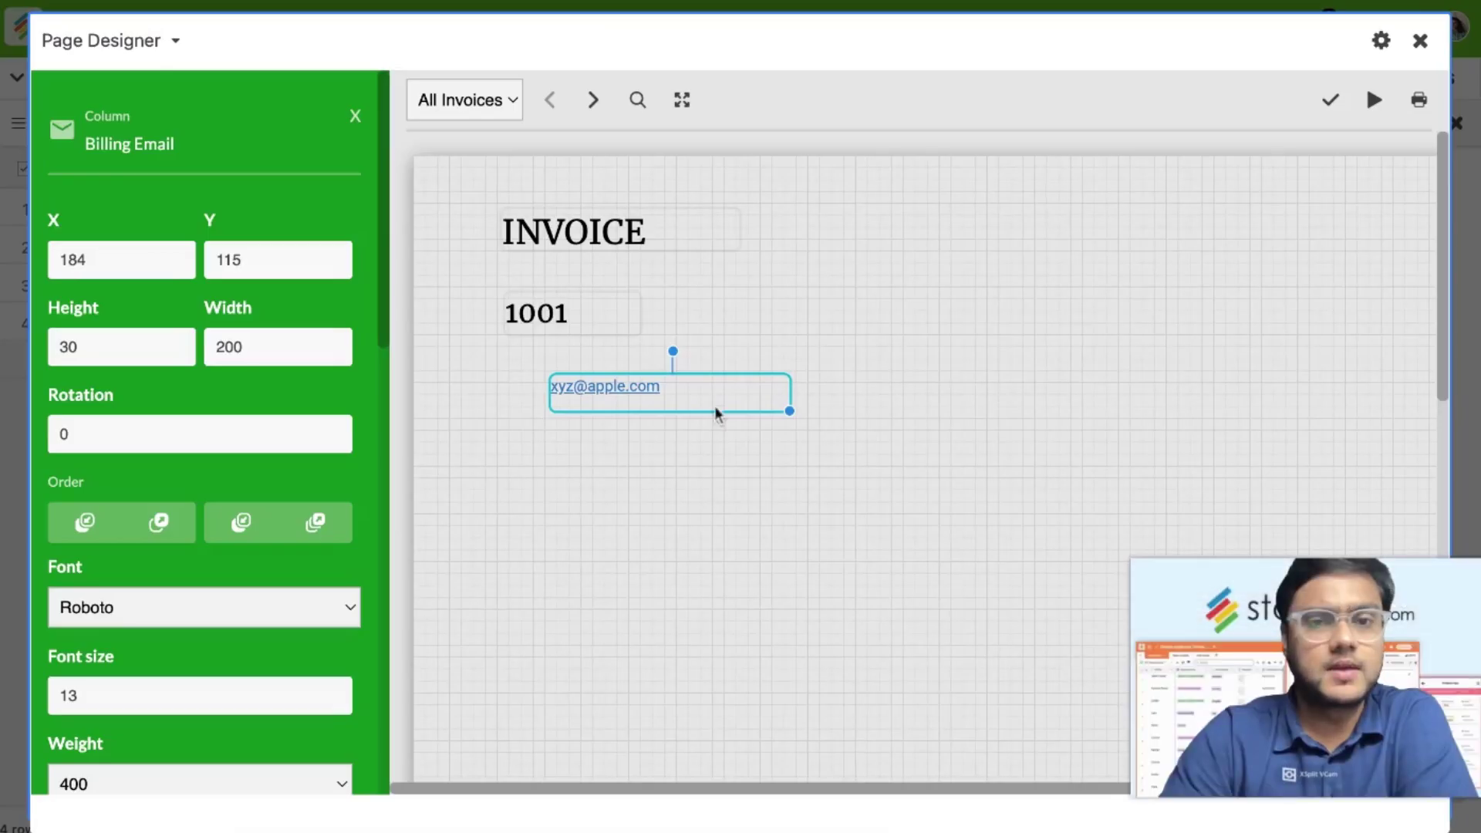
drag(724, 398, 687, 395)
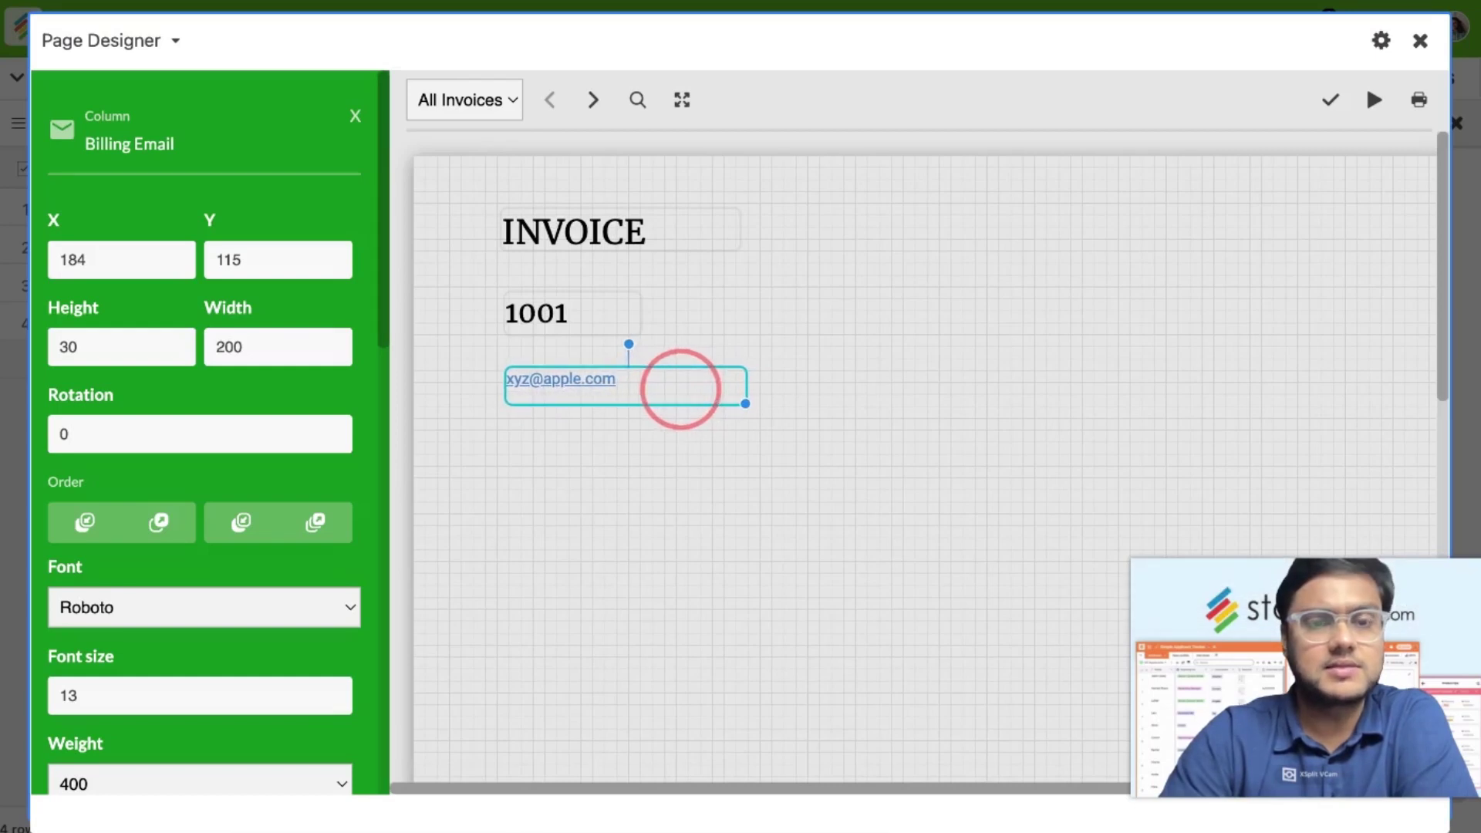
click(762, 407)
click(720, 403)
drag(748, 407, 661, 397)
click(751, 406)
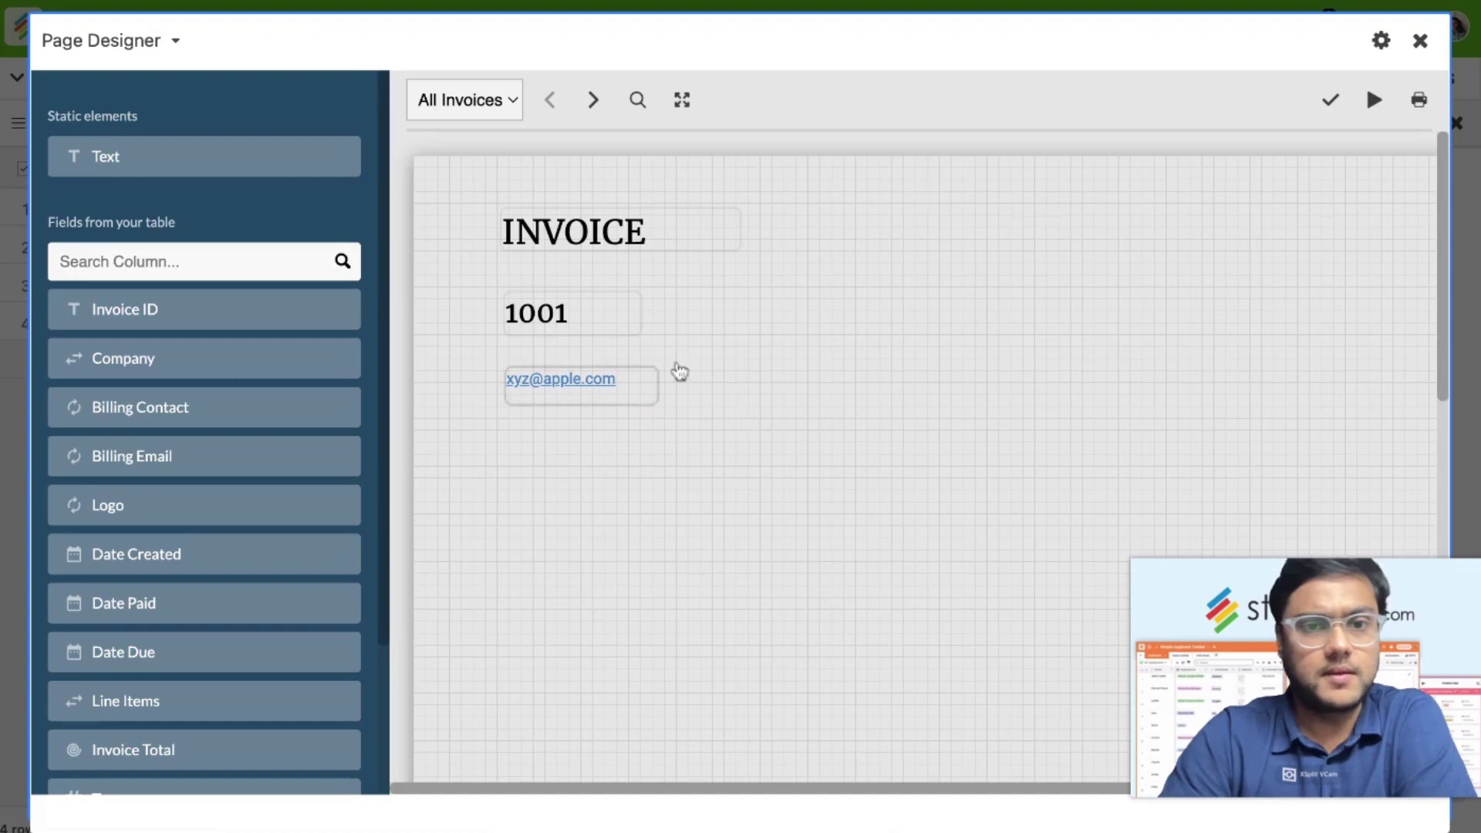
click(645, 395)
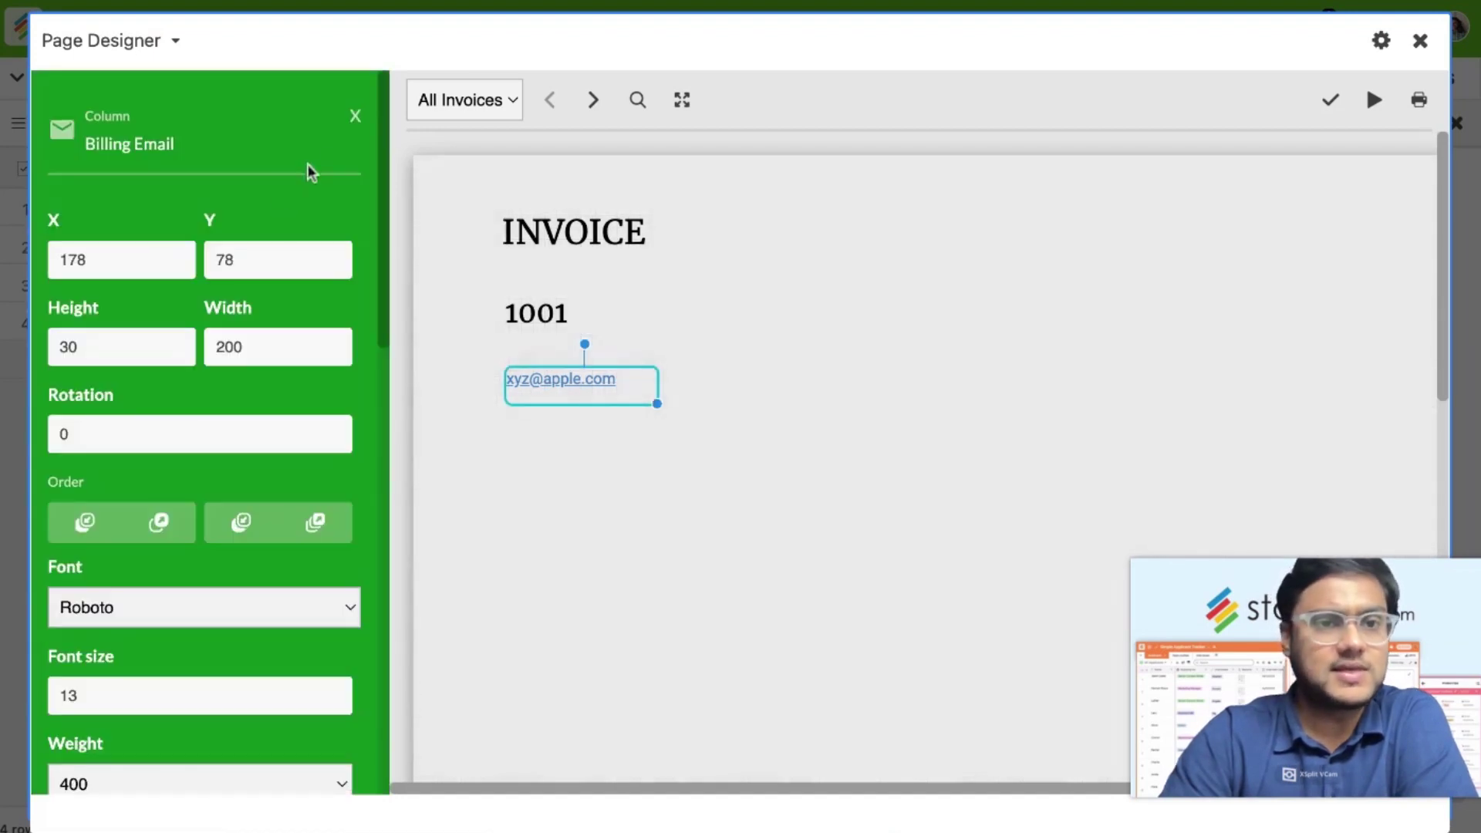
click(355, 120)
click(636, 388)
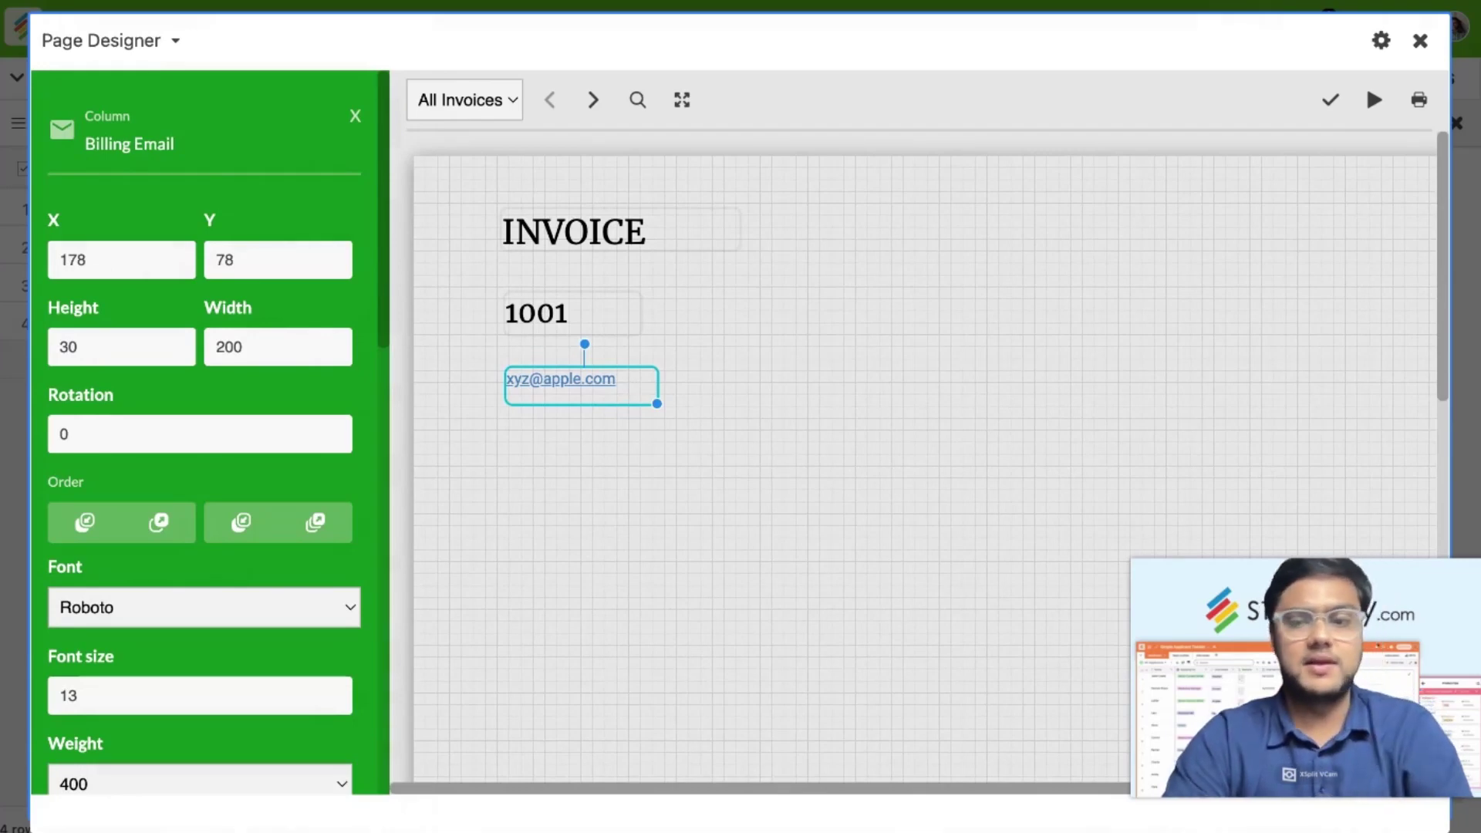
click(471, 301)
click(220, 161)
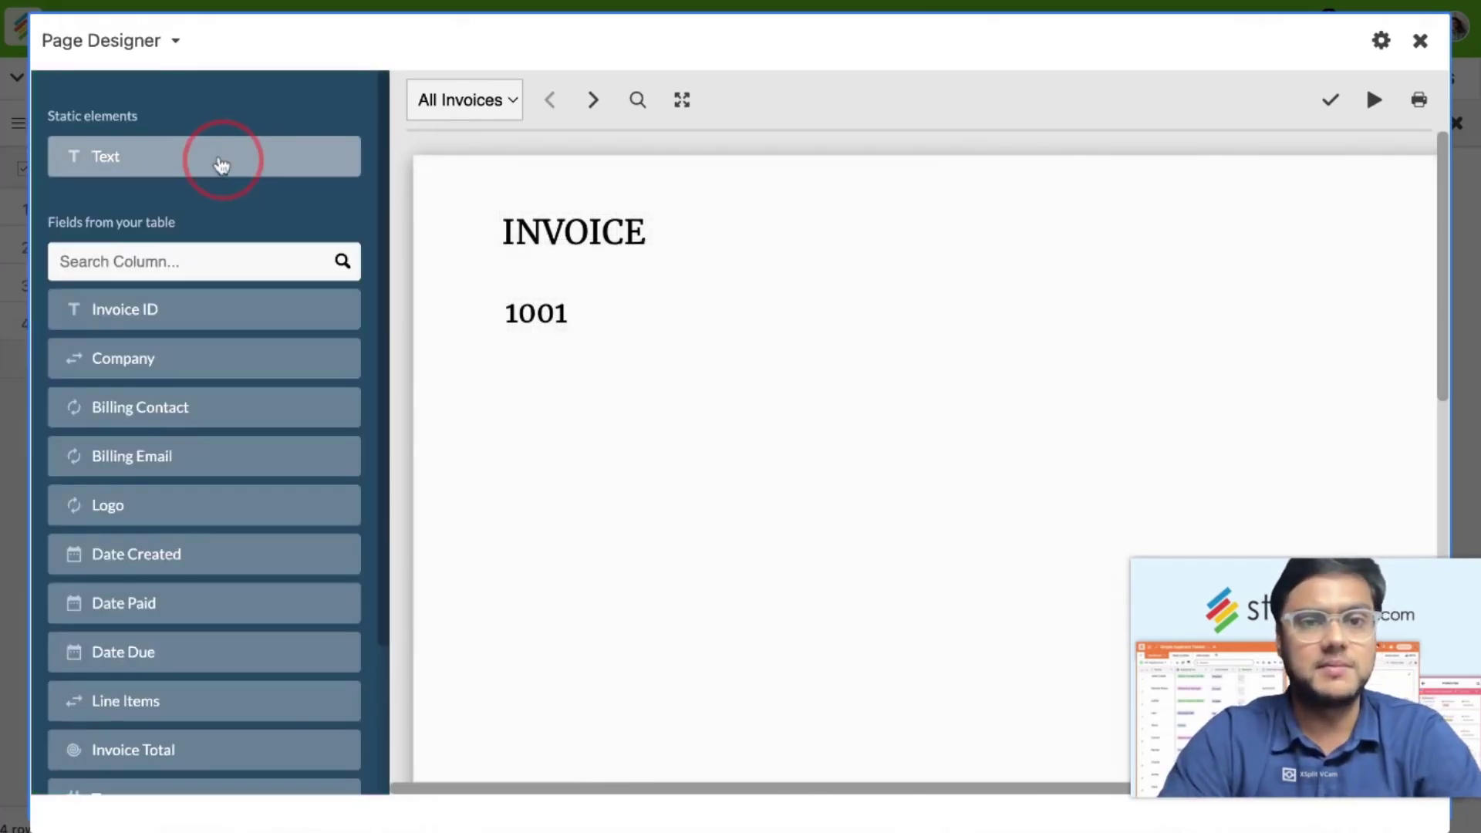
Step: Place a static text box below 1001 with content beginning 'Billing E'
drag(222, 165, 679, 373)
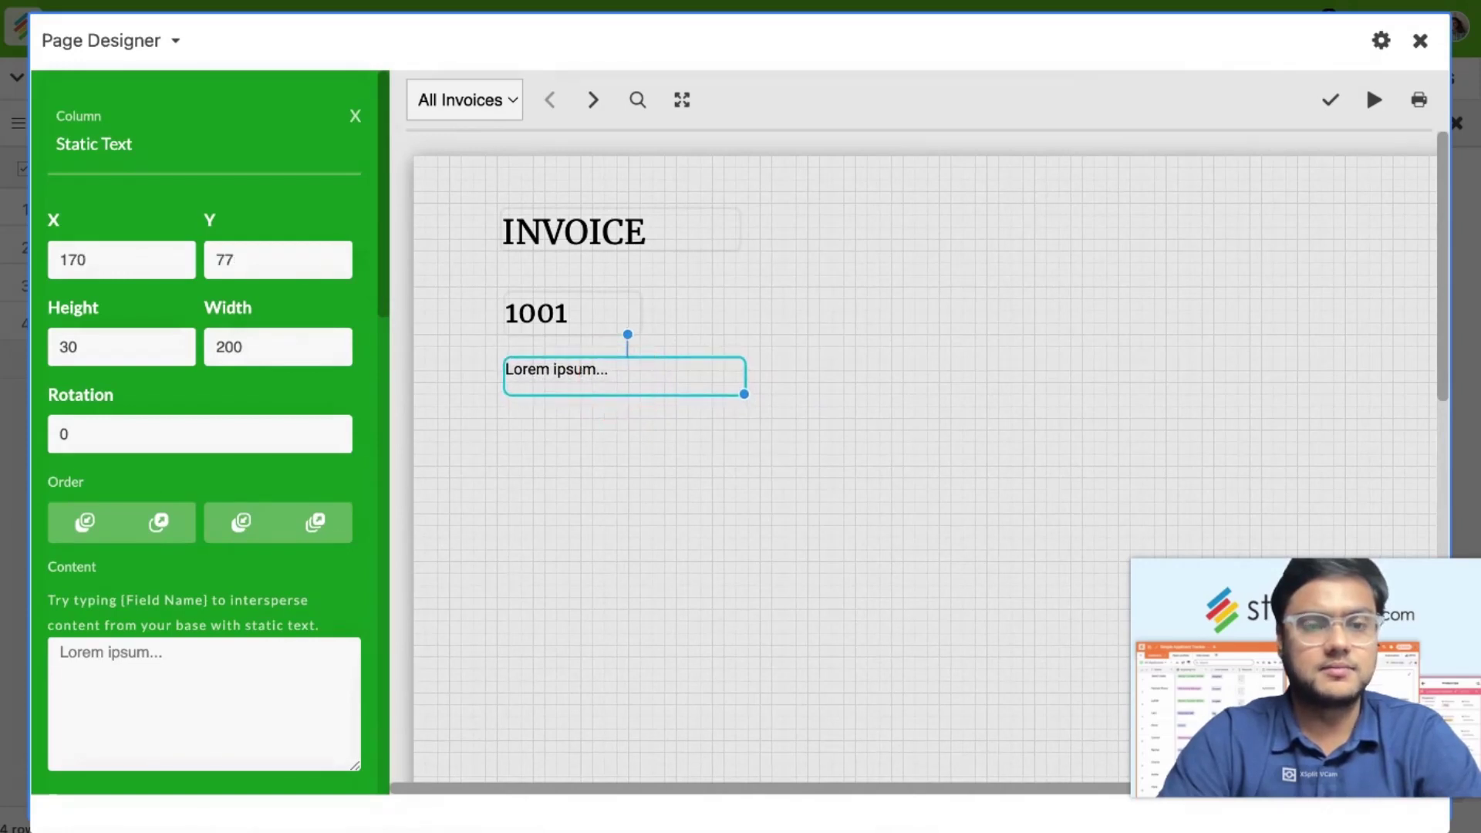
click(164, 659)
text(Billing Email: {Billing email)
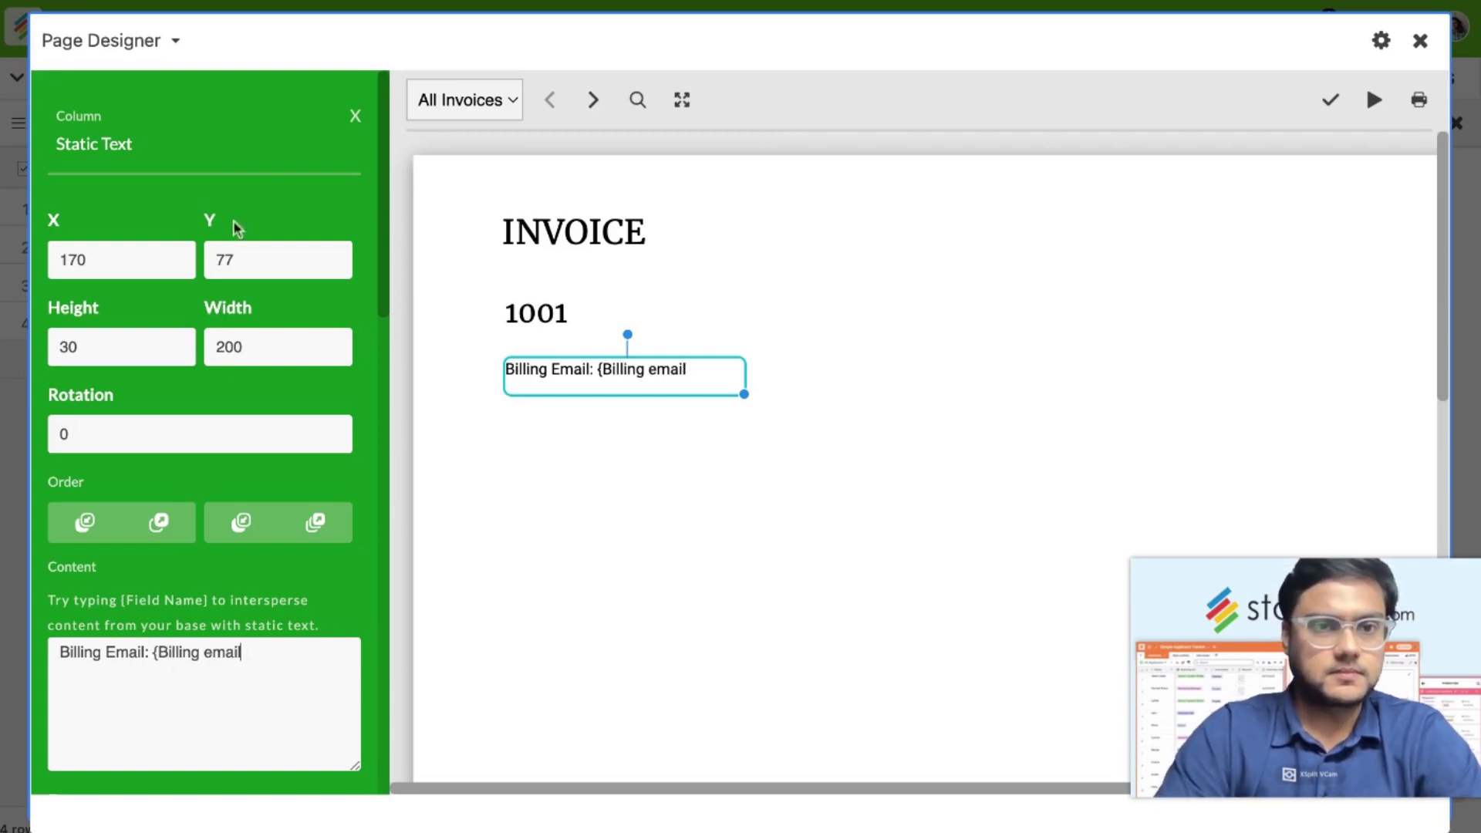
click(355, 116)
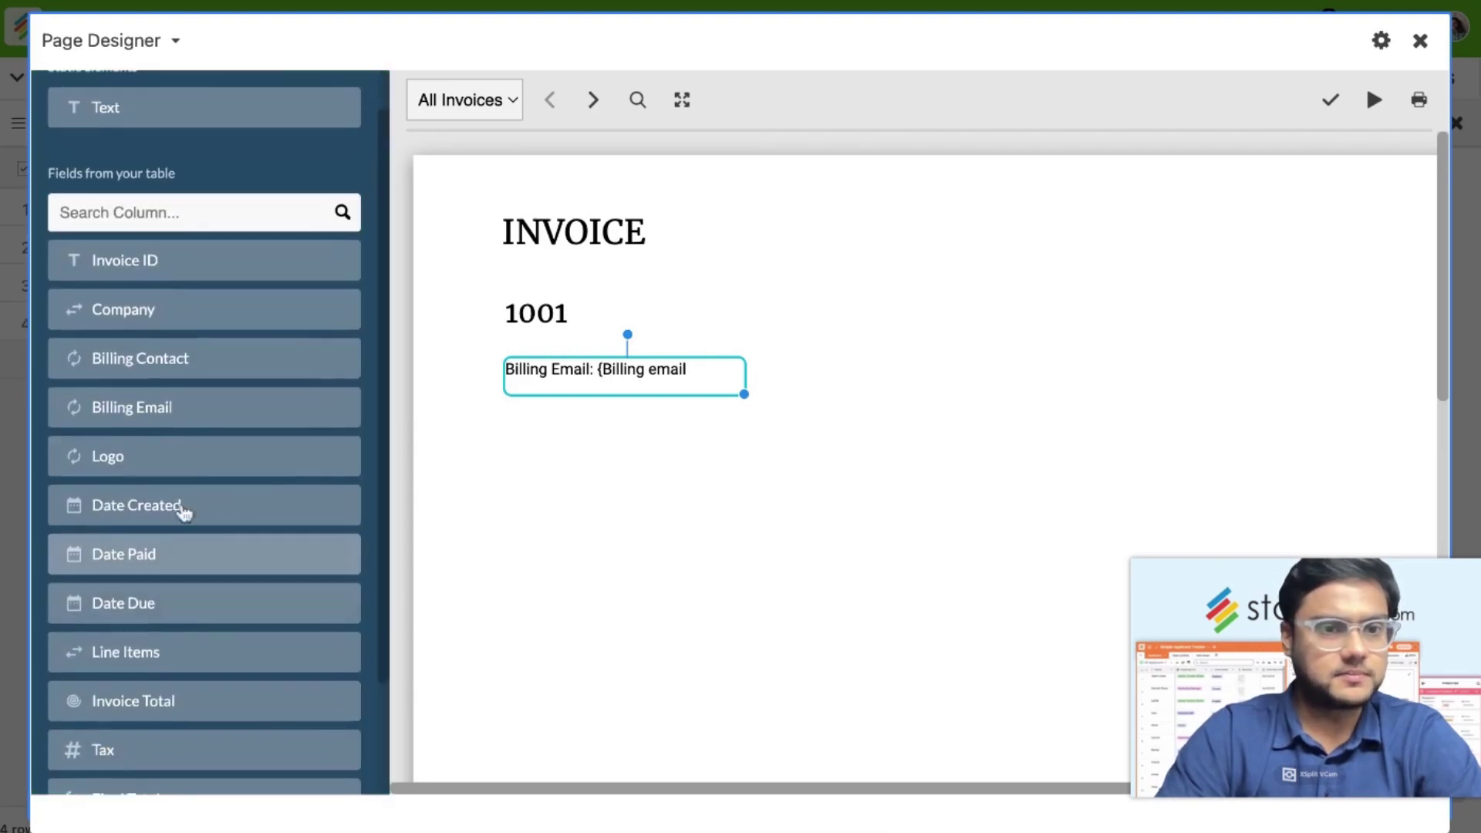
Step: Correct the content to 'Billing Email: {Billing Email}' so it shows the record's address
scroll(272, 295, up, 1)
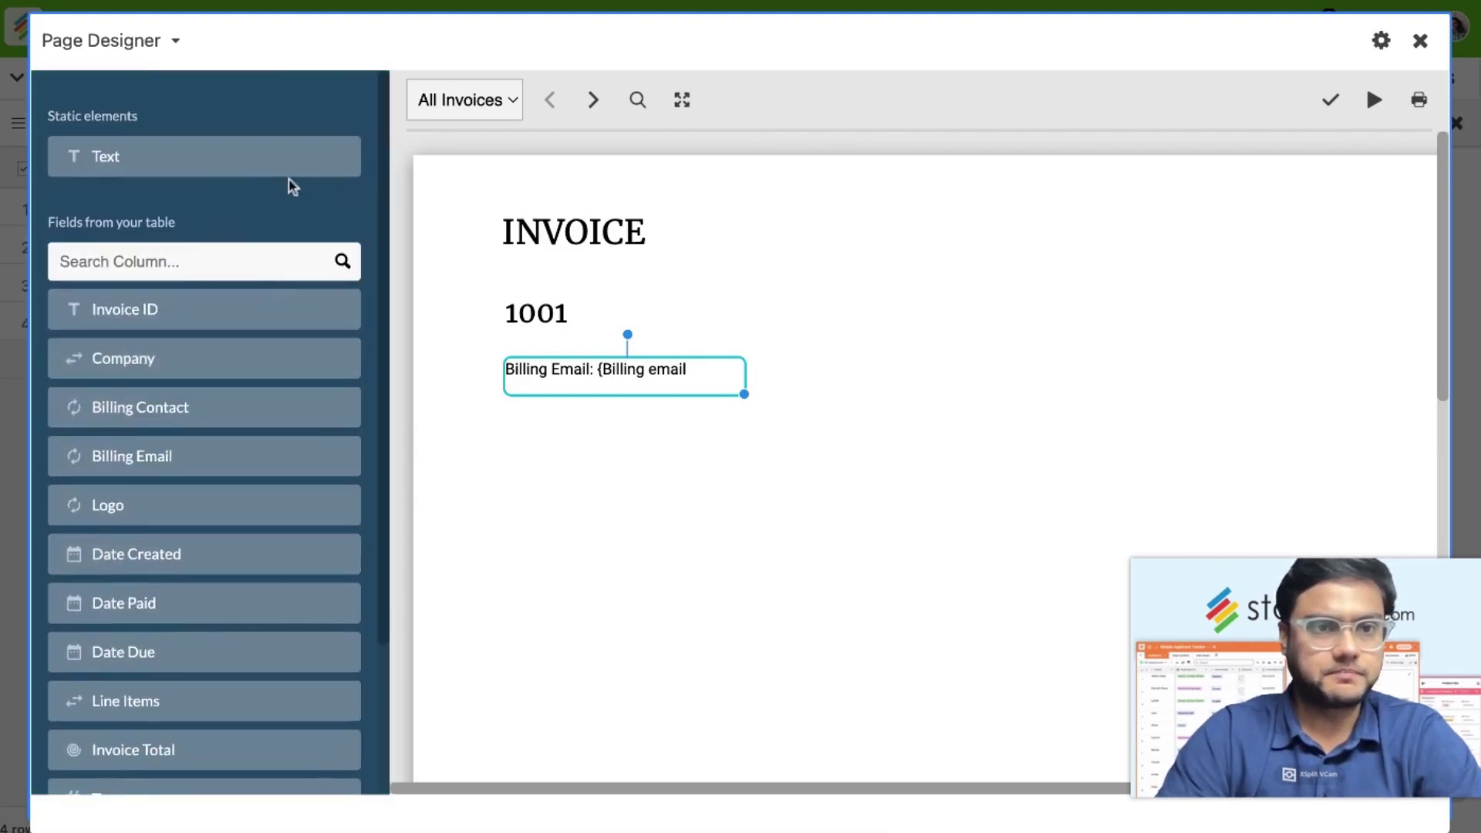
click(611, 366)
click(215, 652)
key(BackSpace)
text(E)
click(285, 648)
text(})
click(756, 430)
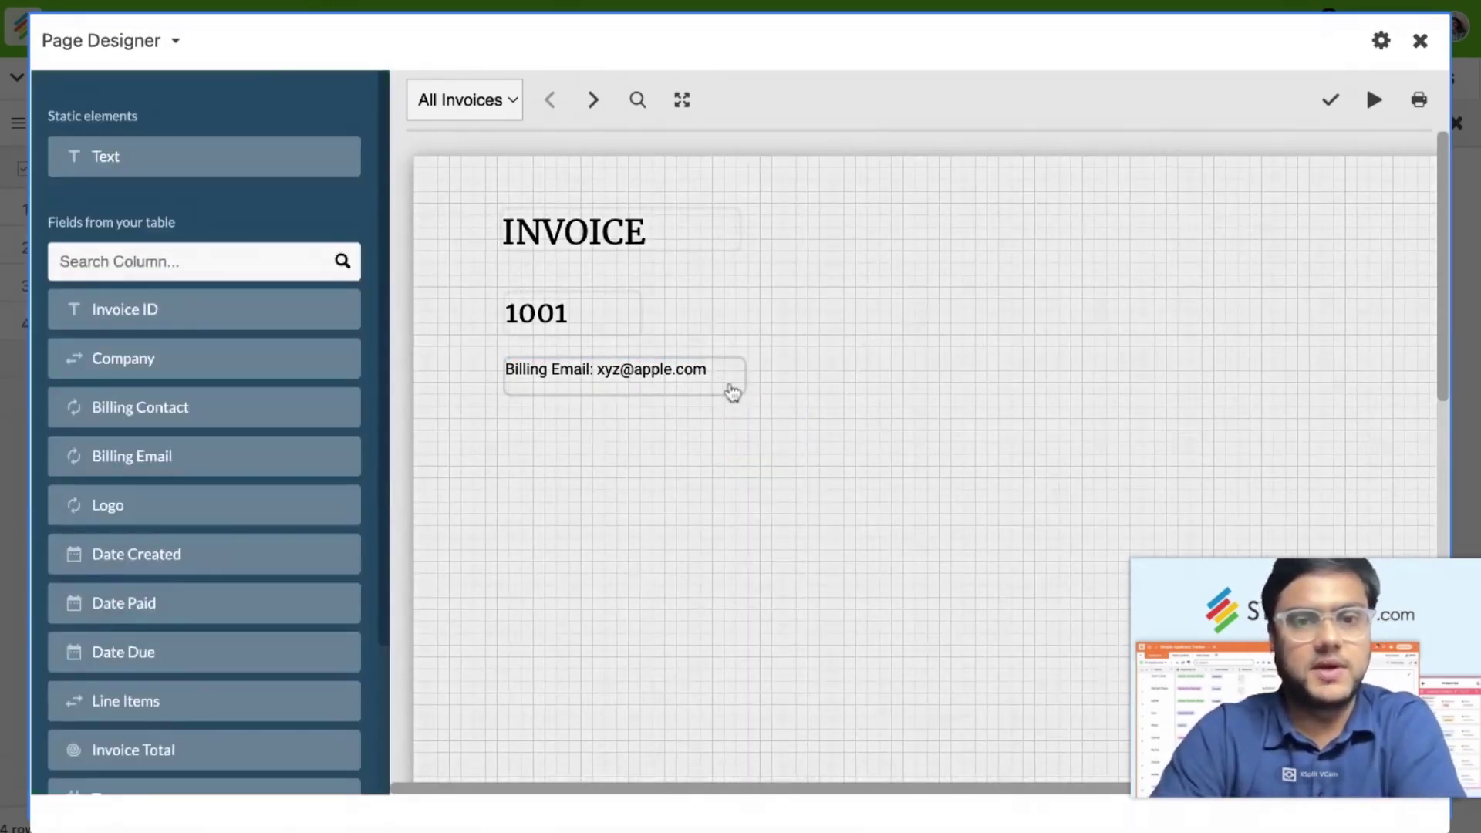
click(734, 393)
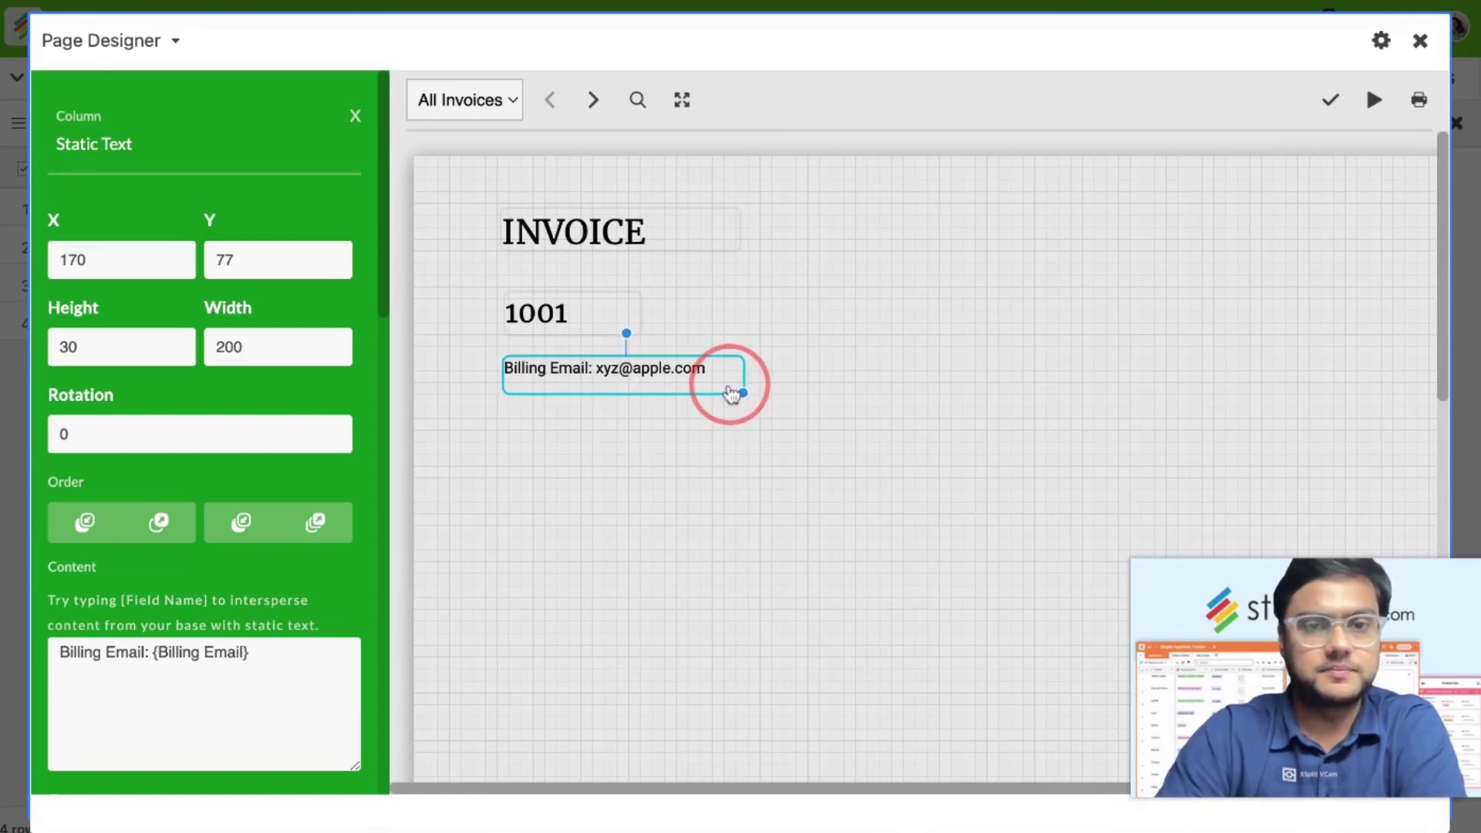
click(745, 487)
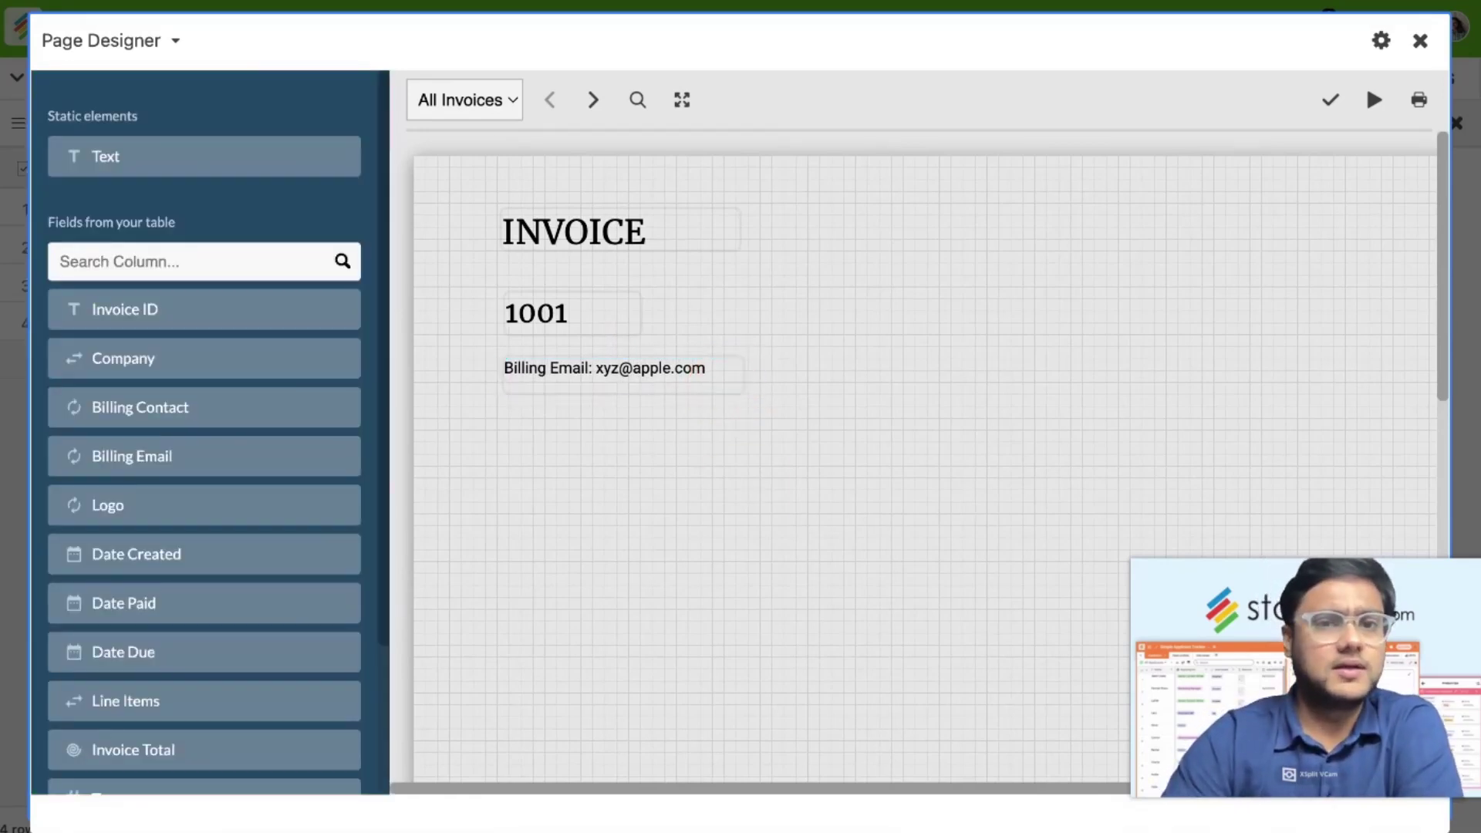
Step: Add the Logo field, shrink it and move it to the top of the page
click(239, 508)
click(883, 707)
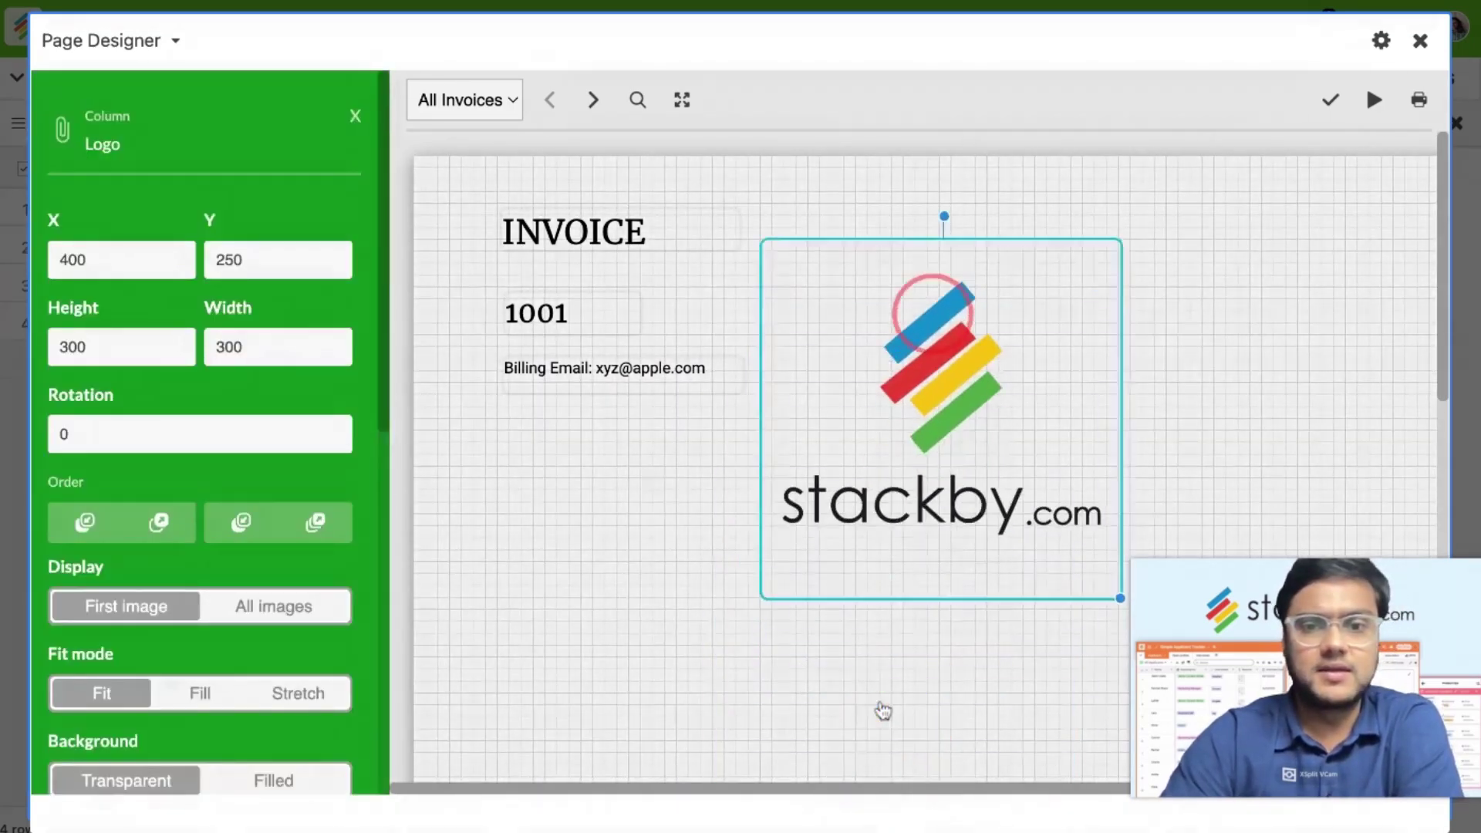
drag(1120, 589, 1051, 397)
click(975, 347)
drag(989, 258, 998, 270)
drag(1074, 324, 978, 252)
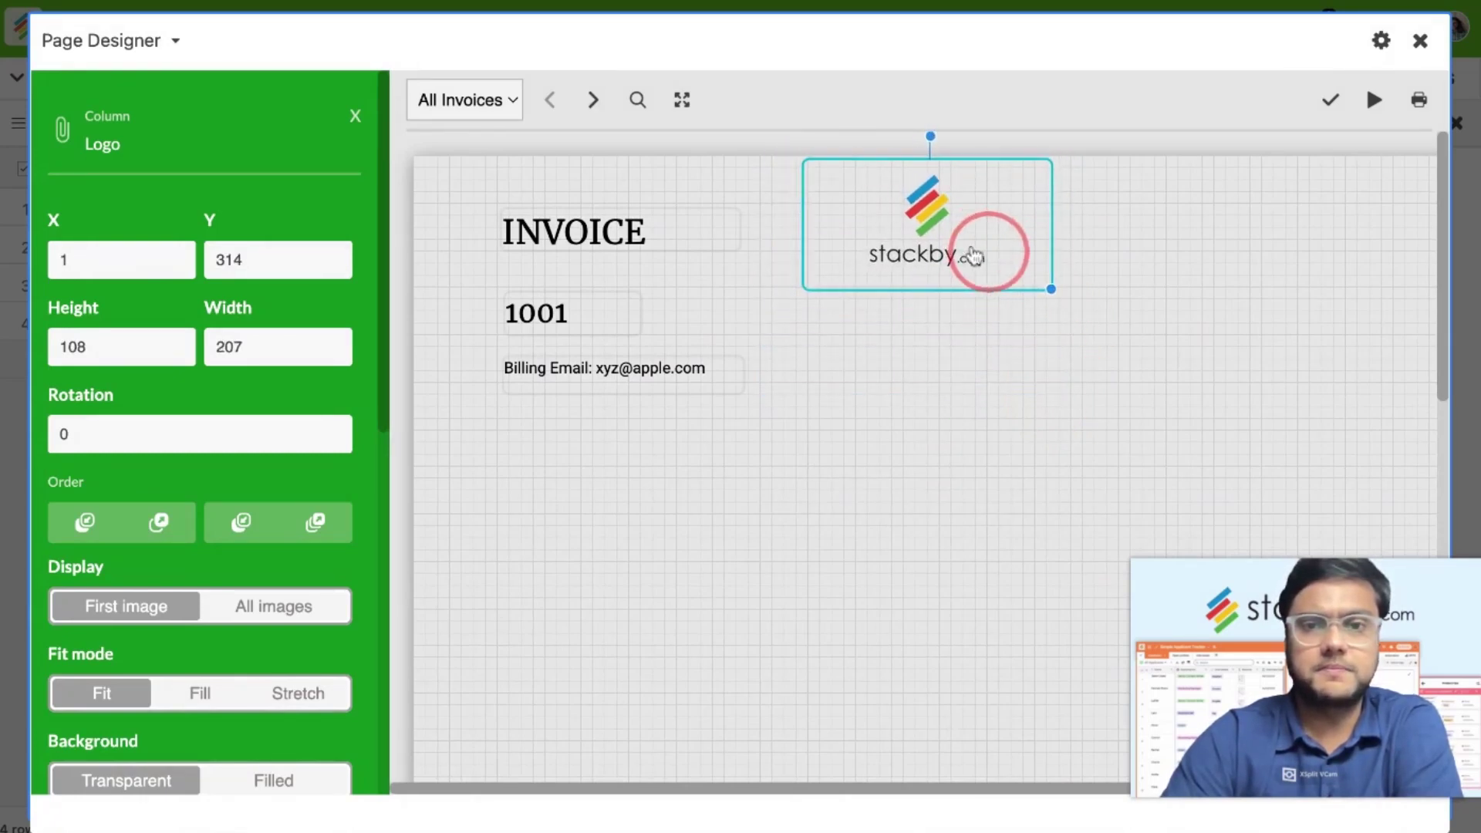
Step: Move the INVOICE heading, 1001 number and Billing Email line further down the page
click(673, 245)
drag(661, 241, 660, 267)
drag(698, 370, 700, 442)
drag(629, 316, 628, 381)
click(633, 266)
drag(633, 266, 631, 314)
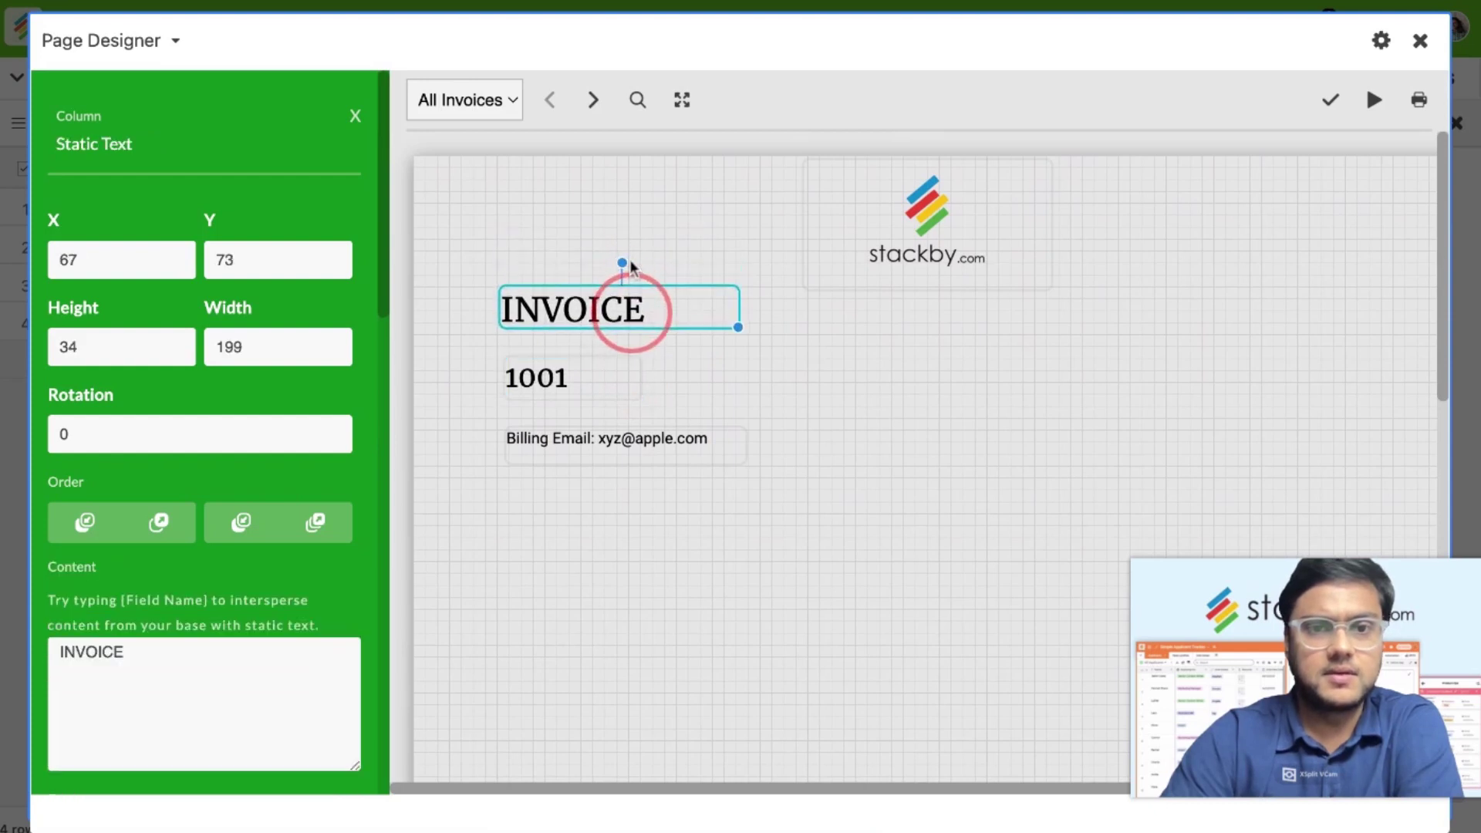
click(897, 391)
Step: Shrink the logo slightly and check the 1001 and Billing Email elements' positions
scroll(896, 392, down, 1)
click(984, 231)
drag(1049, 241, 1021, 206)
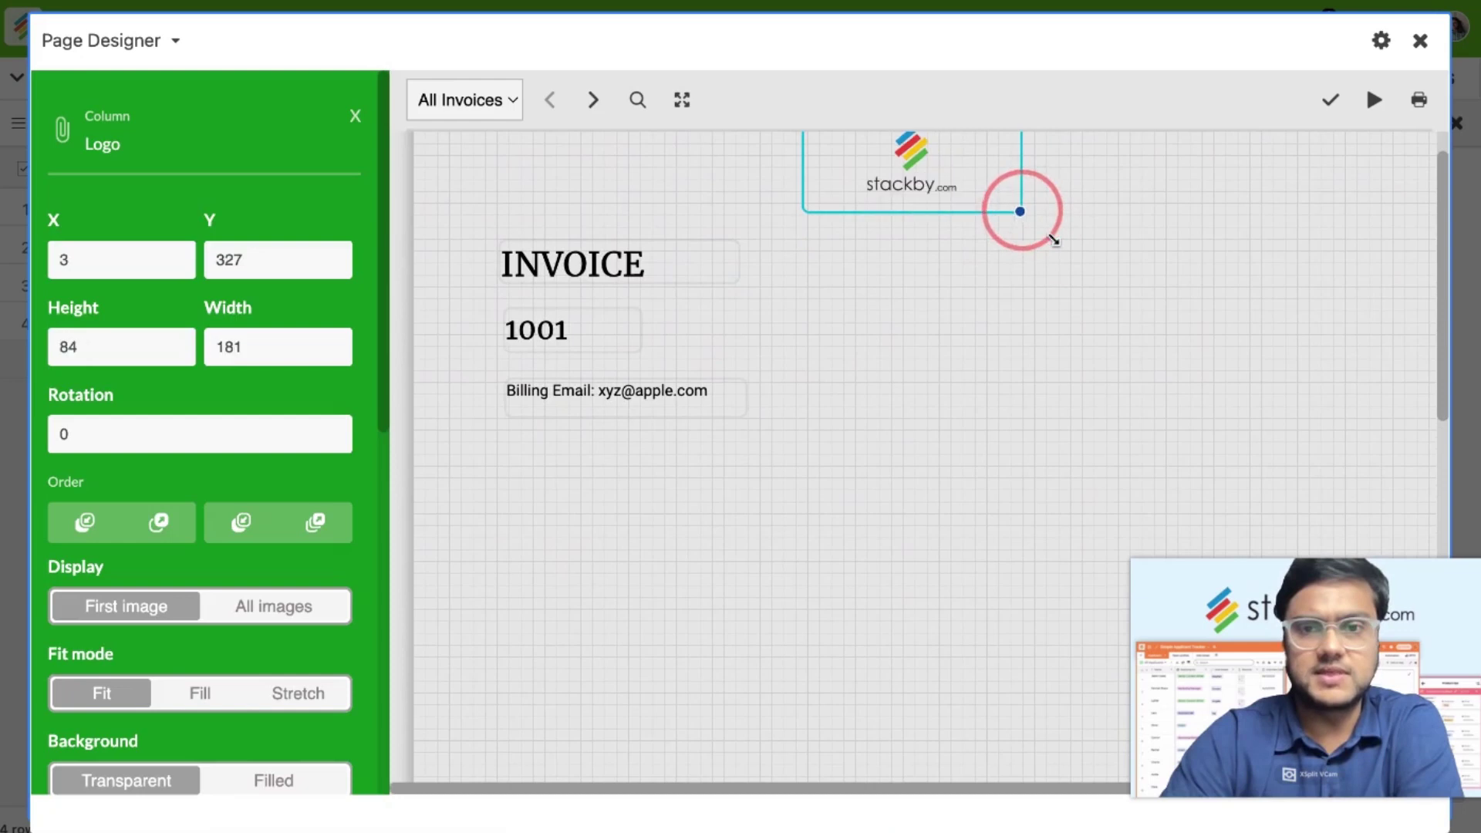
click(974, 199)
click(979, 363)
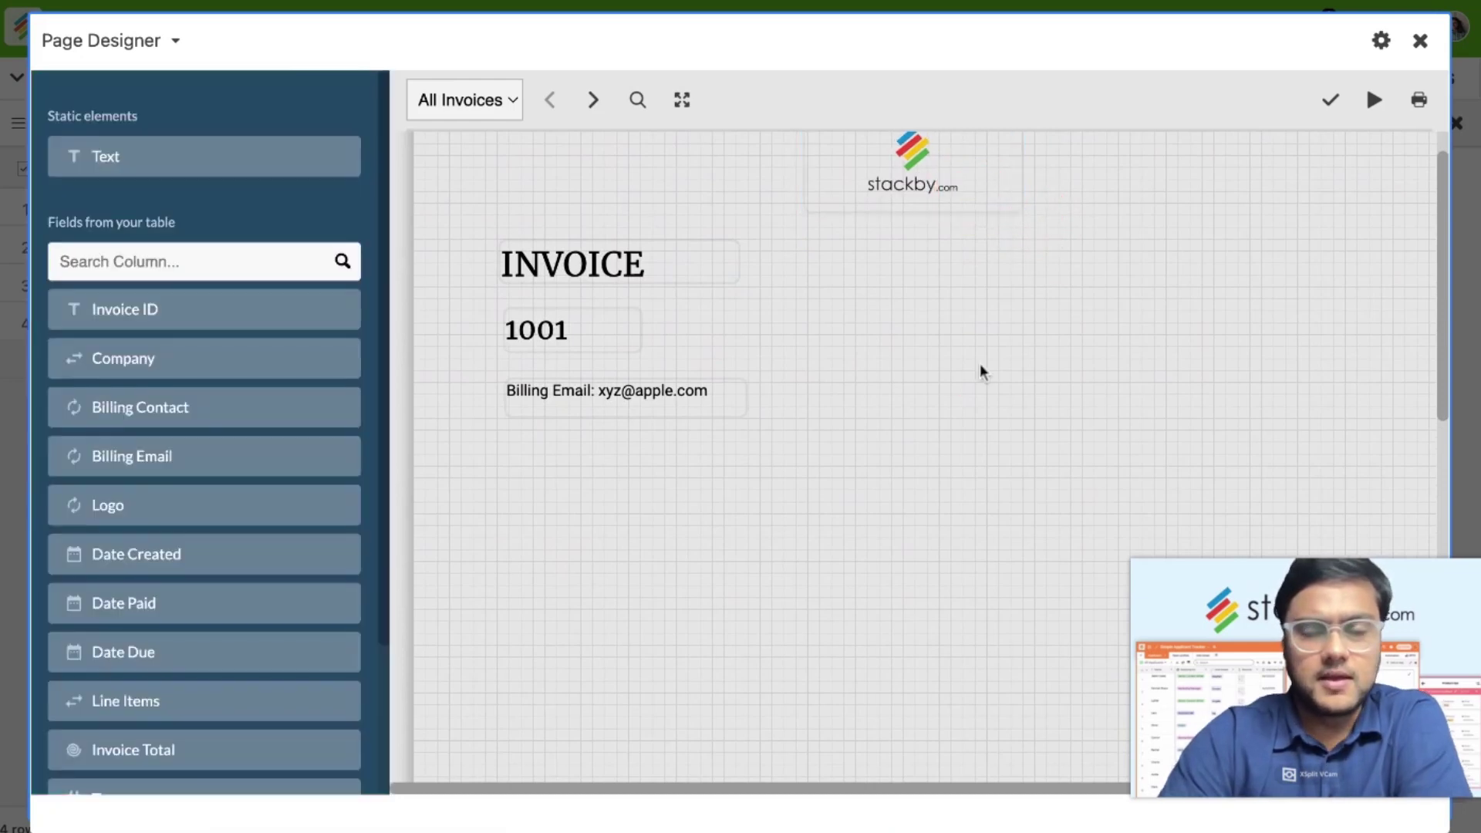
scroll(979, 363, down, 1)
click(620, 316)
click(638, 390)
click(633, 386)
click(648, 456)
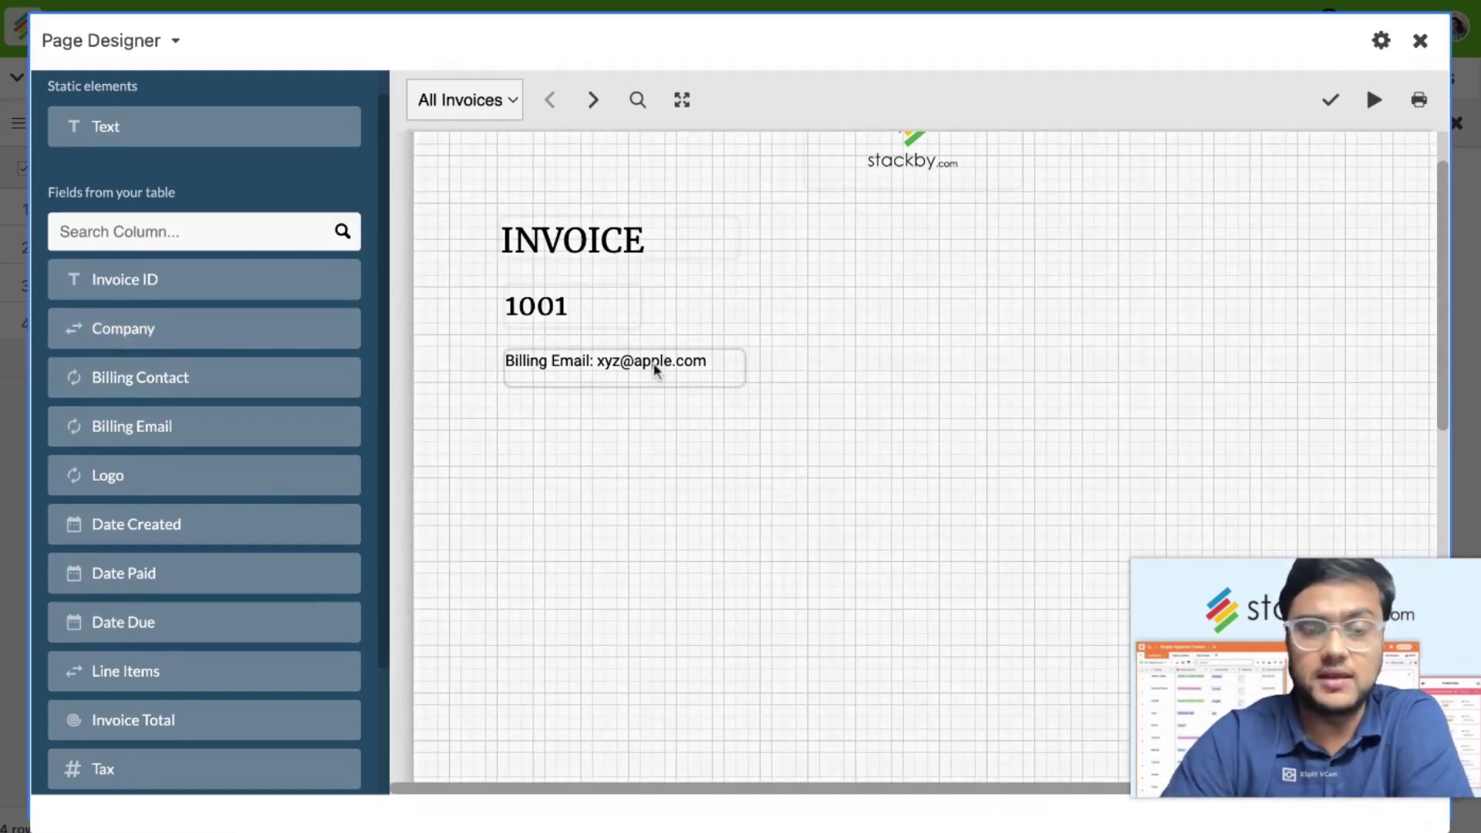
Step: Move the Billing Email line down and place a new text box below 1001
drag(655, 370, 655, 433)
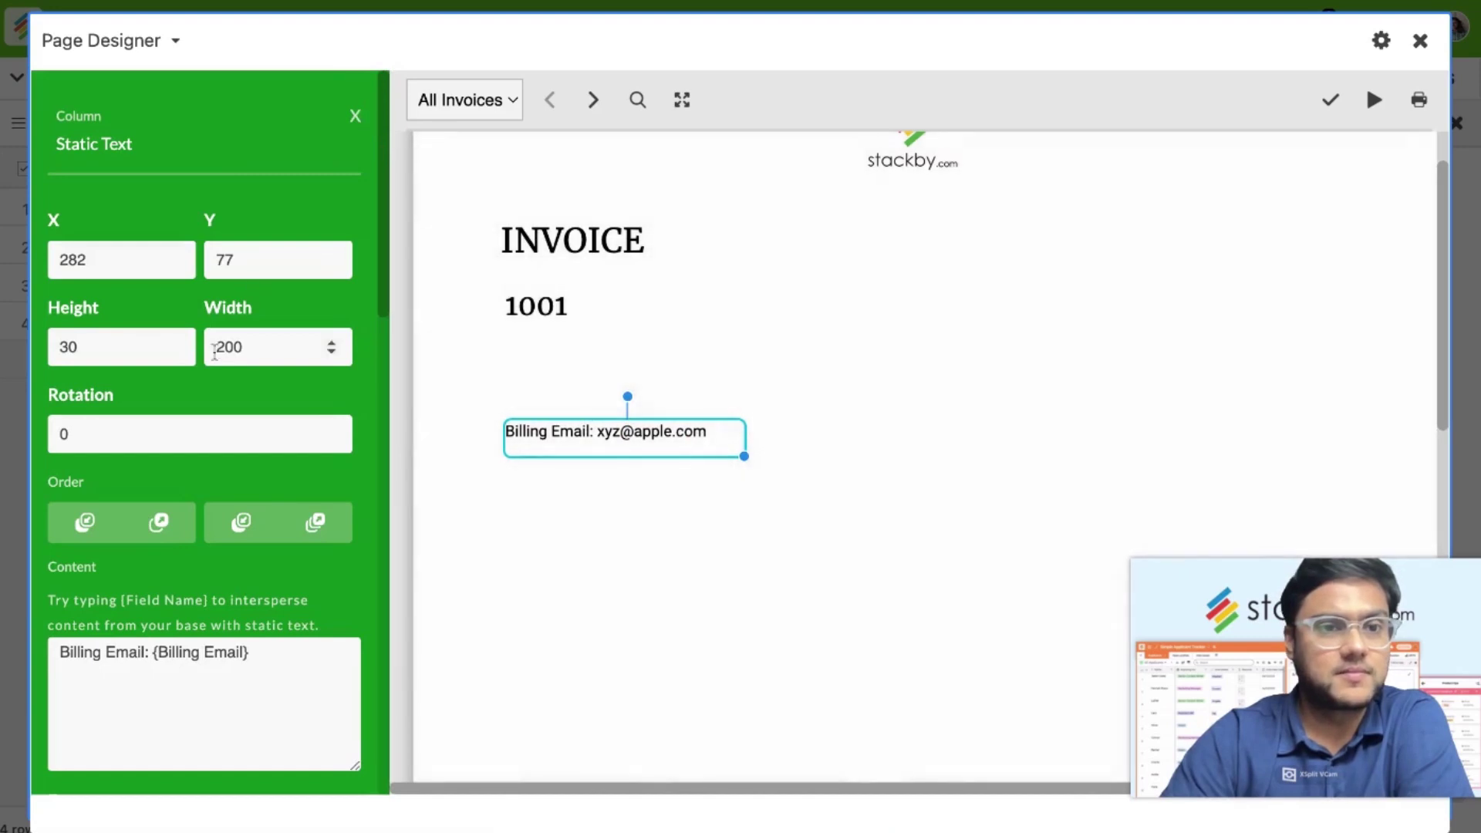
click(354, 121)
click(174, 171)
drag(174, 171, 623, 372)
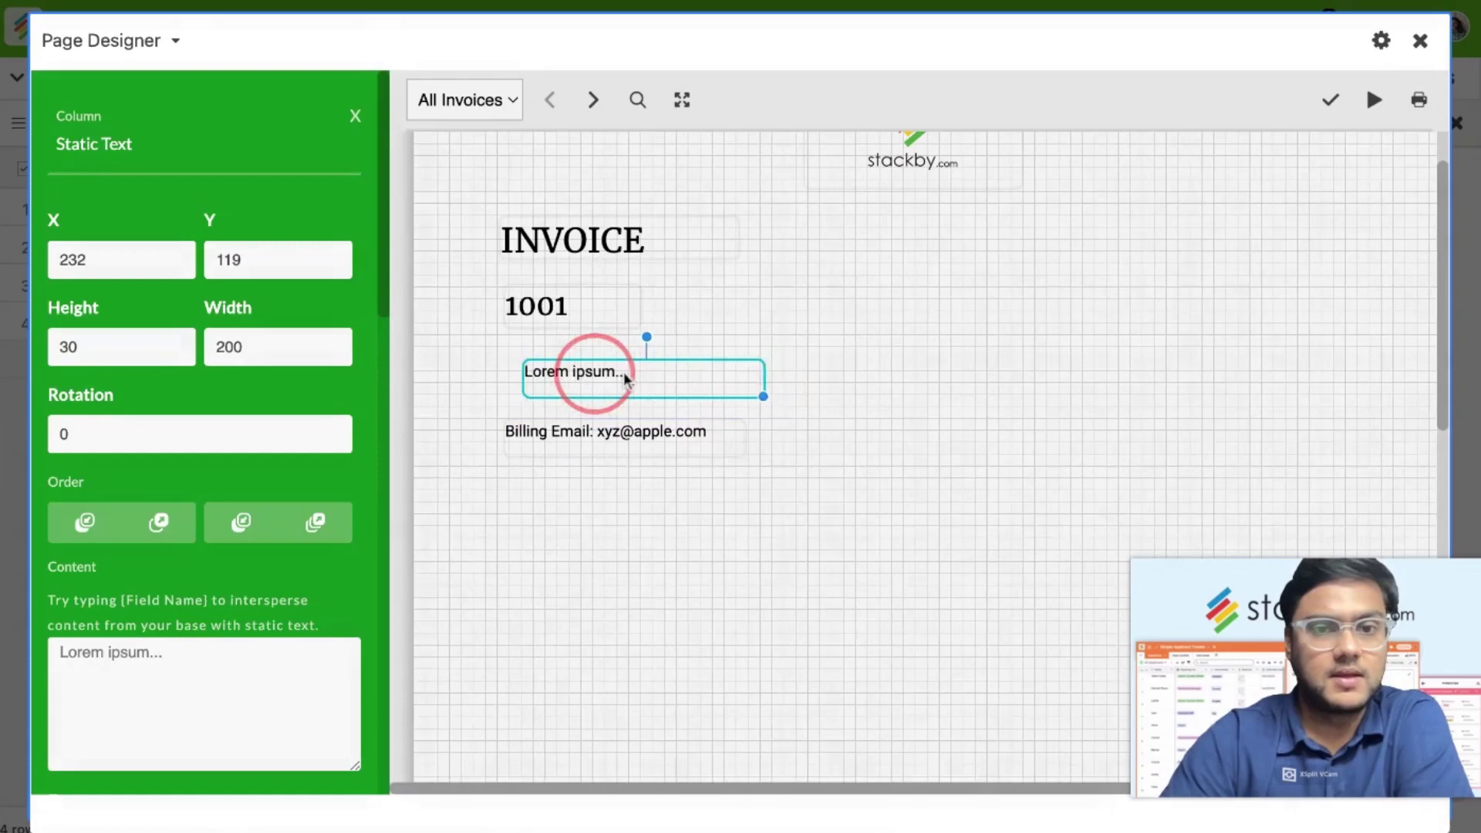
Step: Set the new box's content to 'Company: {Company}' and align the Billing Email line beneath it
click(576, 434)
click(555, 356)
click(185, 687)
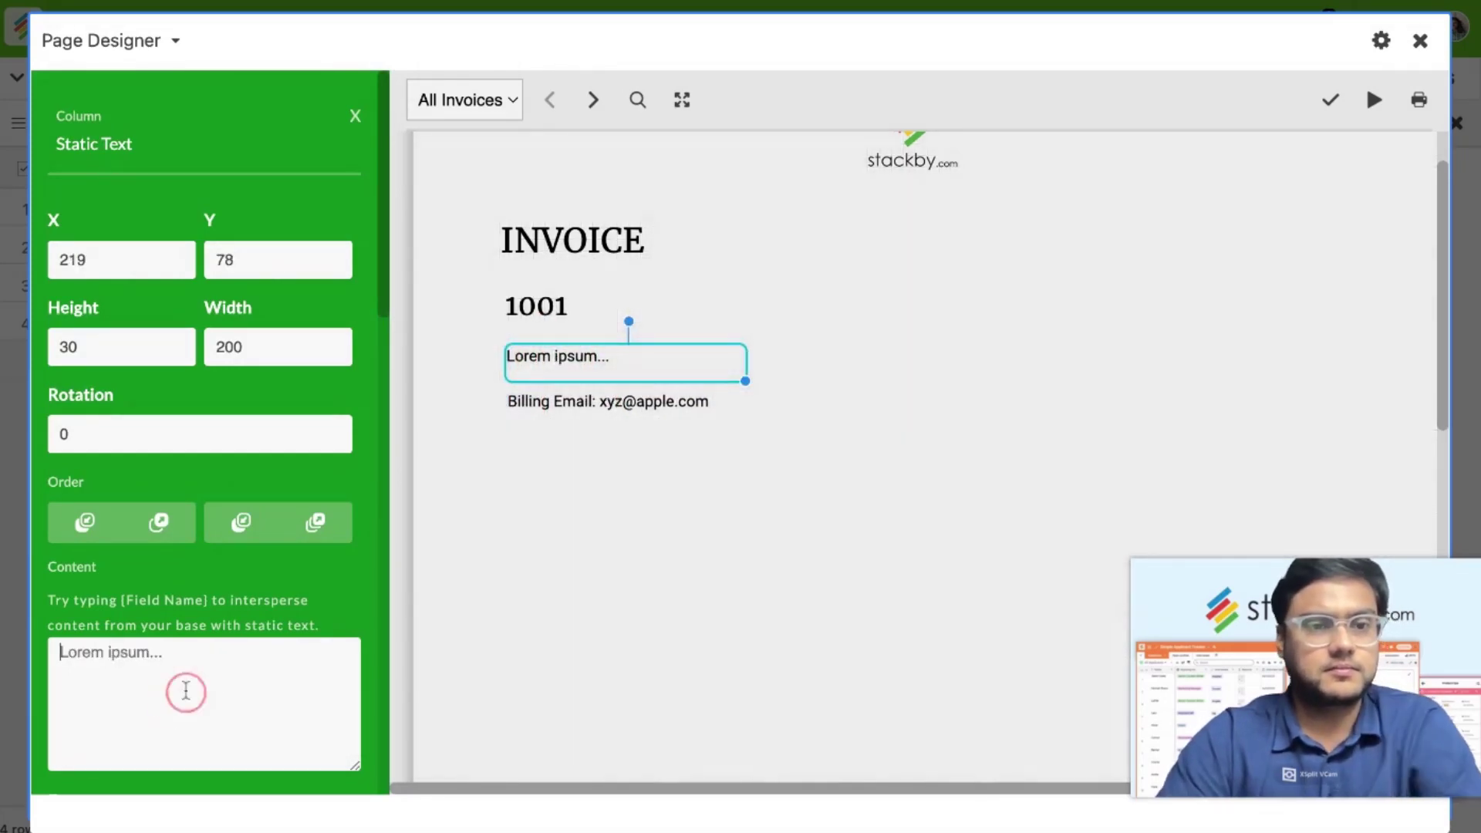
text(Company: {Co)
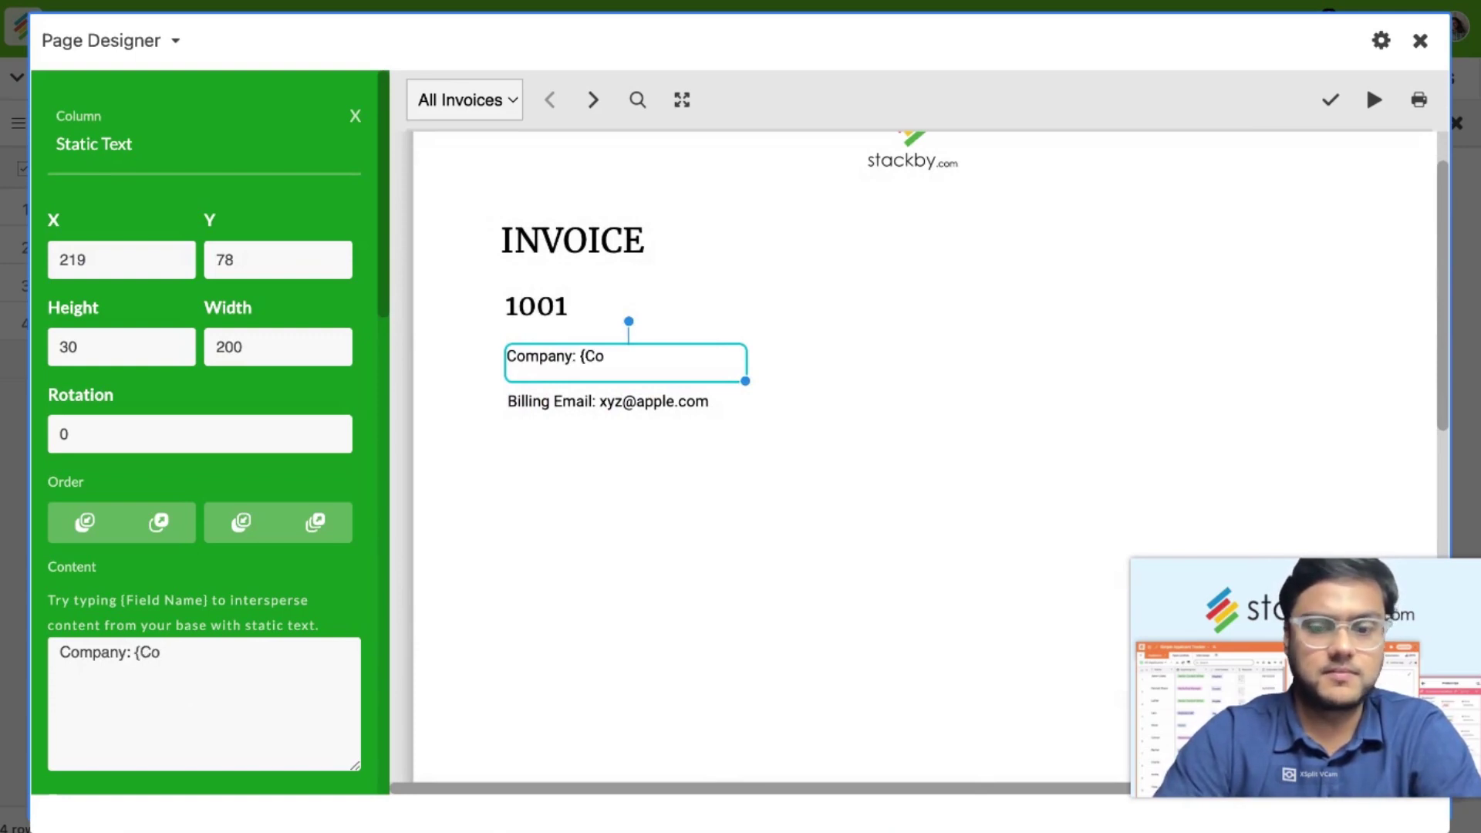
text(})
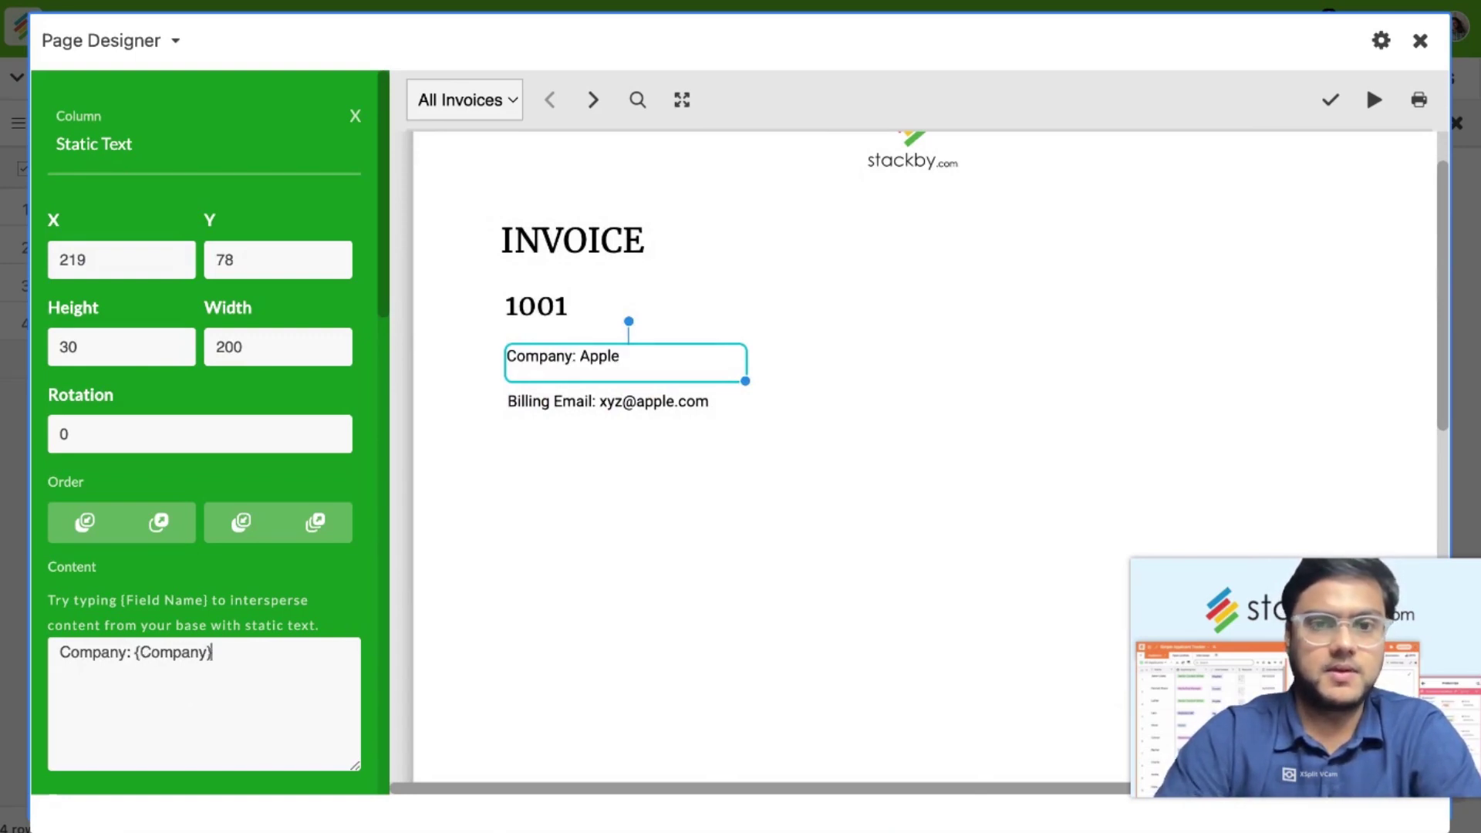
click(628, 376)
drag(627, 397, 626, 405)
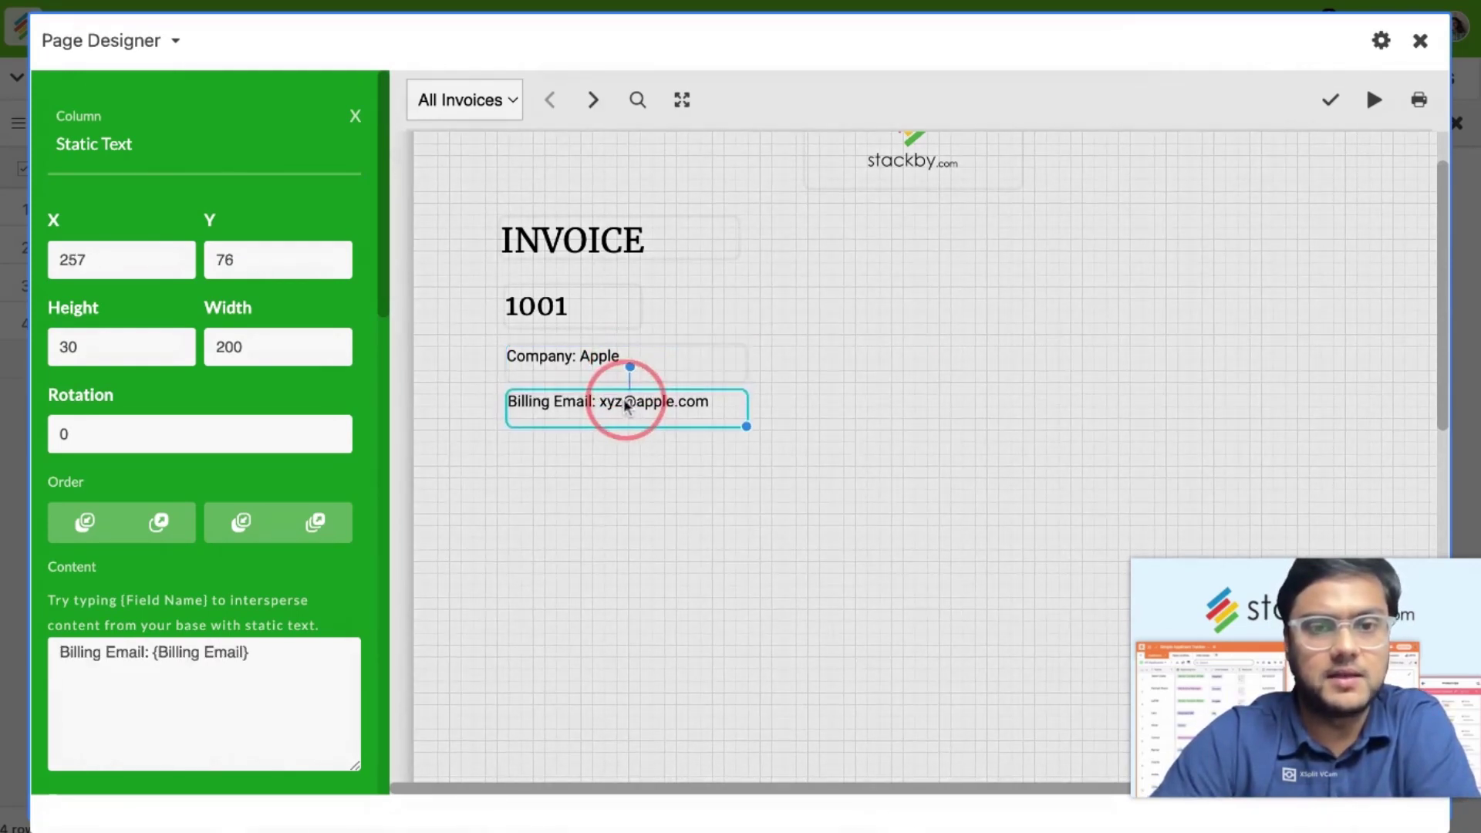
click(619, 516)
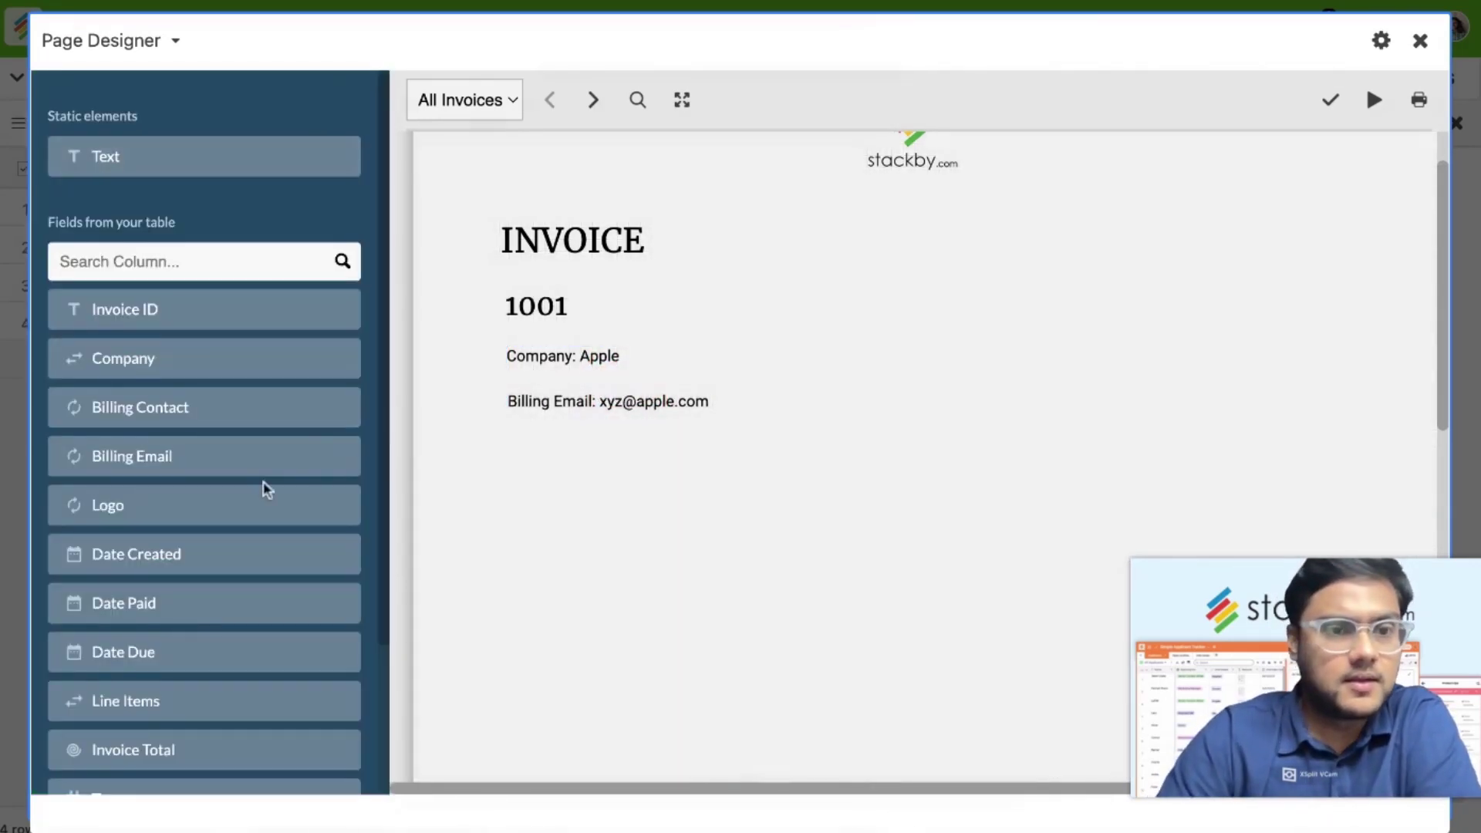
Step: Place a text box at the invoice's upper right with 'Invoice Created:' and 'Invoice Due:' labels
scroll(264, 486, down, 1)
scroll(266, 490, up, 1)
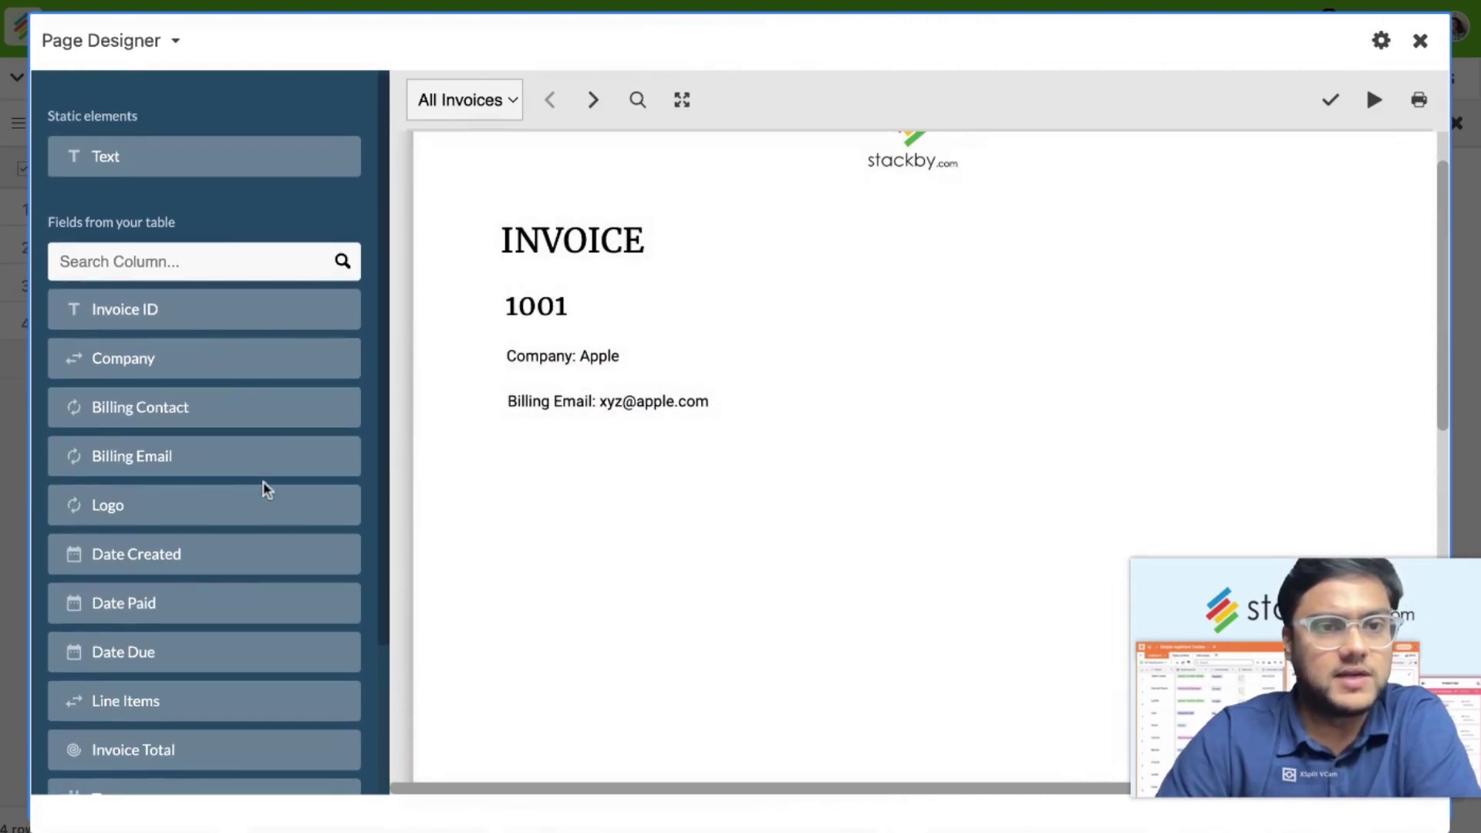
click(212, 160)
drag(215, 158, 1085, 304)
click(357, 120)
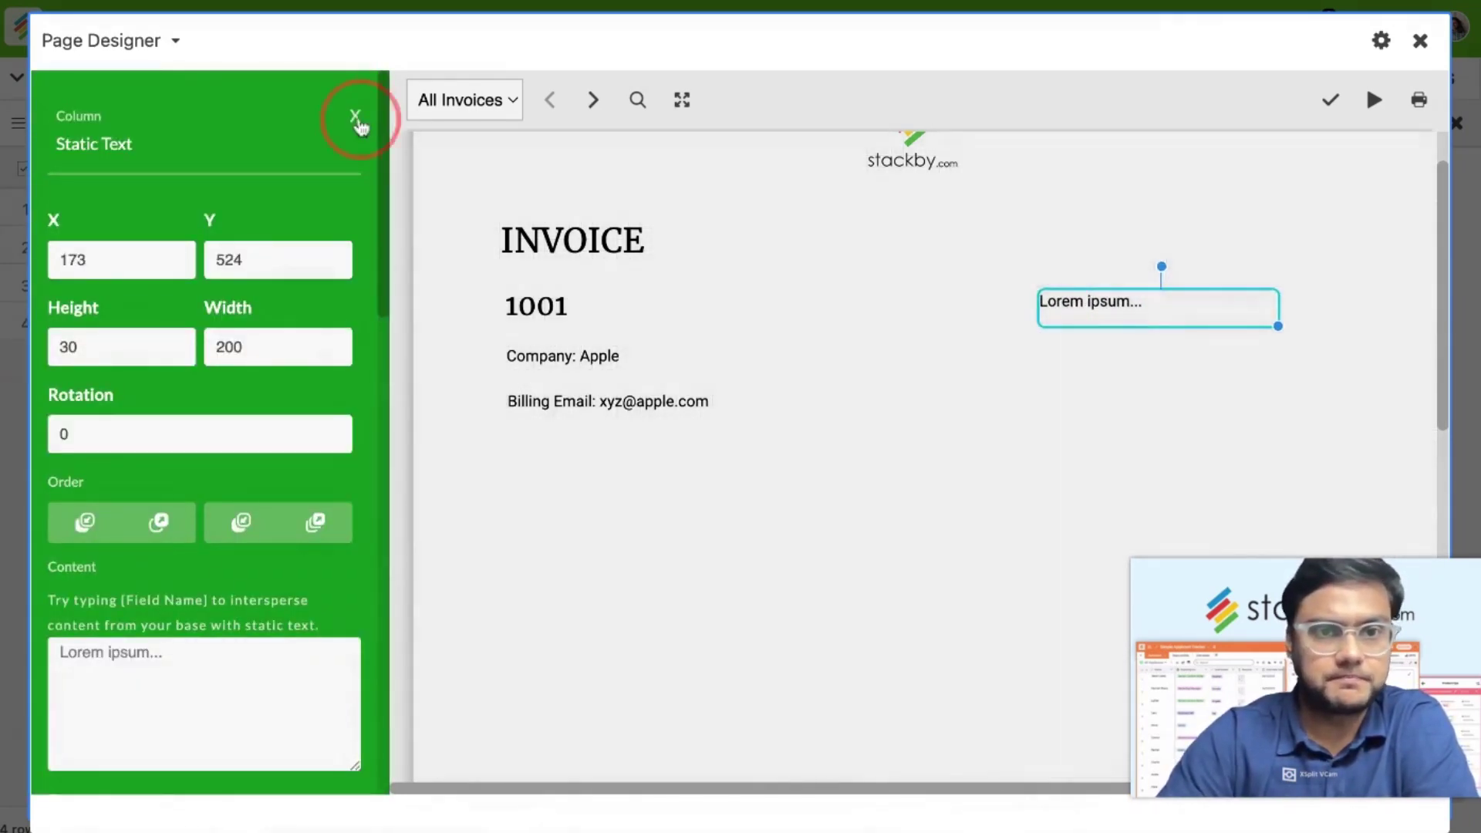
scroll(281, 590, down, 1)
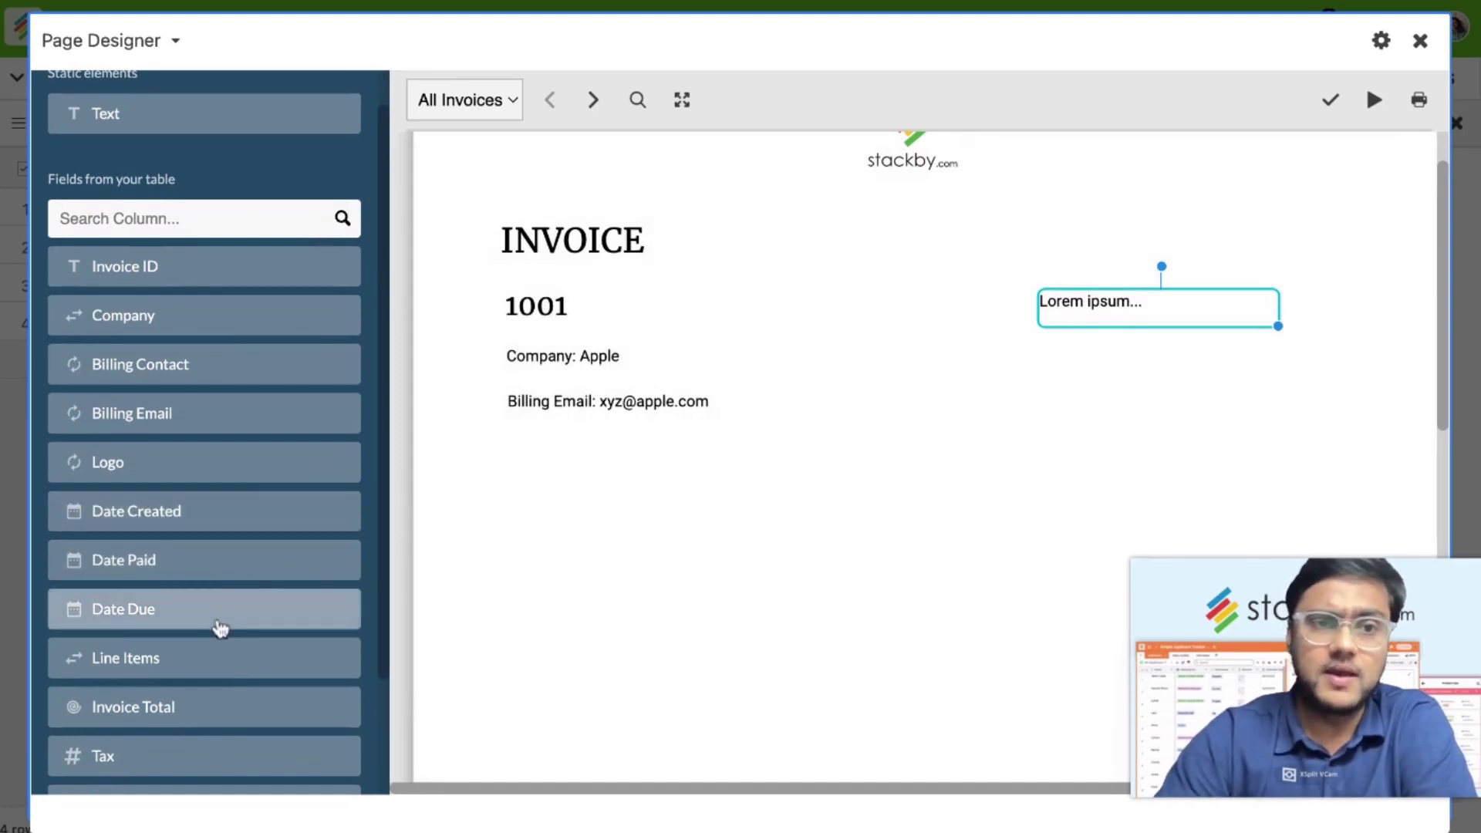
scroll(218, 617, up, 1)
click(1089, 305)
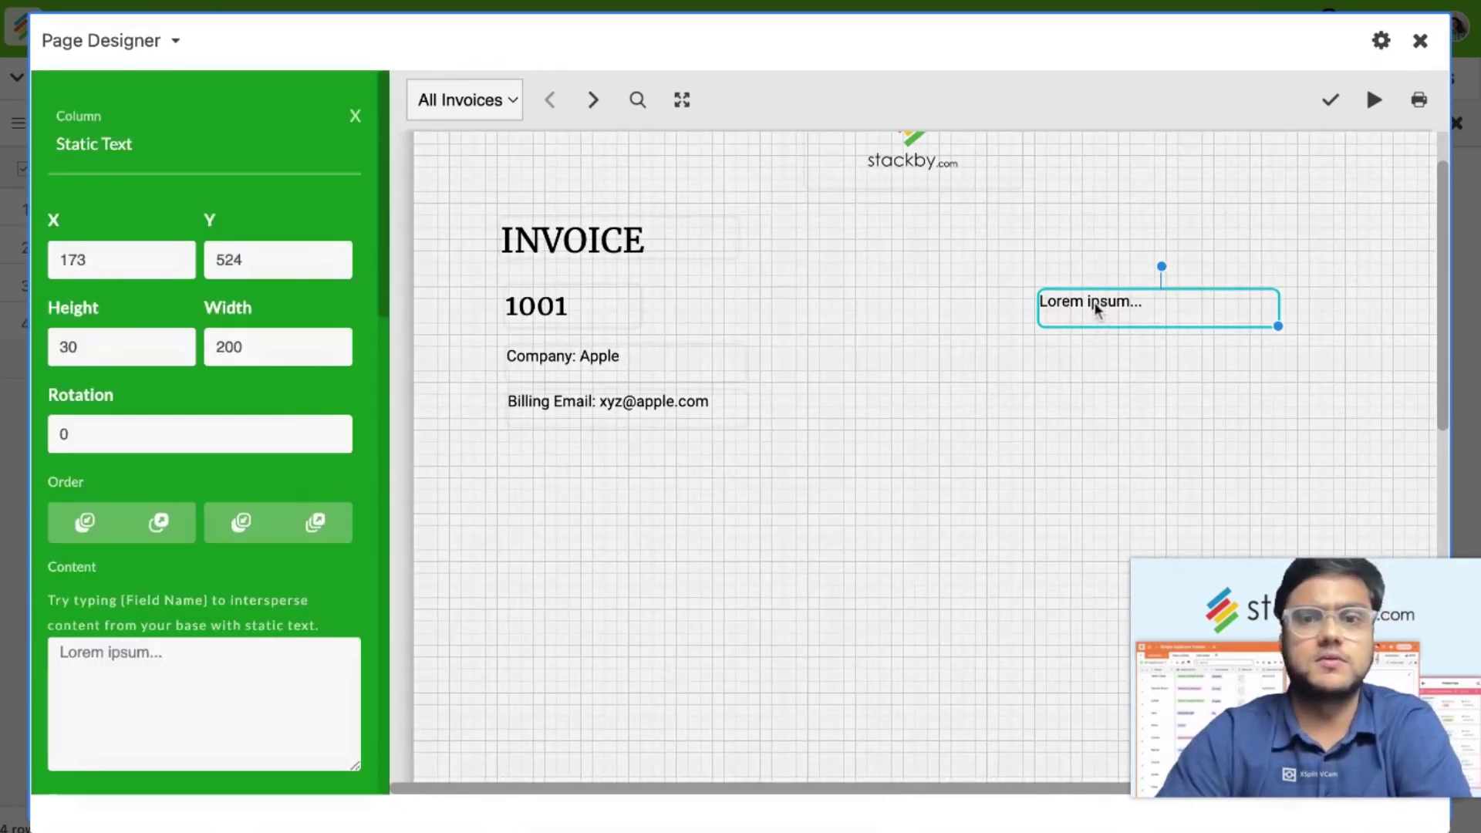
text(Invoice Due:)
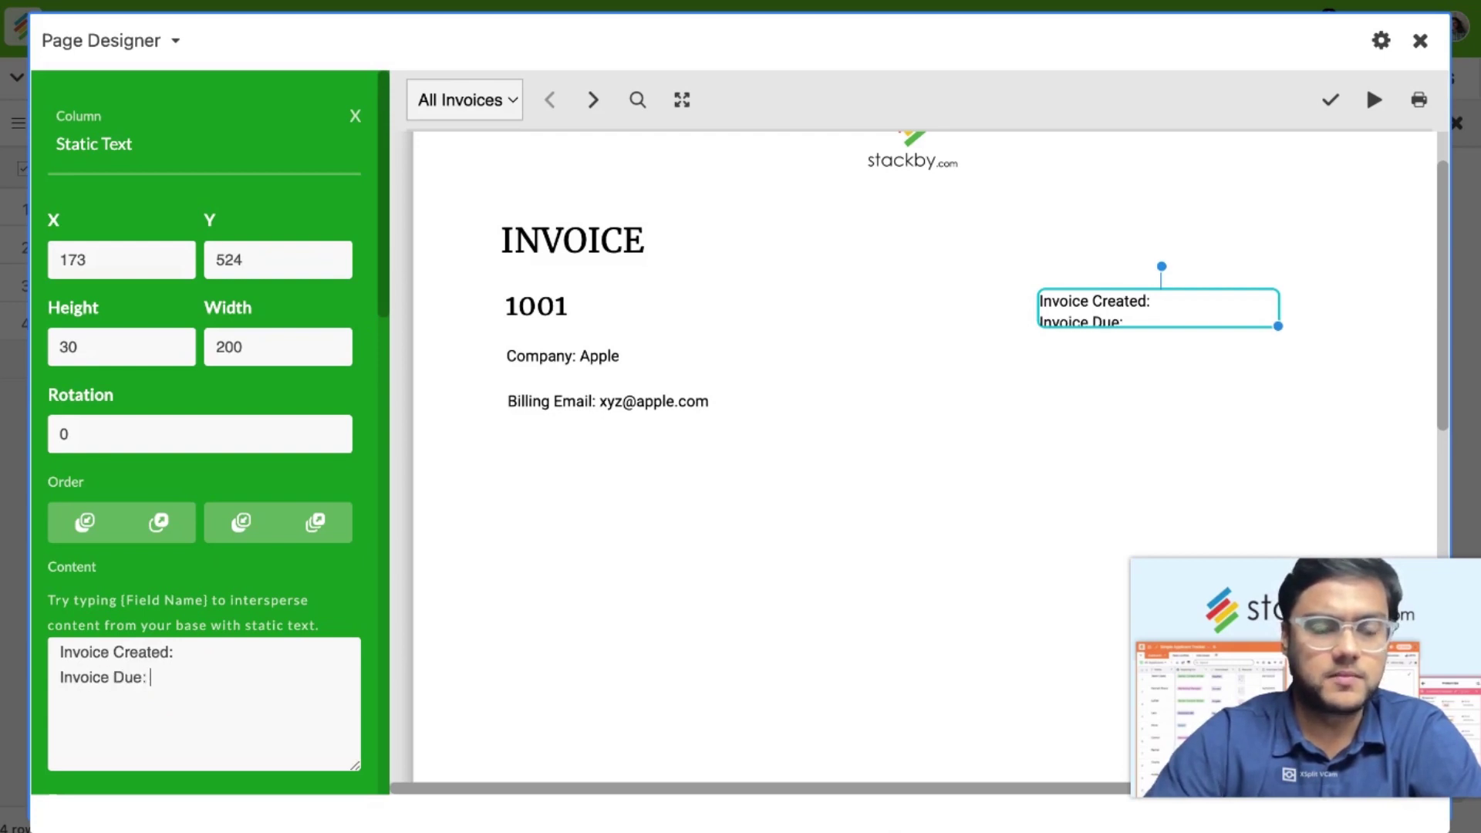
click(355, 117)
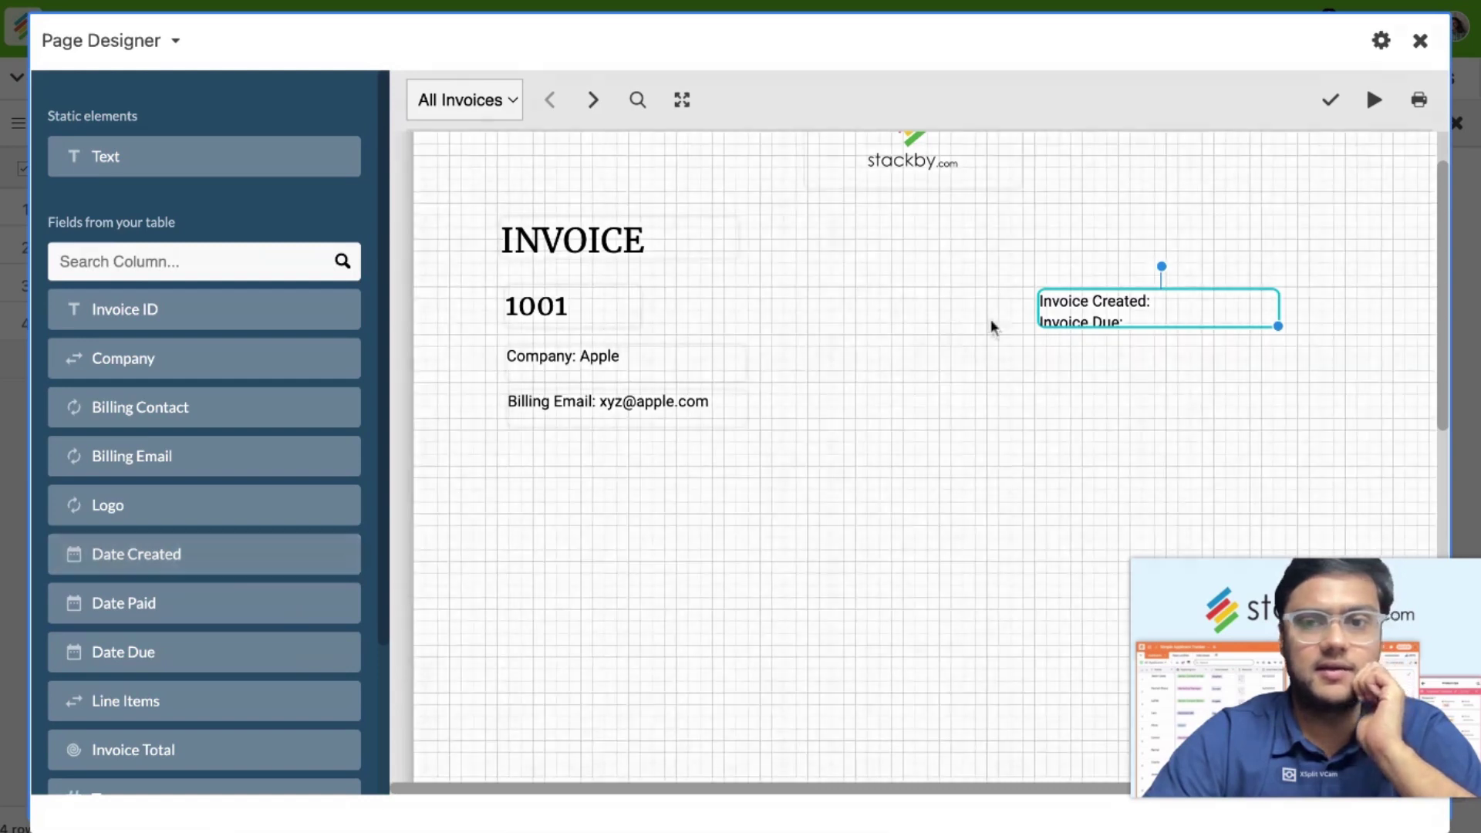
Step: Add {Date Created} and {Date Due} after the labels and enlarge the box to show both lines
click(1172, 323)
click(203, 652)
text({Date Create)
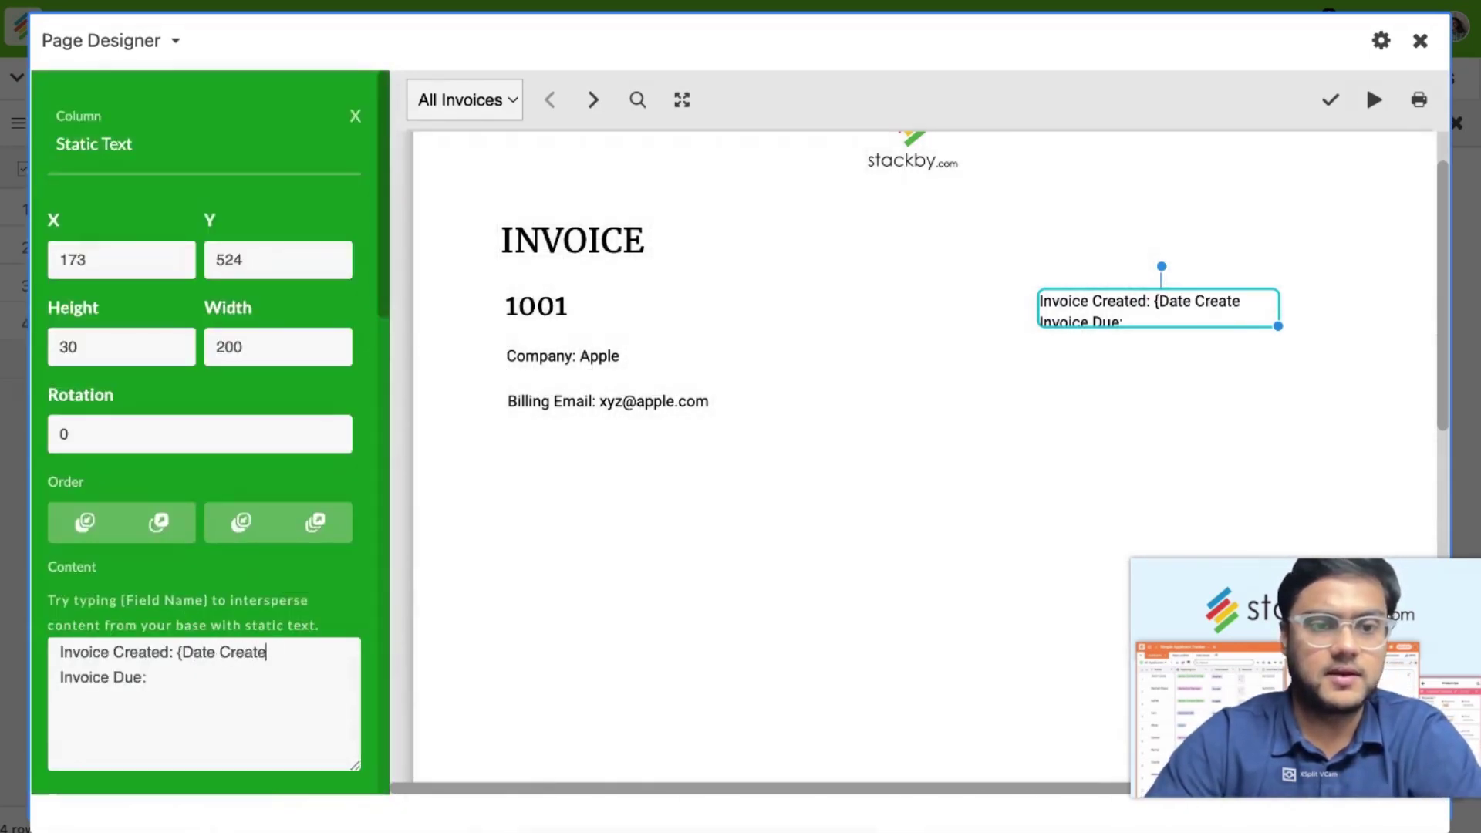
text(d})
click(186, 693)
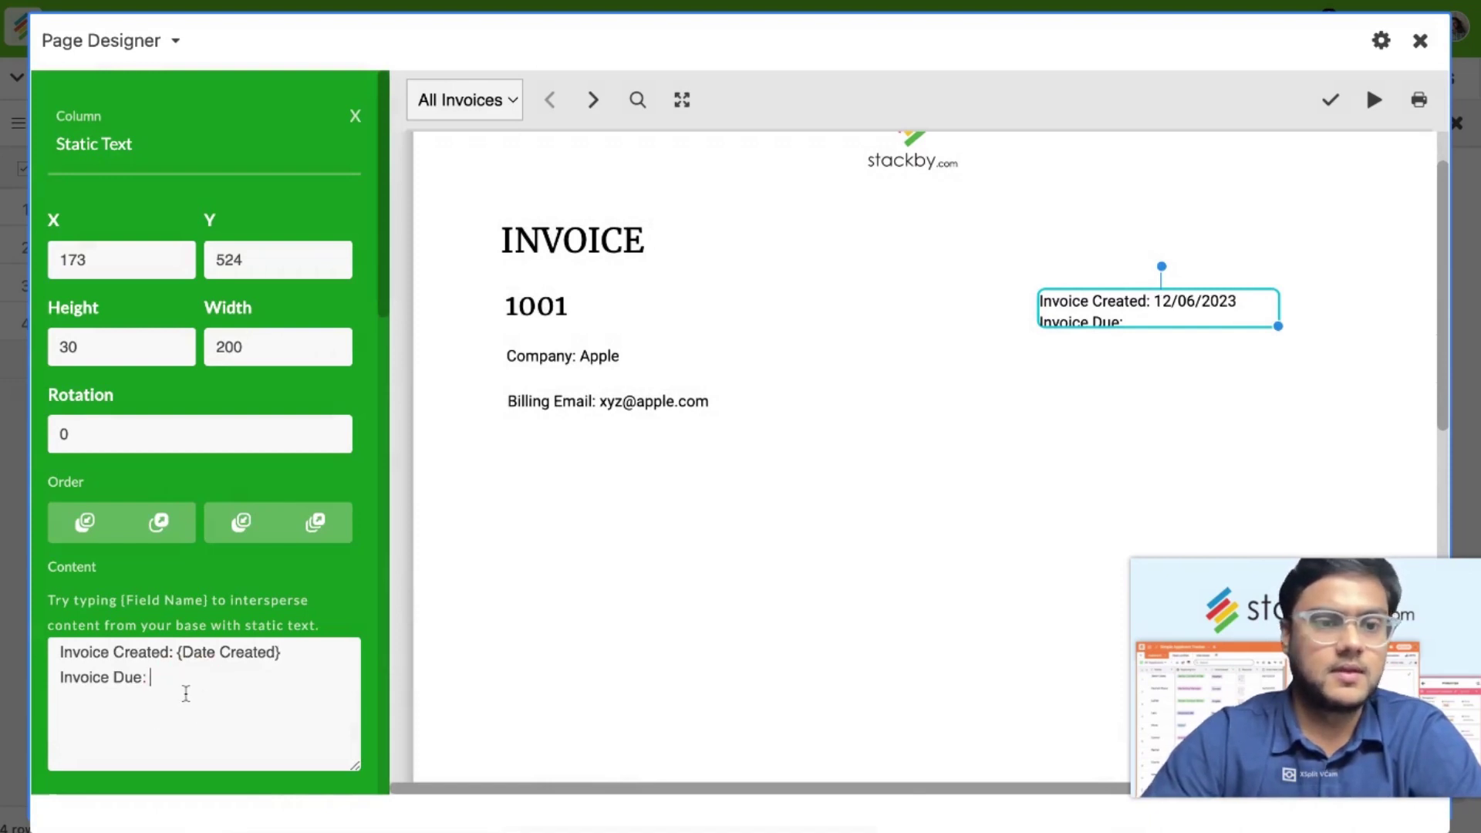
text({Date Due})
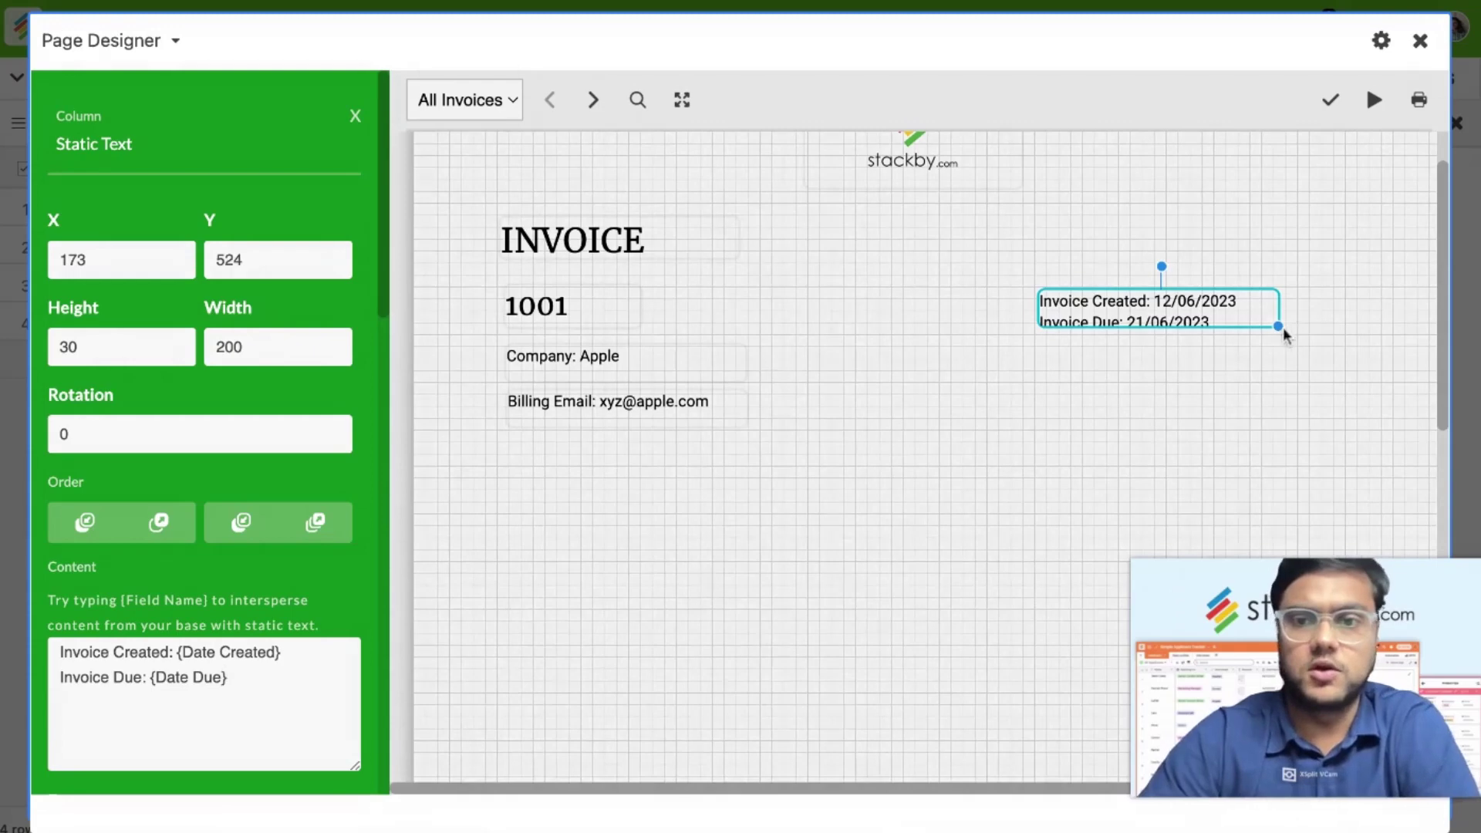
drag(1279, 327, 1243, 316)
Step: Set the date box to Merriweather size 18, then move it down and widen it
scroll(317, 617, down, 5)
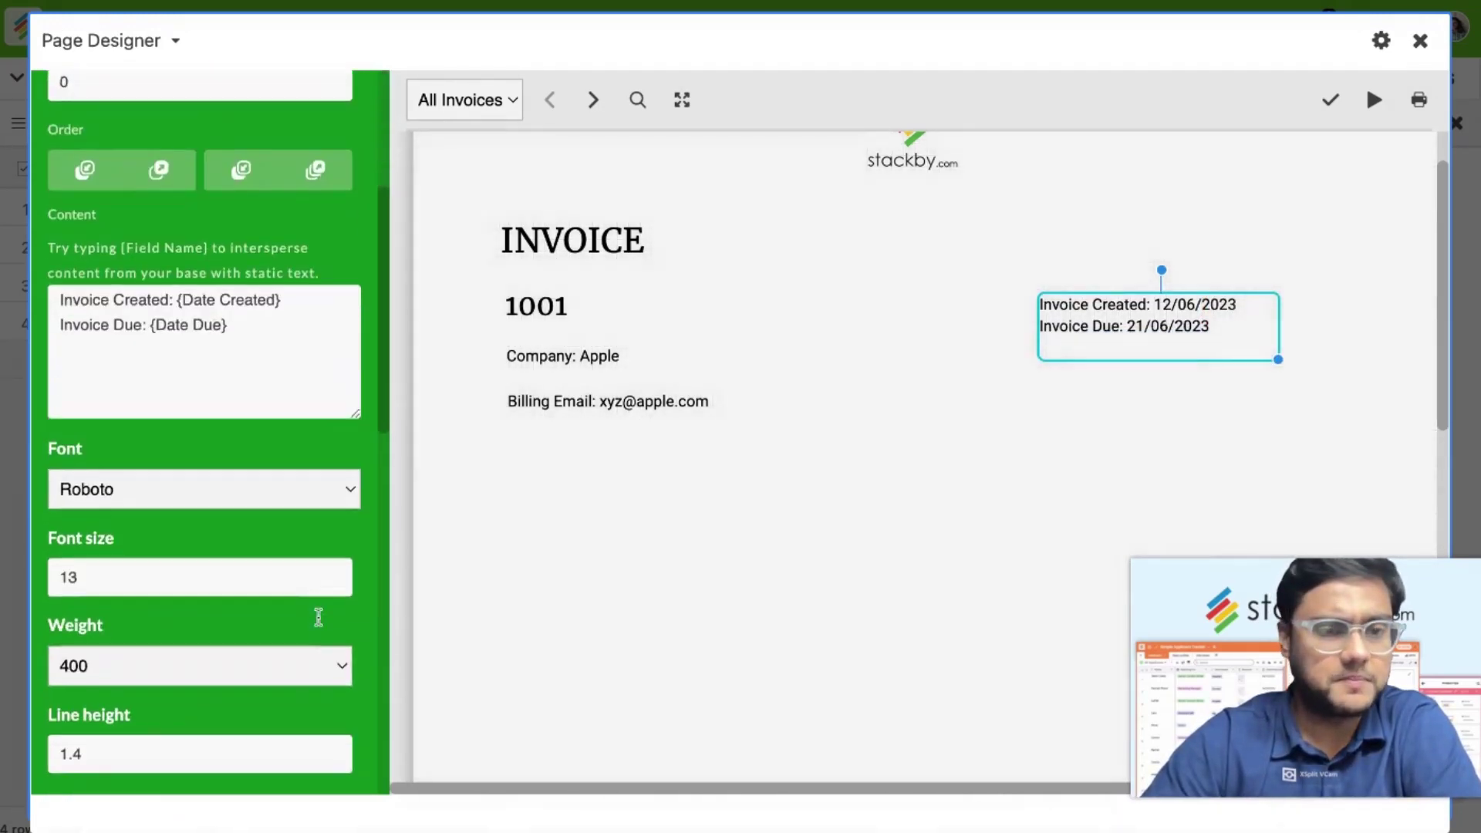
scroll(318, 617, down, 2)
click(236, 379)
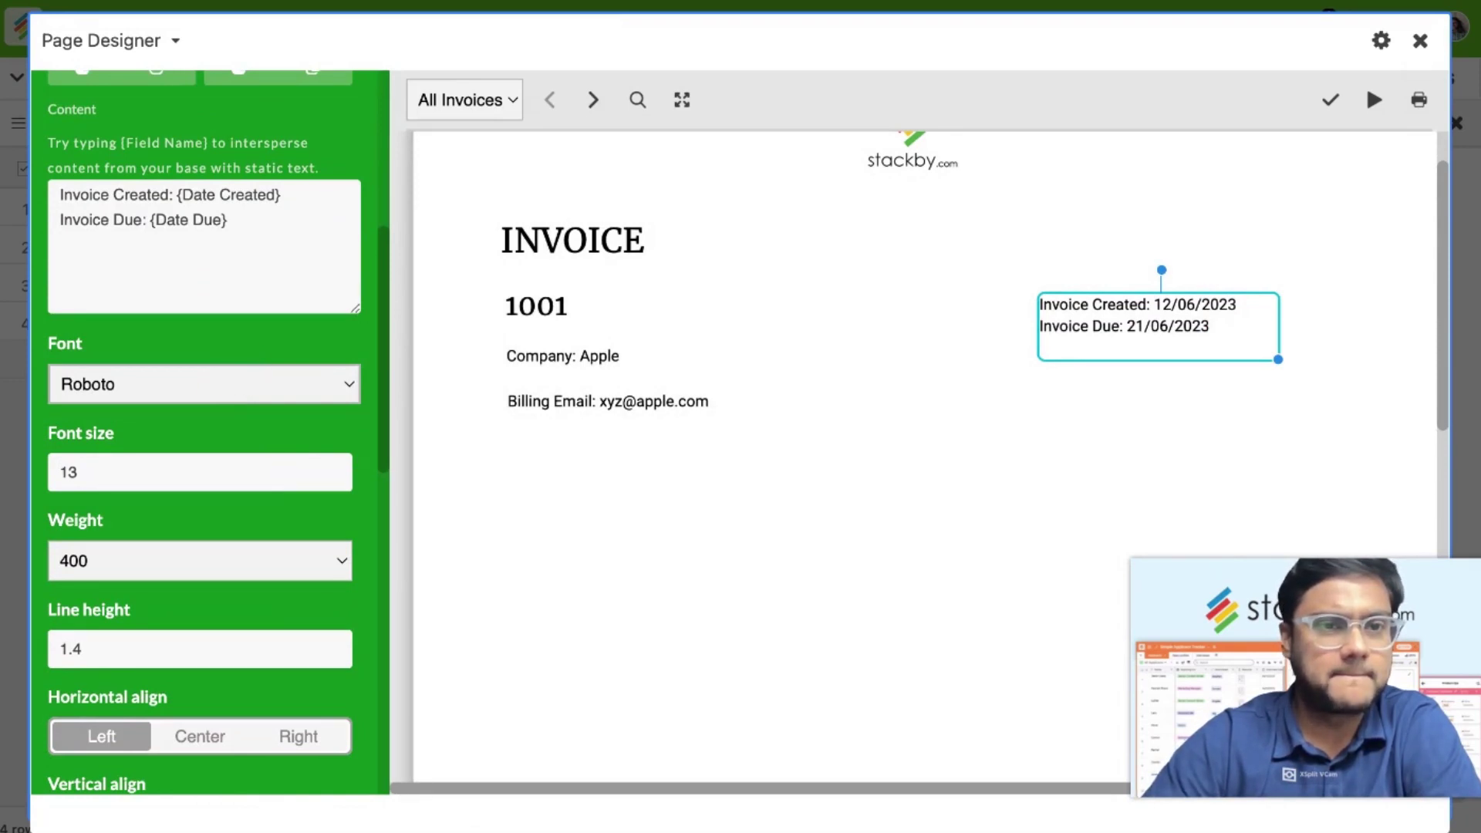
click(287, 409)
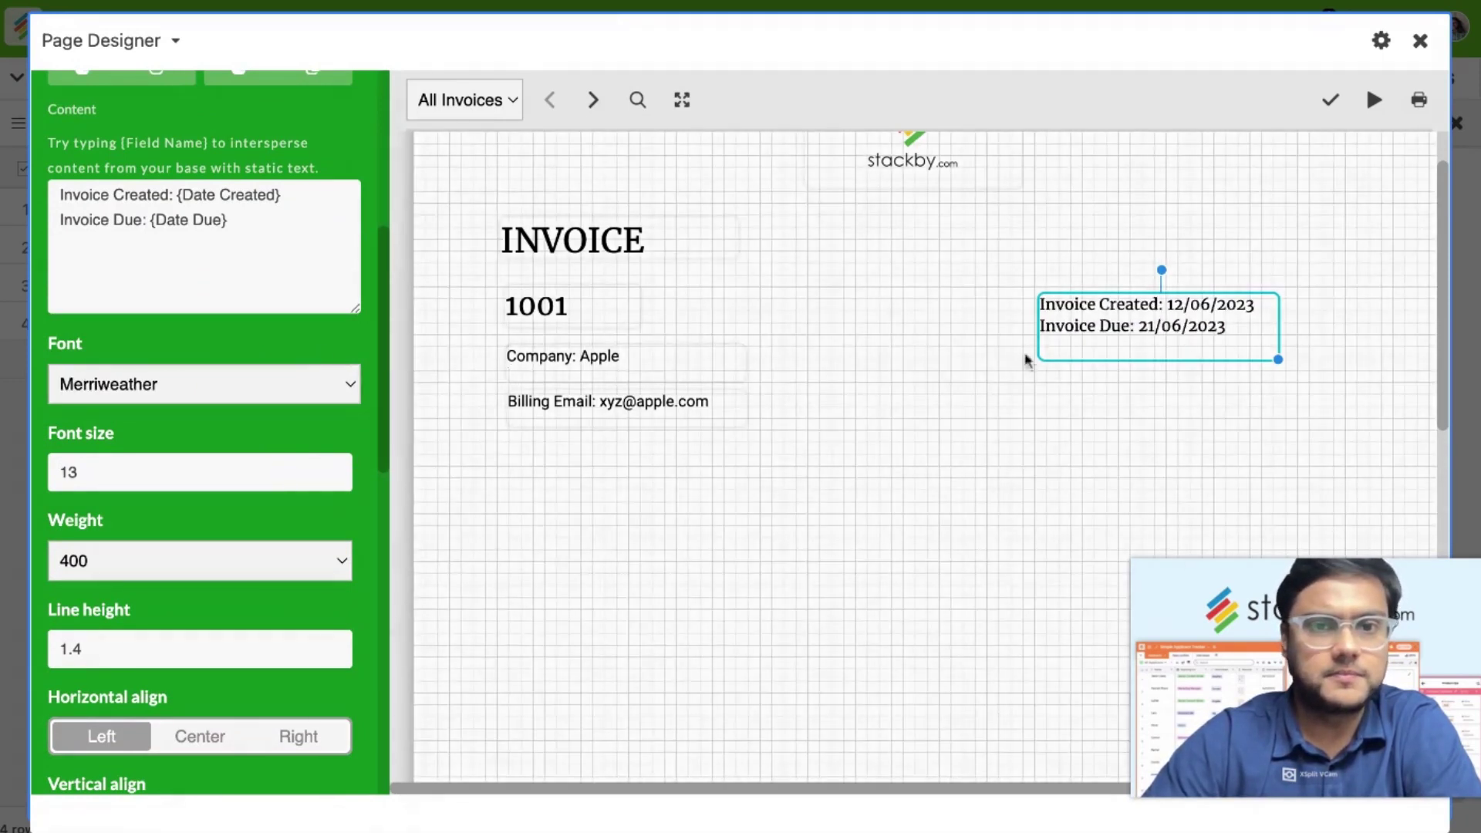
click(1186, 324)
drag(1185, 324, 1187, 336)
double_click(266, 471)
text(18)
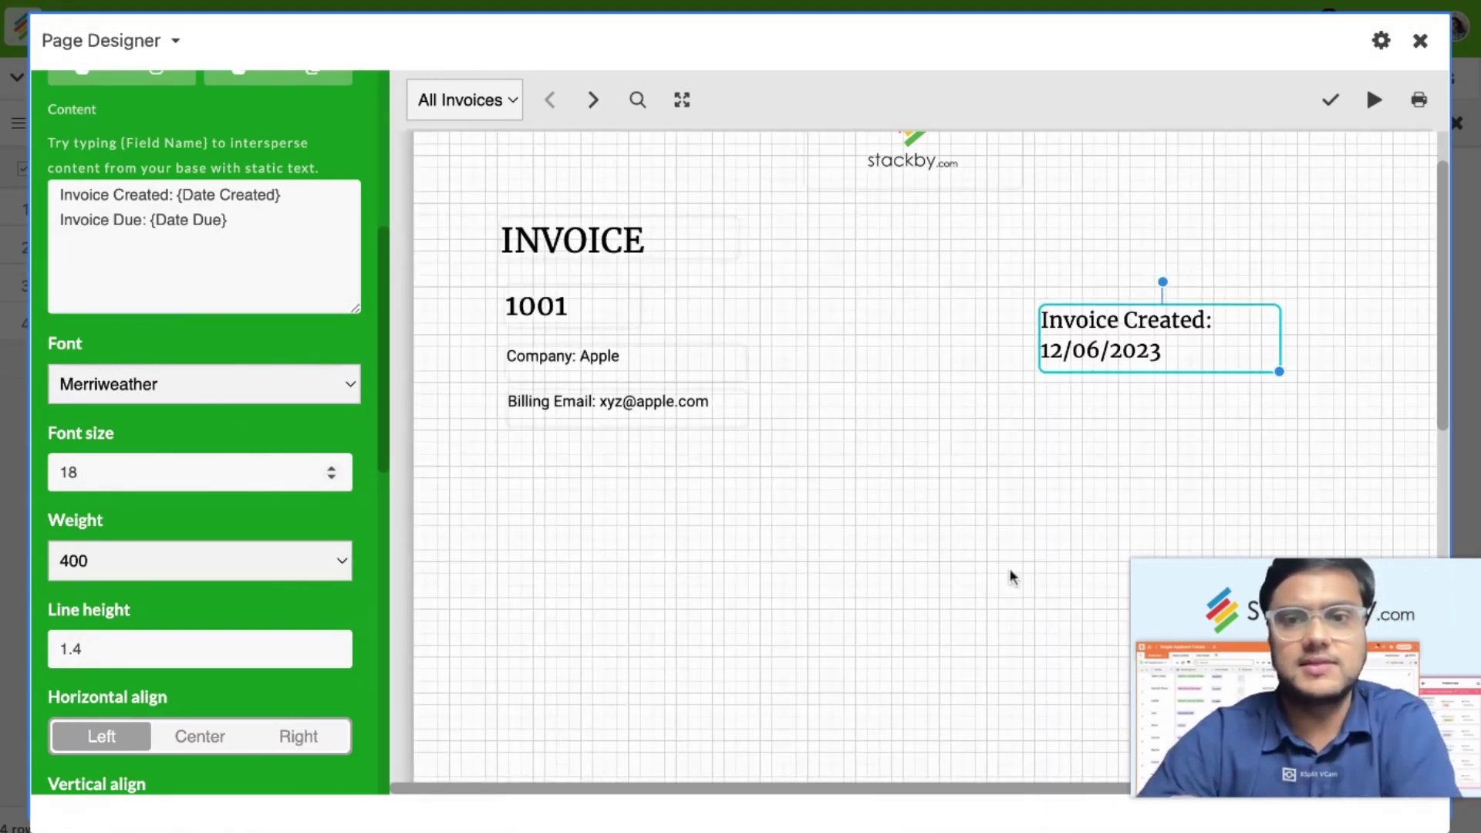
click(1279, 372)
drag(1278, 373, 1319, 347)
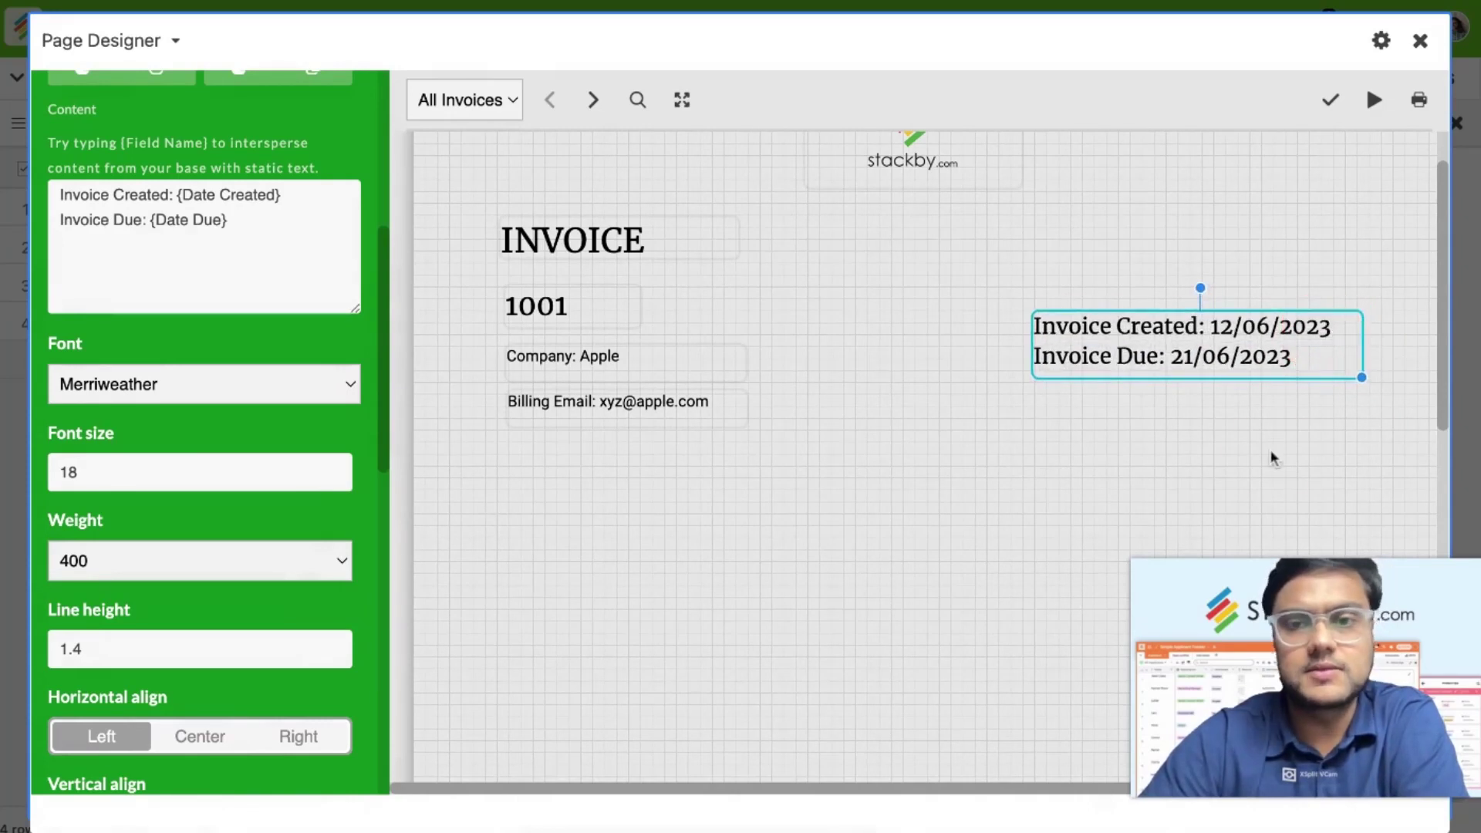
click(1272, 455)
Step: Nudge the INVOICE title and Billing Email line into alignment on the left
scroll(1108, 423, up, 2)
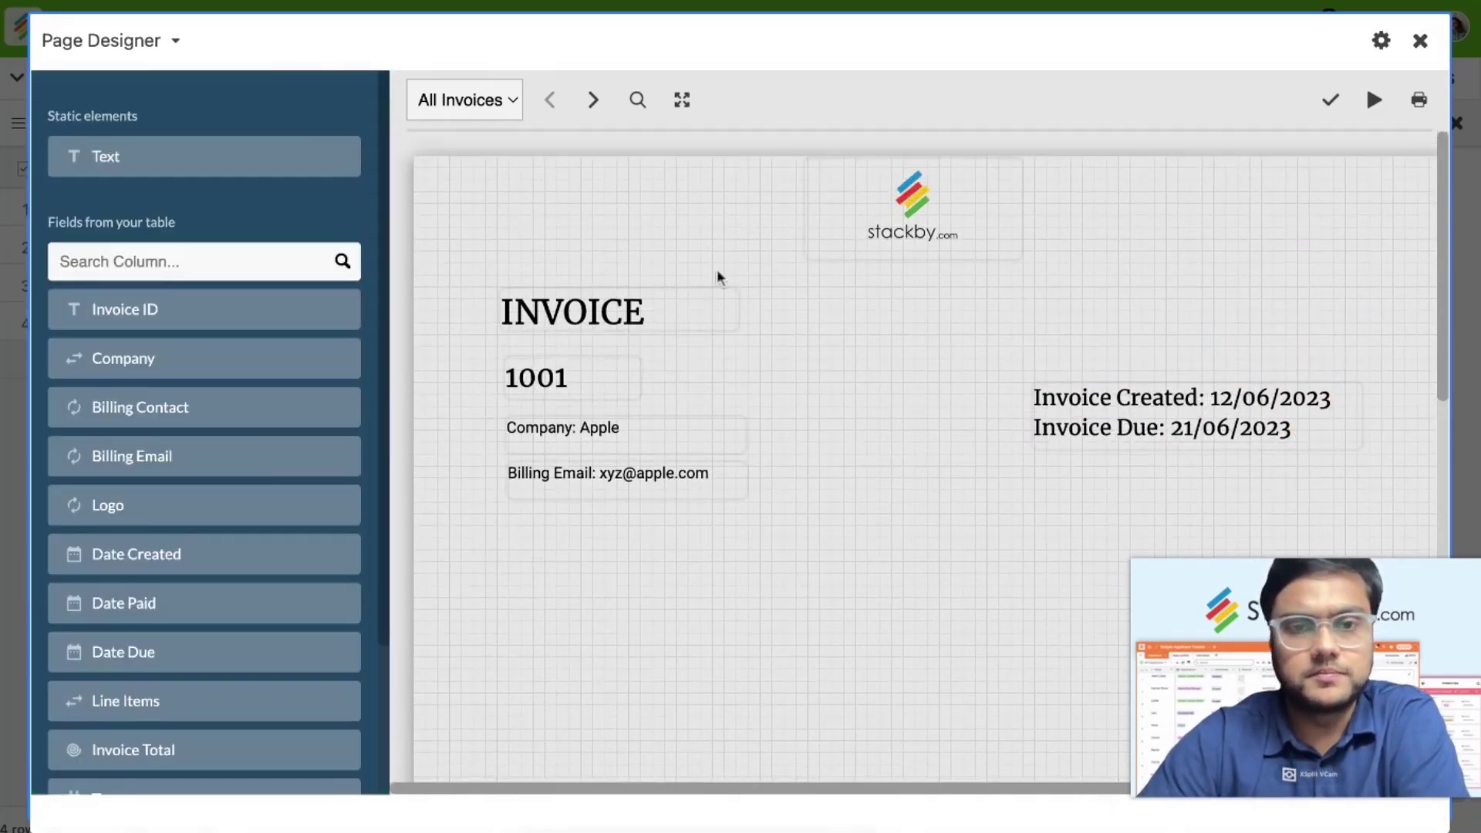
drag(629, 324, 634, 320)
click(591, 390)
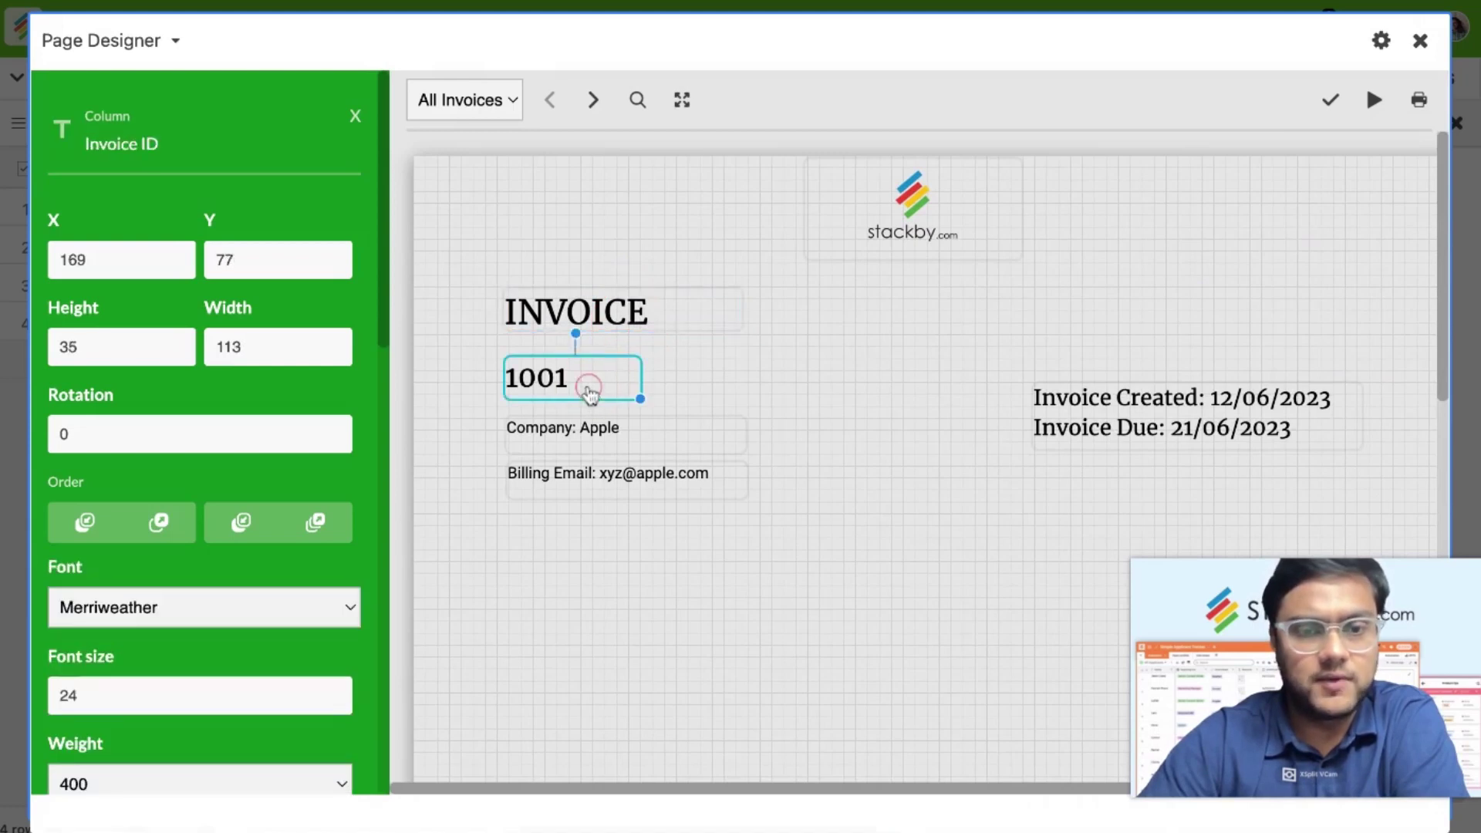
click(590, 420)
click(582, 490)
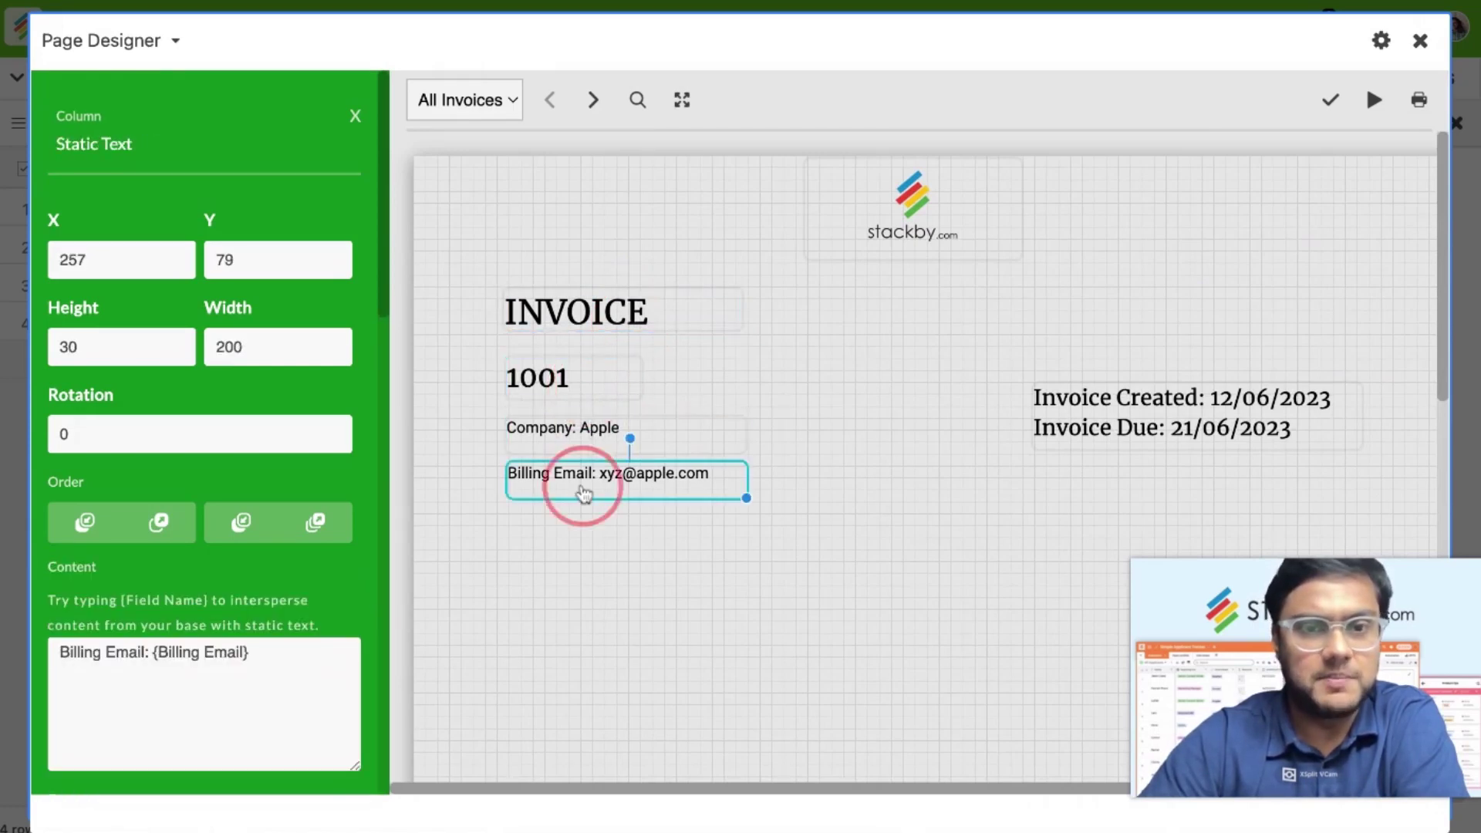
drag(584, 494, 583, 493)
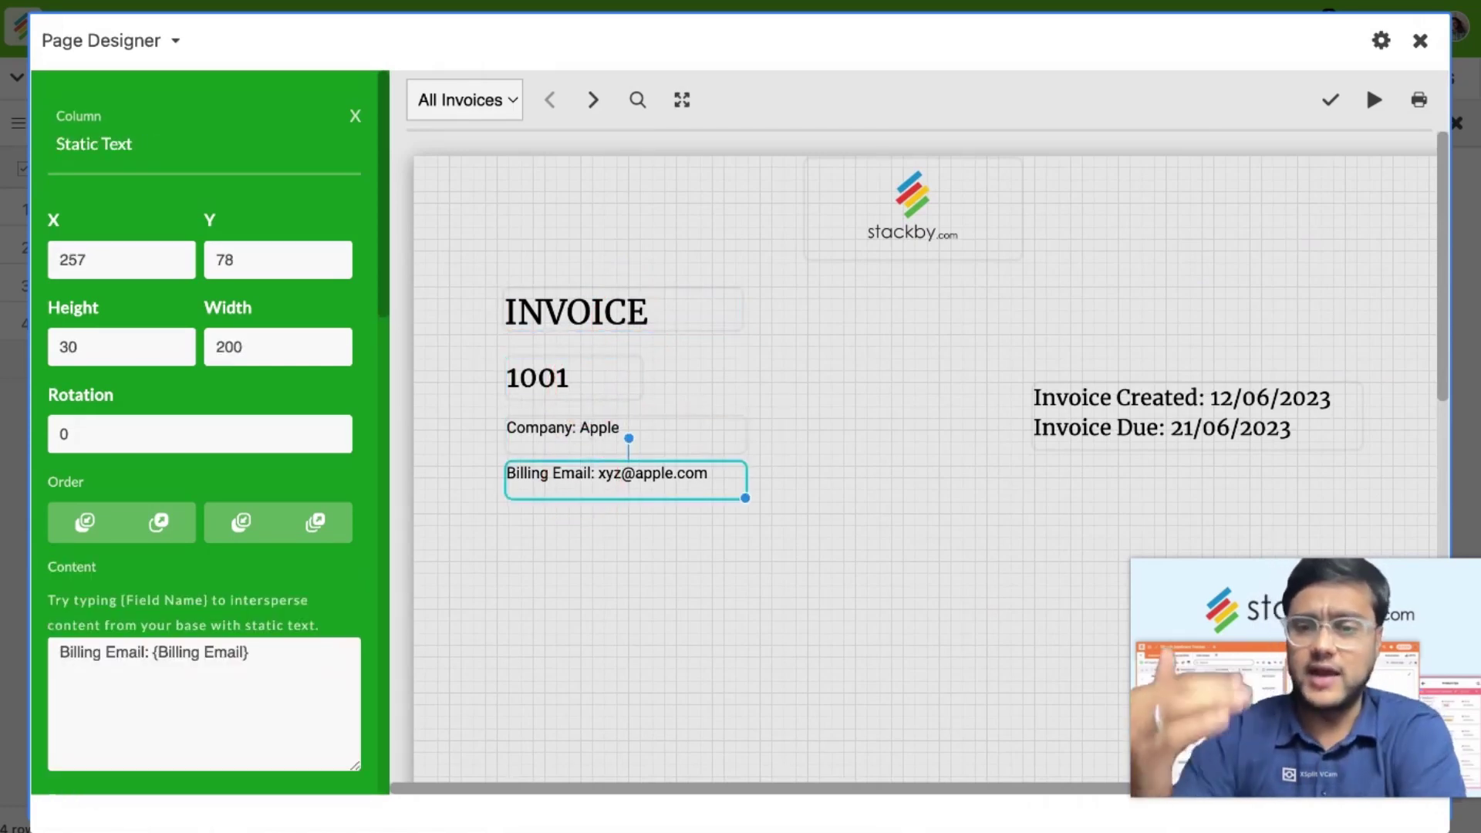
click(592, 538)
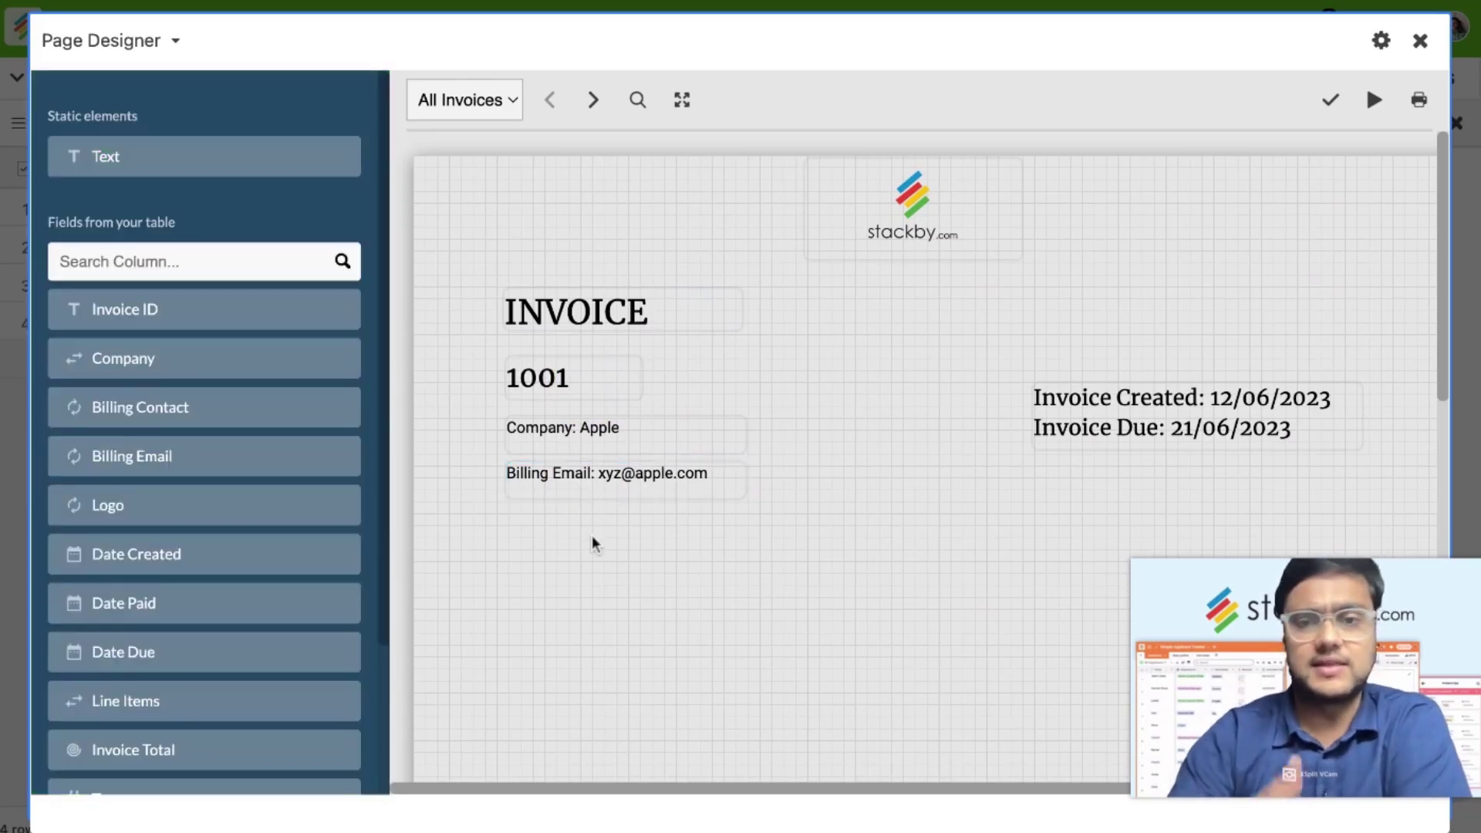
Step: Break the dates onto two lines and enlarge the date box to height 76, repositioning it
click(1127, 394)
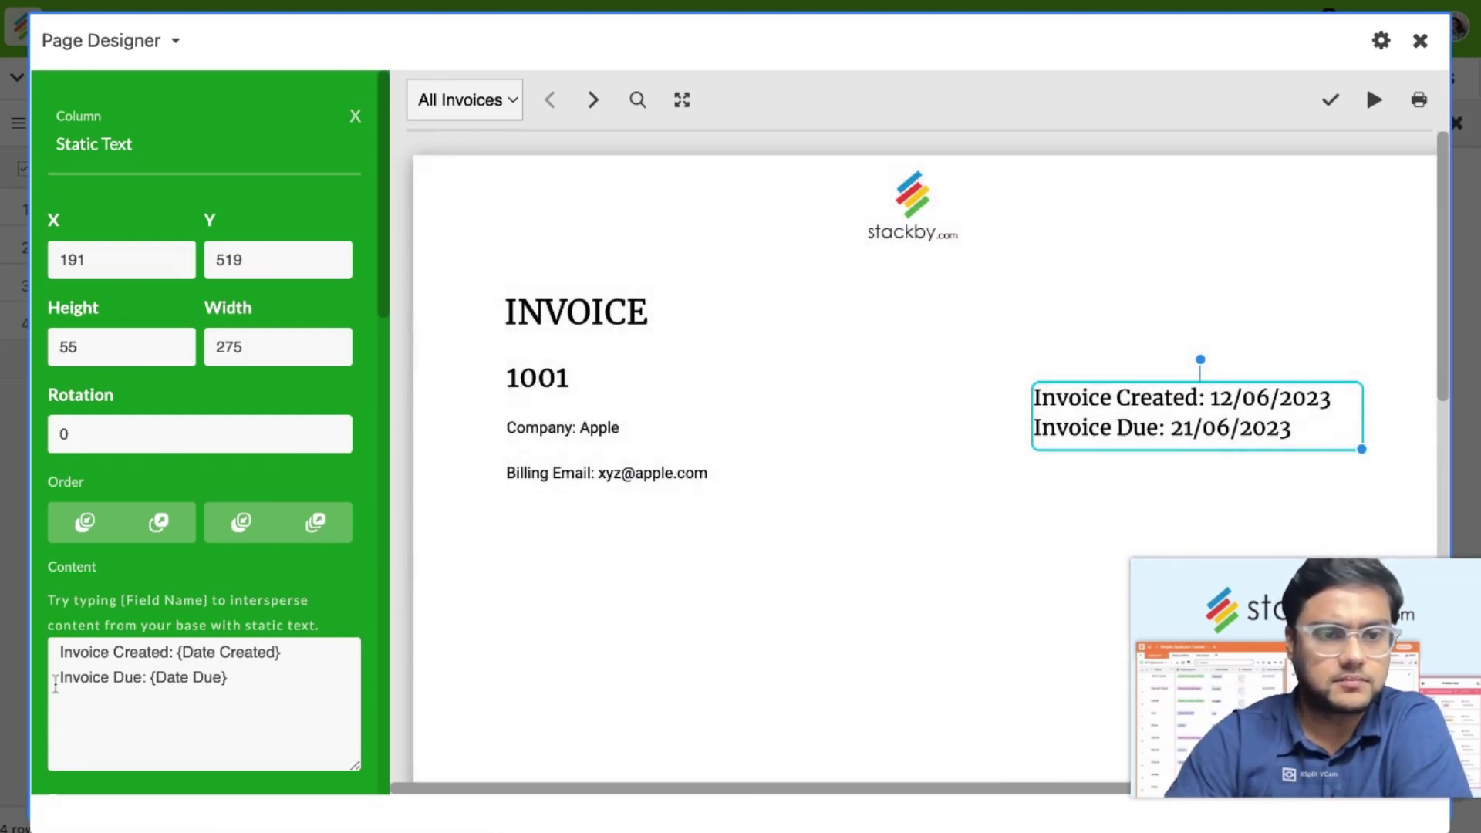
key(Return)
drag(1361, 449, 1359, 475)
click(1391, 452)
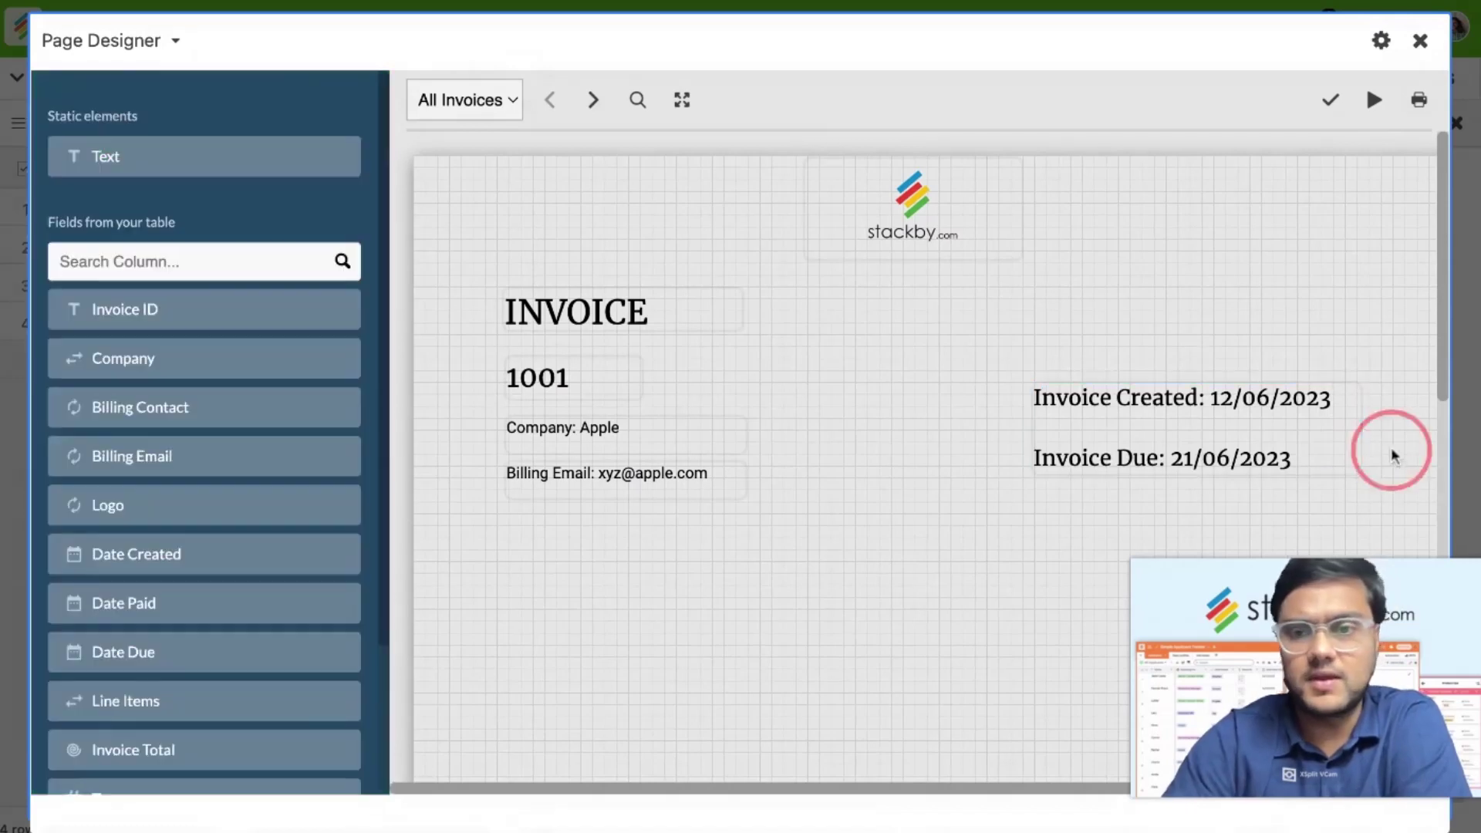
mouse_move(1294, 423)
mouse_down()
mouse_move(1294, 408)
mouse_move(1299, 435)
mouse_up()
click(1299, 320)
scroll(1302, 325, down, 1)
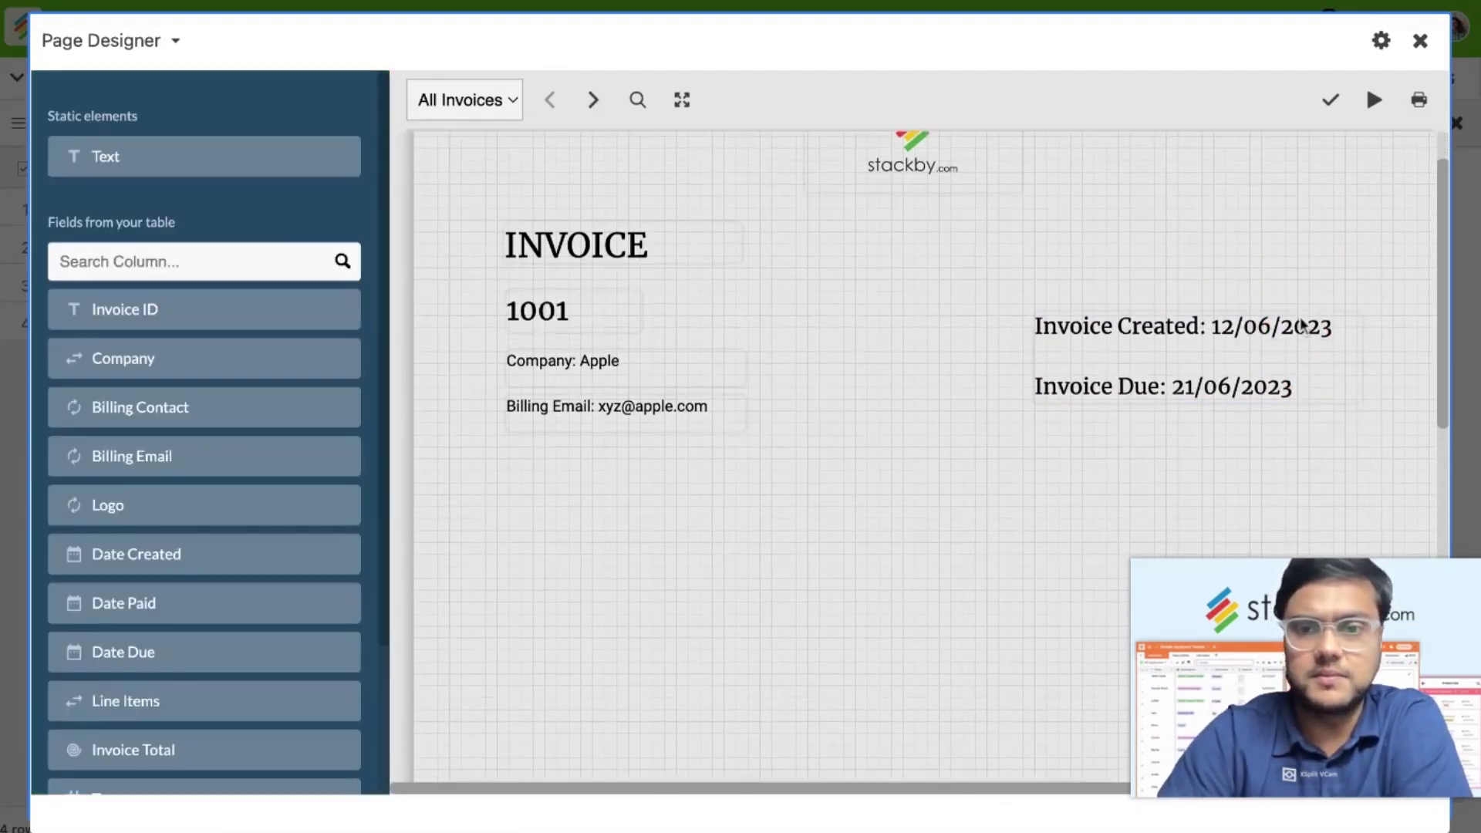
scroll(1301, 324, down, 3)
scroll(1255, 195, up, 1)
drag(1252, 182, 1256, 196)
click(1131, 421)
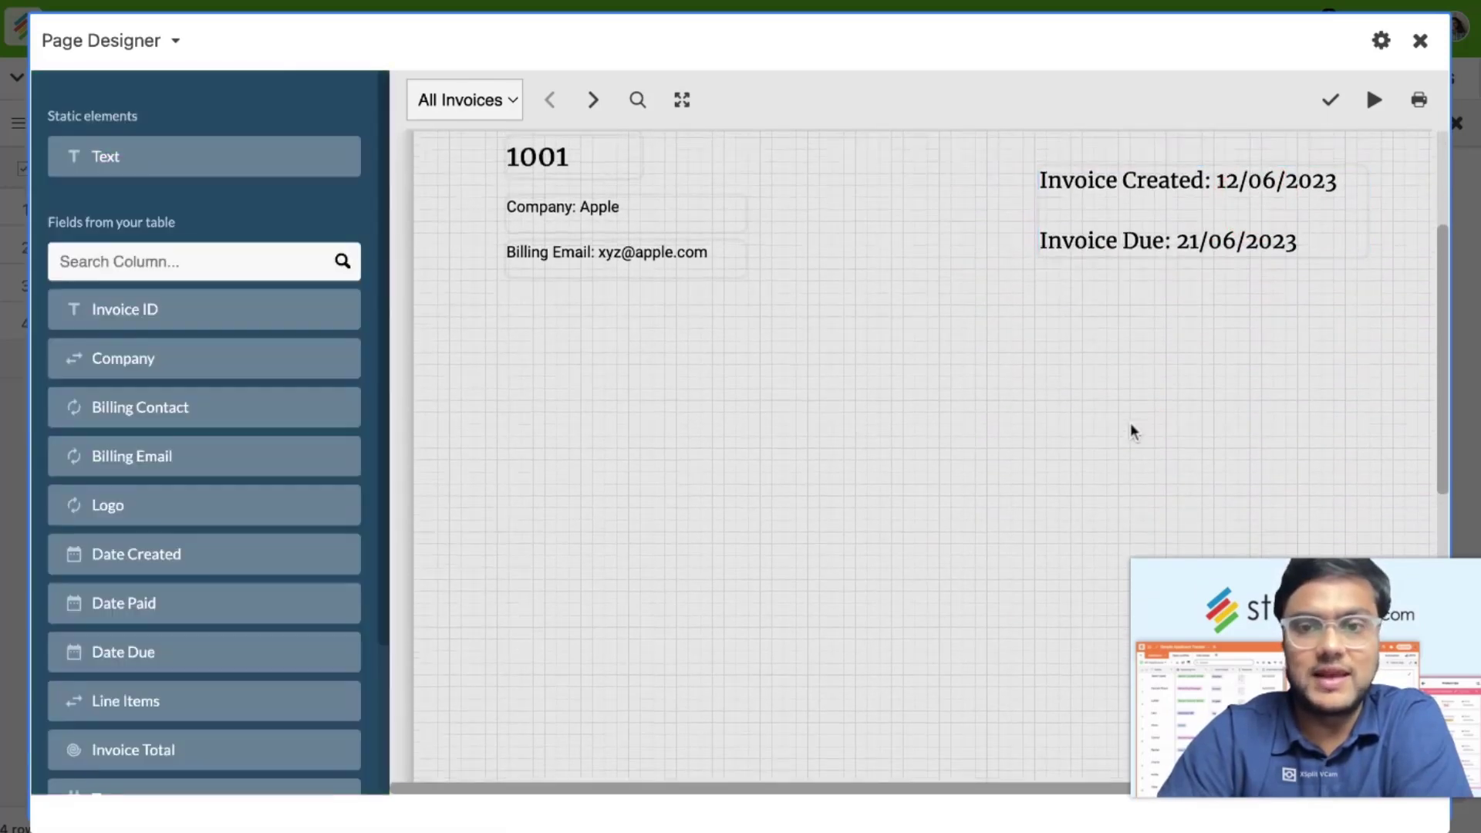
scroll(1131, 423, up, 1)
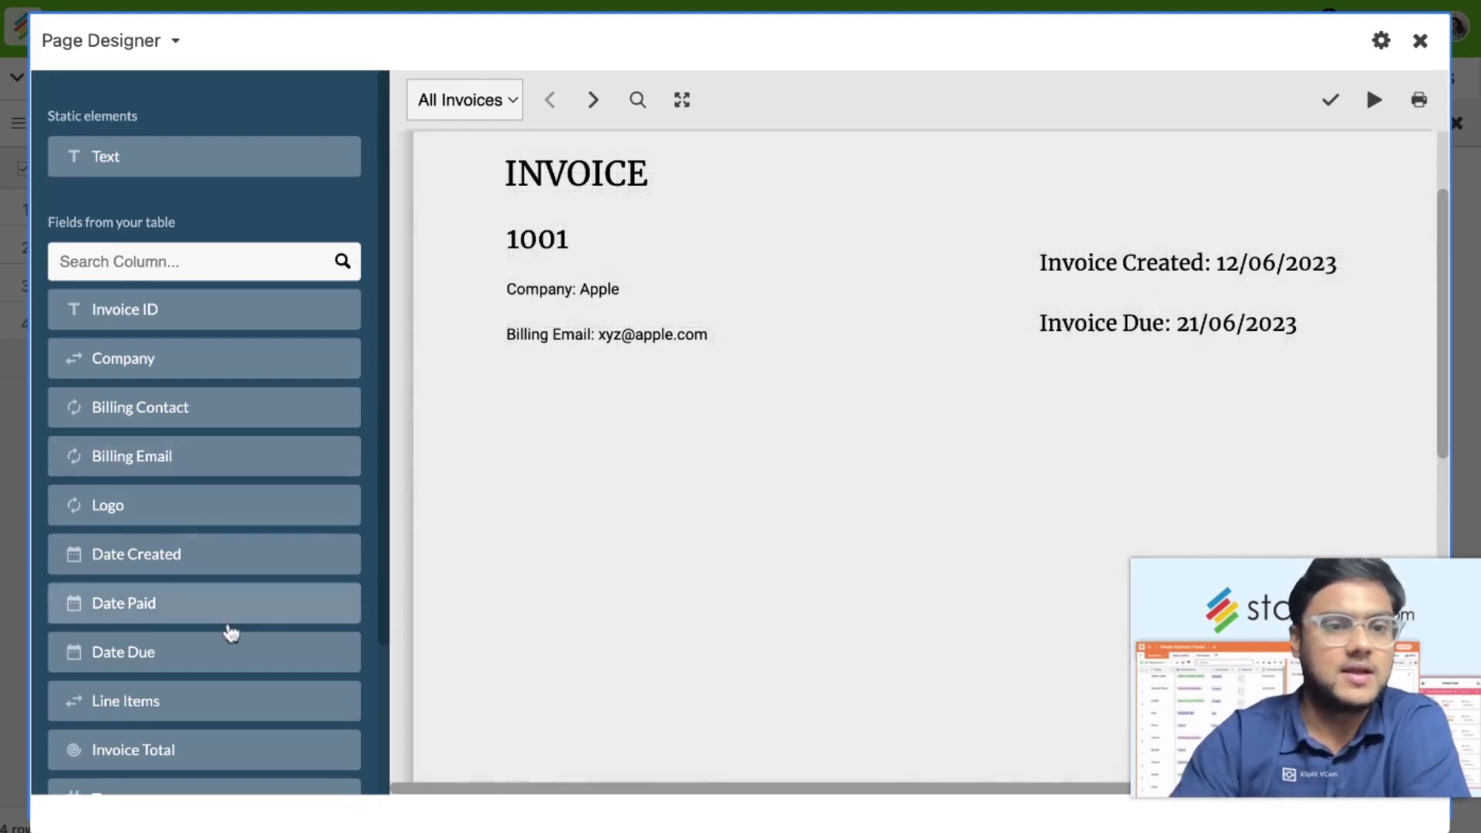
scroll(231, 628, down, 1)
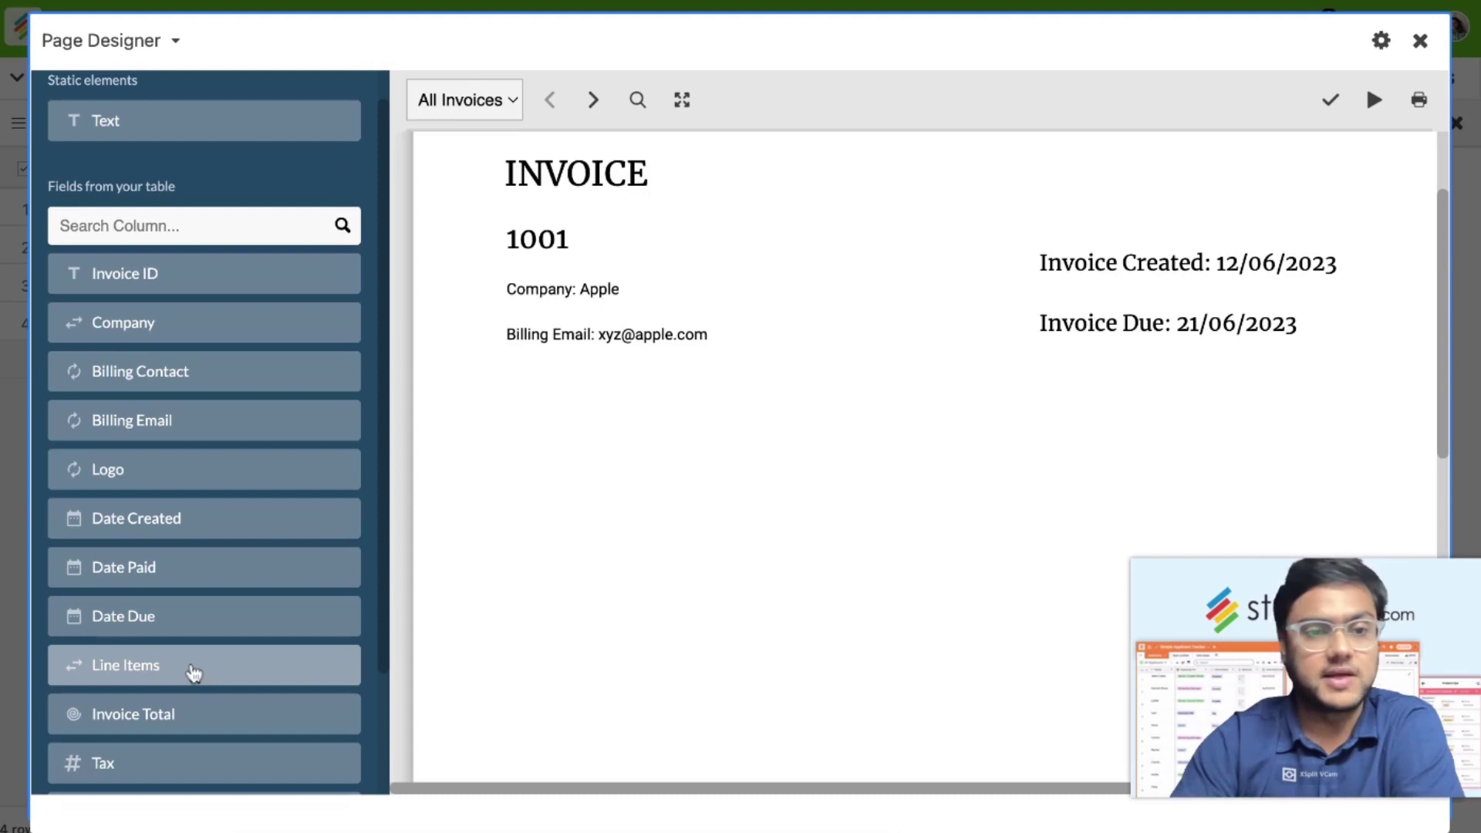
Step: Place the Line Items table and add Cost, Quantity and Total columns
drag(170, 671, 706, 500)
scroll(268, 602, down, 2)
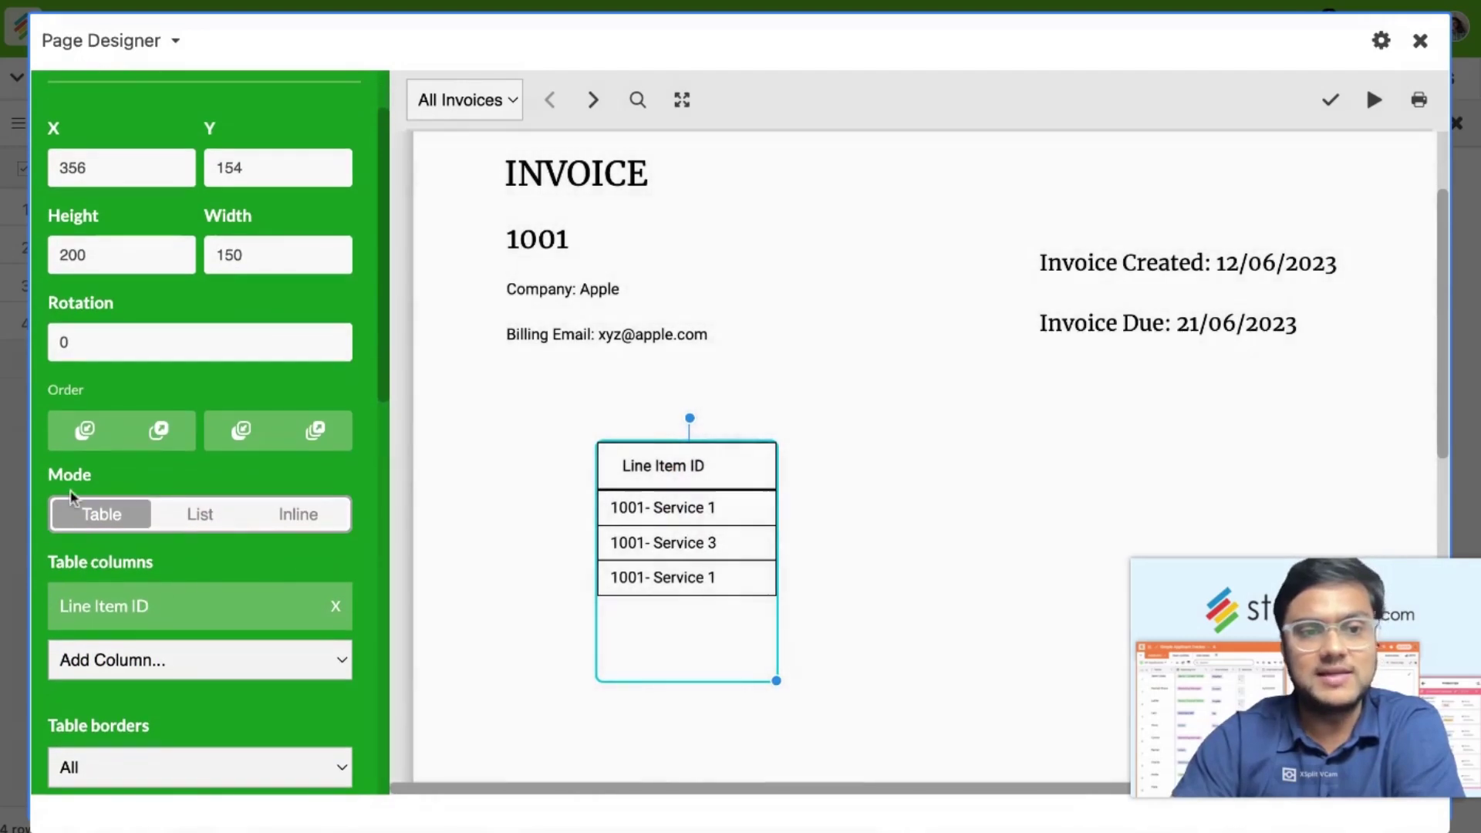
scroll(69, 480, up, 2)
scroll(250, 628, down, 2)
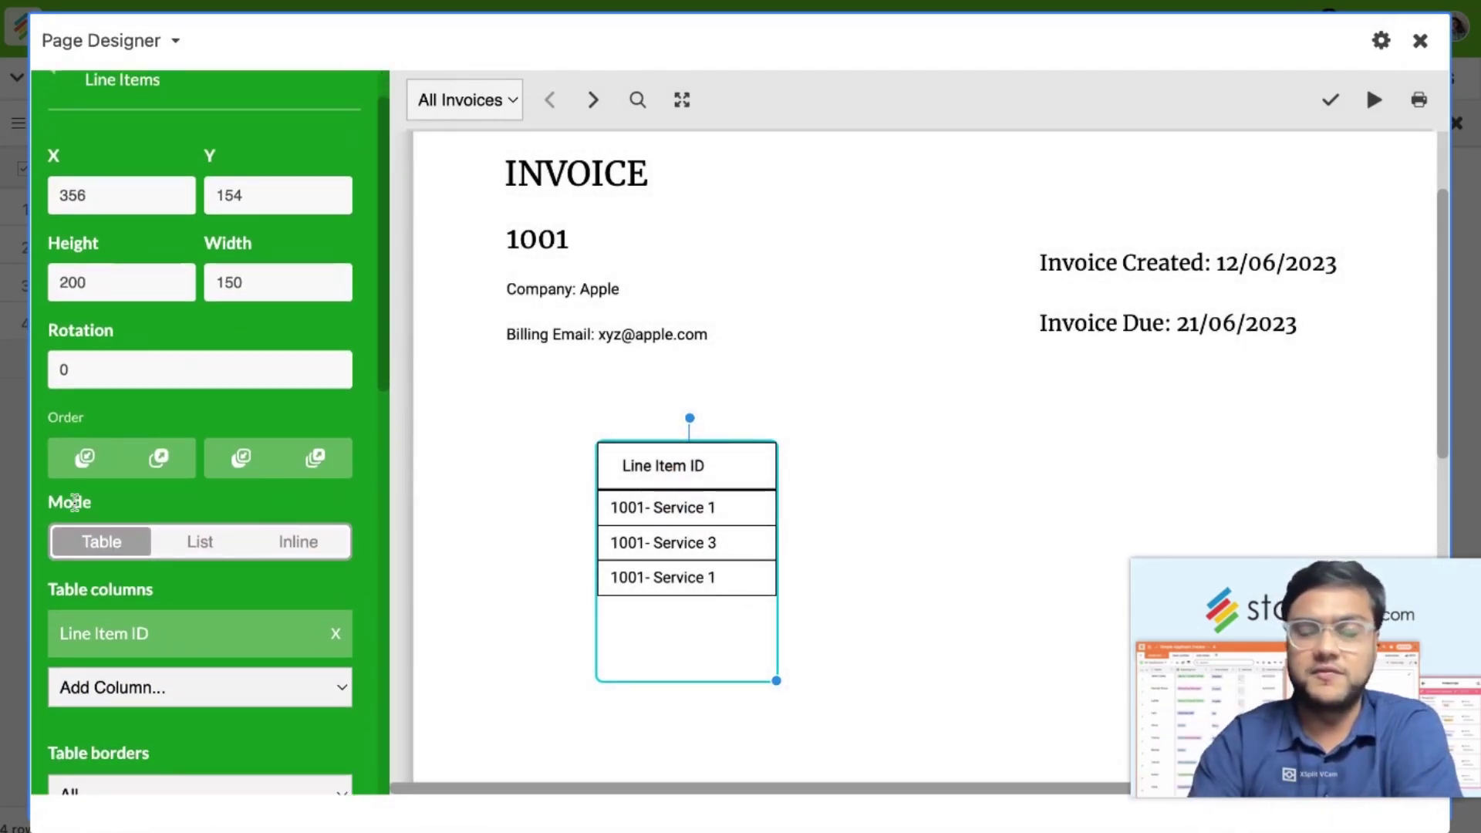
scroll(74, 502, down, 2)
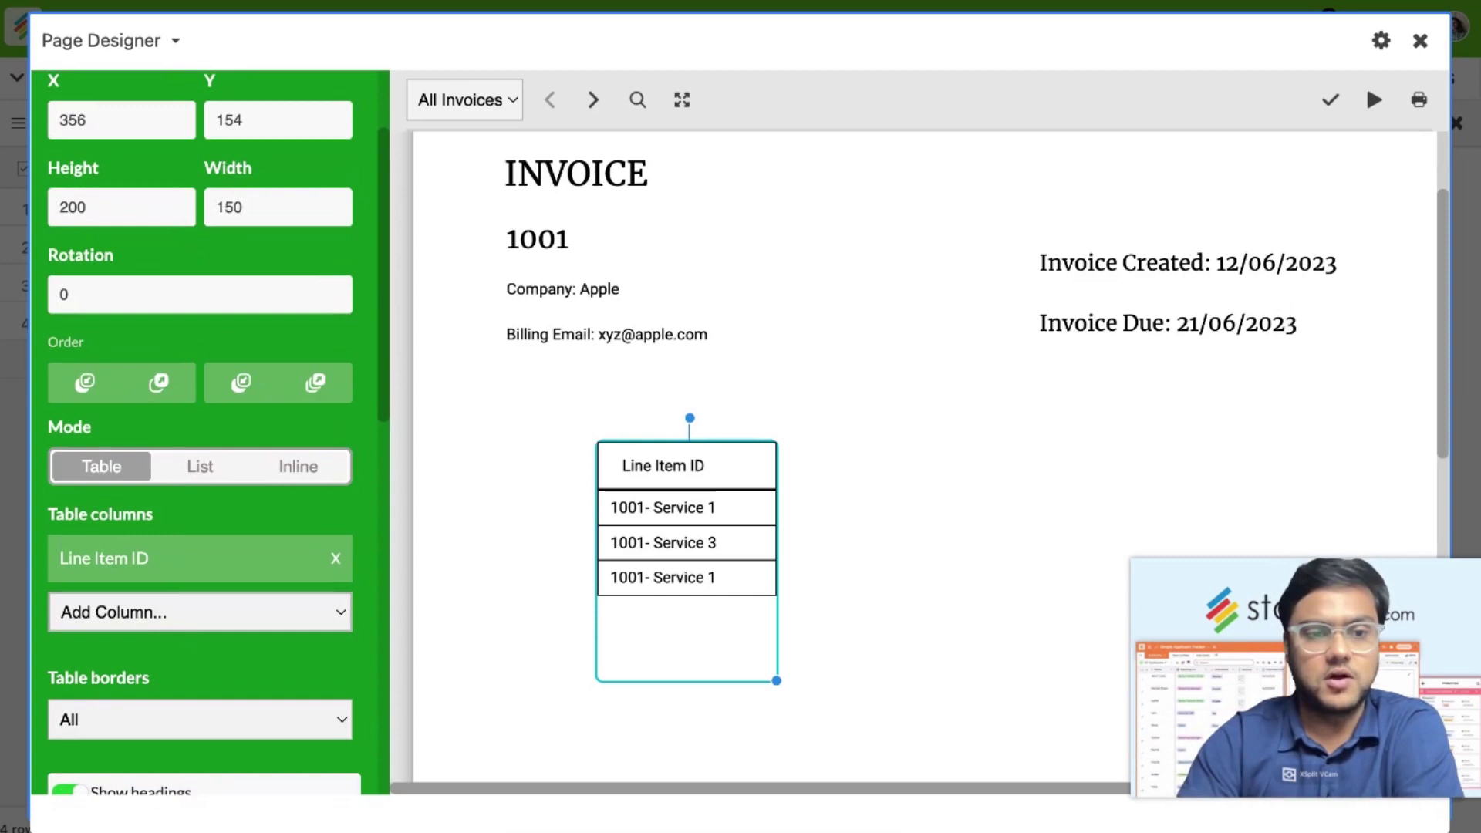
click(199, 655)
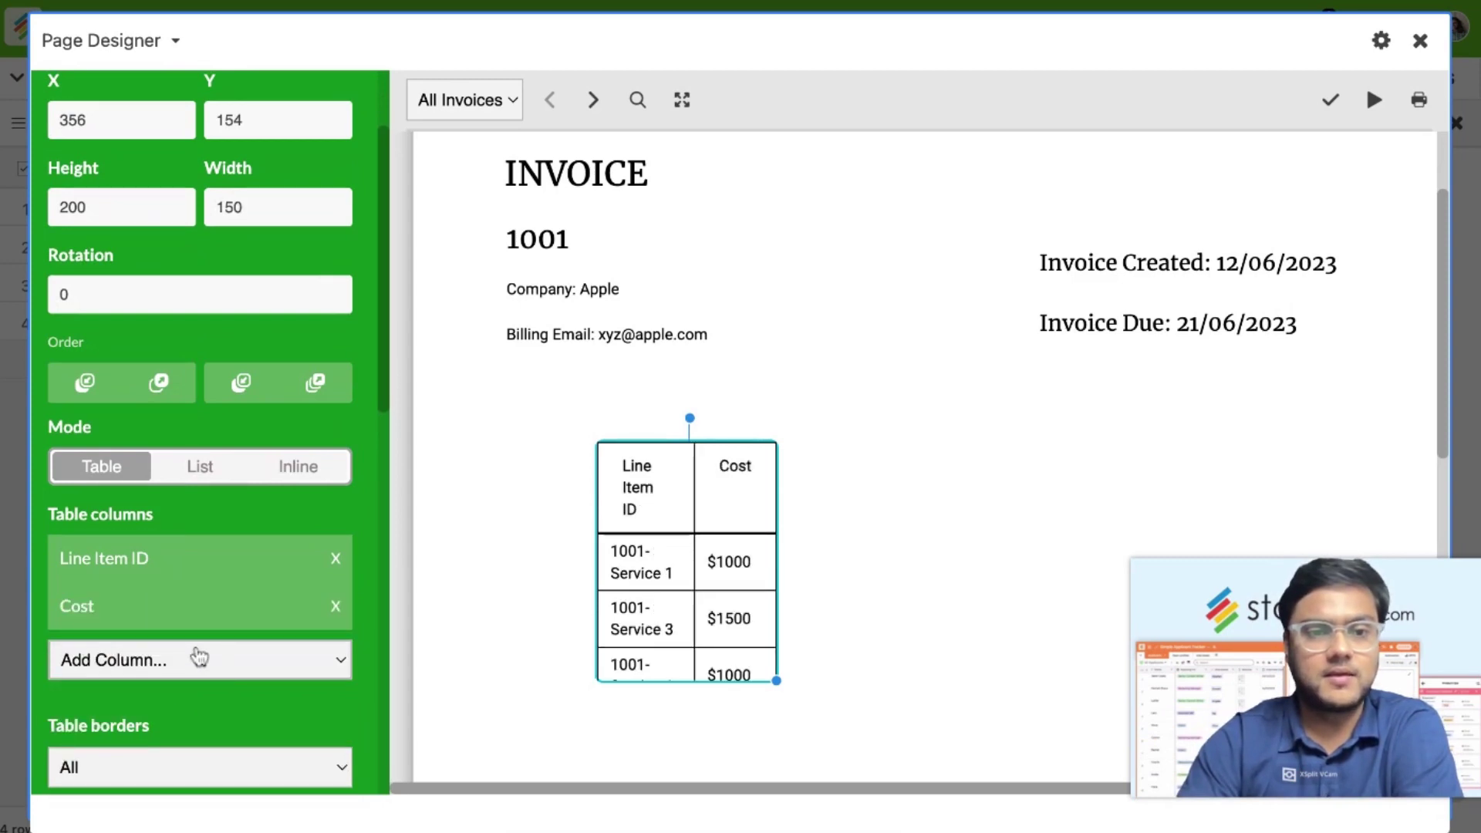
click(223, 695)
click(207, 676)
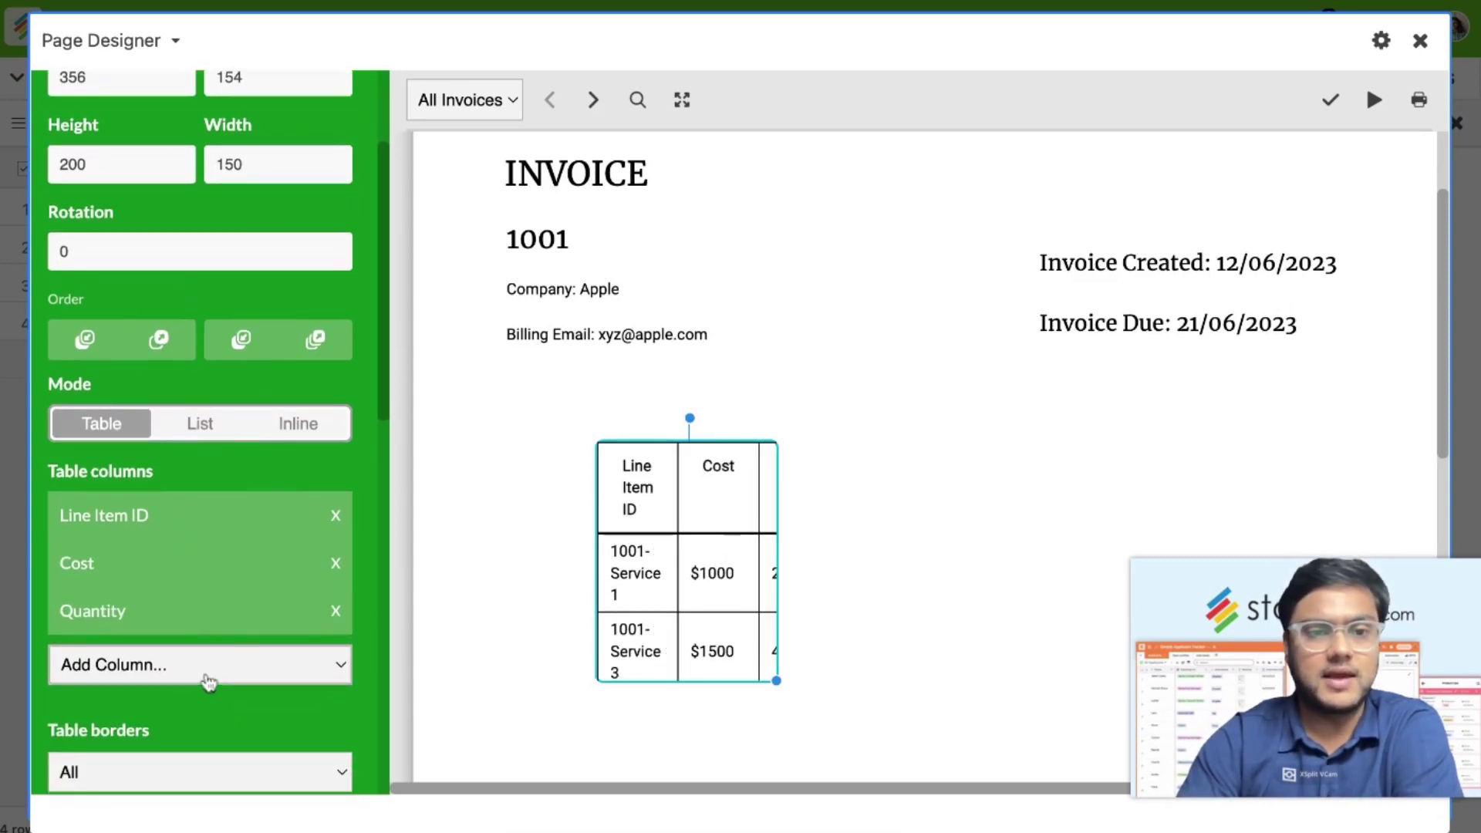
click(209, 683)
Step: Widen and position the line items table across the page at 686×271
drag(776, 680, 1048, 660)
drag(1026, 565, 939, 557)
drag(982, 649, 1302, 623)
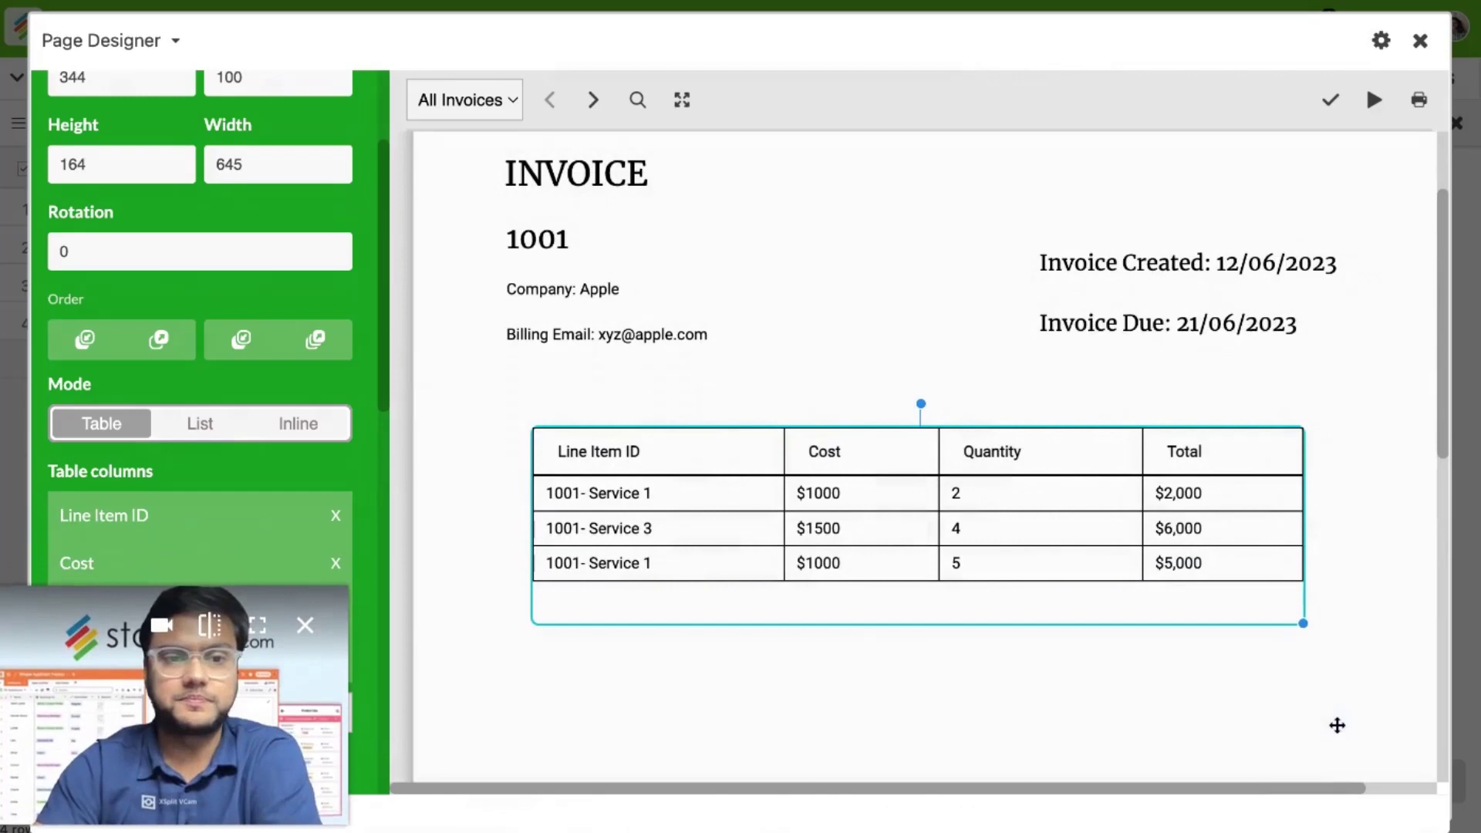
scroll(1234, 559, down, 3)
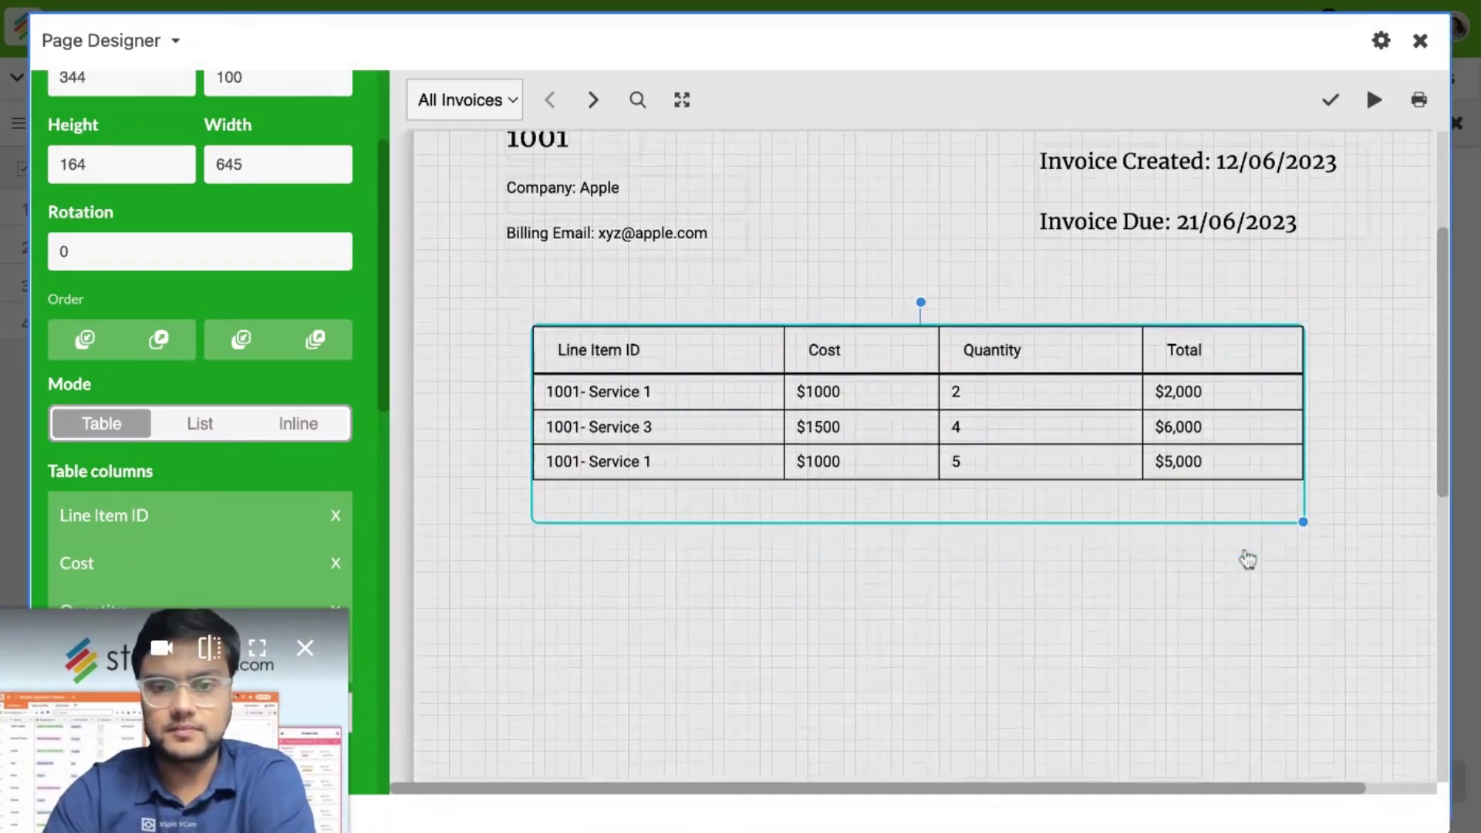
drag(1213, 452, 1199, 450)
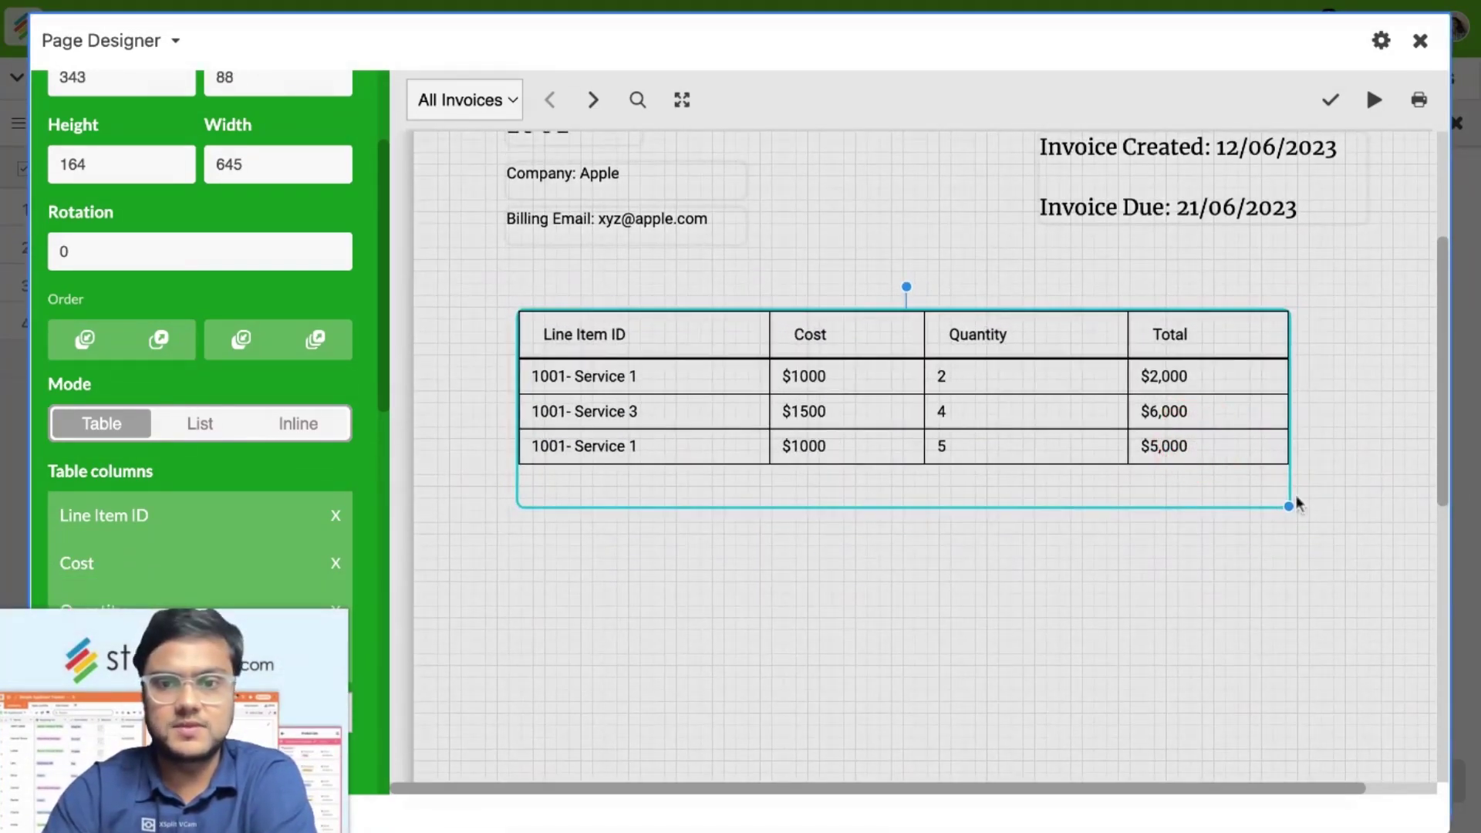
drag(1290, 509, 1333, 507)
mouse_move(949, 439)
mouse_down()
mouse_move(936, 448)
mouse_move(935, 430)
mouse_up()
drag(1325, 500, 1324, 625)
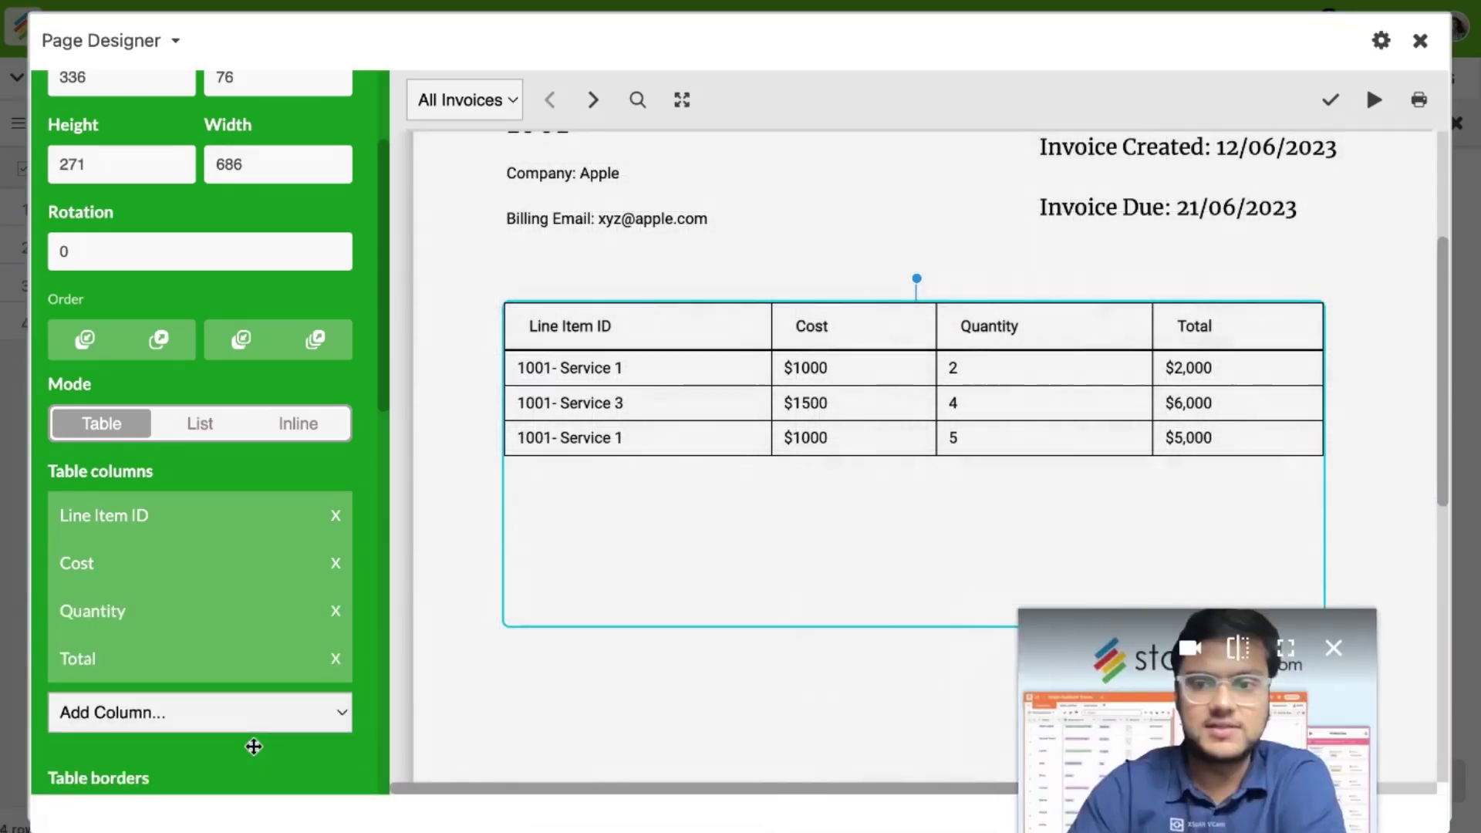
Step: Turn on a width-3 bottom border under the line items table rows
scroll(166, 653, down, 10)
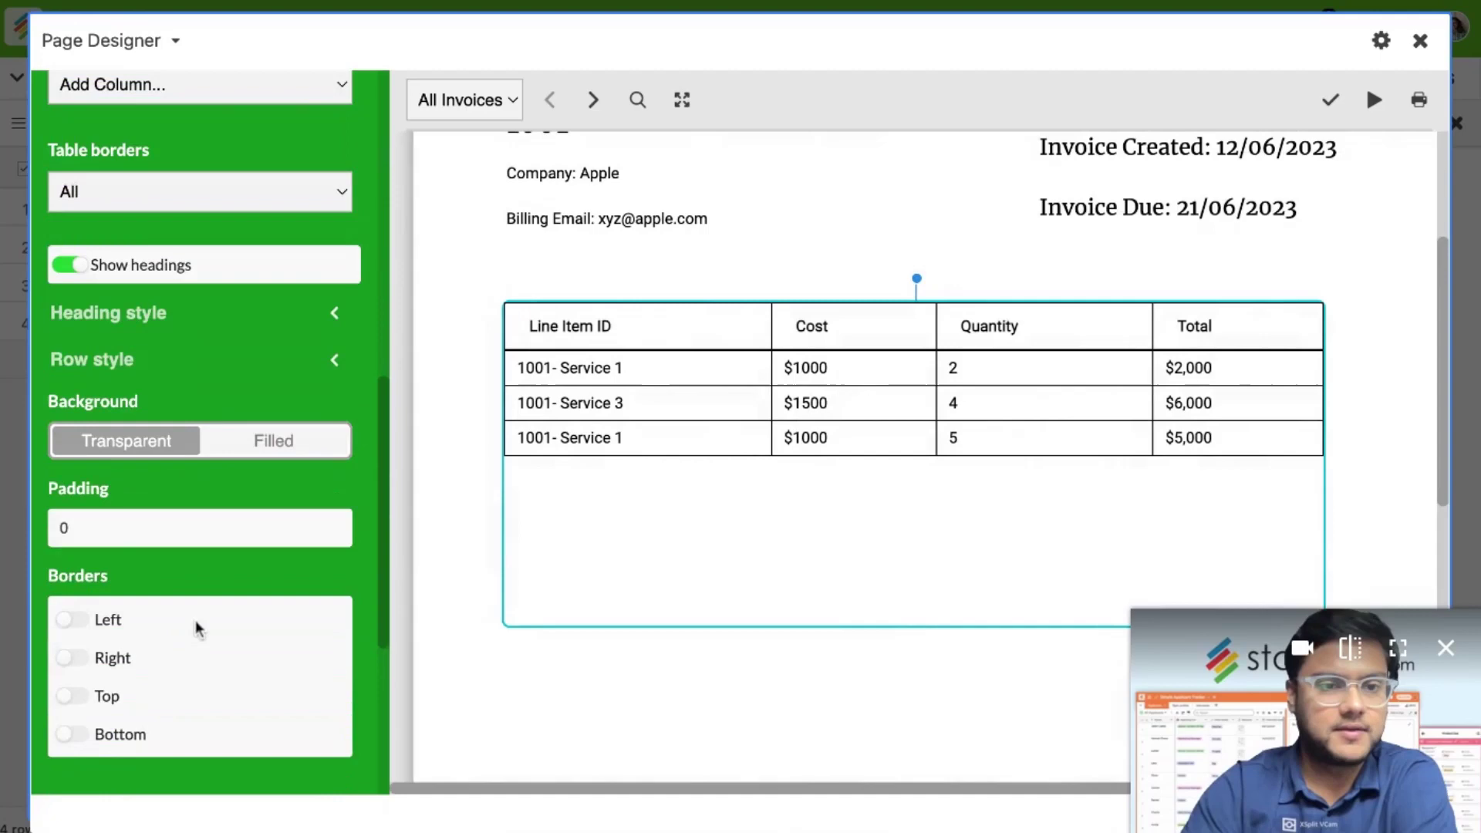
click(81, 598)
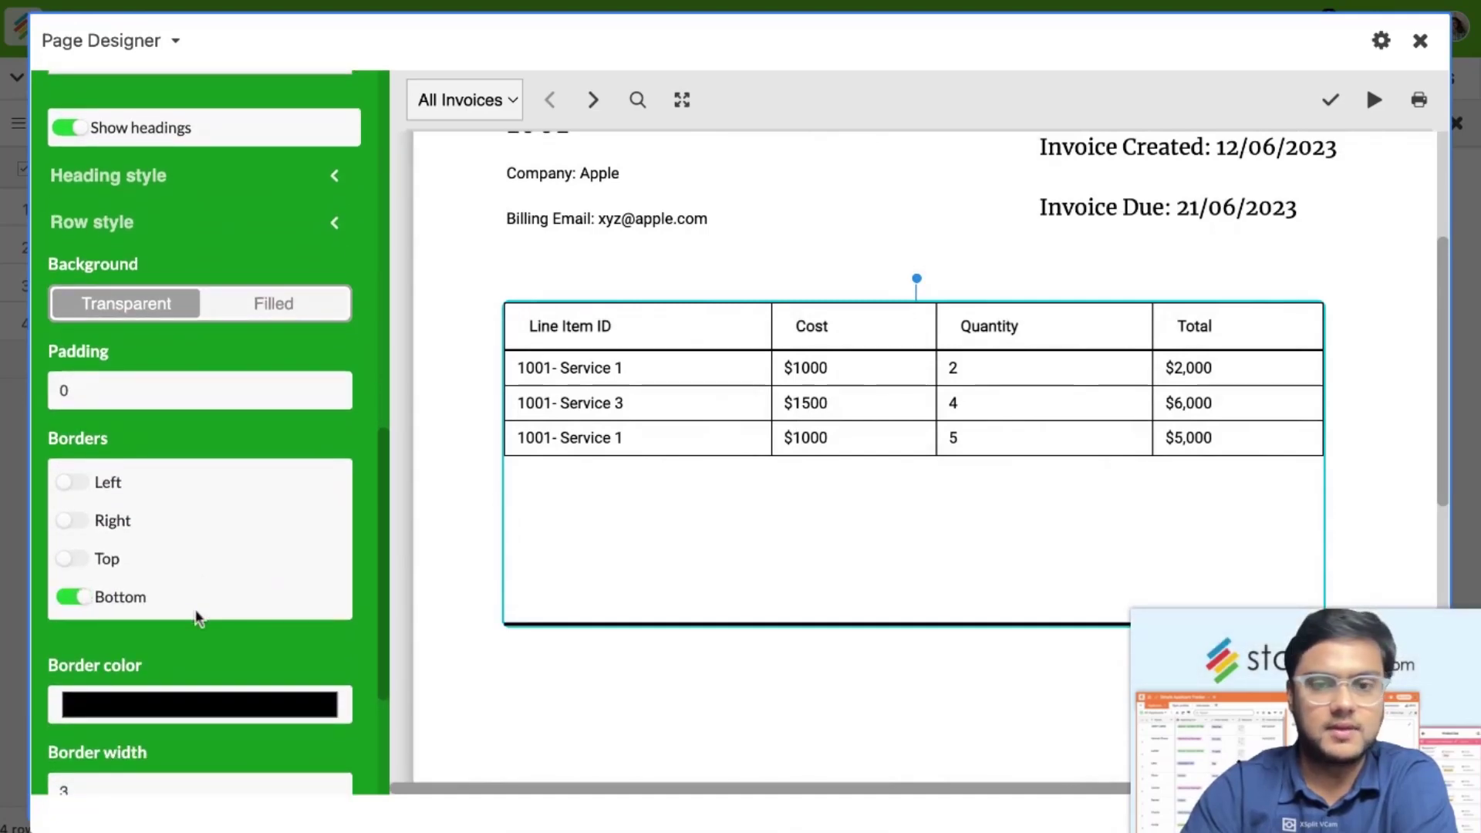
scroll(196, 615, down, 5)
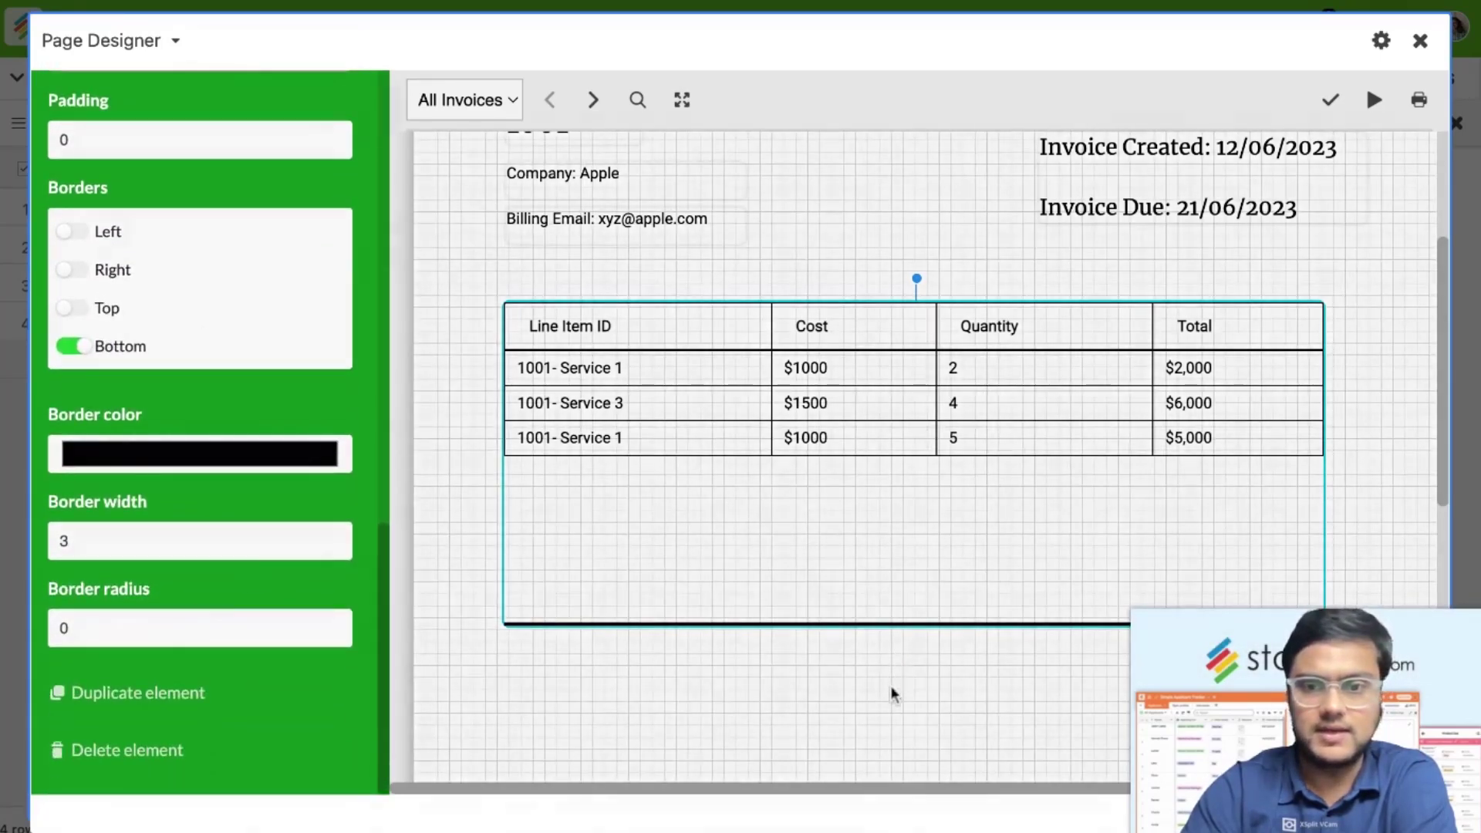
click(890, 687)
scroll(890, 686, down, 5)
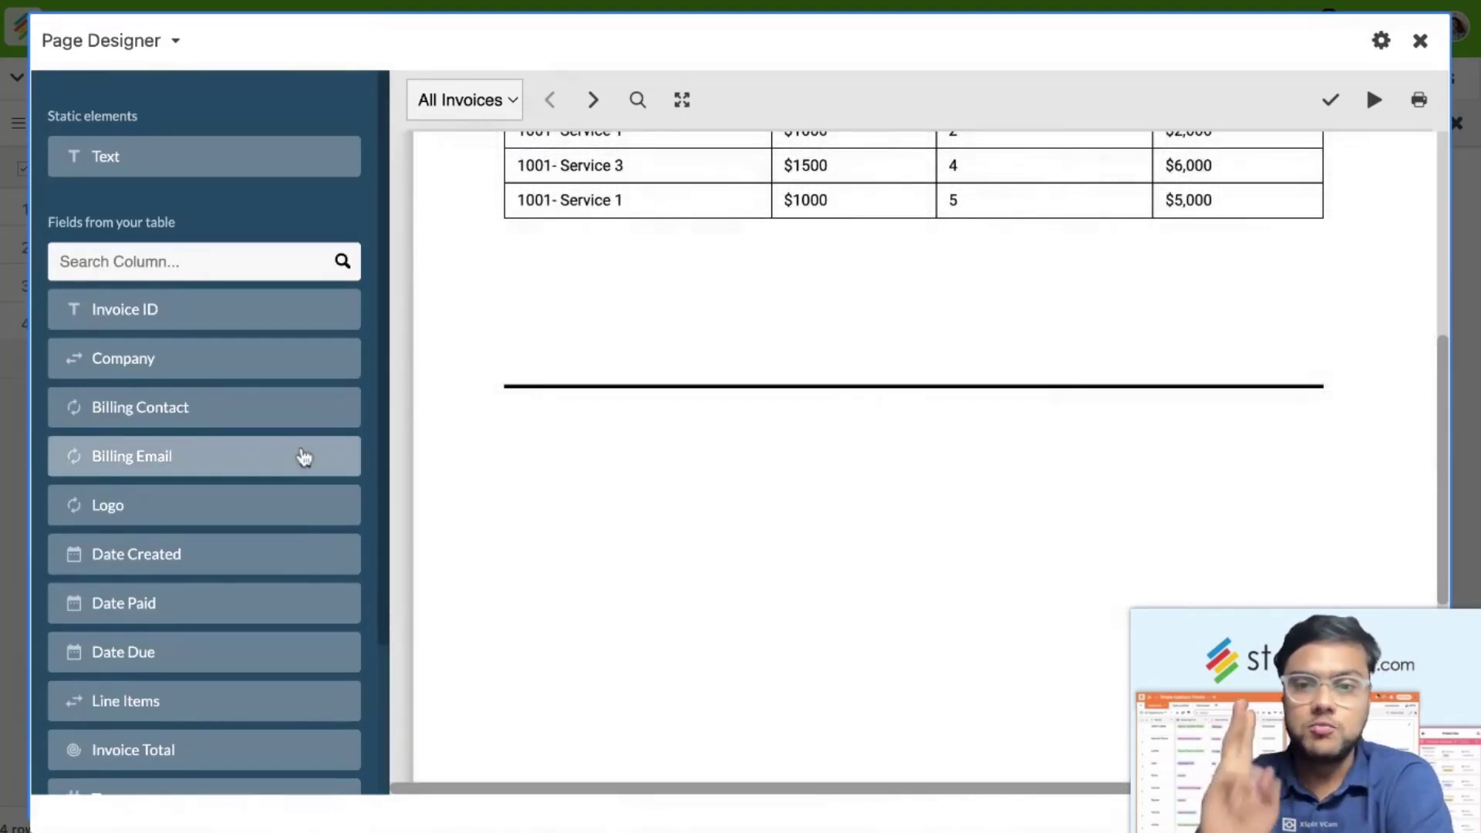
scroll(232, 456, down, 3)
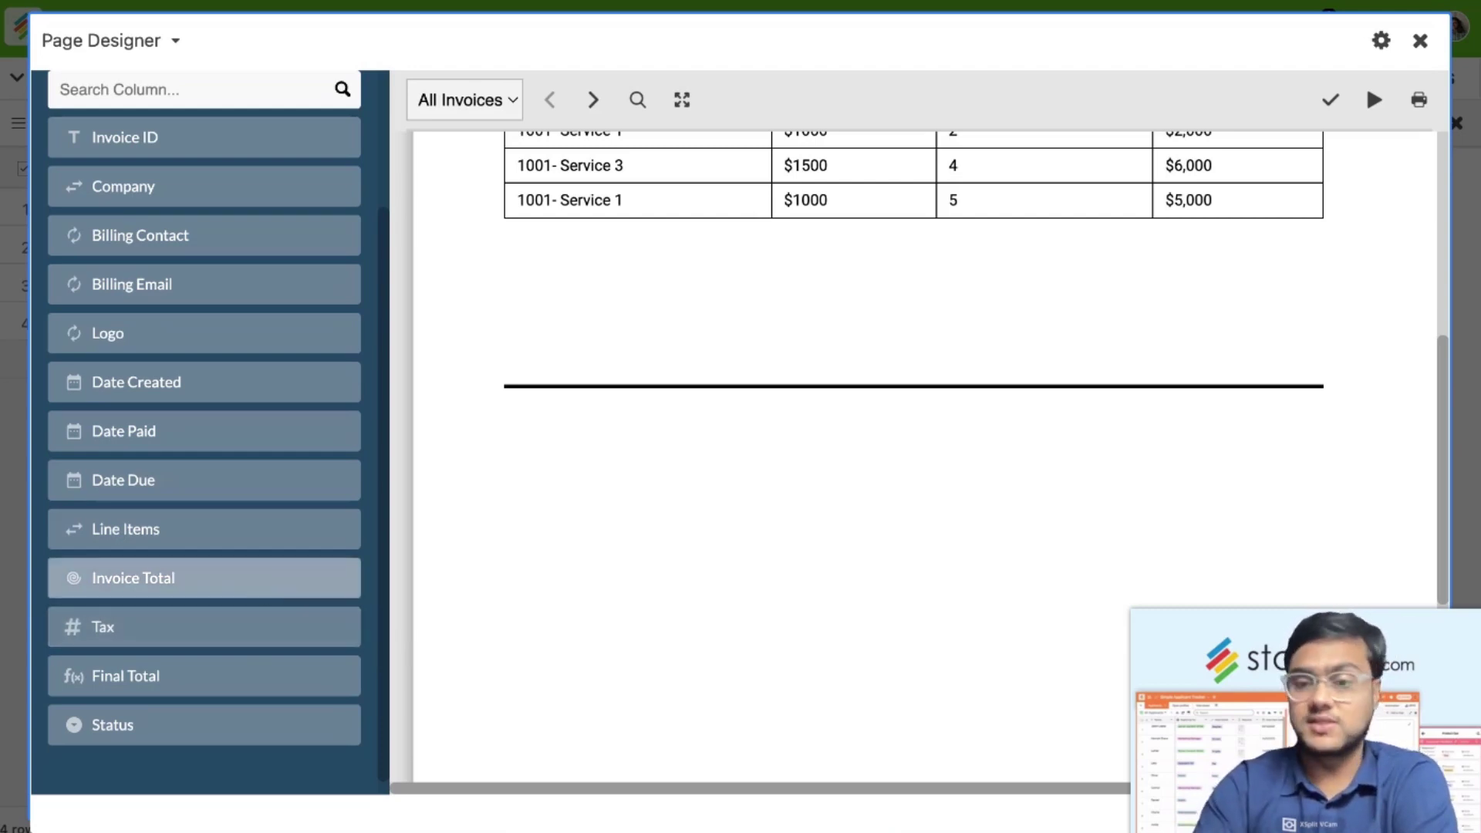
scroll(193, 578, up, 3)
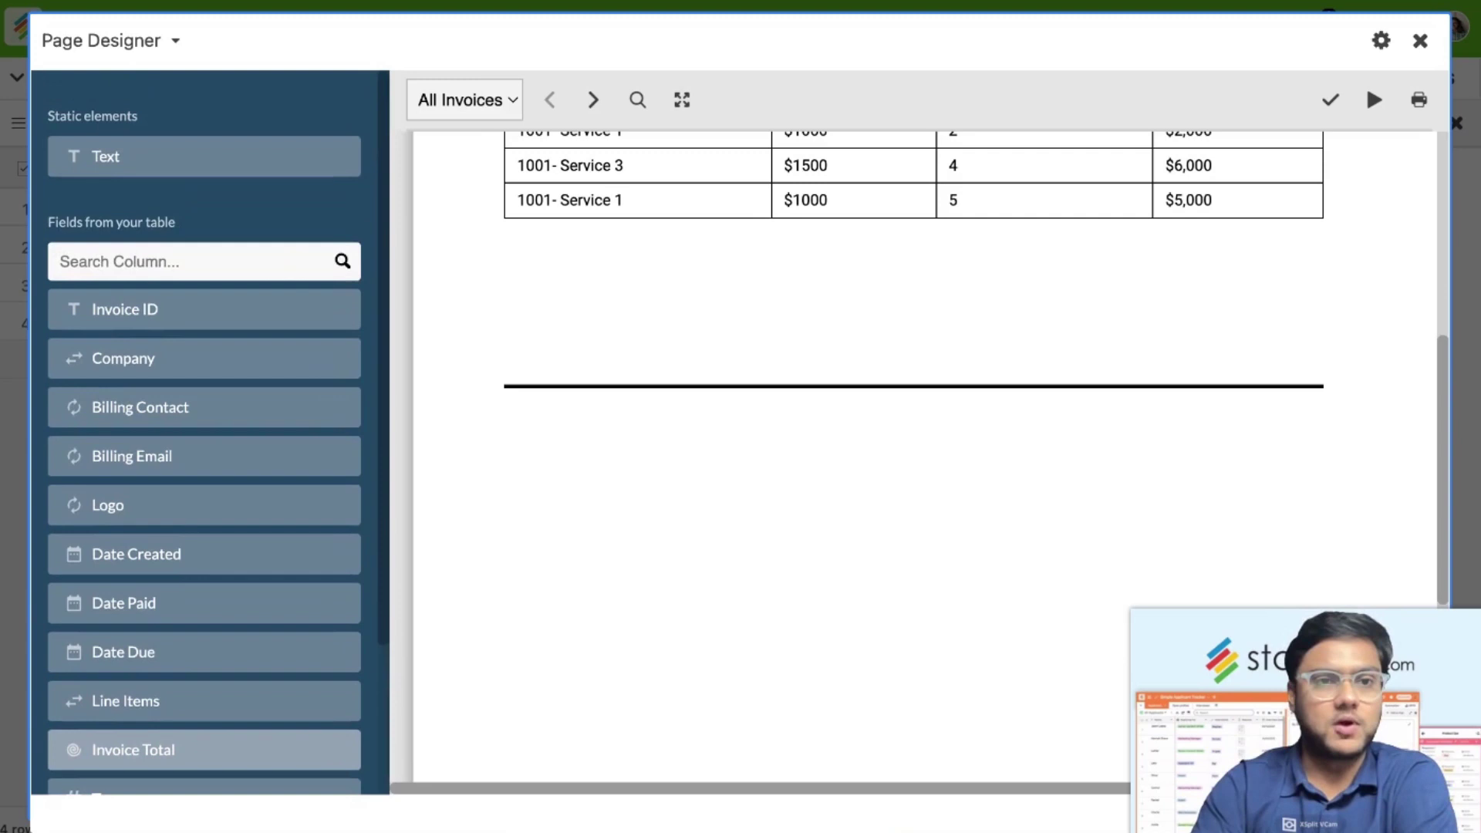
Step: Add a text line 'Invoice Sub-total: {Invoice Total}' and move it to the right
drag(170, 169, 1075, 357)
click(143, 728)
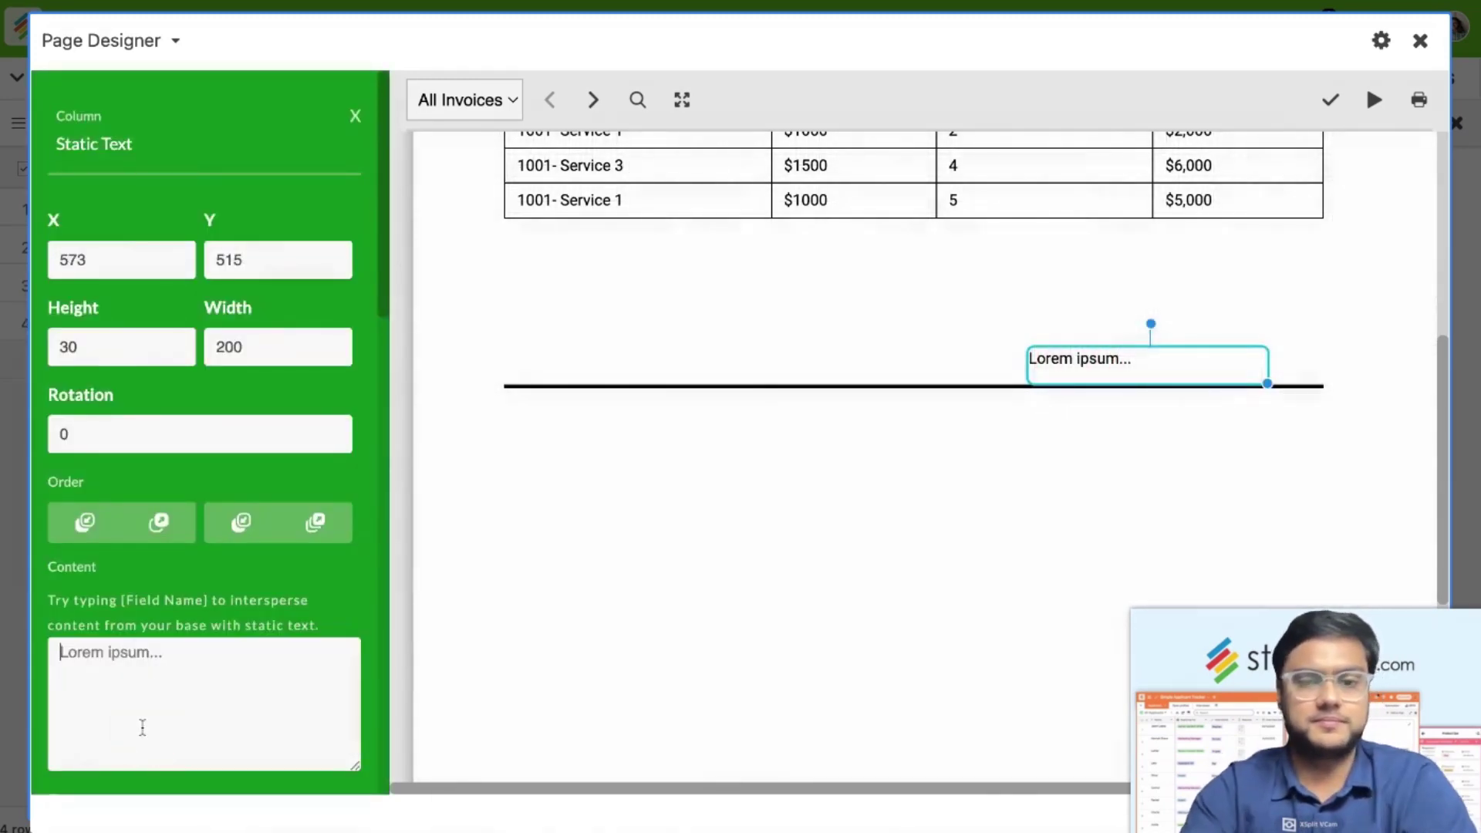
text(Invoice Sub-total: {Invoice t)
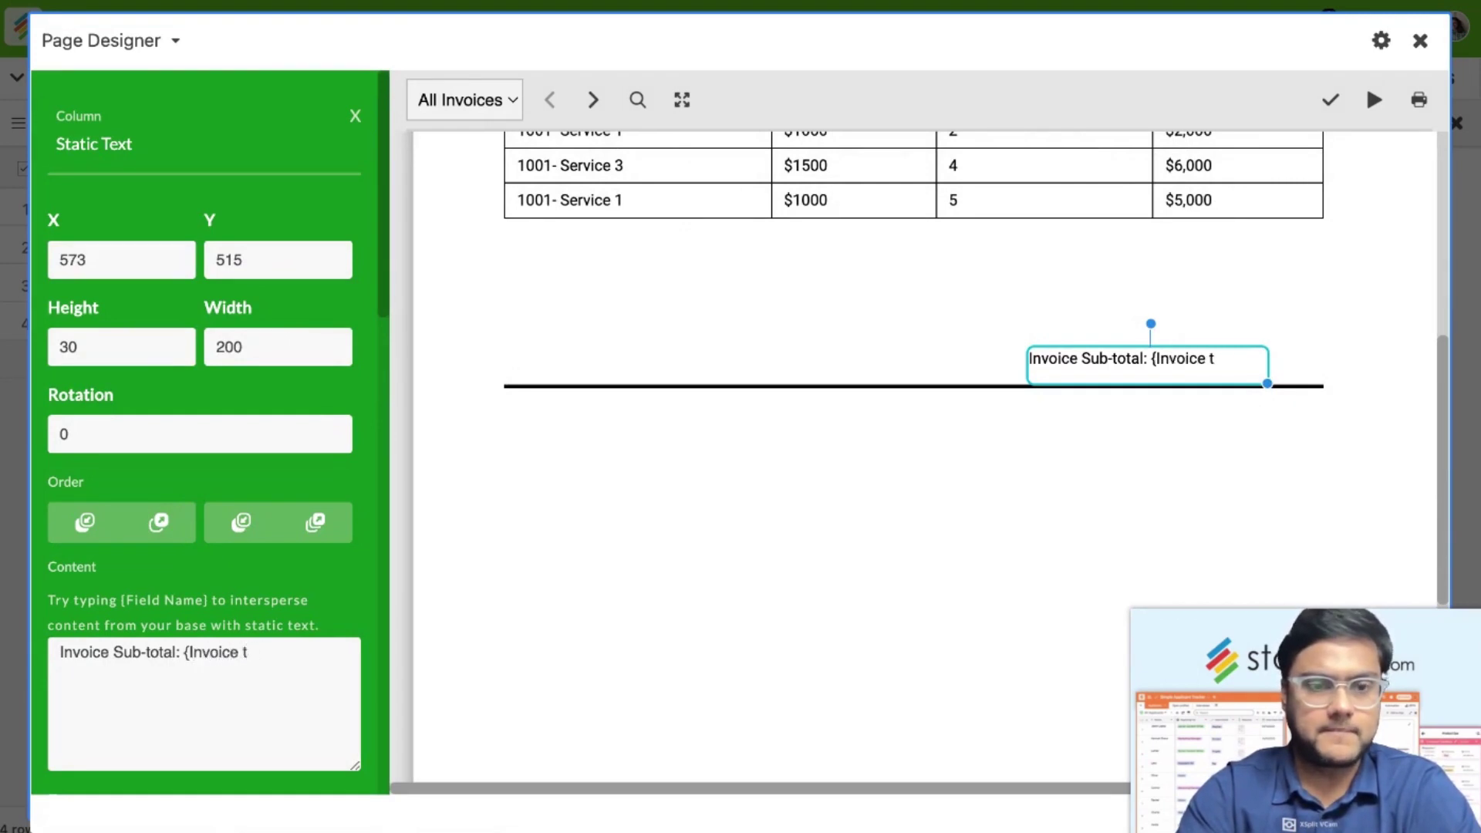
text(})
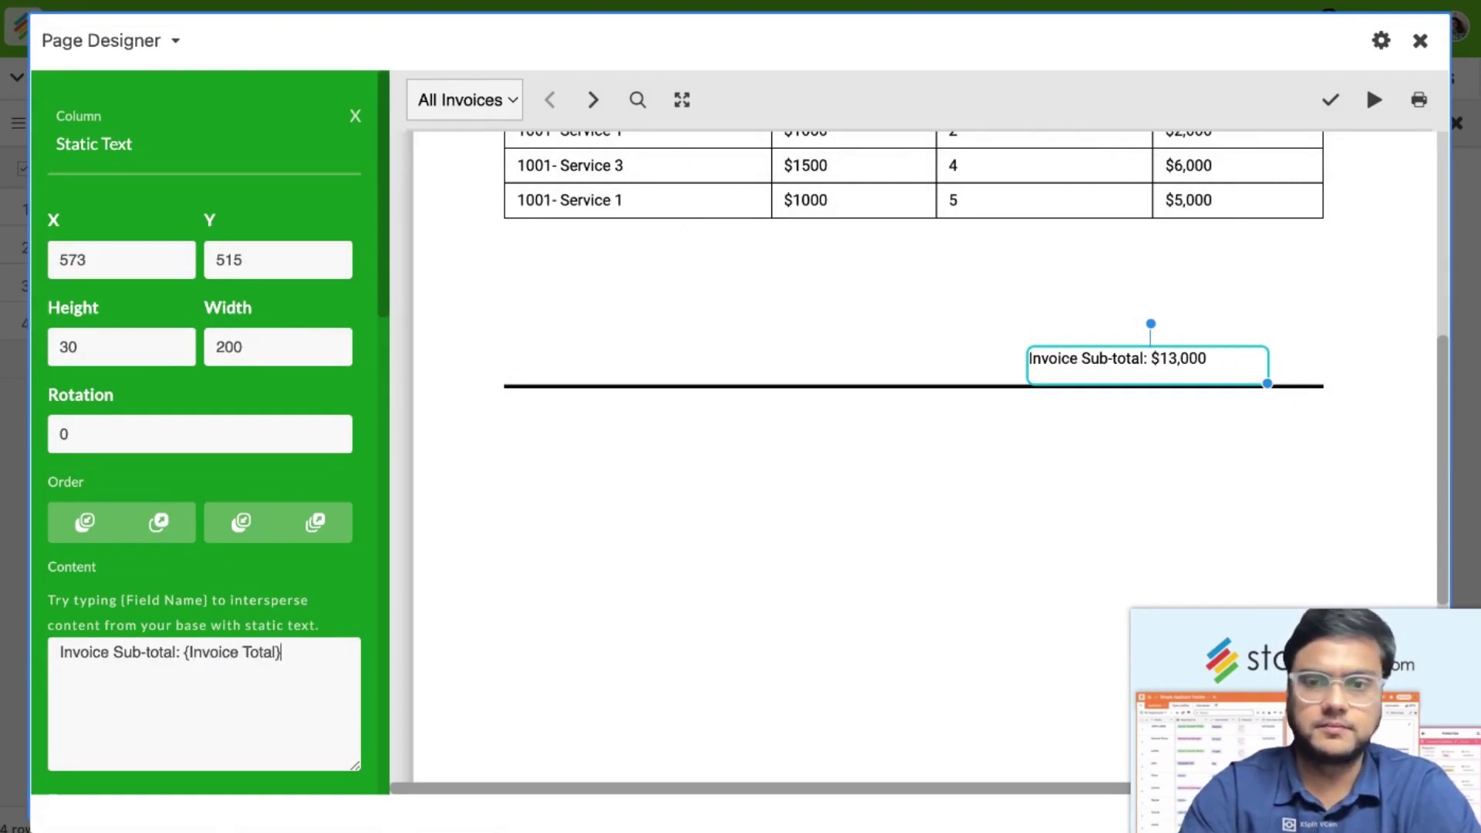
click(1102, 363)
drag(1101, 362, 1147, 357)
click(1138, 463)
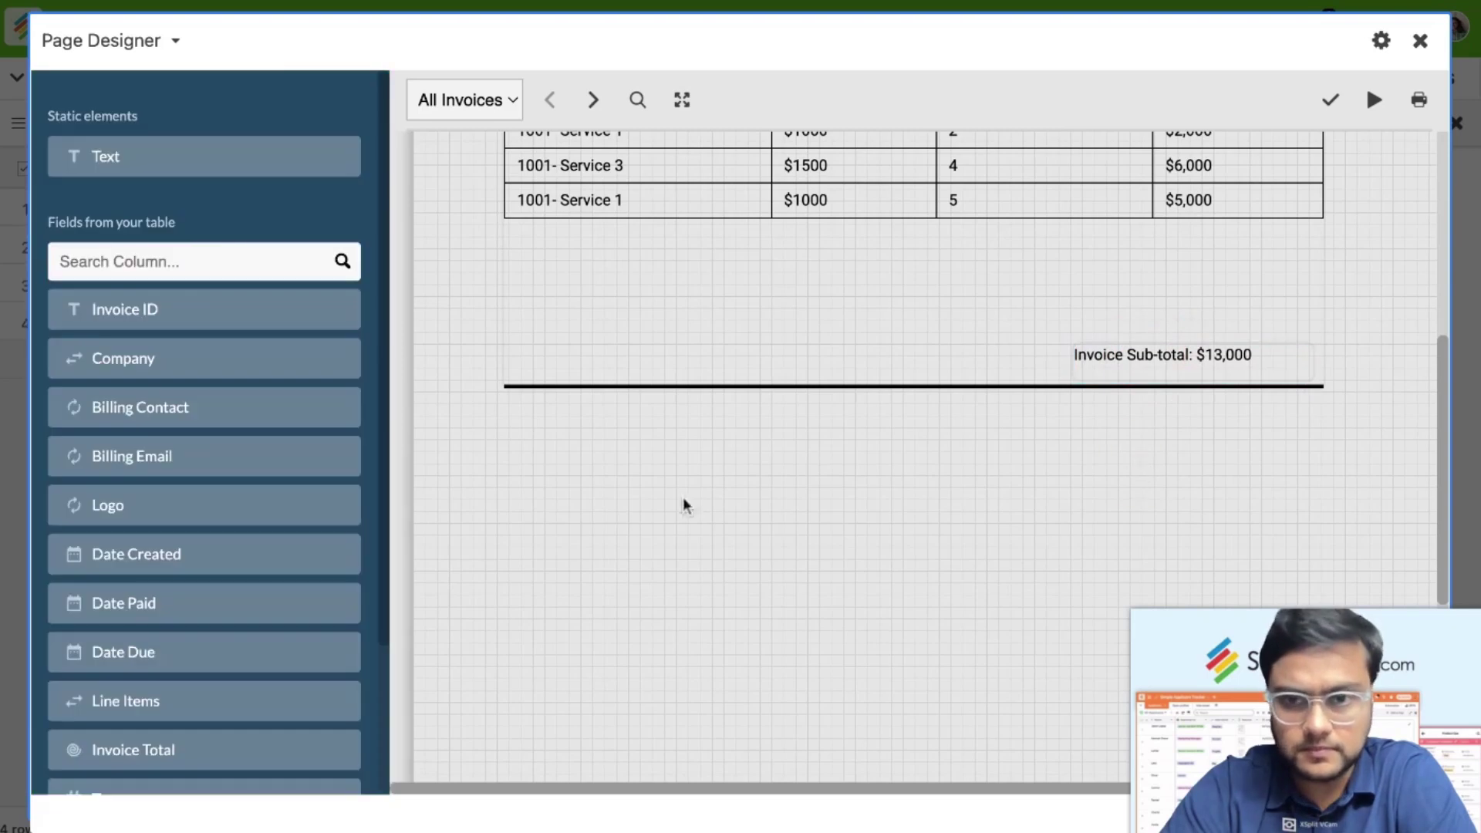
scroll(155, 631, down, 5)
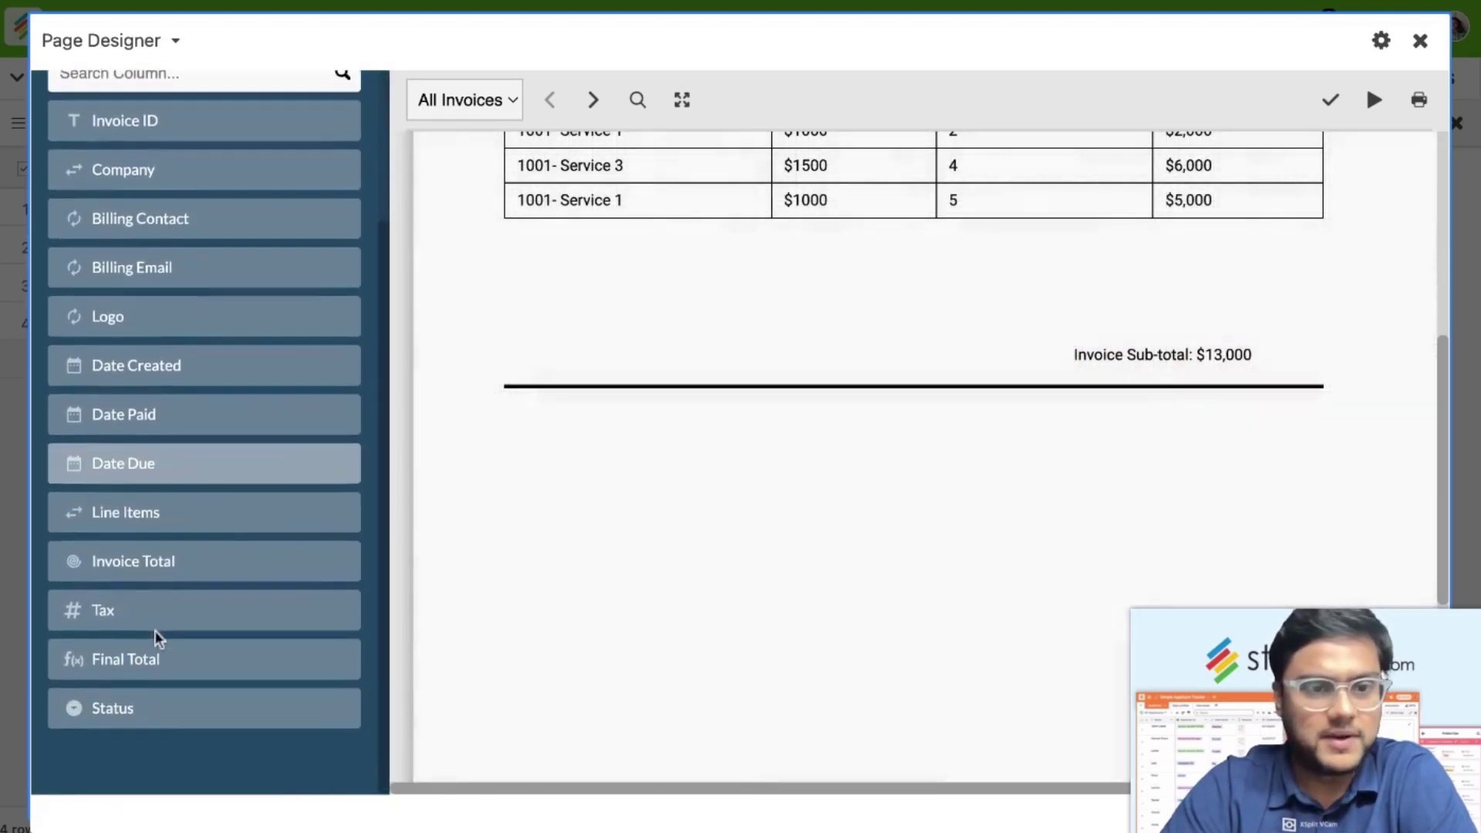
Step: Add a 'Tax: {Tax}' text box below the sub-total border line
drag(114, 625, 110, 623)
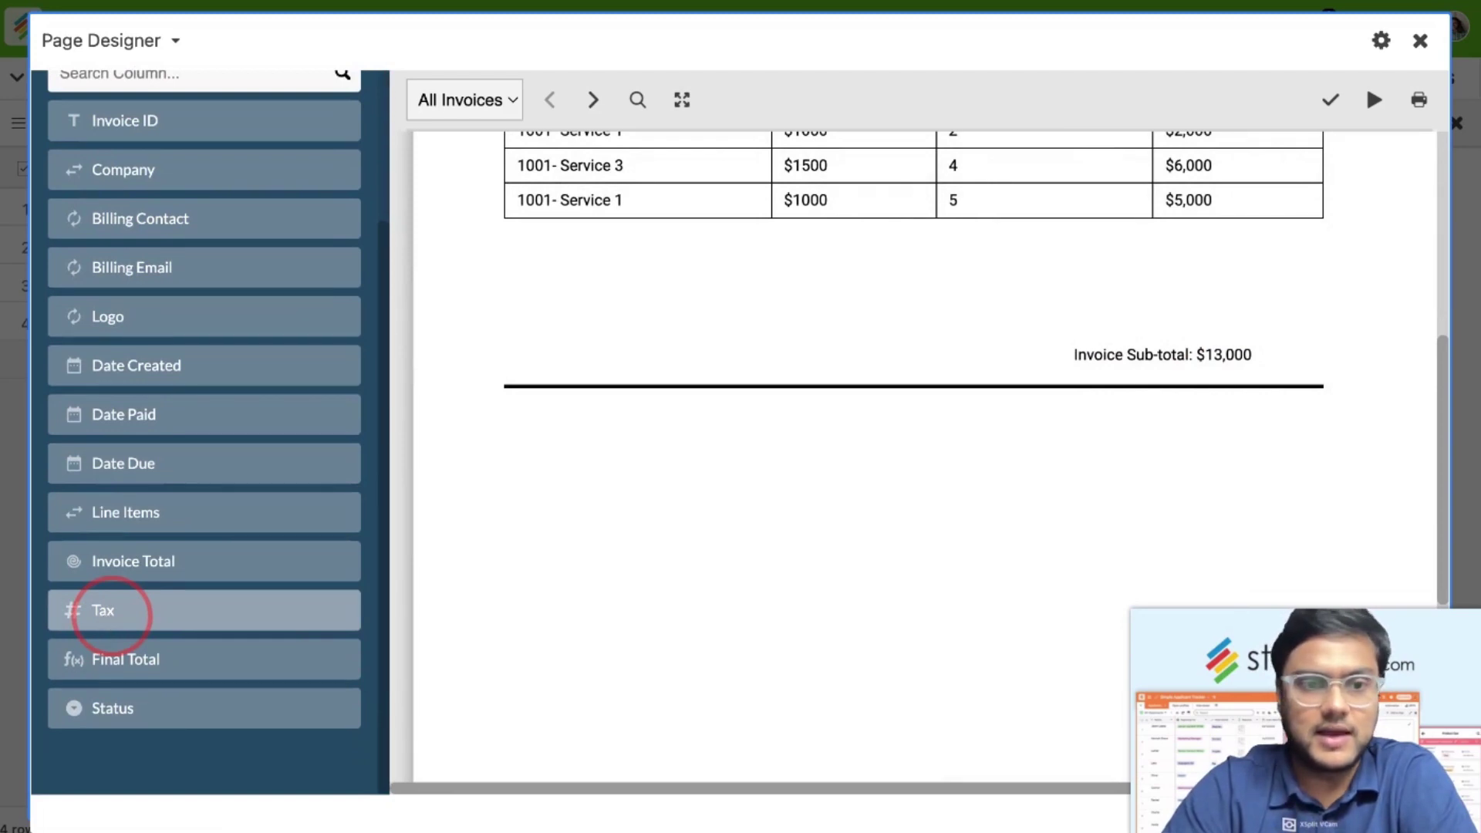
scroll(187, 213, up, 5)
click(144, 162)
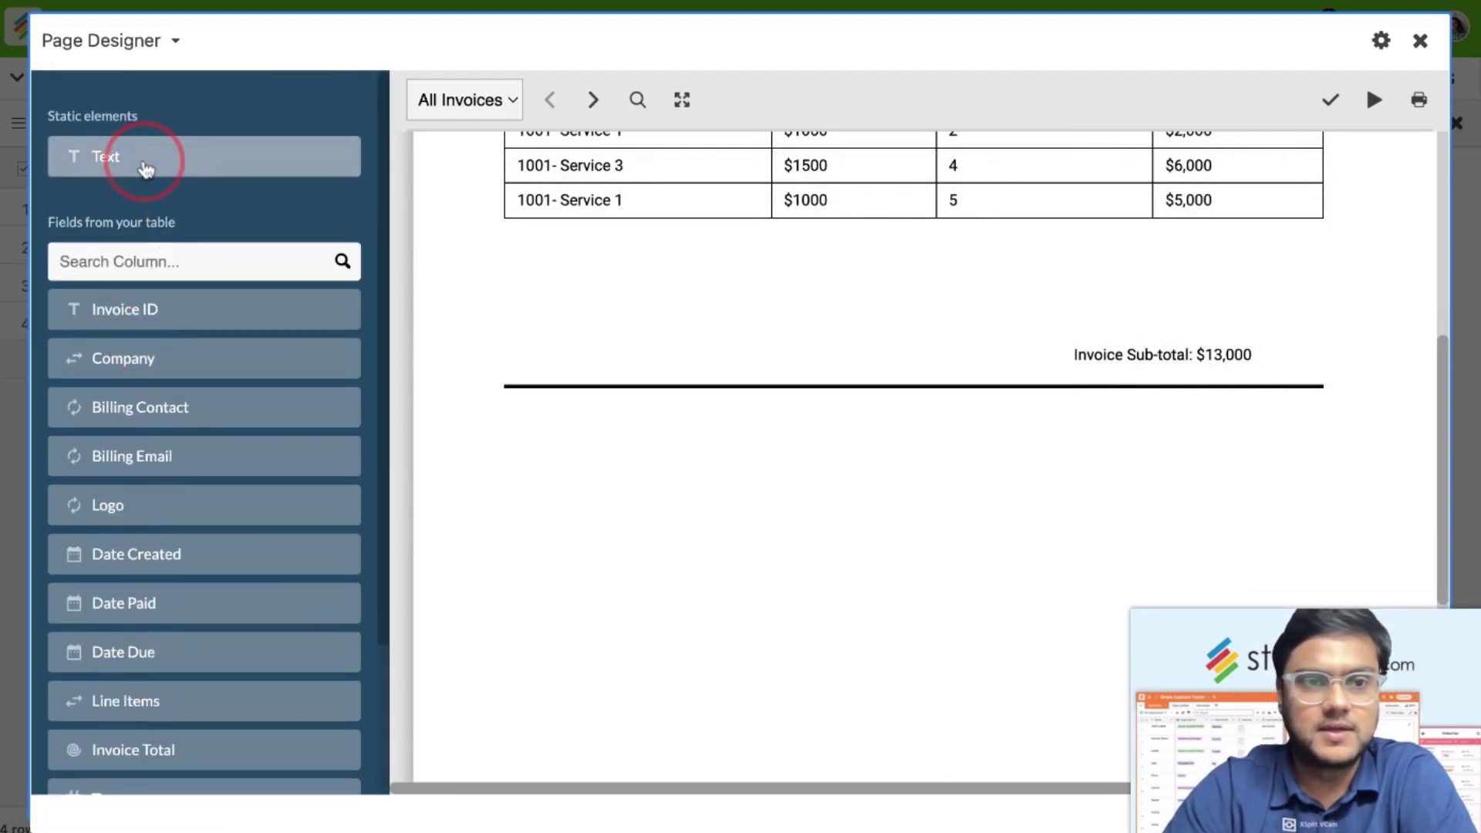
click(805, 176)
drag(866, 172, 1250, 414)
click(915, 469)
click(205, 694)
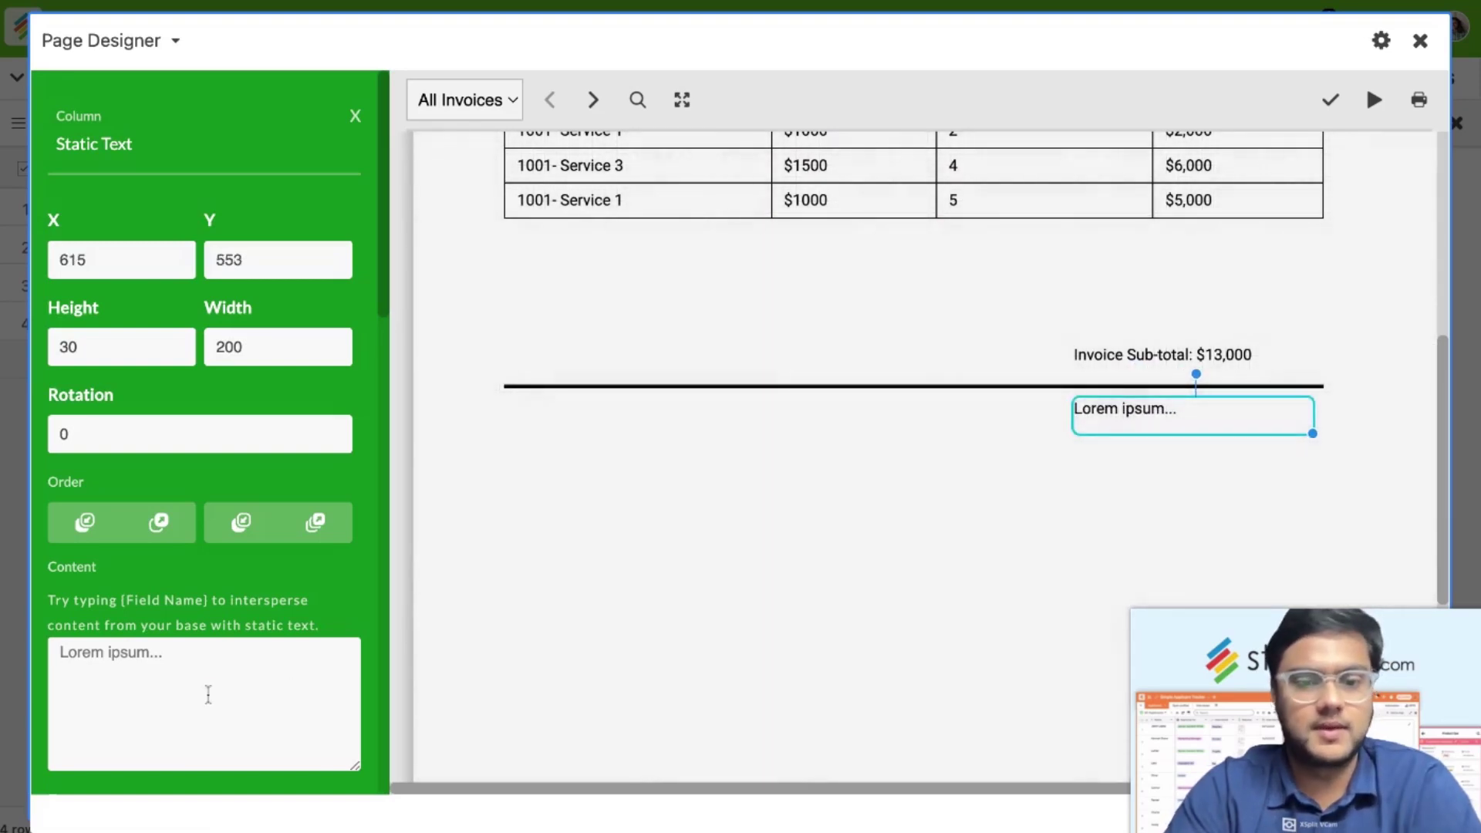
text(Tax: {Tax)
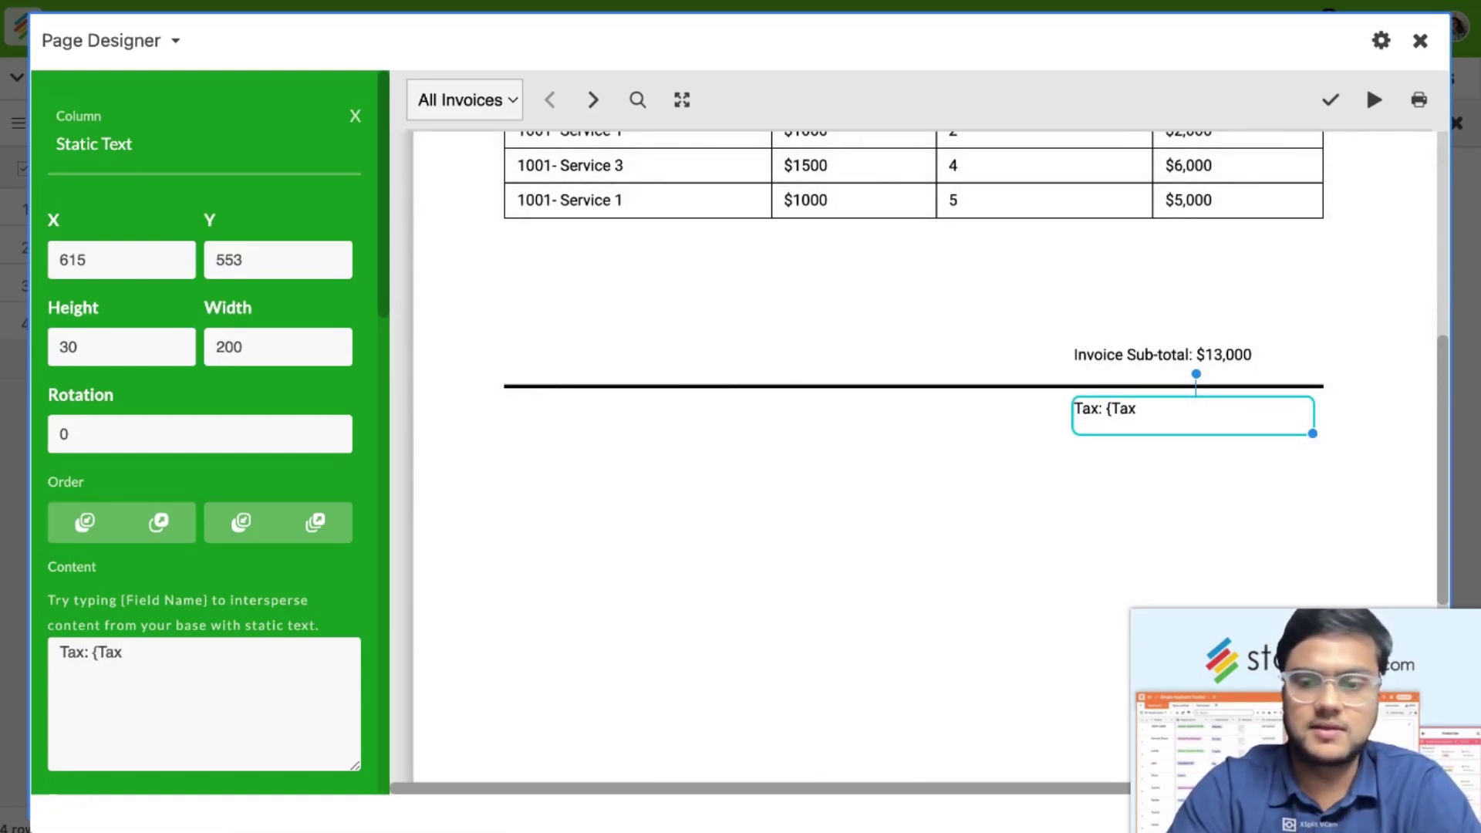
Step: Give the Tax line a bottom border and reduce its width to 3
click(1119, 410)
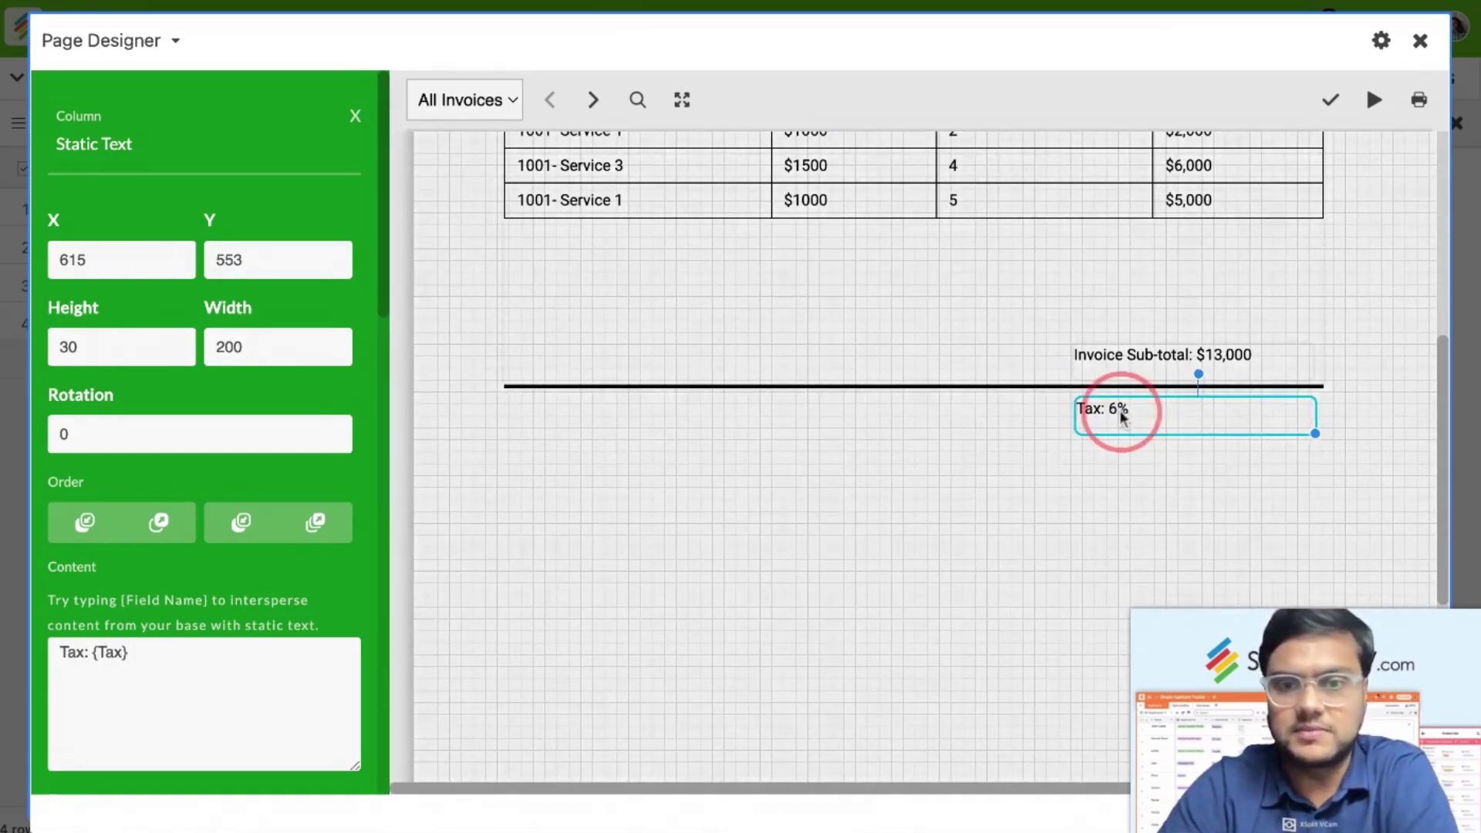
drag(1119, 409, 1121, 412)
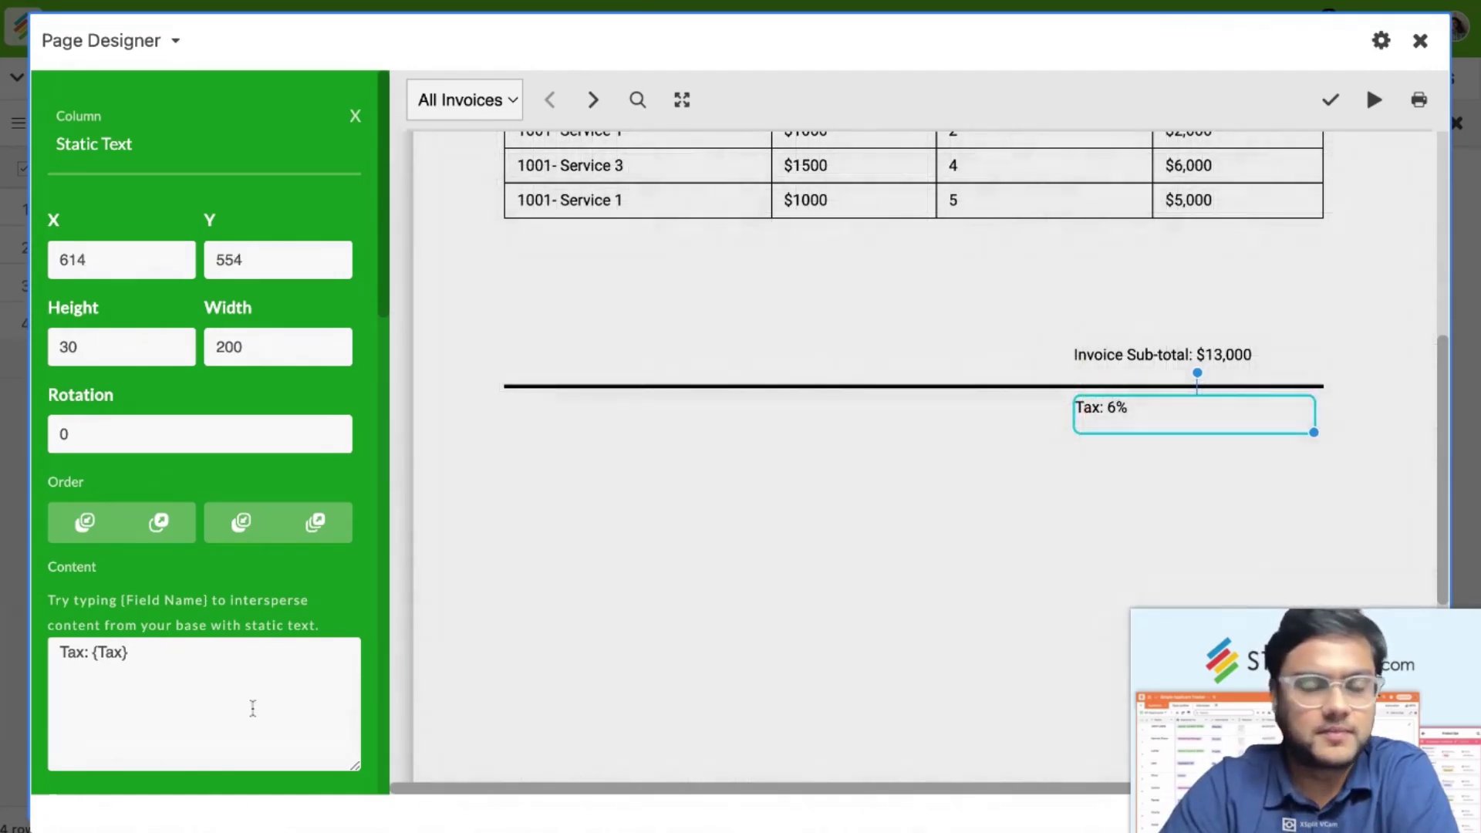
scroll(252, 706, down, 4)
scroll(253, 708, down, 10)
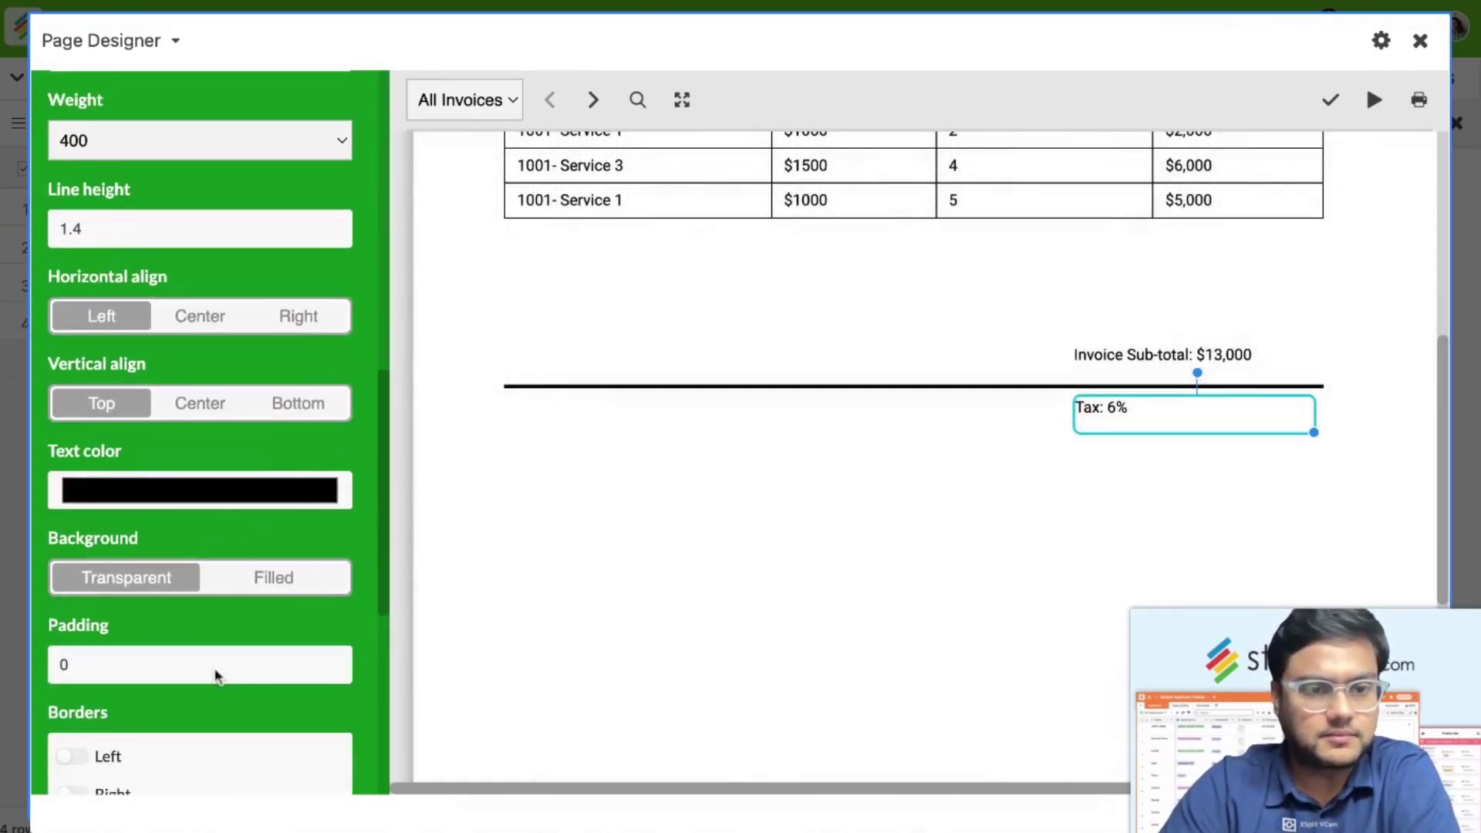
scroll(218, 675, down, 1)
click(71, 531)
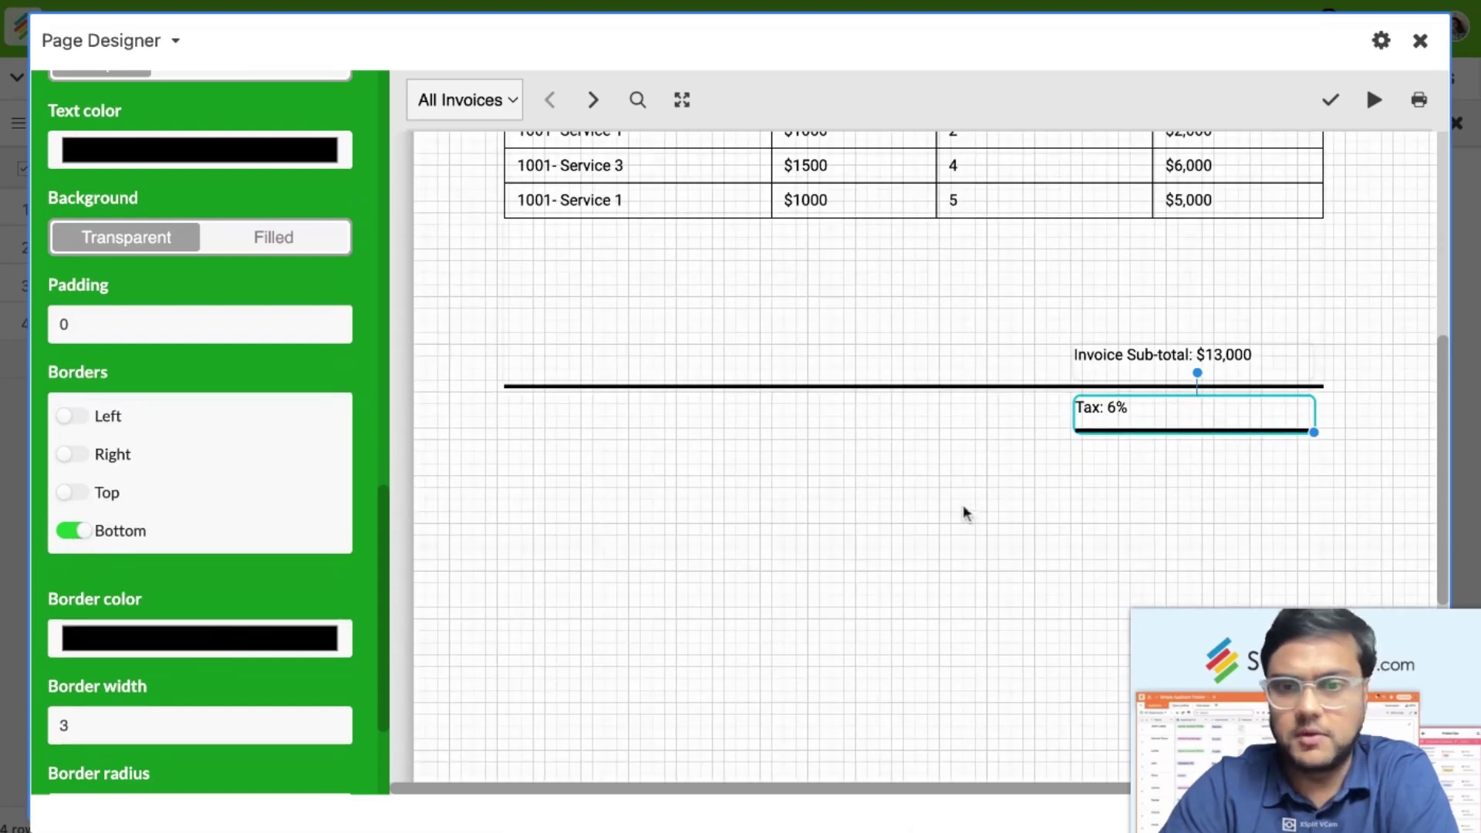
scroll(215, 627, down, 2)
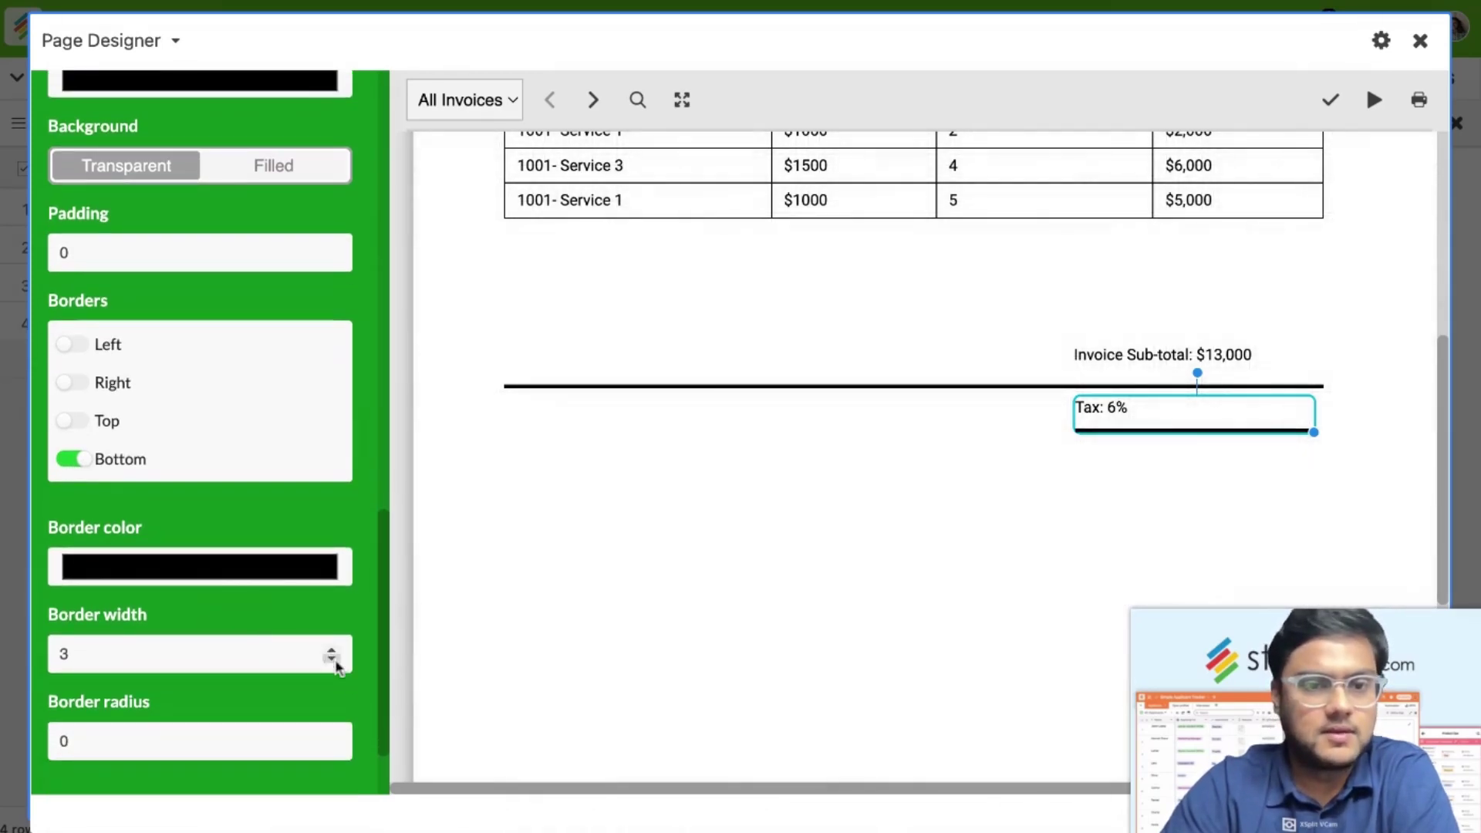
click(332, 659)
click(1188, 442)
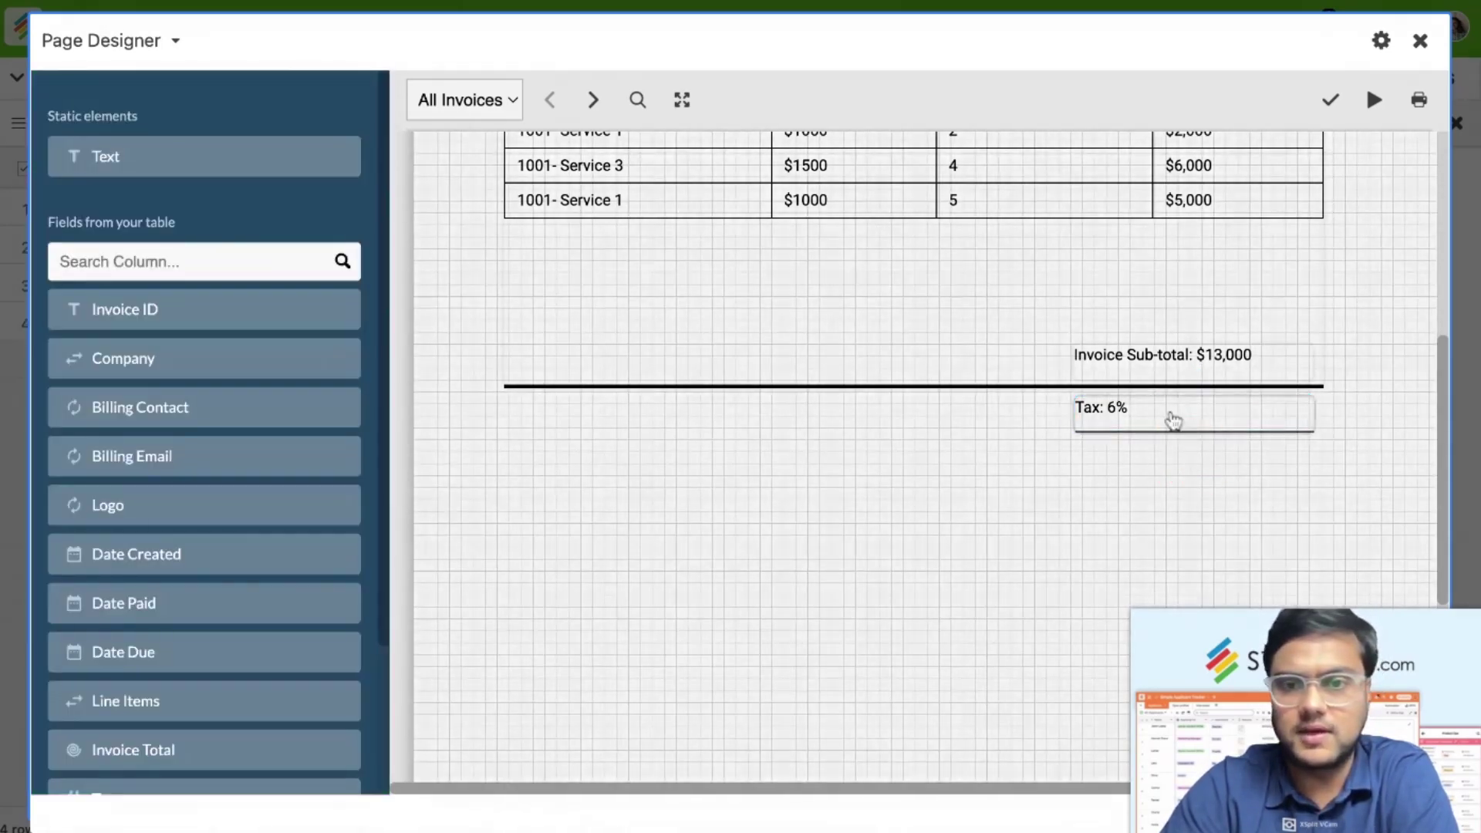
Step: Align the Invoice Sub-total text above the Tax line
click(1208, 356)
scroll(1249, 275, up, 1)
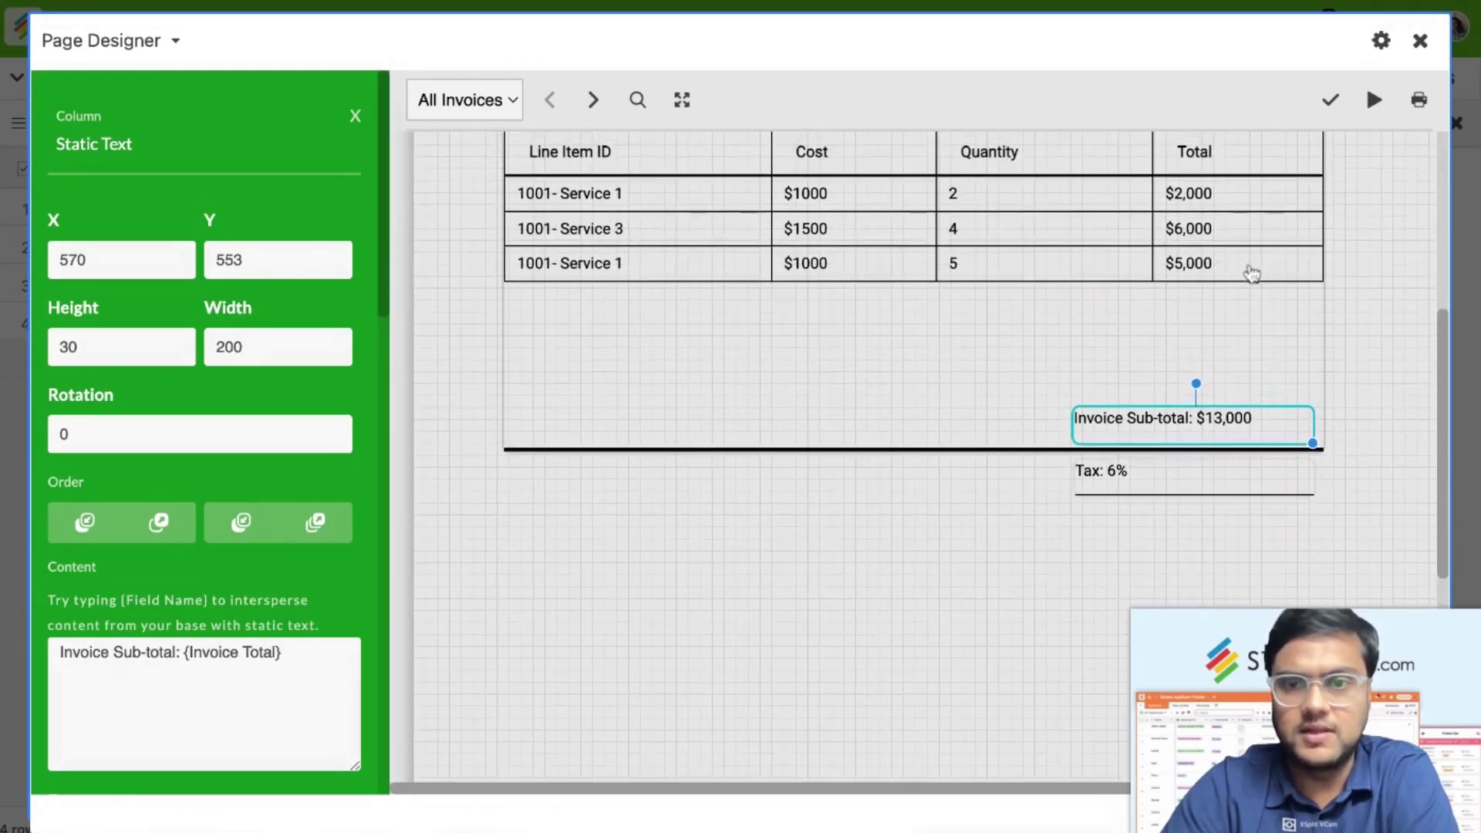
drag(1197, 397, 1194, 424)
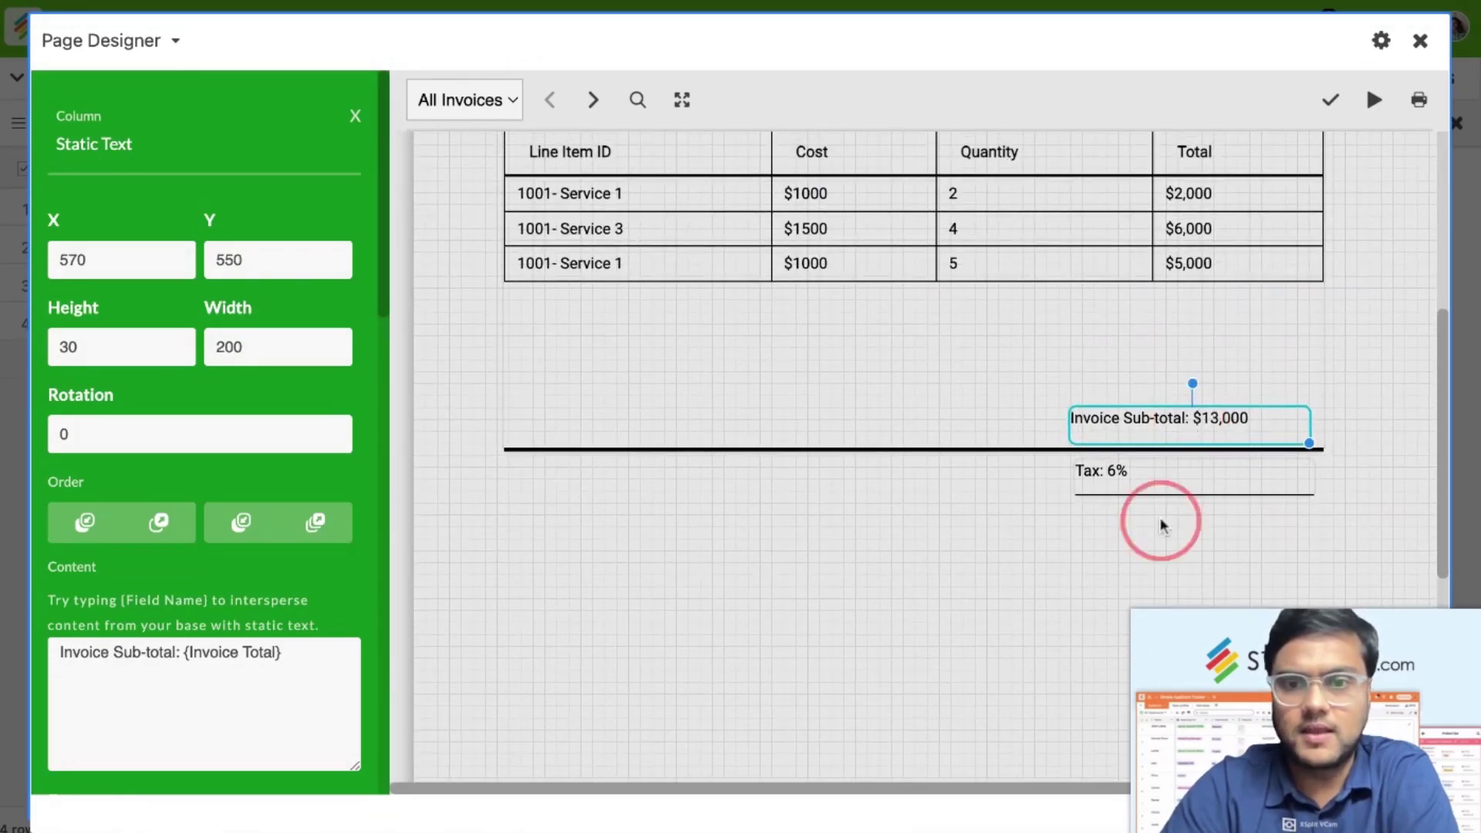
click(1178, 480)
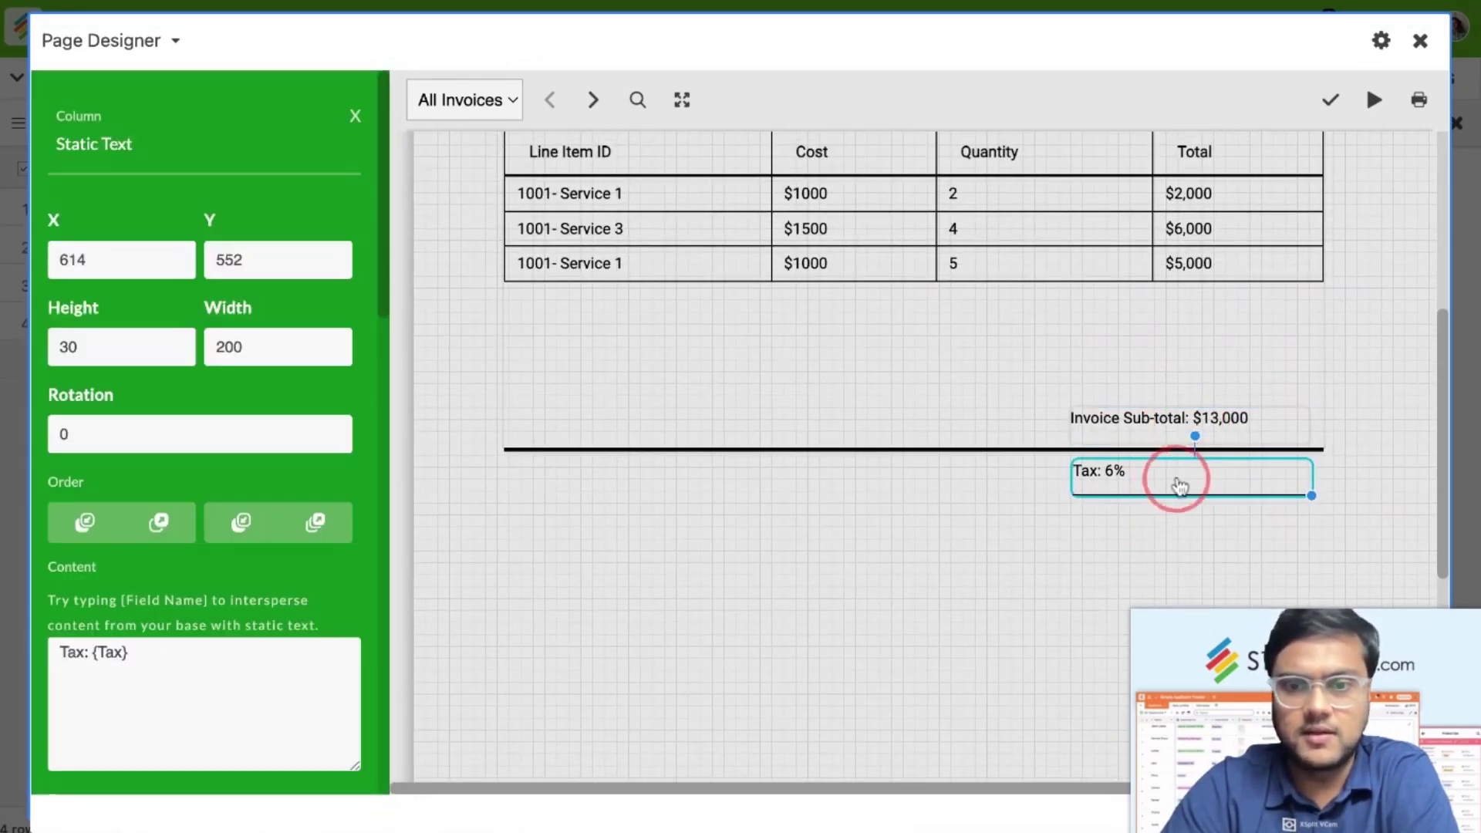
click(354, 117)
scroll(248, 540, down, 3)
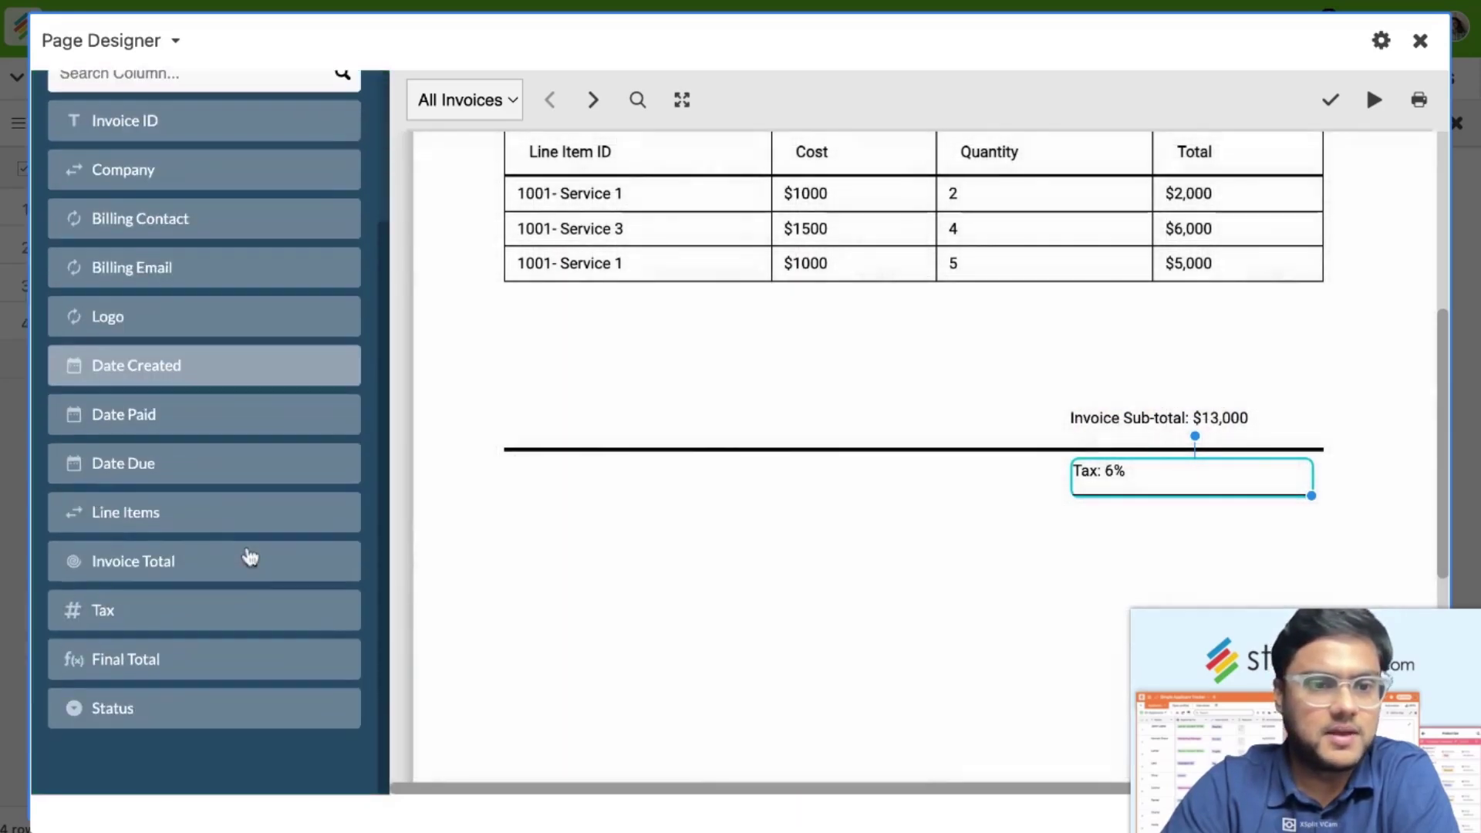
Step: Add the Final Total field under Tax in Merriweather, weight 900, size 22
click(160, 670)
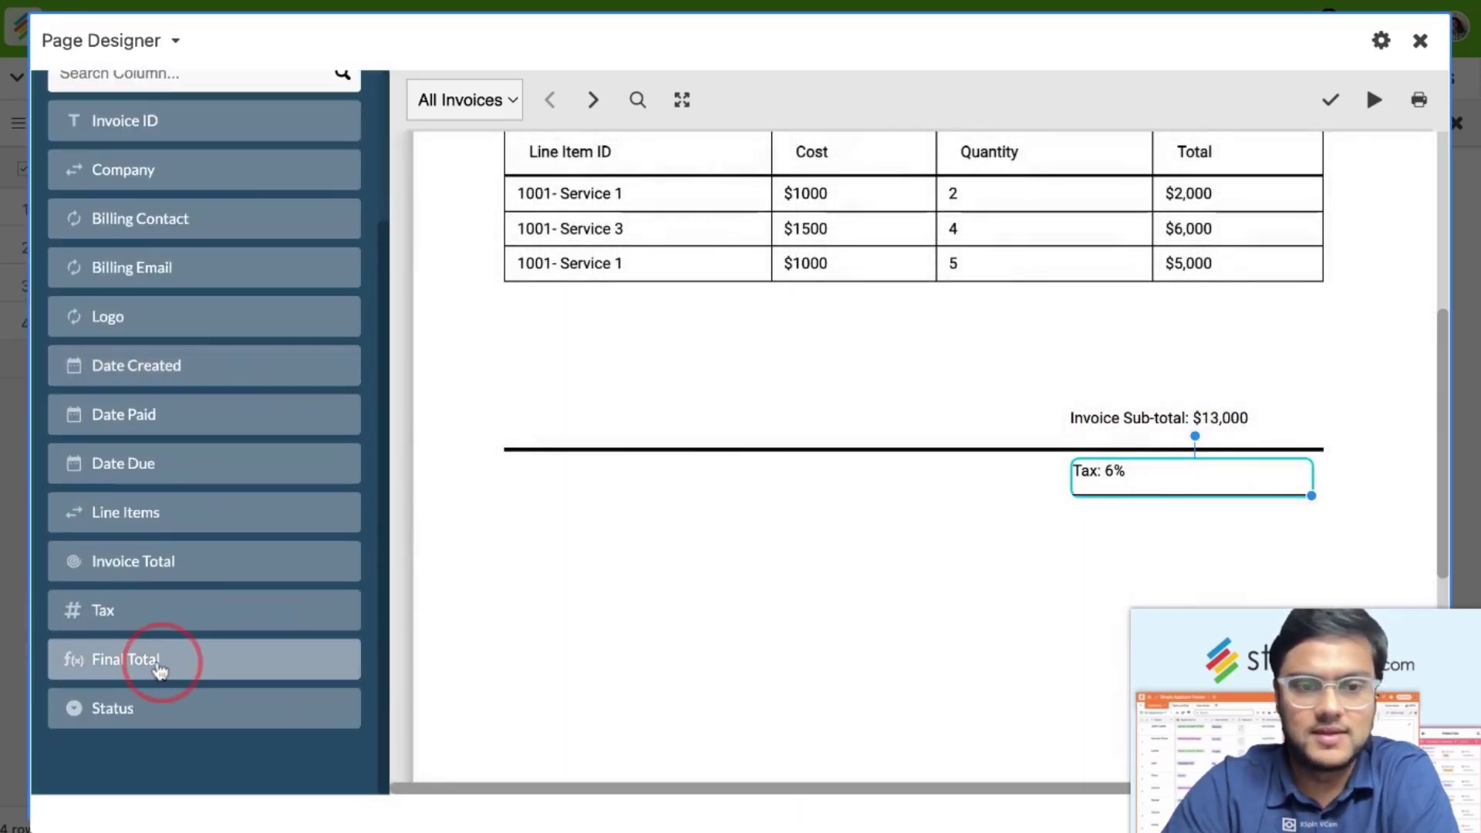
click(1198, 546)
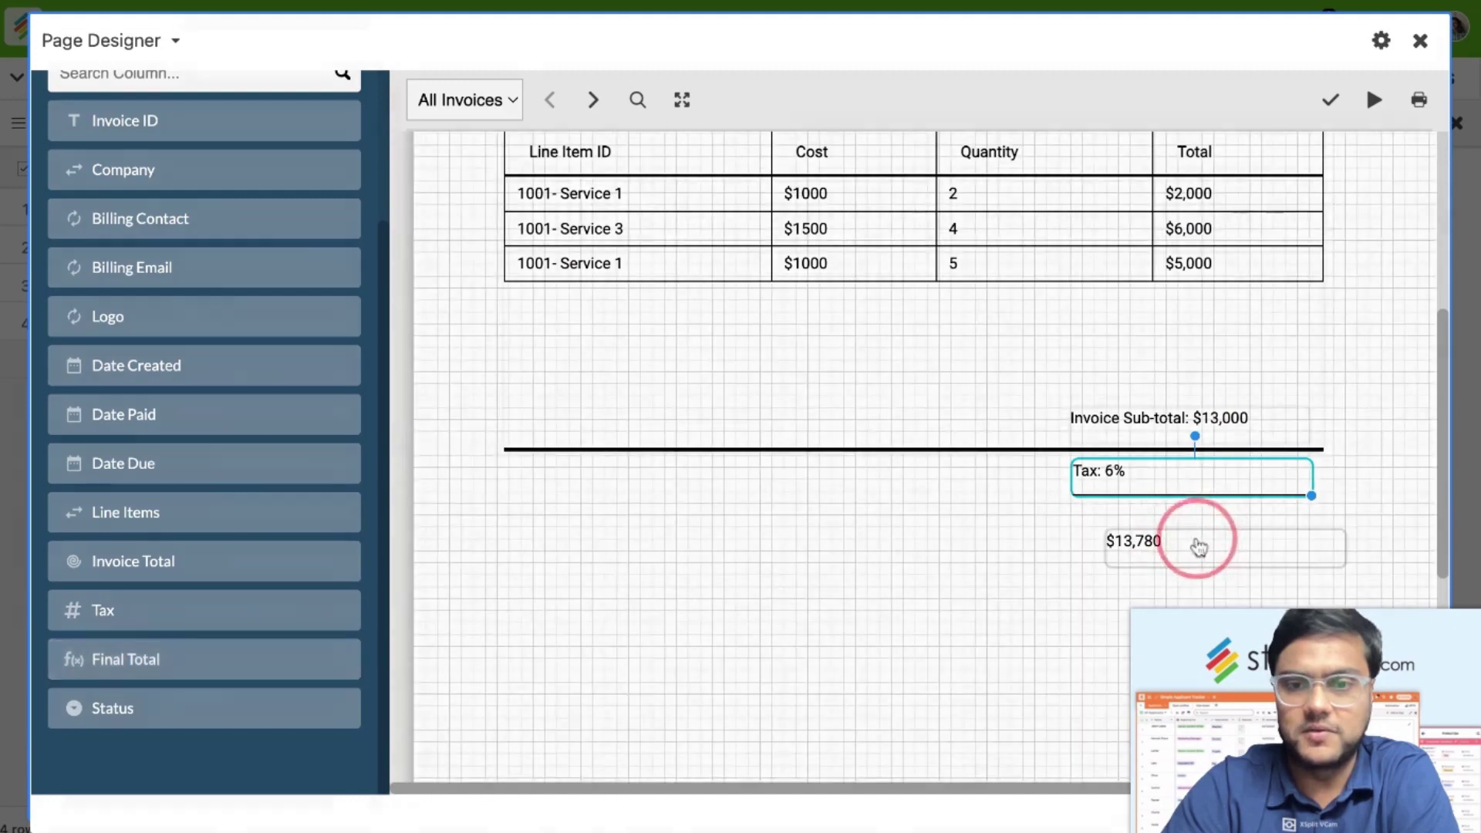
drag(1188, 547, 1155, 521)
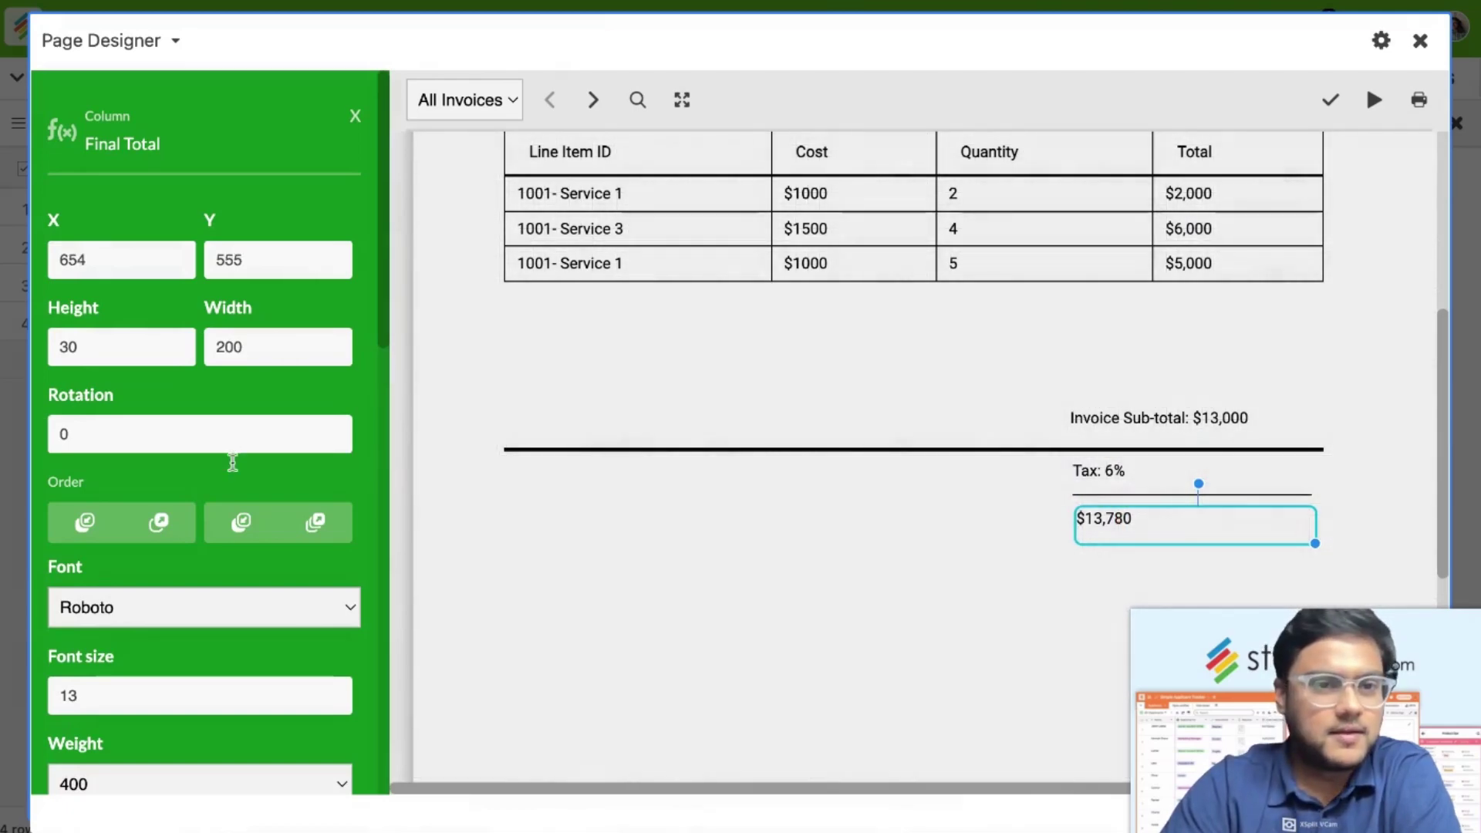
scroll(232, 460, down, 3)
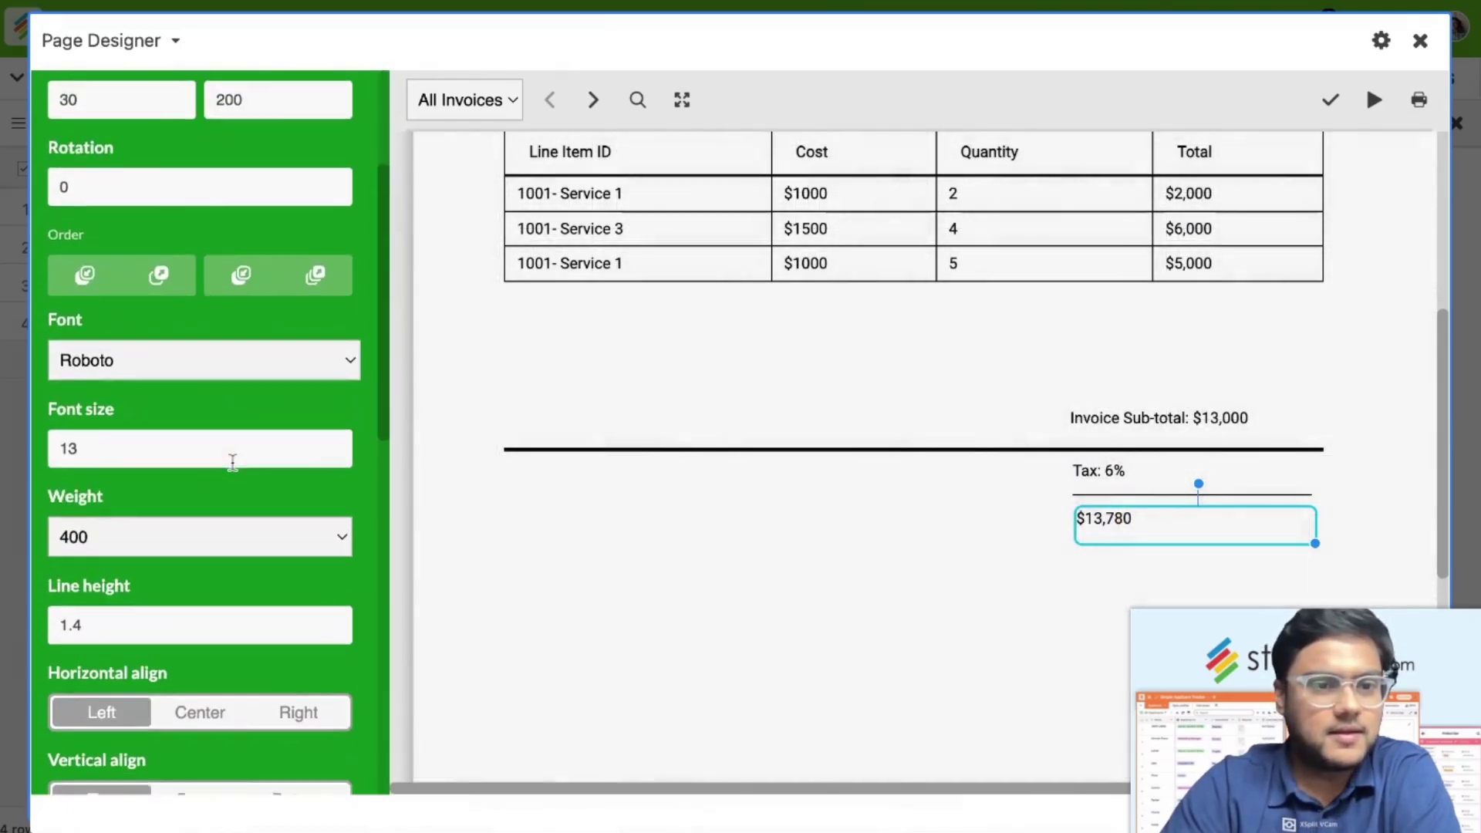
click(220, 367)
click(356, 450)
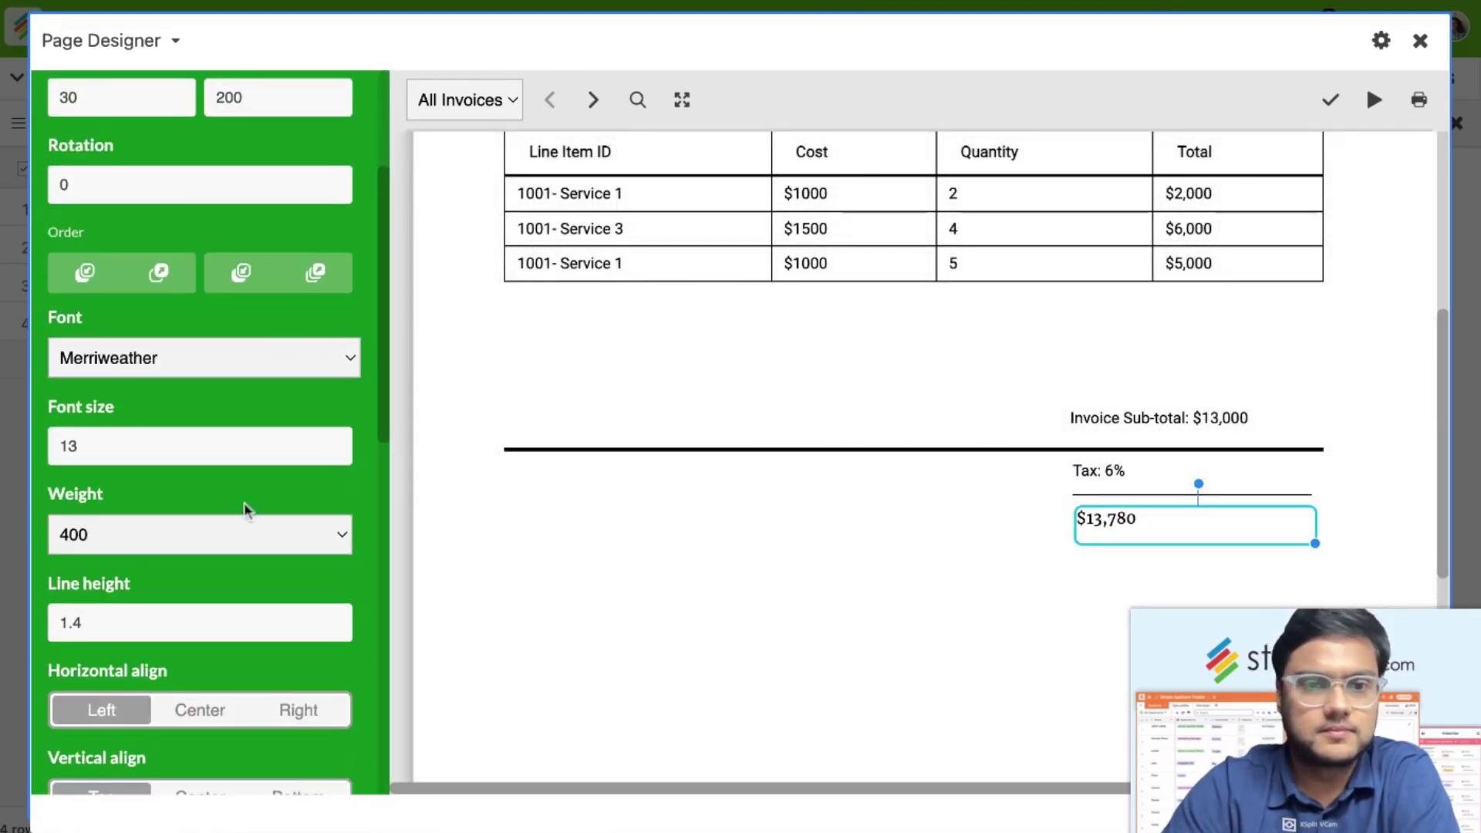
click(326, 536)
double_click(235, 444)
text(22)
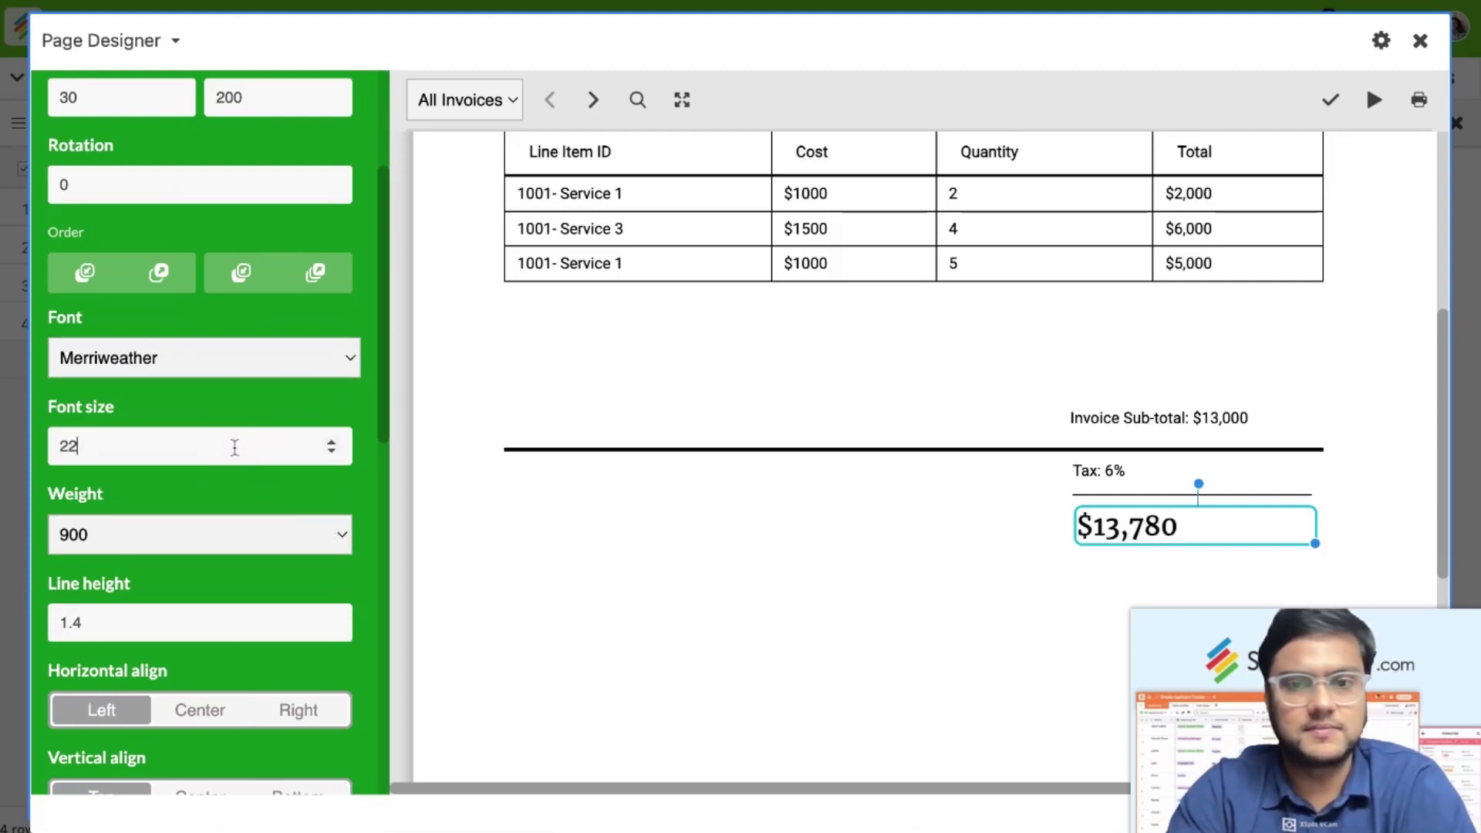
click(1009, 586)
Step: Save the invoice layout
scroll(1049, 600, up, 2)
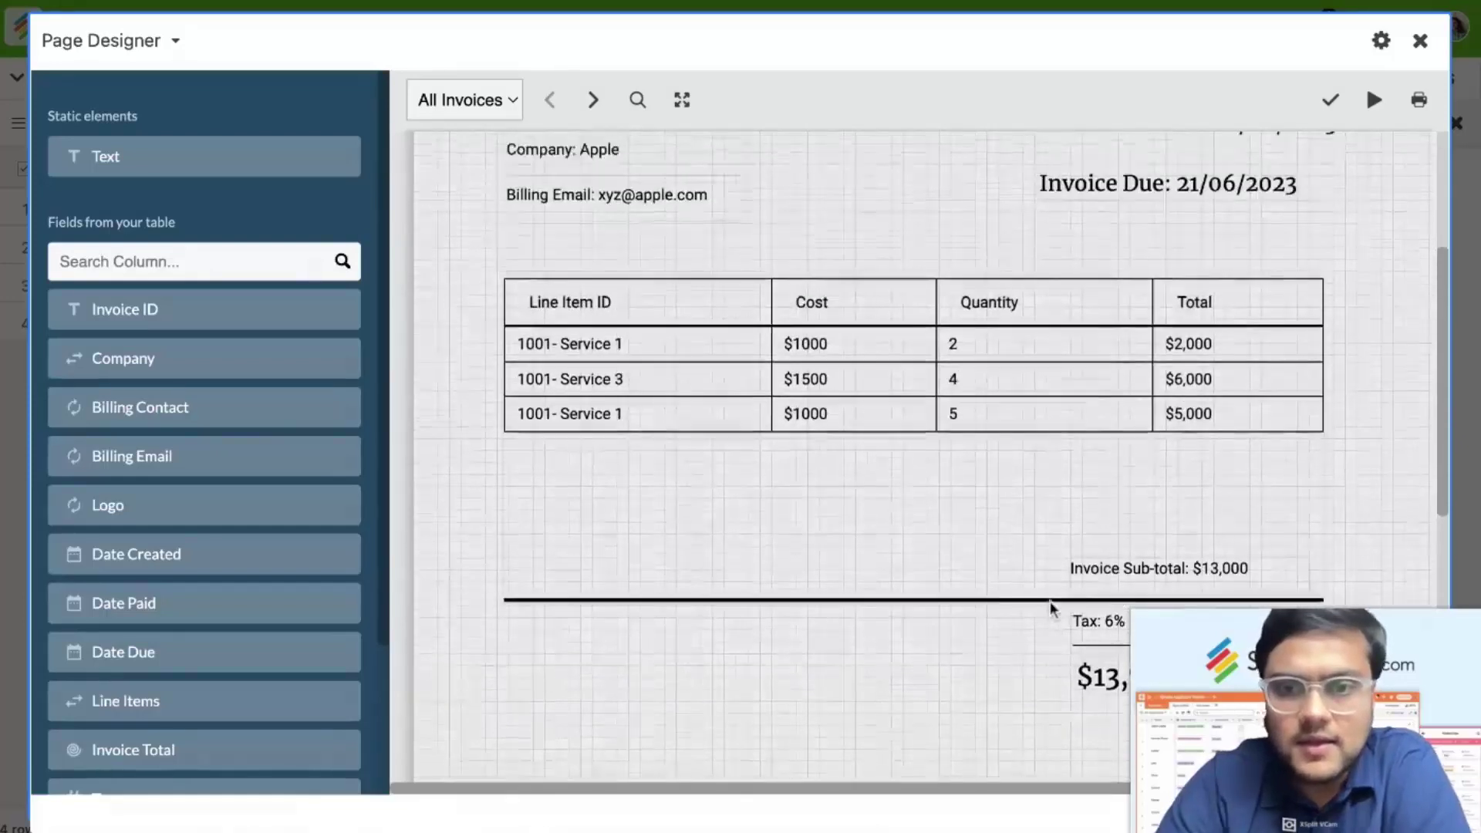
scroll(1049, 600, up, 4)
scroll(1167, 524, down, 4)
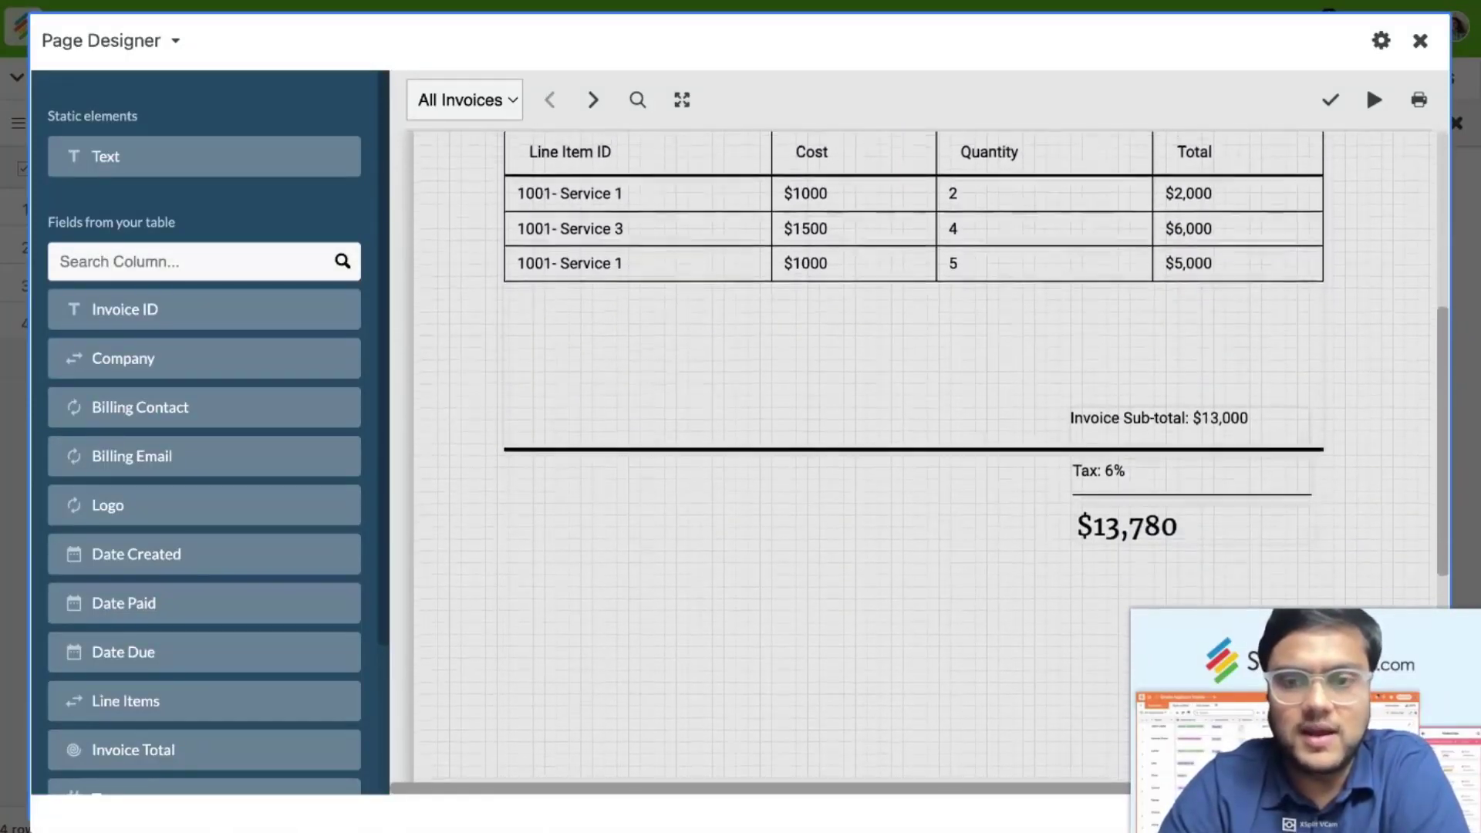
click(1167, 524)
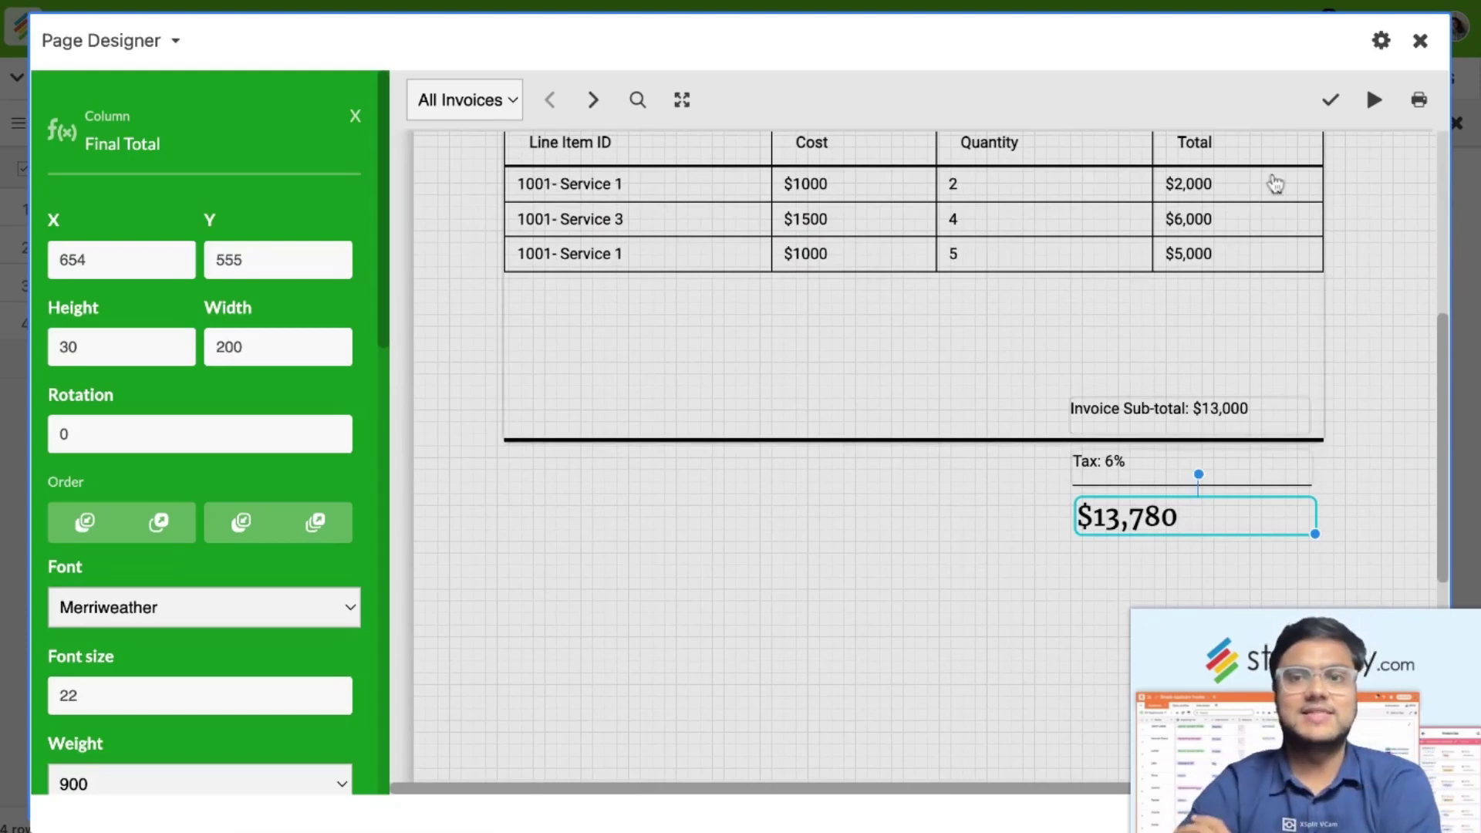
click(1328, 100)
scroll(1160, 407, up, 5)
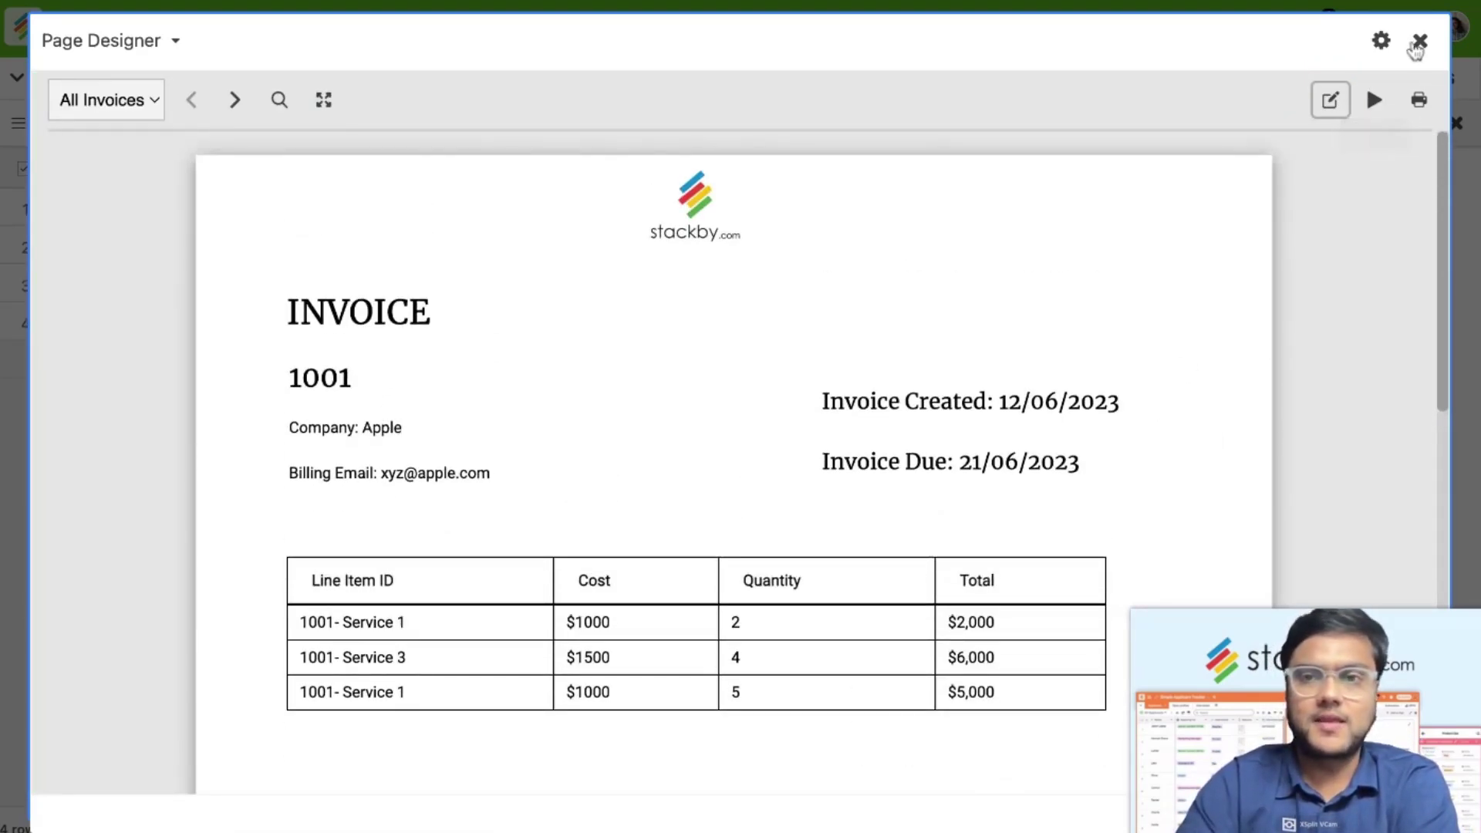
Step: Close the Page Designer and return to the Invoice Creator table
click(1419, 41)
scroll(678, 307, right, 5)
scroll(414, 275, left, 10)
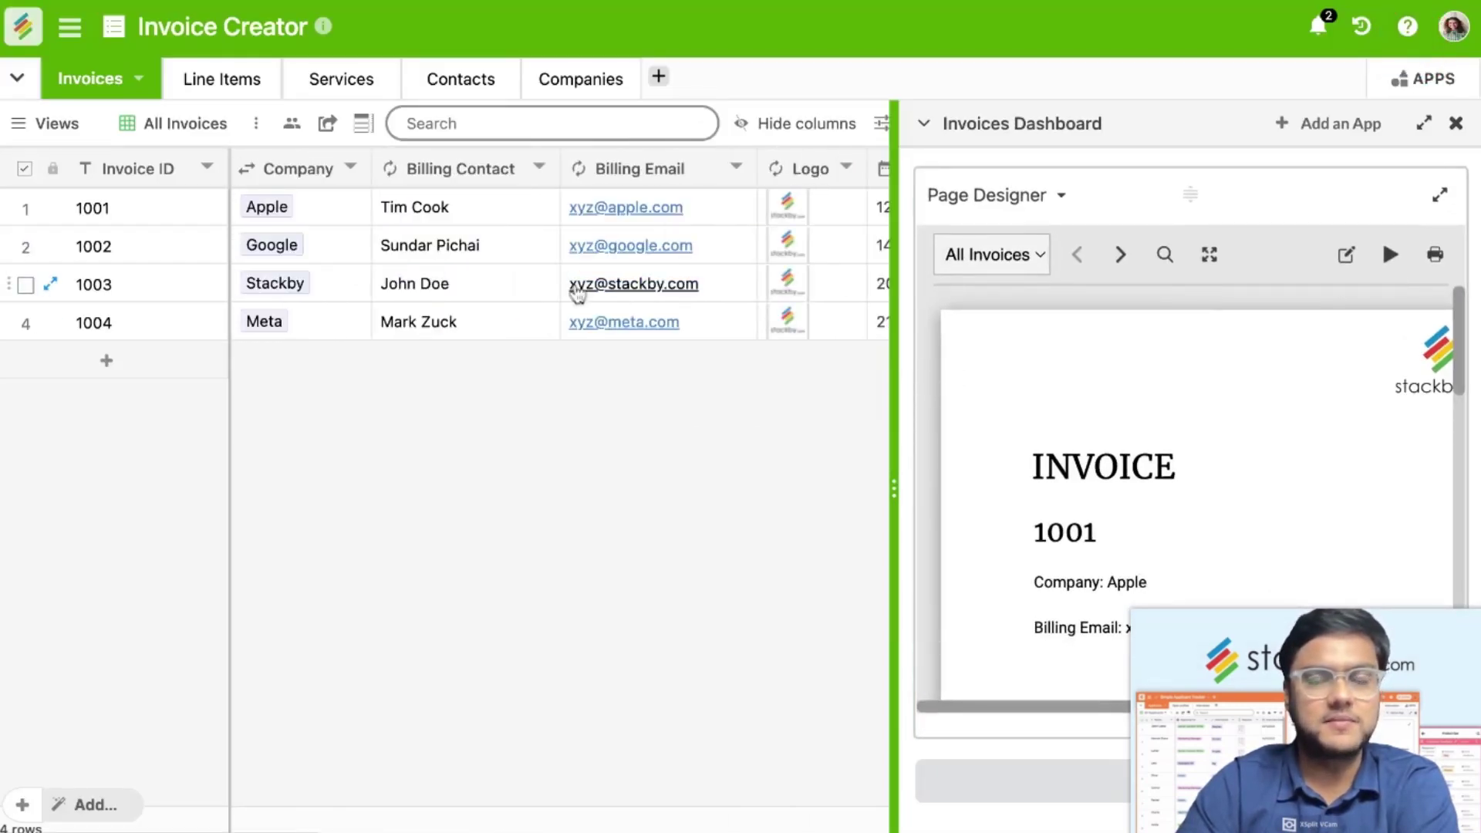
scroll(607, 282, right, 3)
scroll(1240, 470, down, 3)
scroll(1240, 468, down, 6)
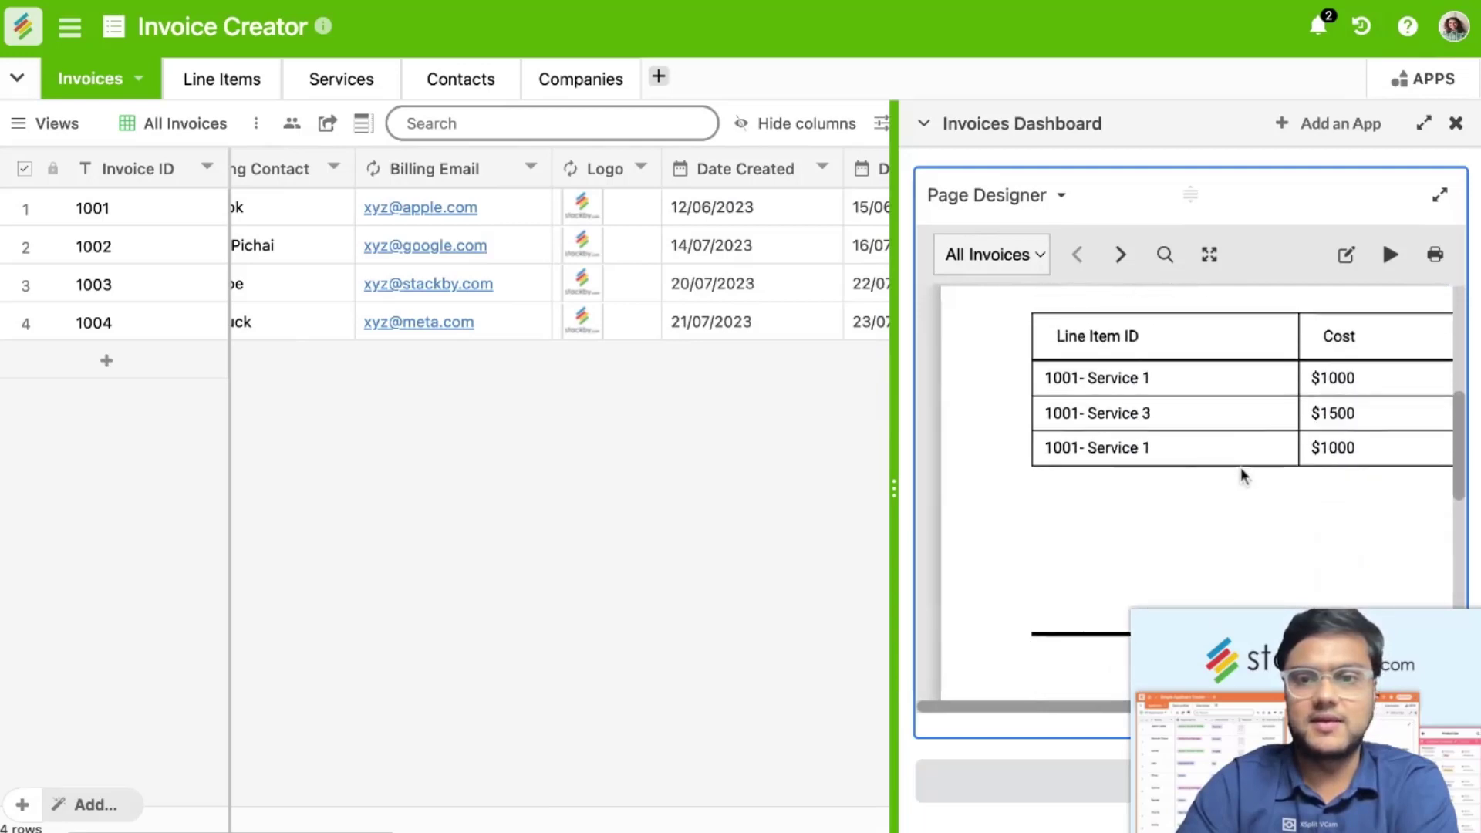
scroll(1241, 467, right, 5)
scroll(1188, 370, left, 2)
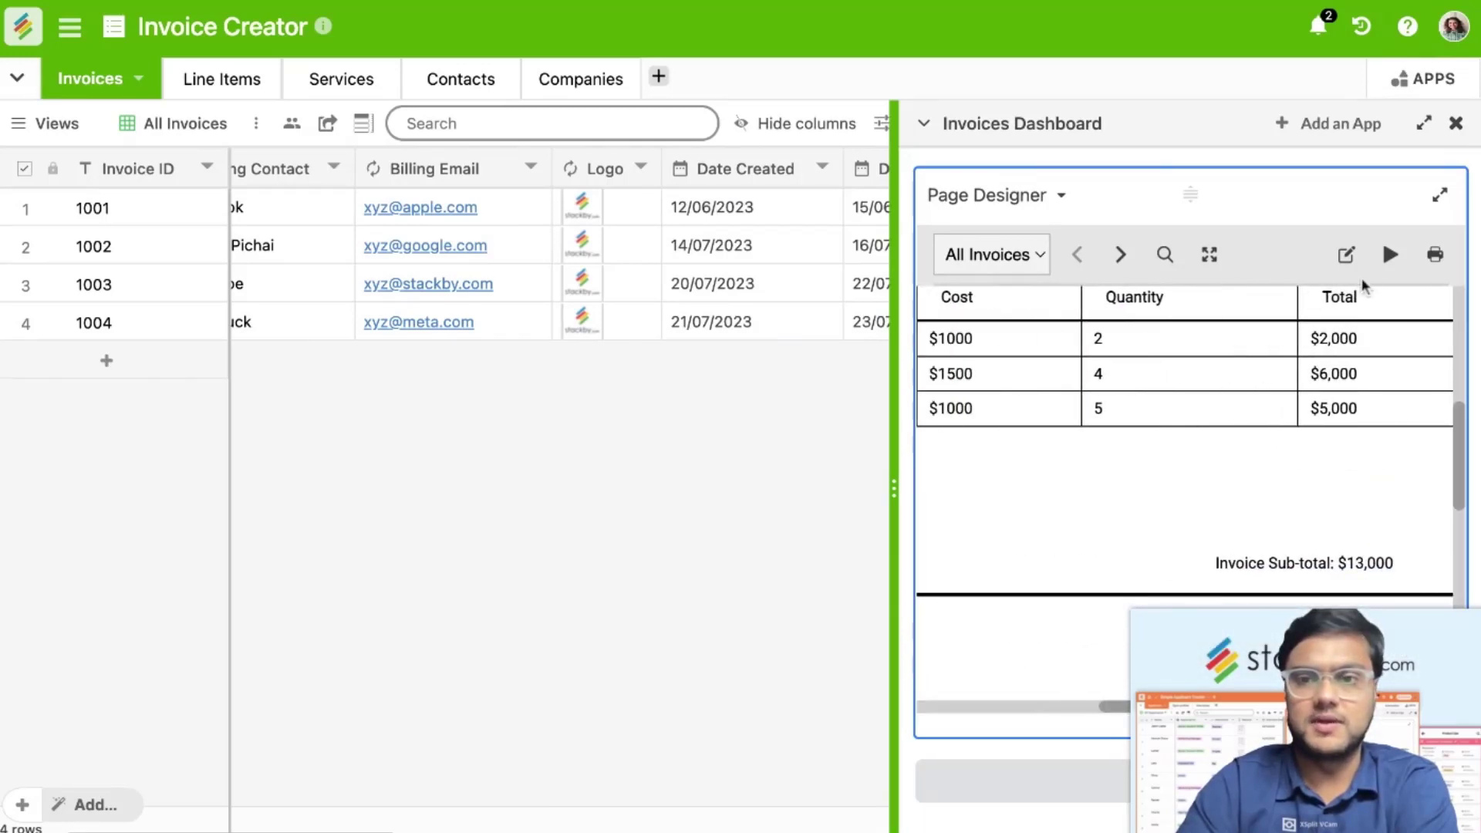
Step: Preview invoices 1001–1003 full-screen, then exit the preview
click(1390, 254)
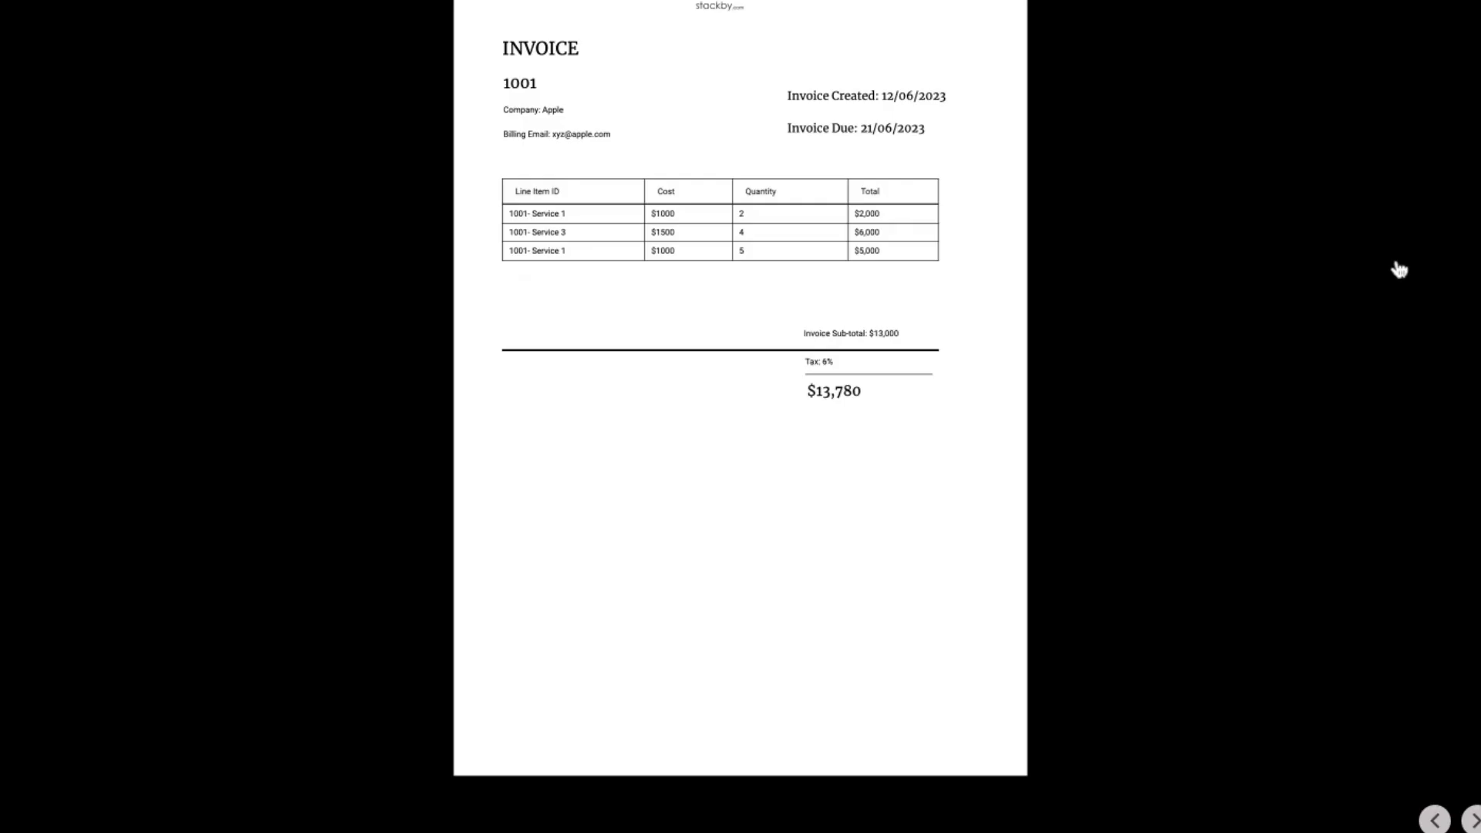
key(Right)
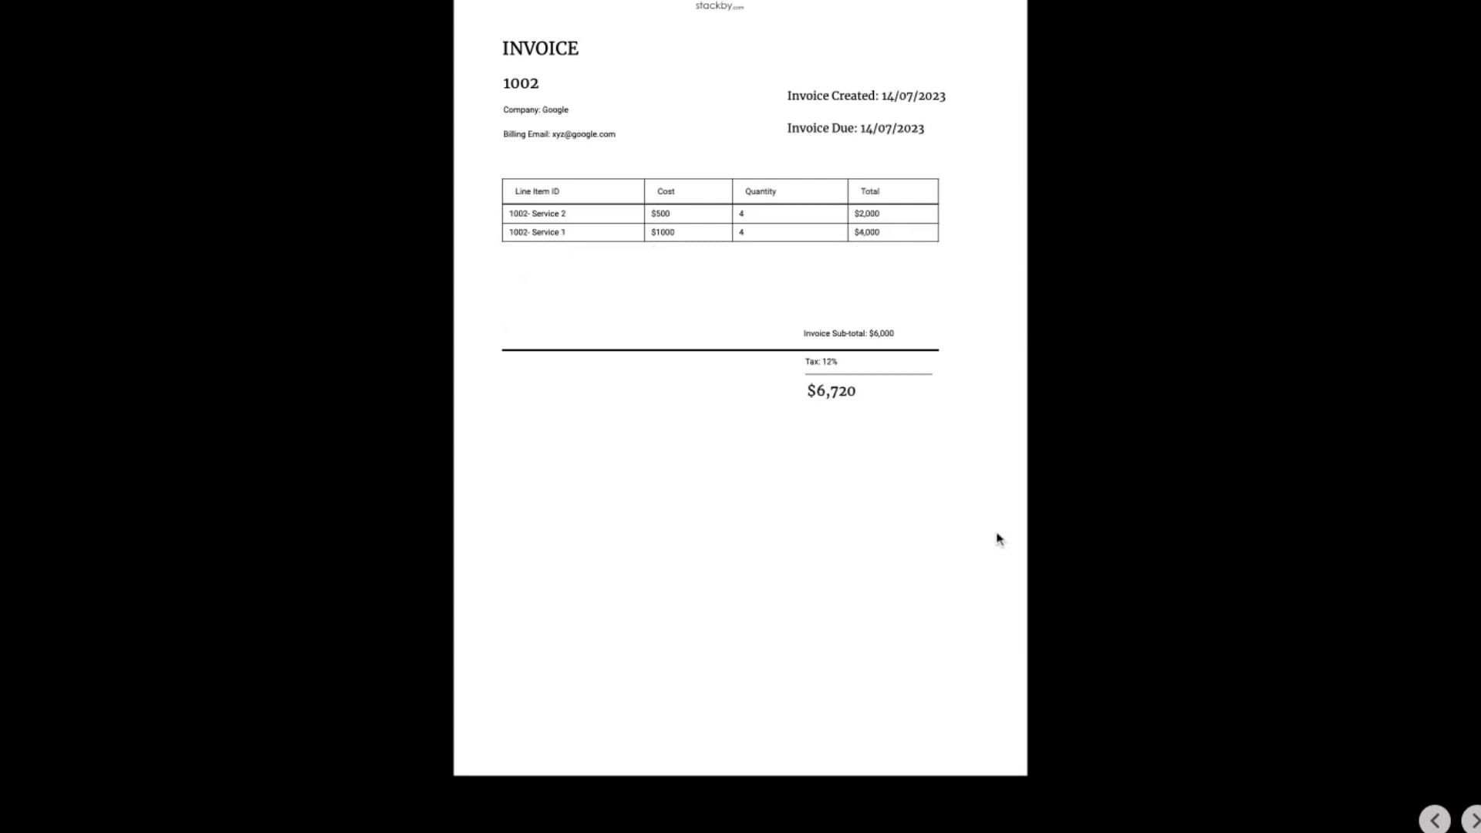
key(Right)
key(Left)
key(Left)
key(Right)
key(Right)
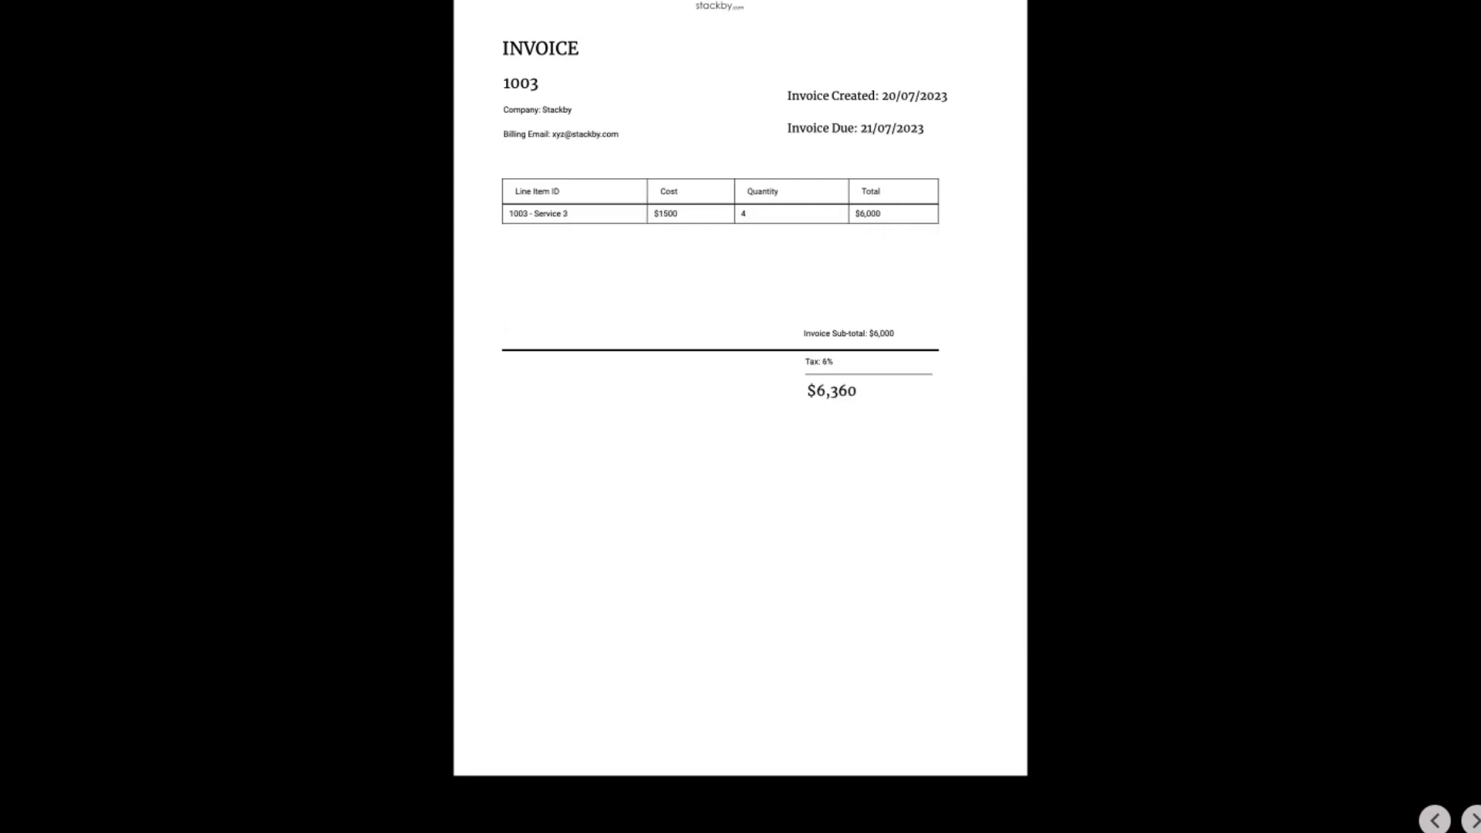
key(Left)
key(Left)
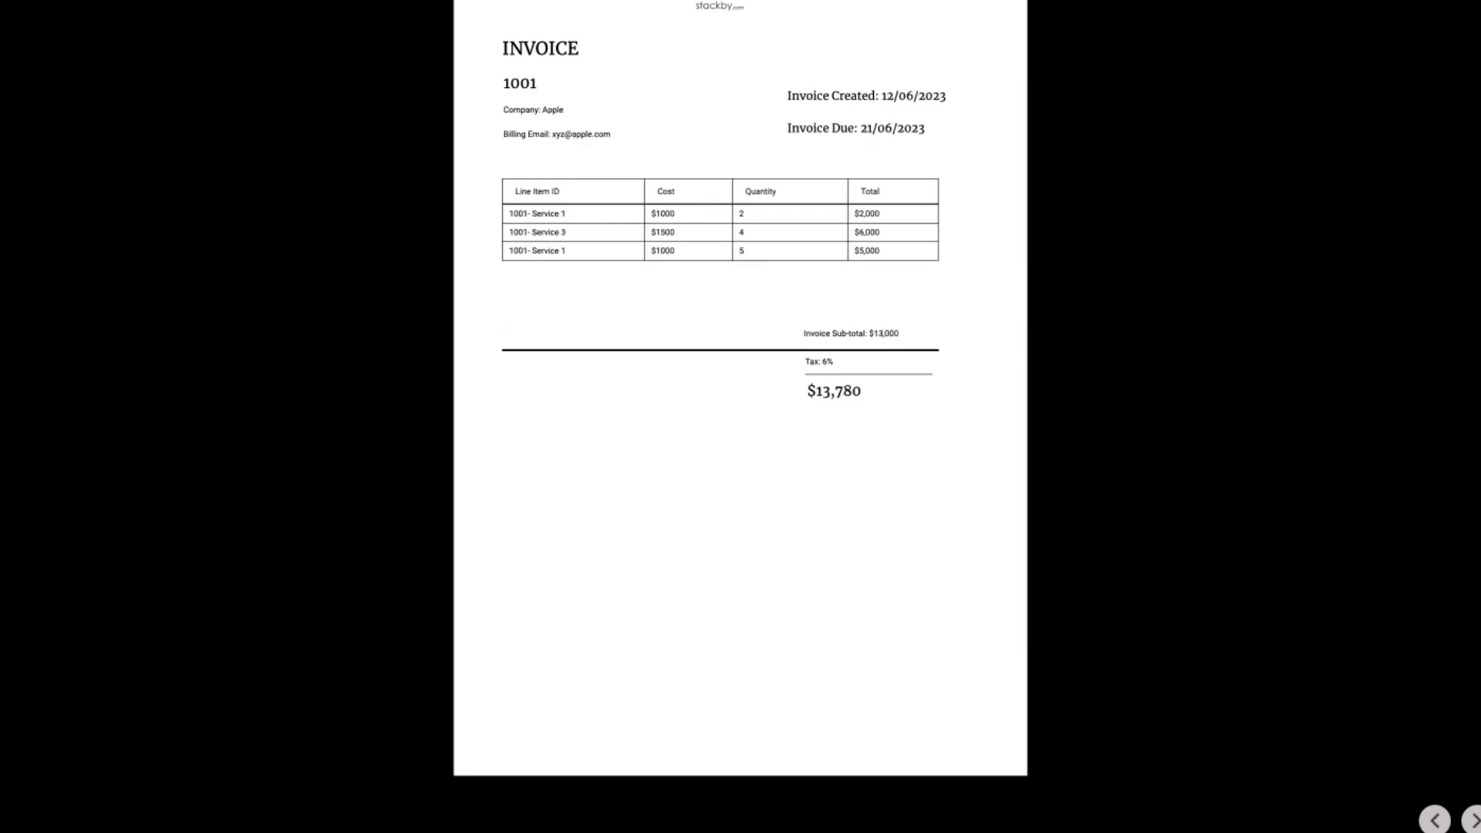
key(Escape)
scroll(1152, 376, down, 1)
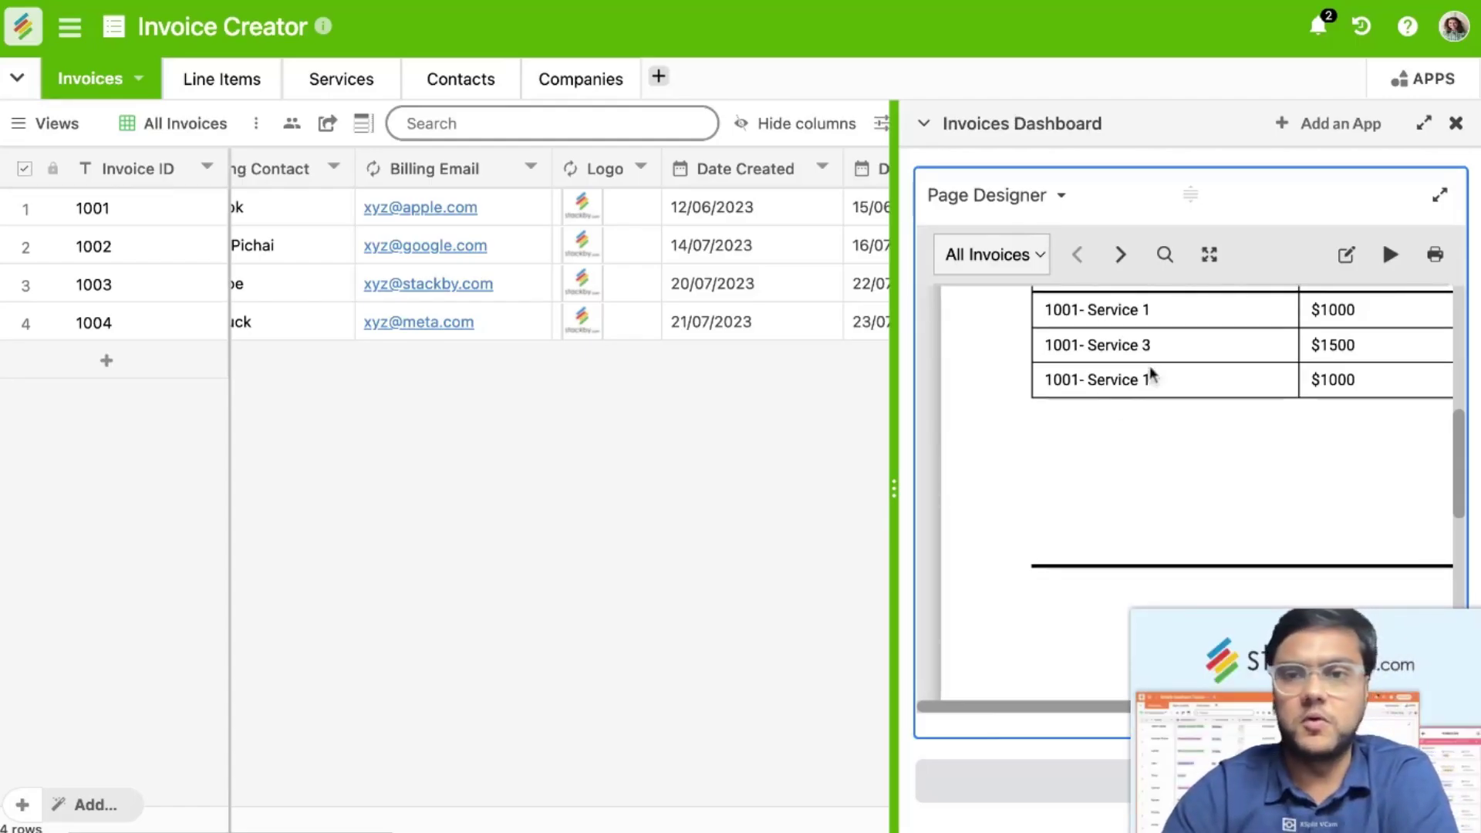
Step: Add a text block below the totals with 'Terms and Conditions:' and the pasted numbered clauses
click(1347, 254)
click(163, 168)
drag(163, 169, 629, 606)
click(629, 605)
click(193, 652)
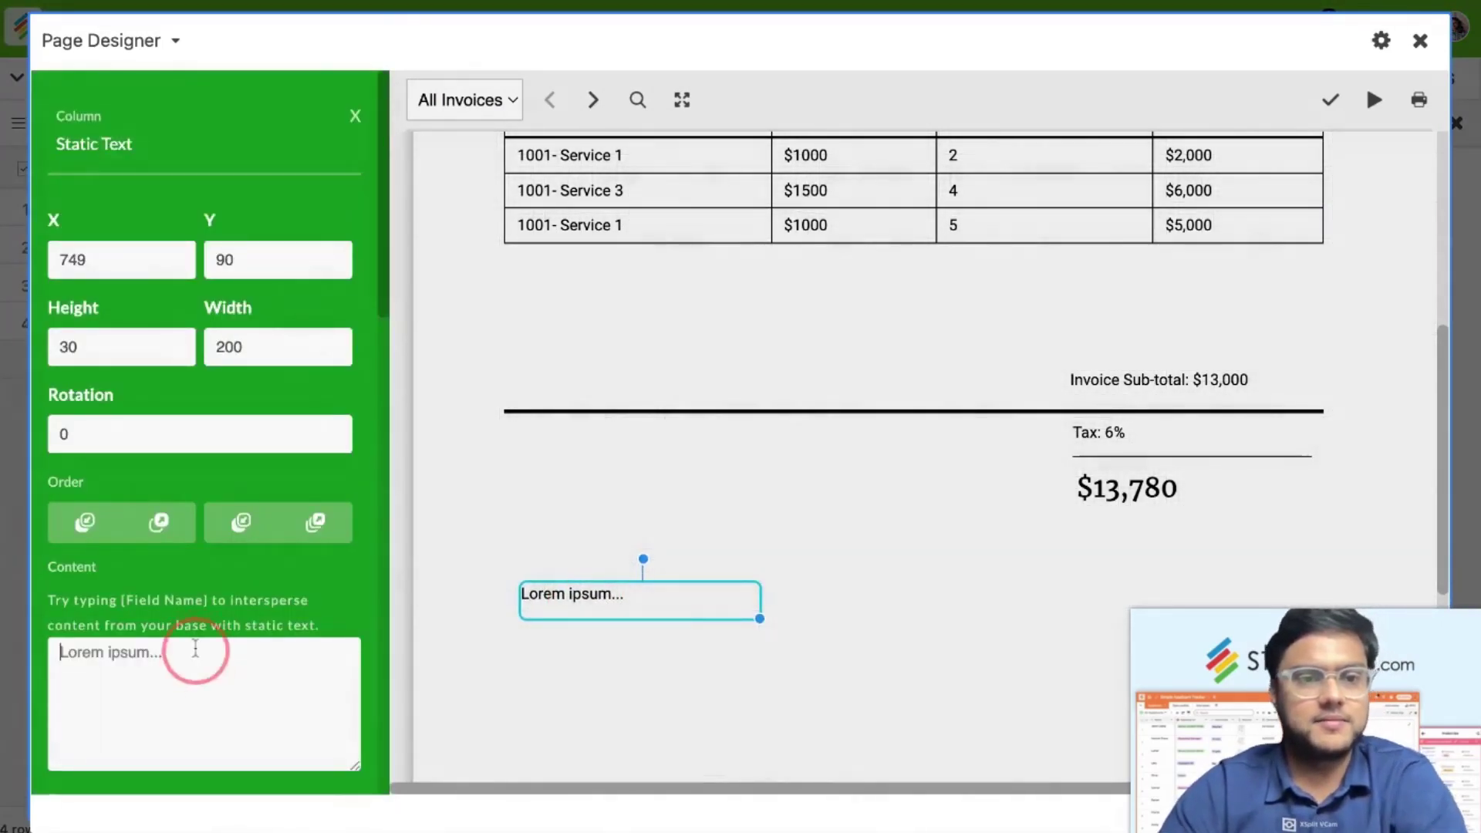
text(Terms and )
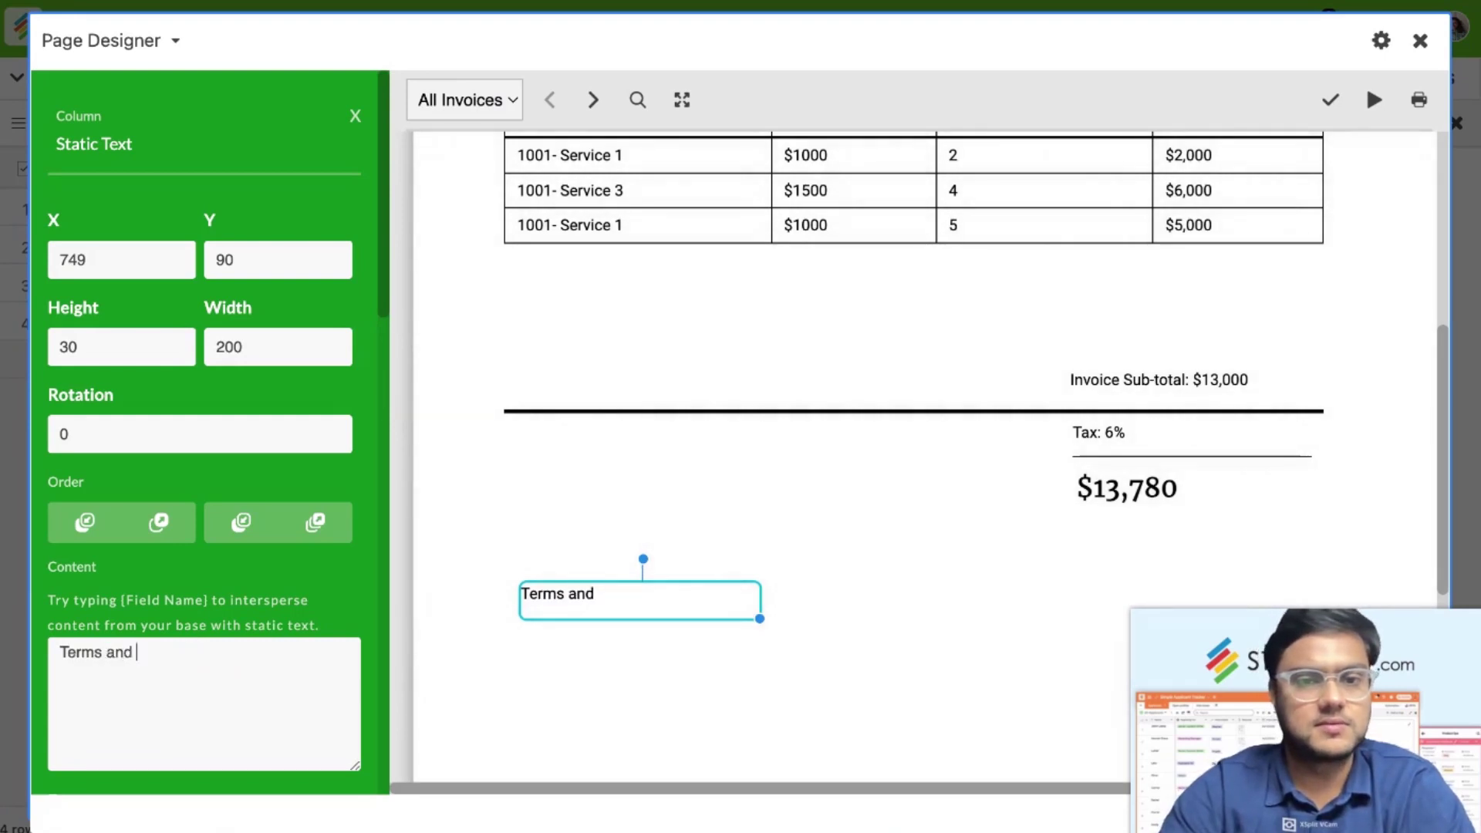
text(Conditions:)
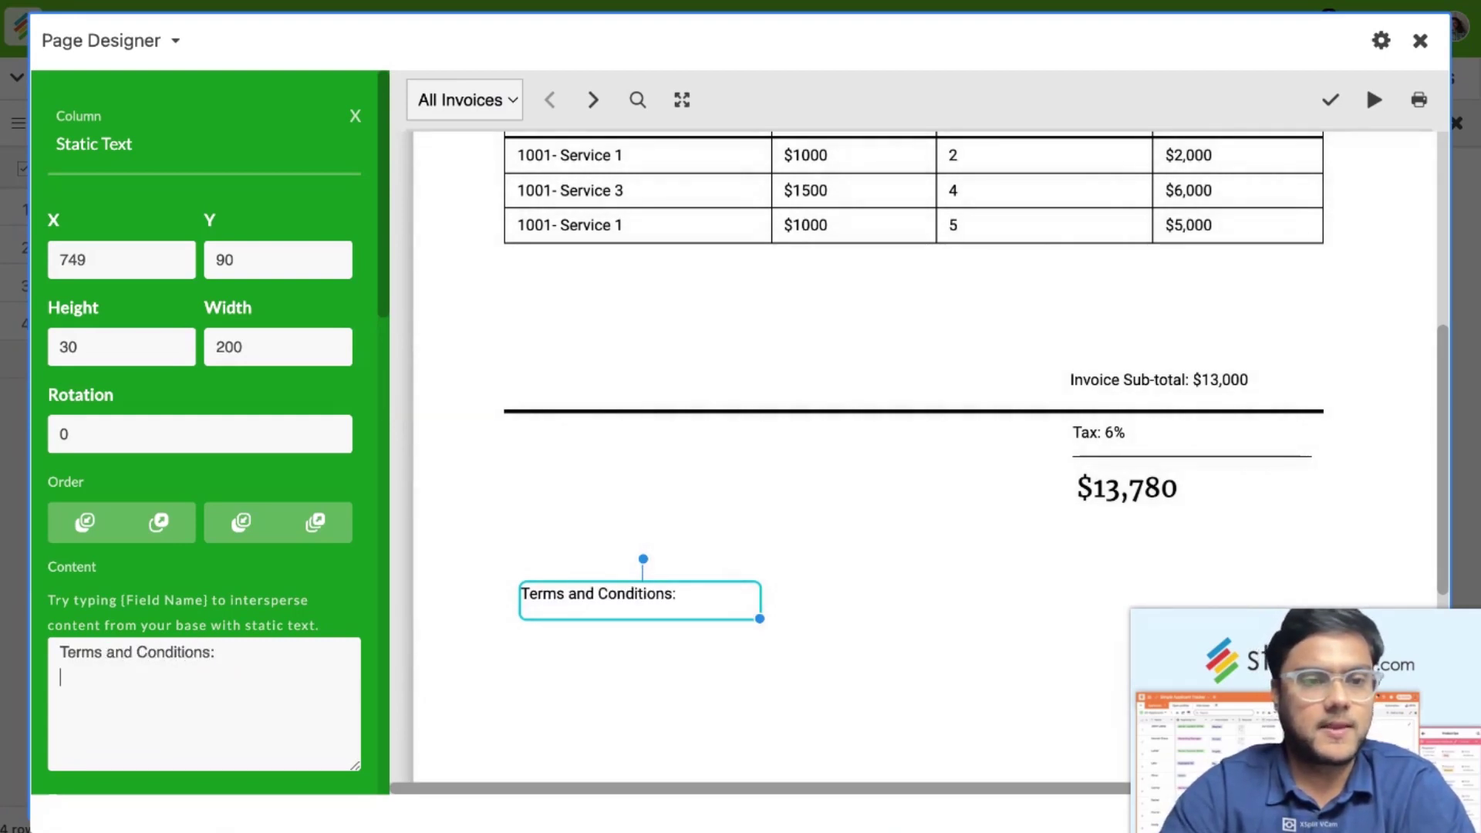
key(ctrl+v)
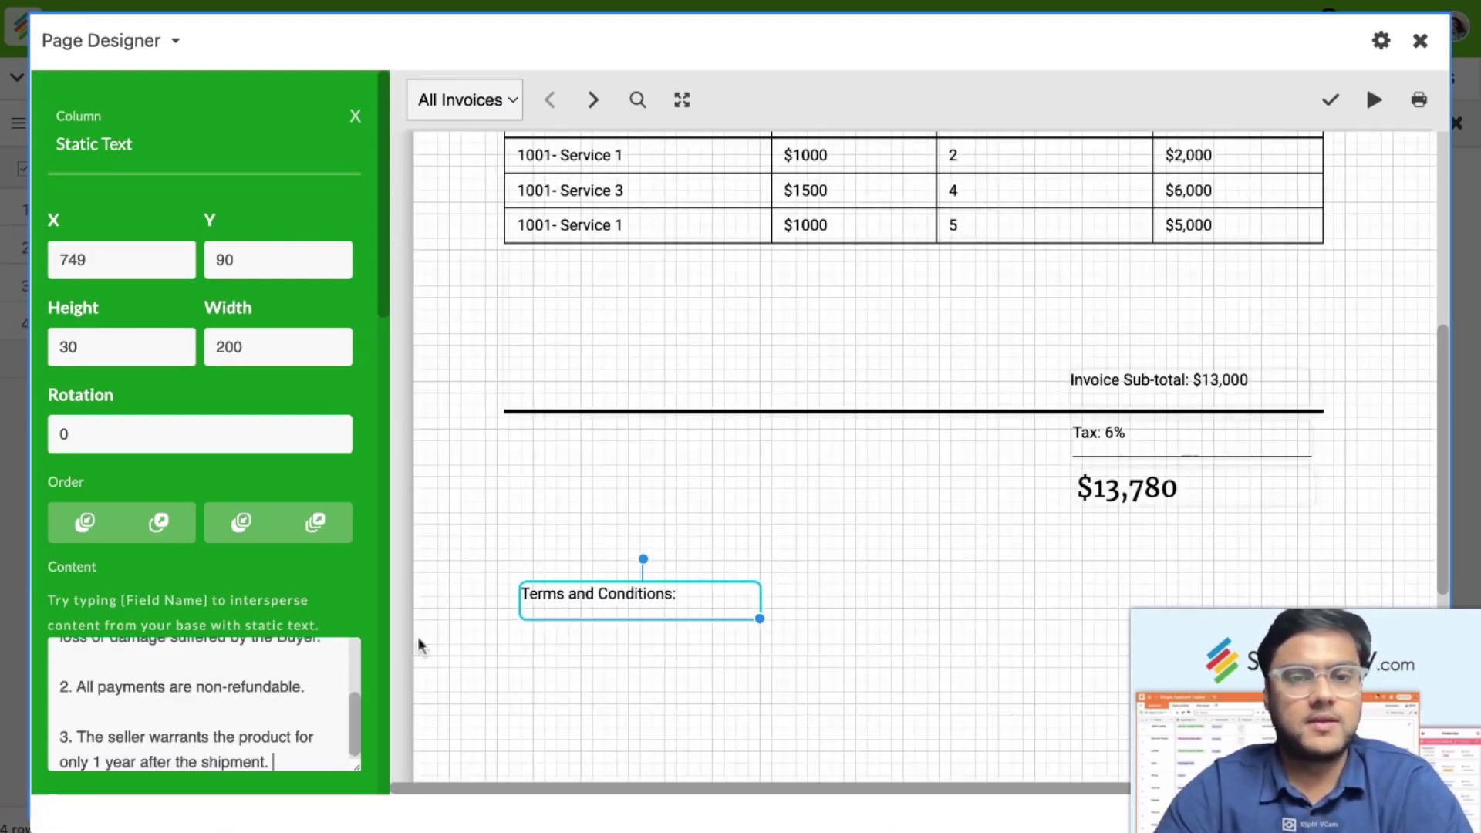
Step: Delete the three numbered clauses, leaving only the 'Terms and Conditions:' heading
mouse_move(760, 619)
mouse_down()
mouse_move(764, 644)
mouse_move(760, 619)
mouse_up()
scroll(68, 697, up, 5)
drag(68, 696, 307, 634)
scroll(306, 543, up, 7)
scroll(307, 543, up, 4)
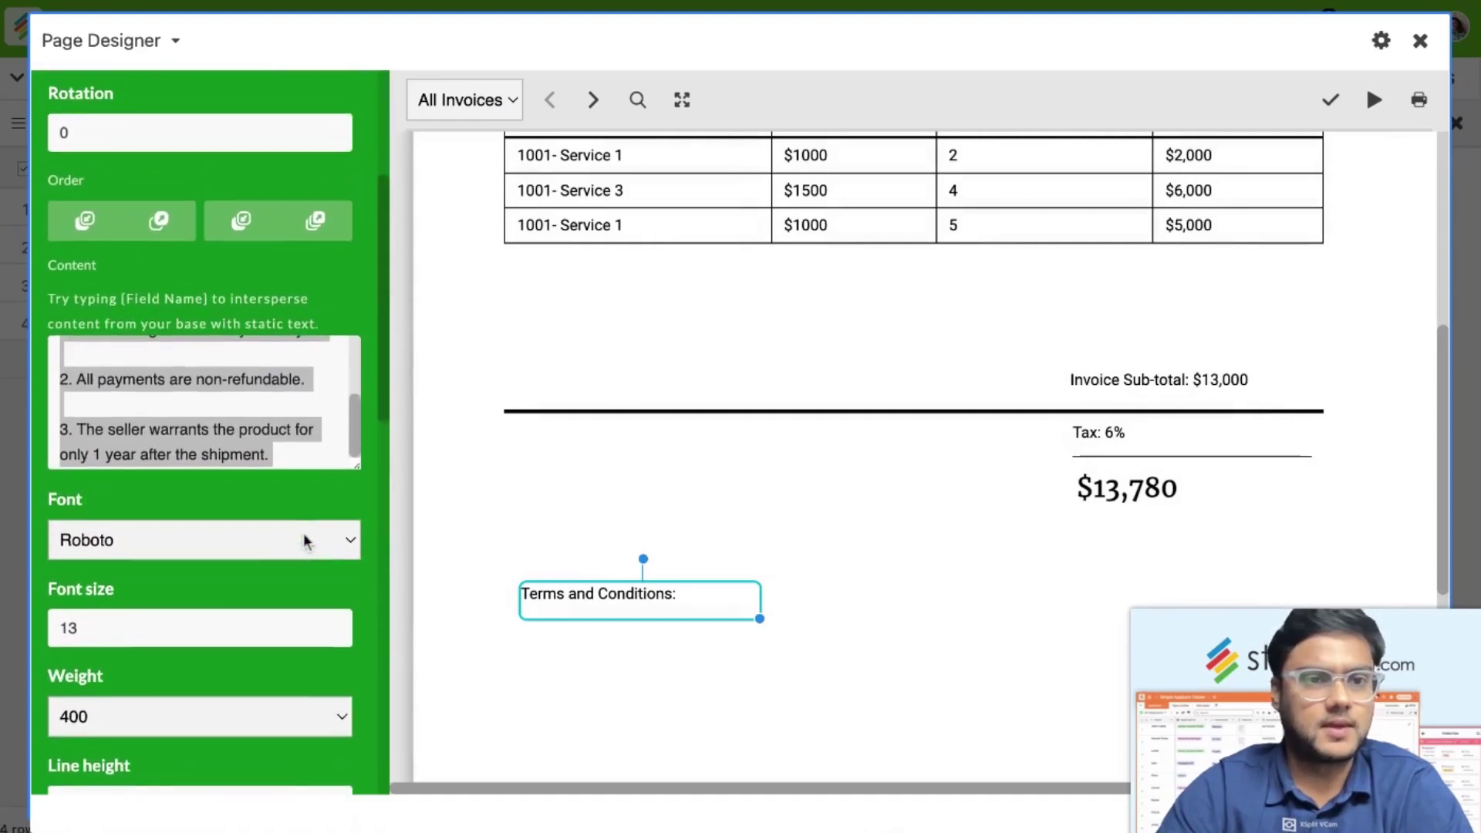
key(BackSpace)
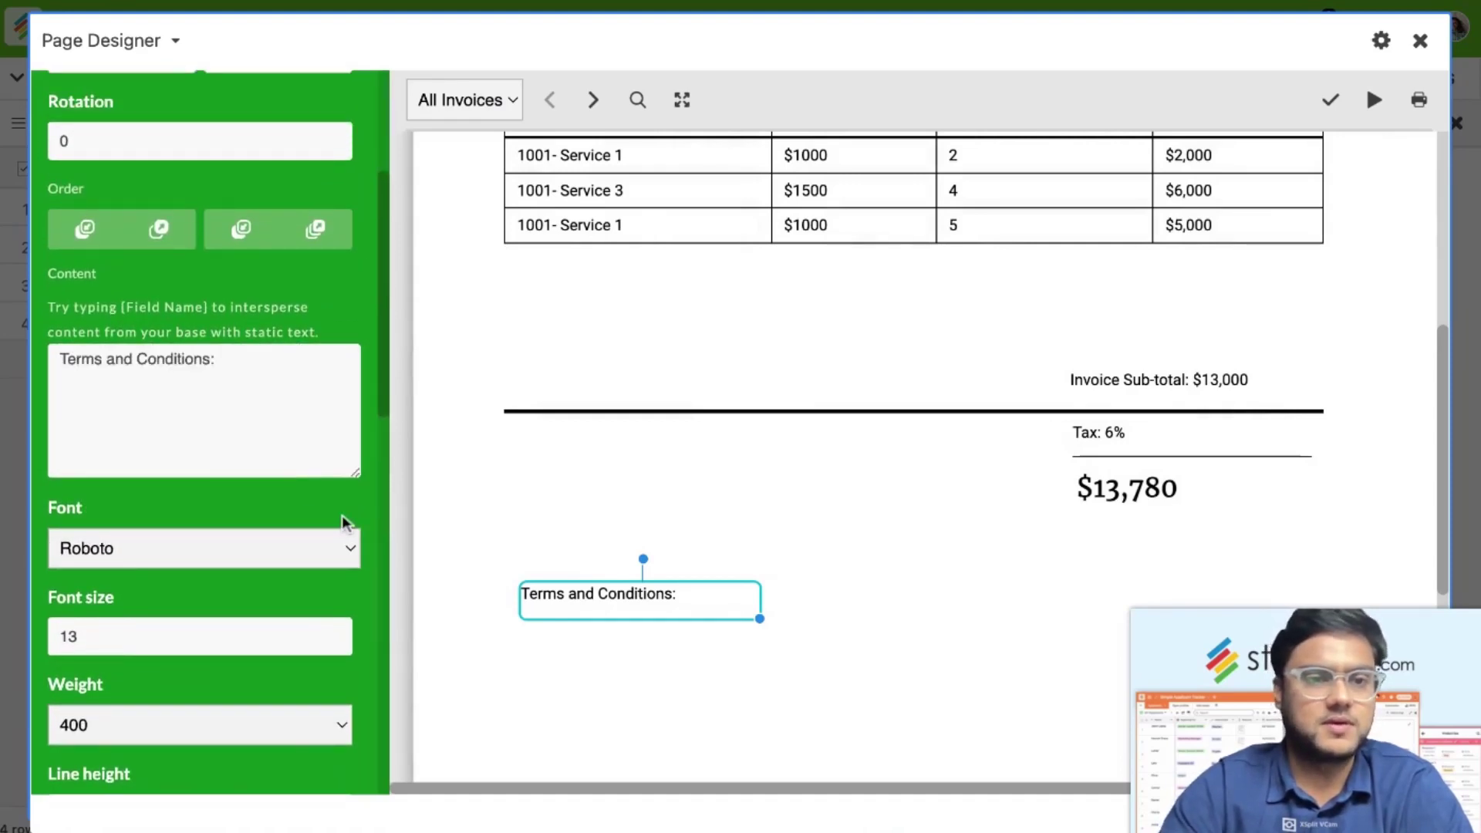
scroll(383, 472, down, 8)
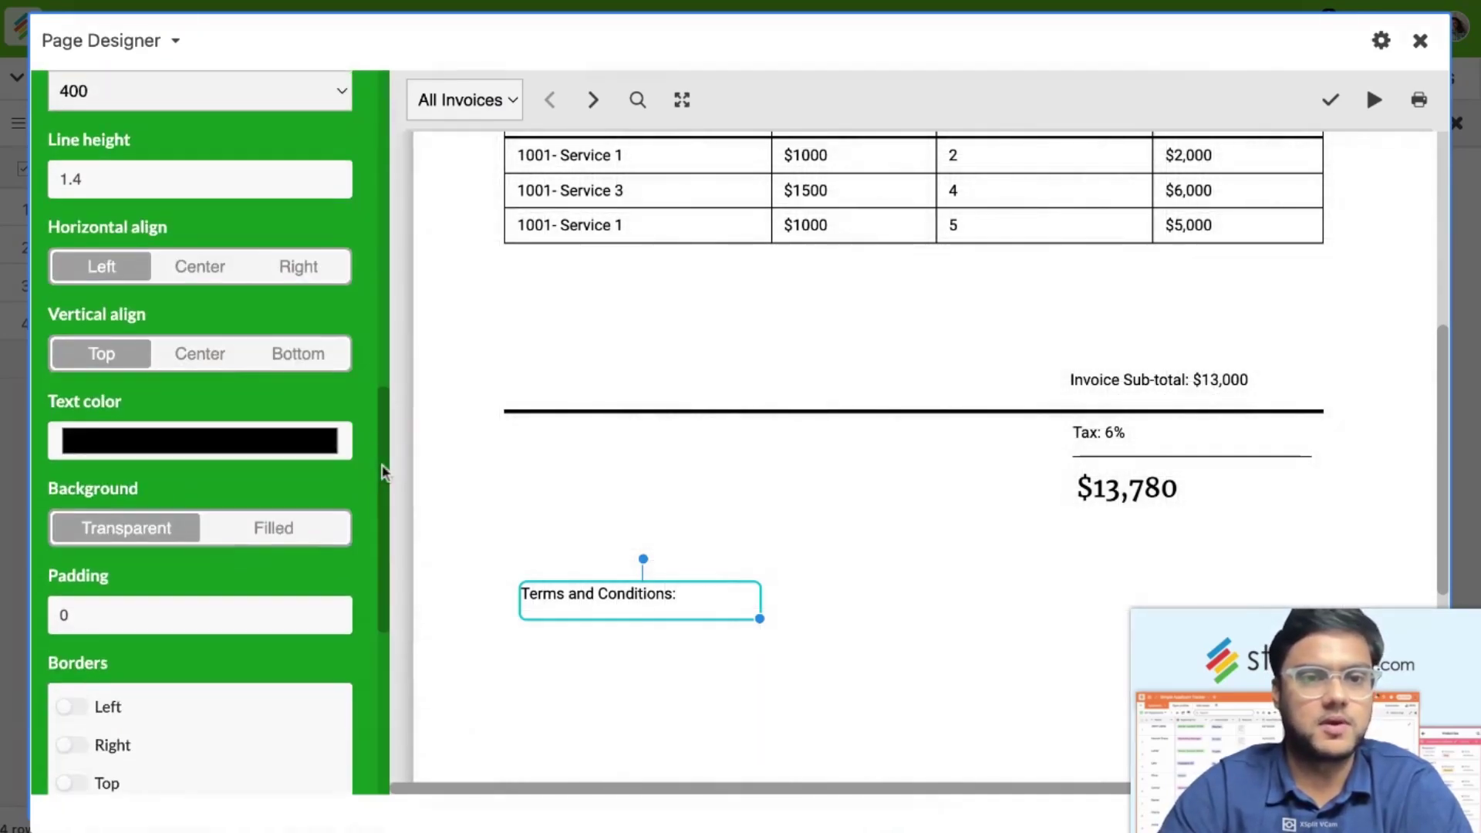
scroll(363, 476, up, 10)
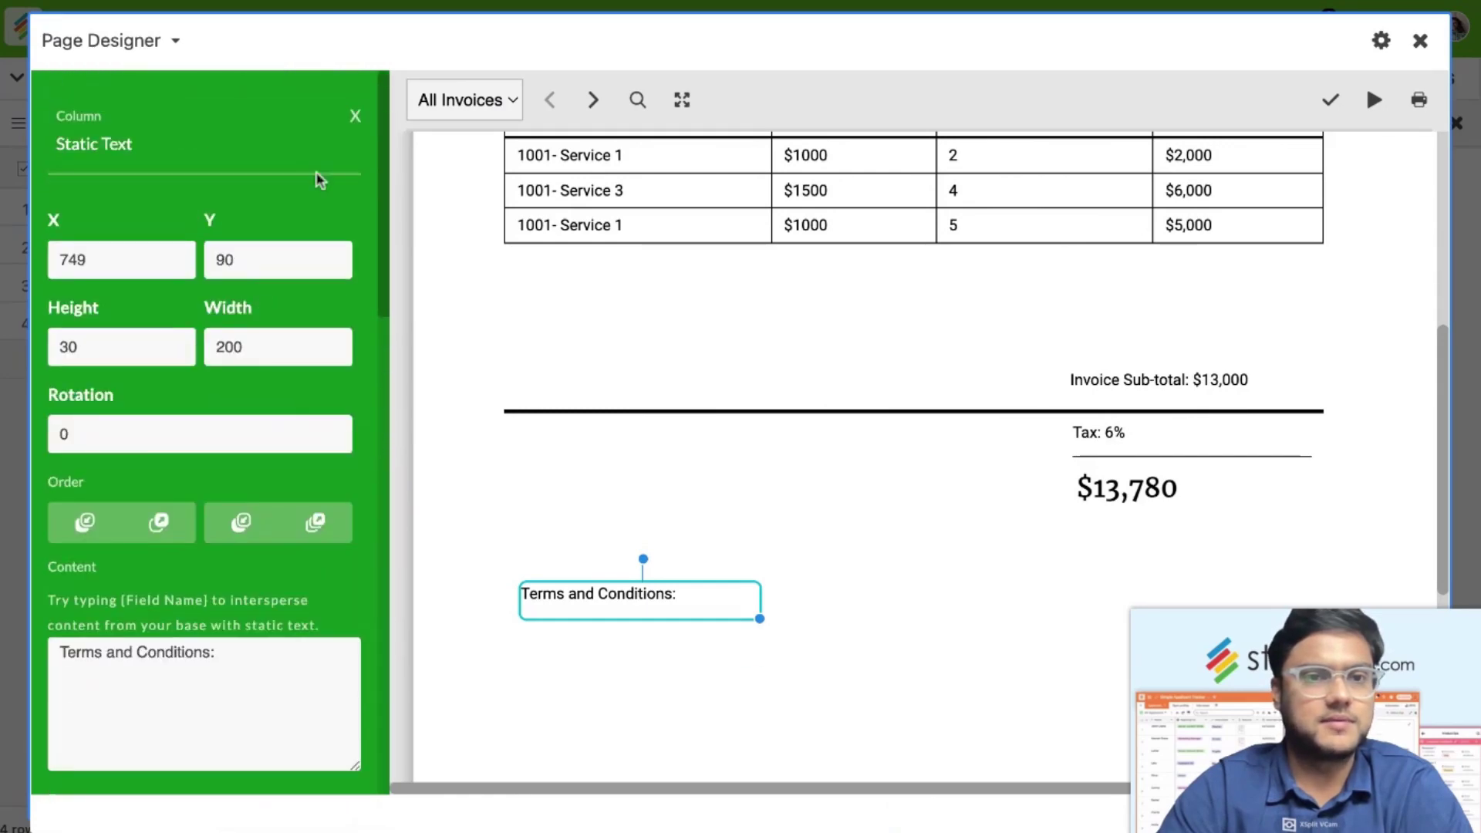
click(355, 119)
Step: Add a text box below the heading, paste in the three terms clauses, and enlarge it
drag(179, 165, 650, 664)
scroll(649, 665, down, 2)
click(679, 567)
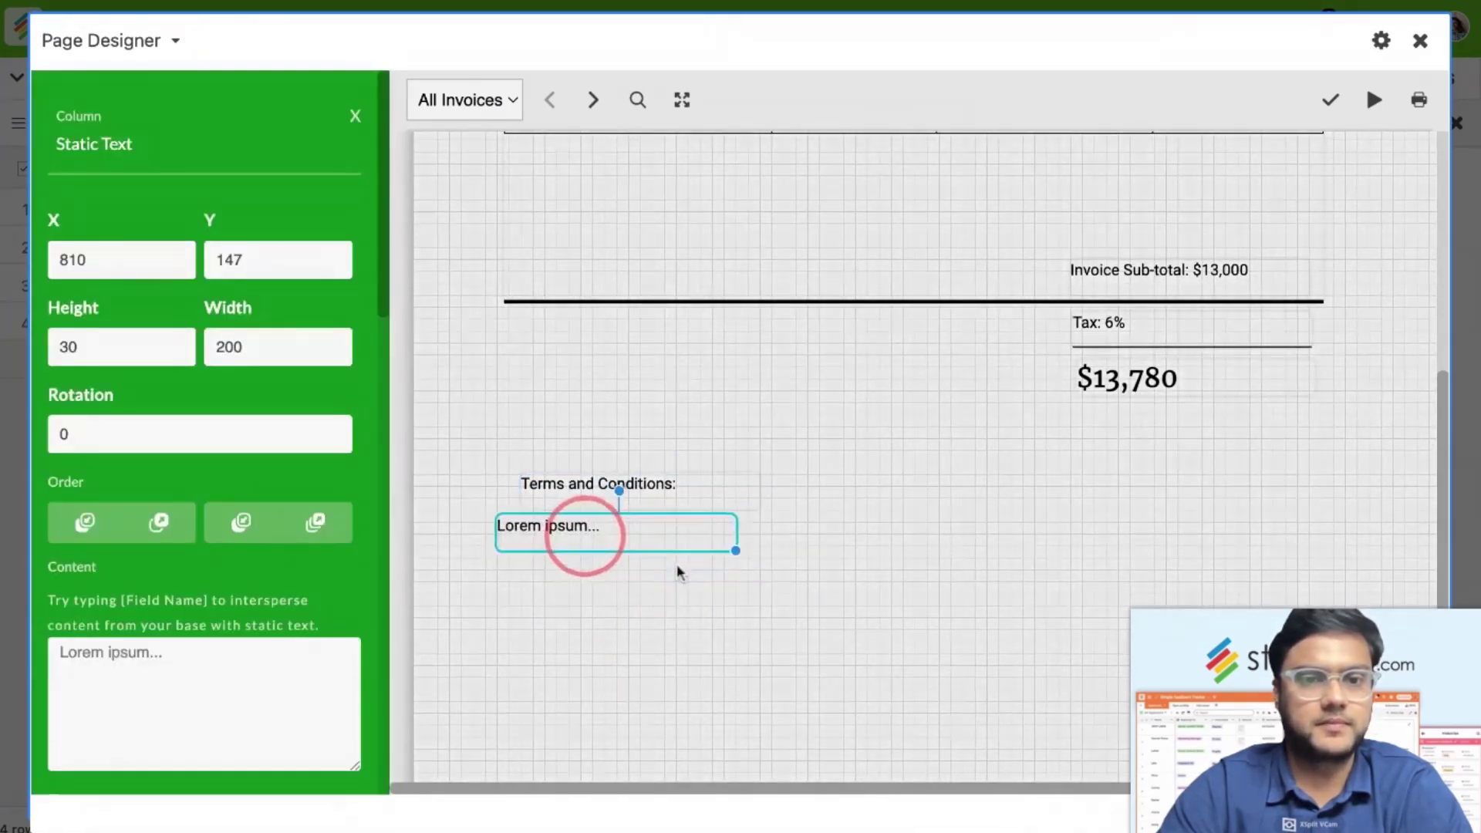
click(202, 702)
key(ctrl+a)
text(1. The seller shall not be liable to the Buyer directly or indirectly for any loss or damage suffered by the Buyer.  2. All payments are non-refundable.  3. The seller warrants the product for only 1 year after the shipment.)
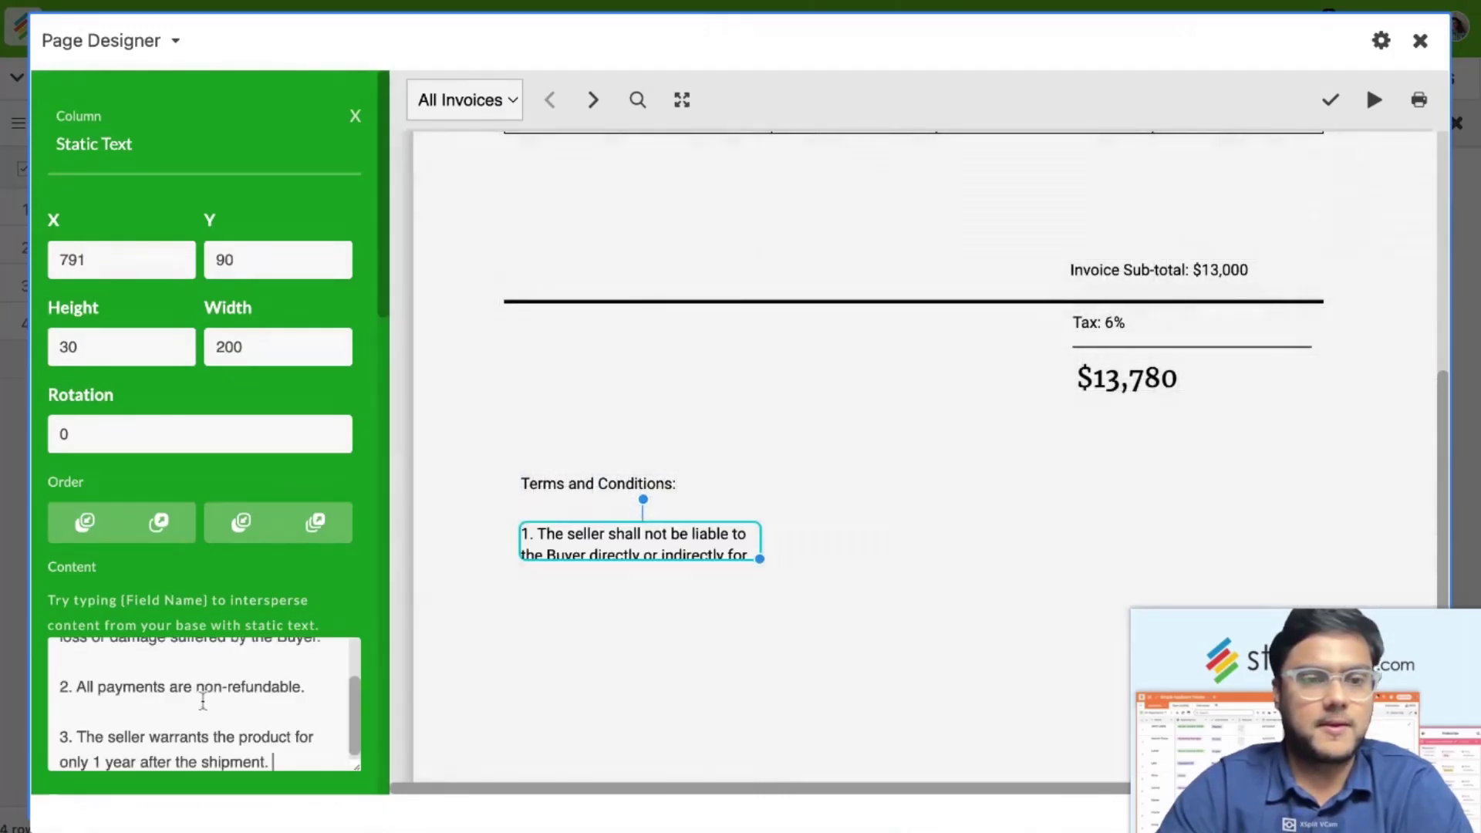
drag(760, 558, 1095, 671)
scroll(995, 639, down, 2)
drag(1096, 545, 1188, 562)
Step: Set the Terms and Conditions heading font size to 18
click(704, 356)
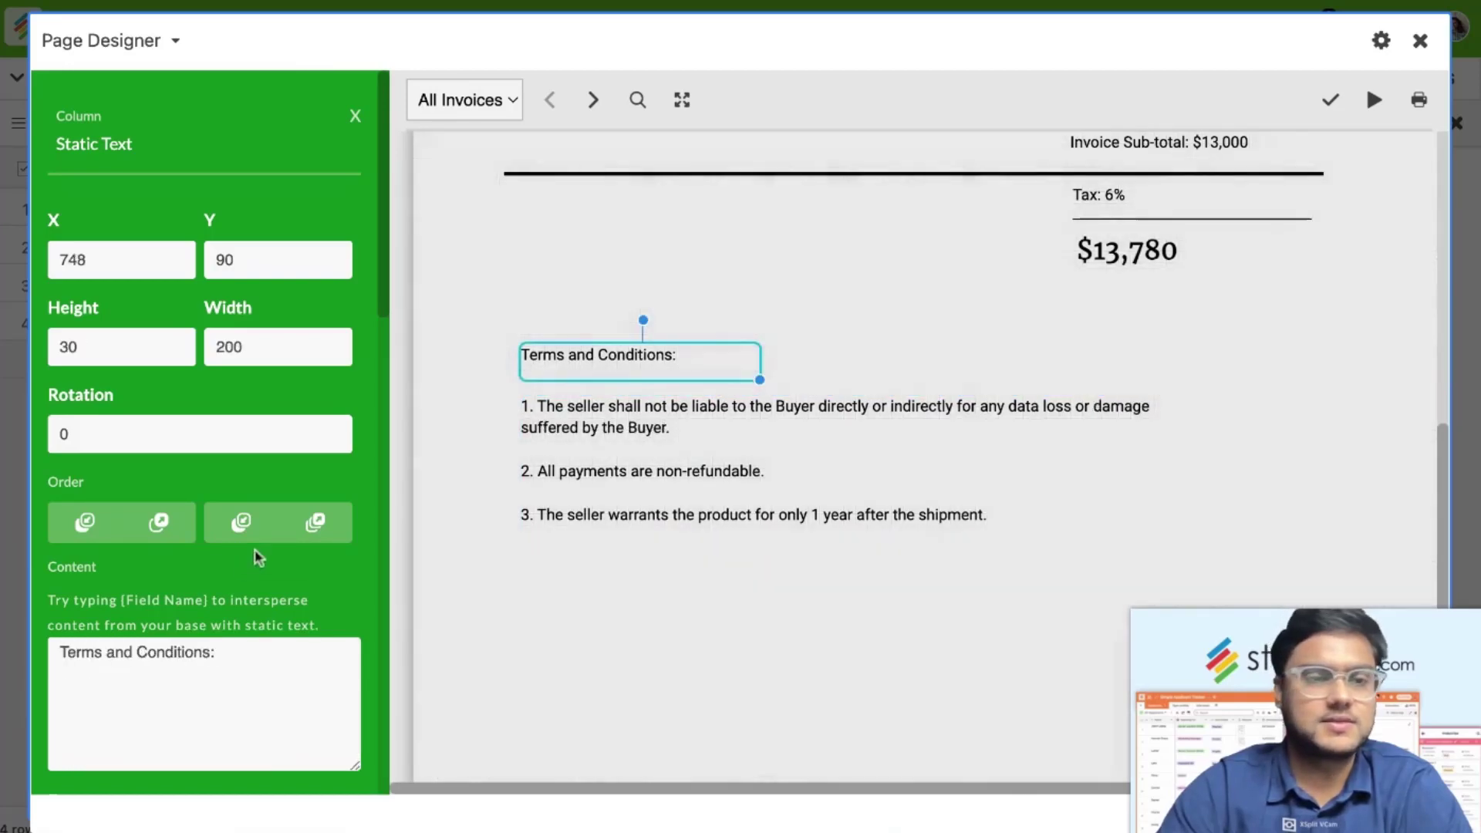
scroll(257, 557, down, 5)
double_click(171, 317)
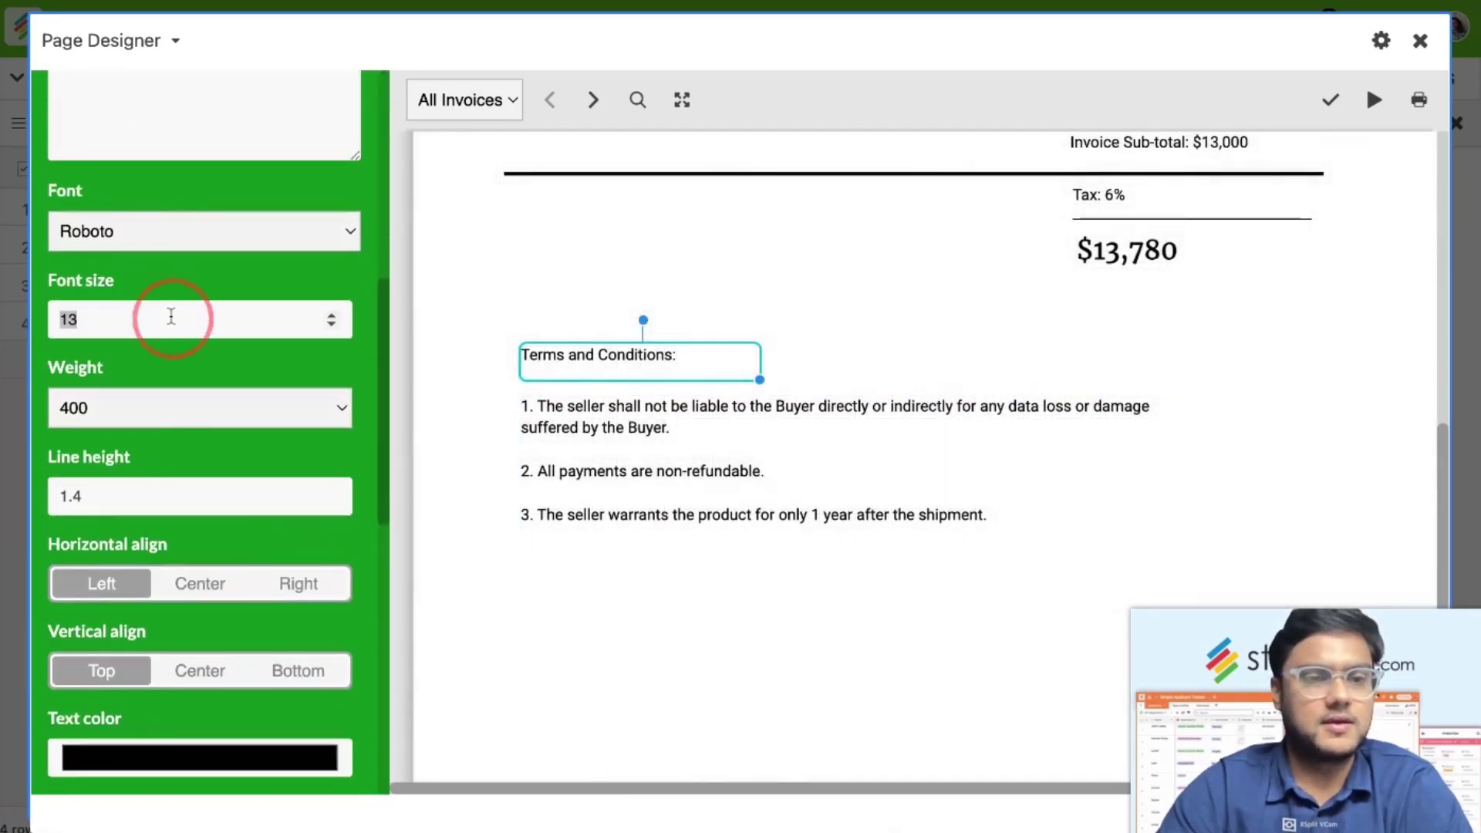
text(18)
Step: Widen the terms clauses box so clause 1 fits on one line
click(678, 472)
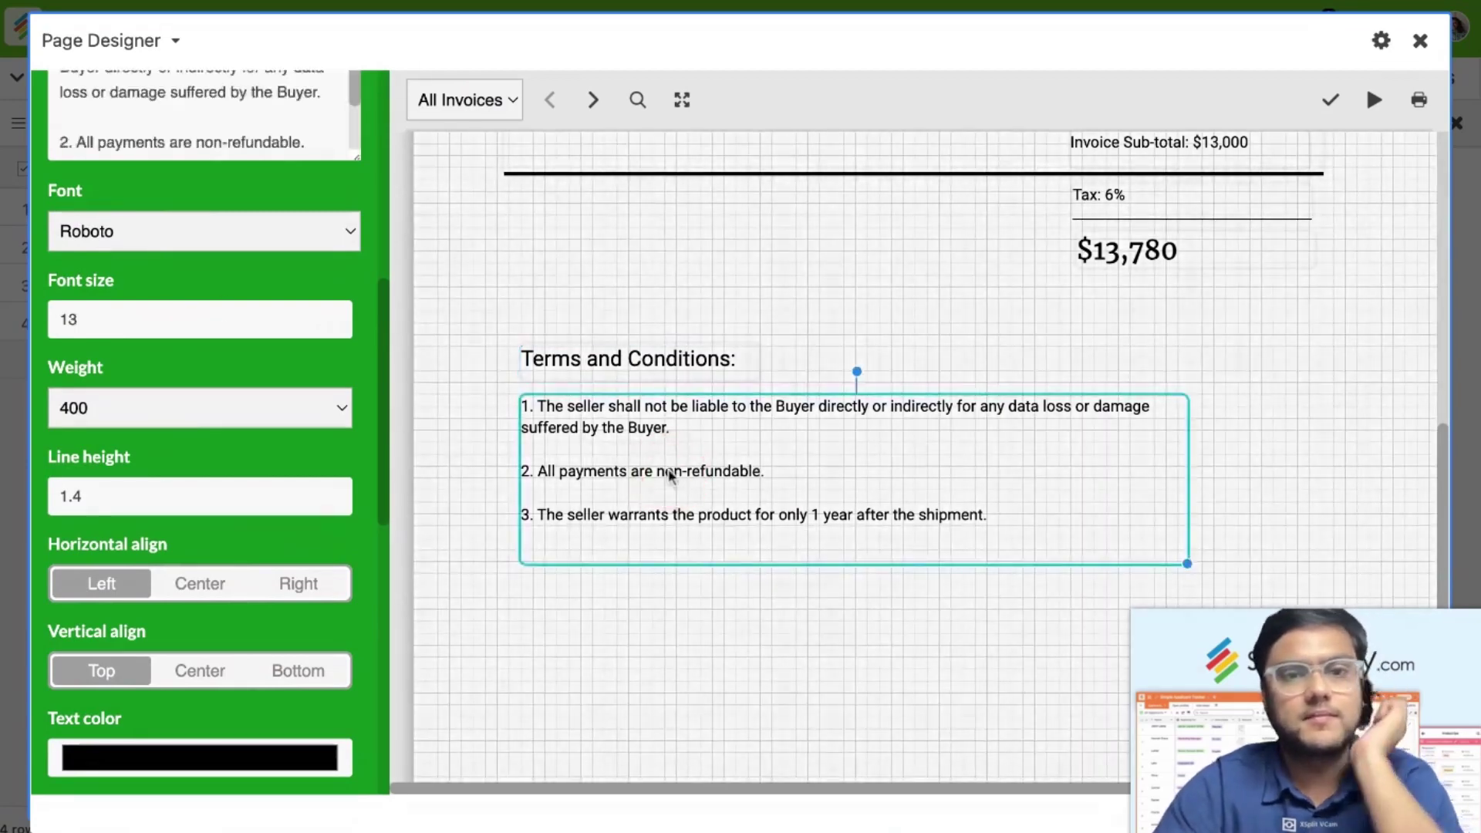
click(775, 578)
click(1043, 532)
drag(1187, 565, 1343, 559)
click(913, 664)
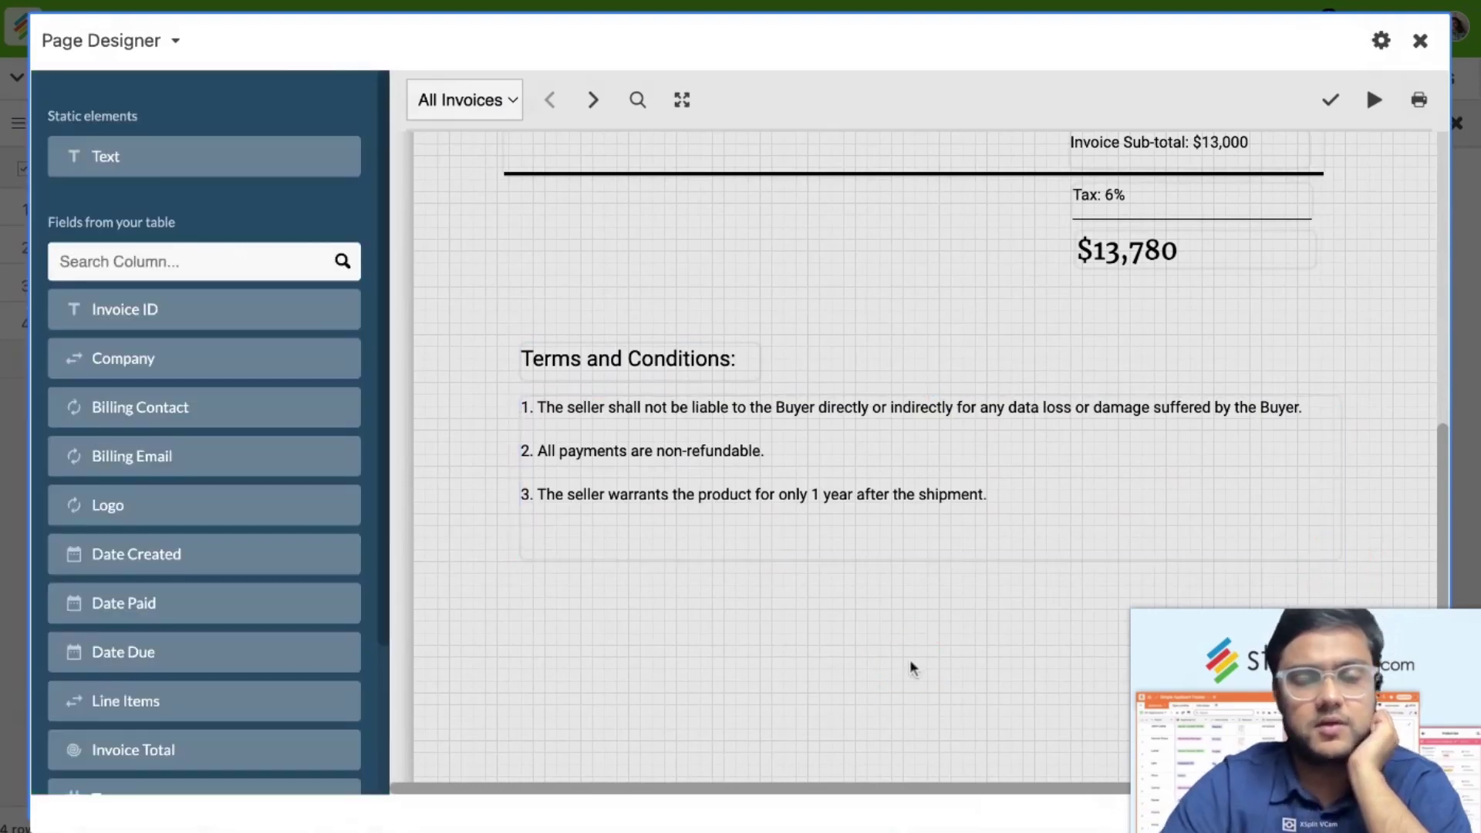
Step: Scroll to the top and step forward through the records to invoice 1004
scroll(913, 664, up, 10)
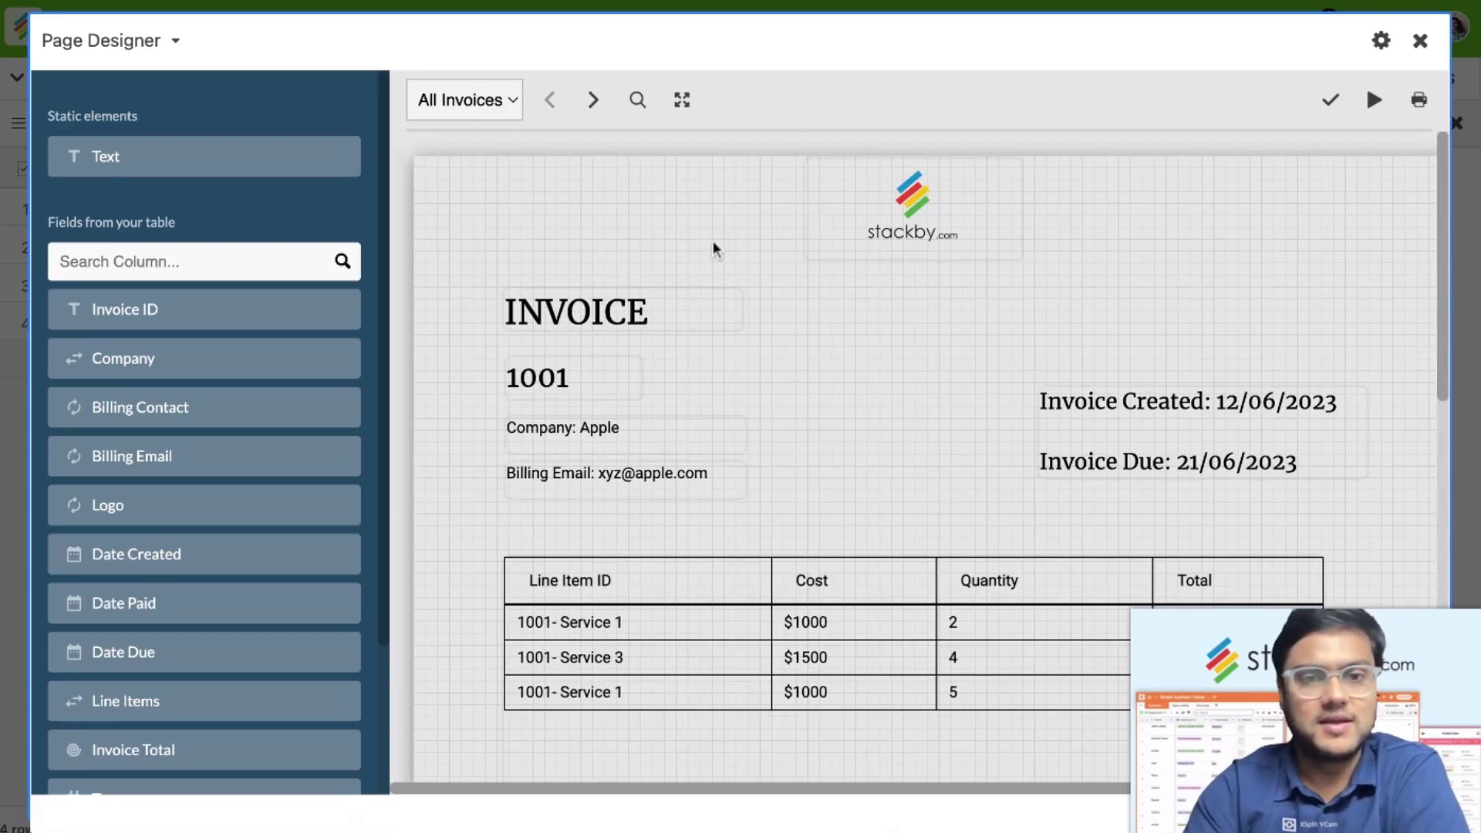
click(594, 100)
click(594, 102)
click(594, 101)
Step: Step back to invoice 1001 and finish editing the invoice layout
click(550, 102)
click(551, 101)
click(551, 102)
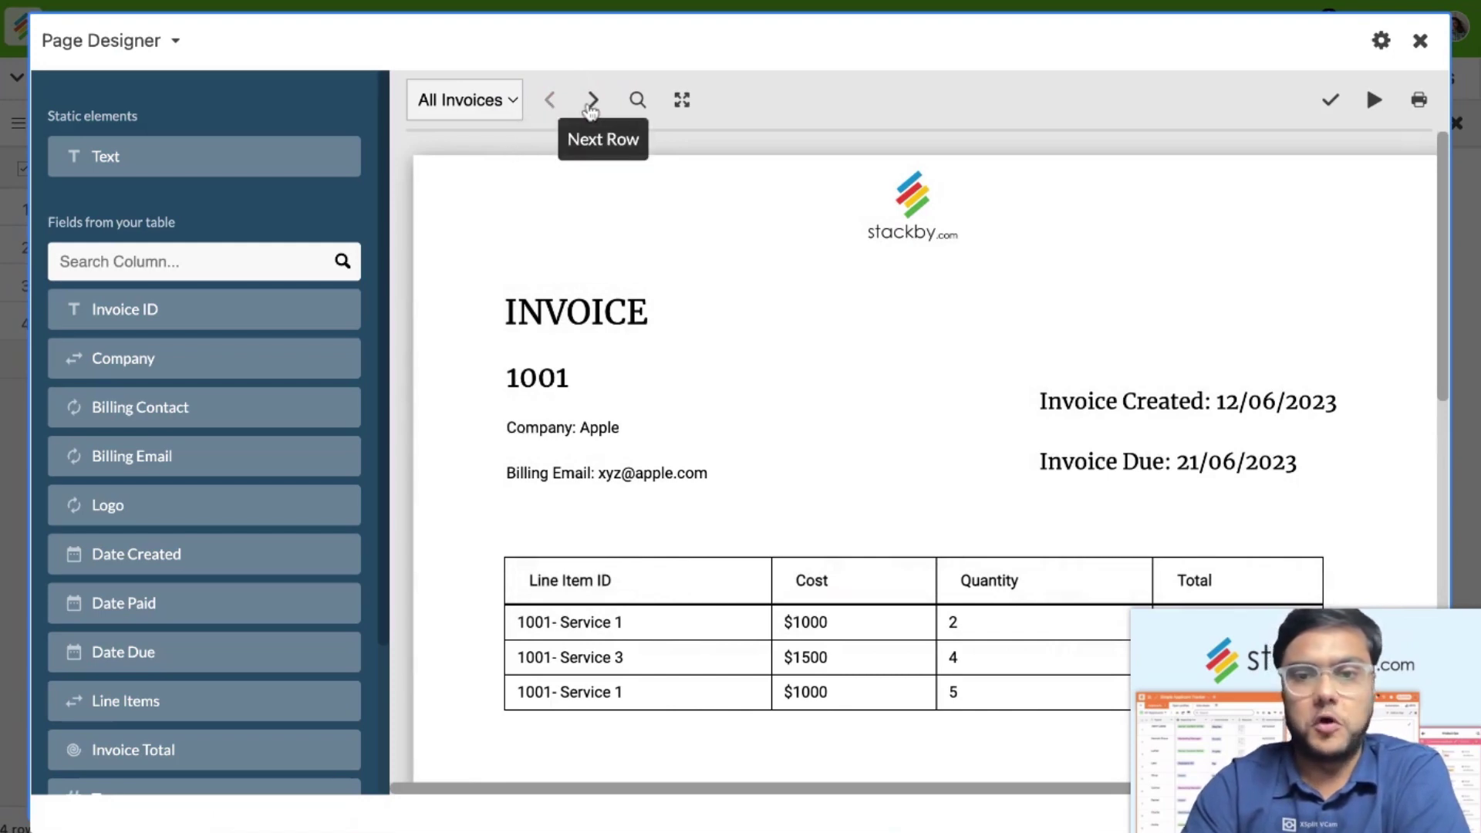
click(1331, 104)
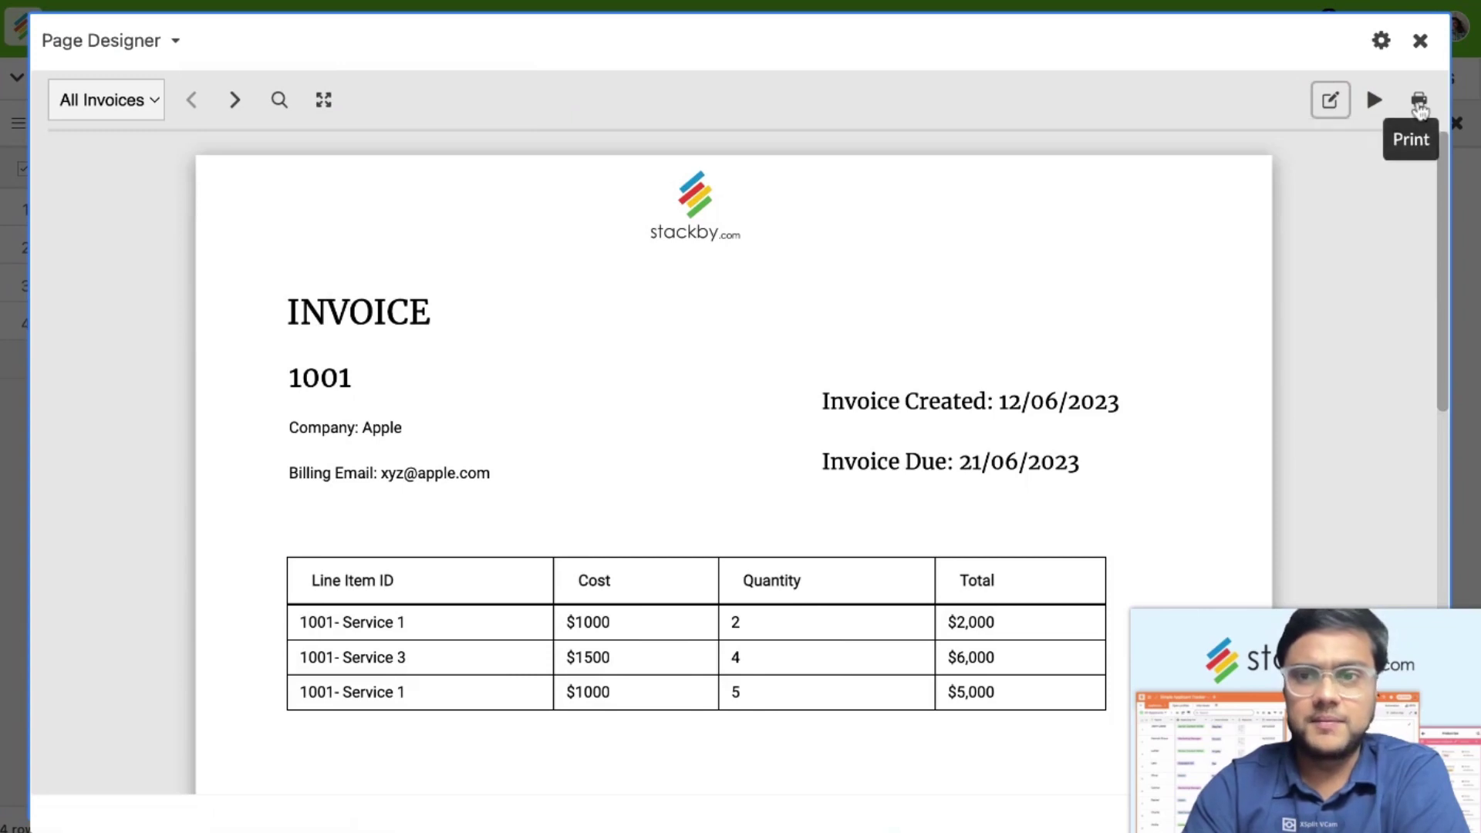
click(1420, 103)
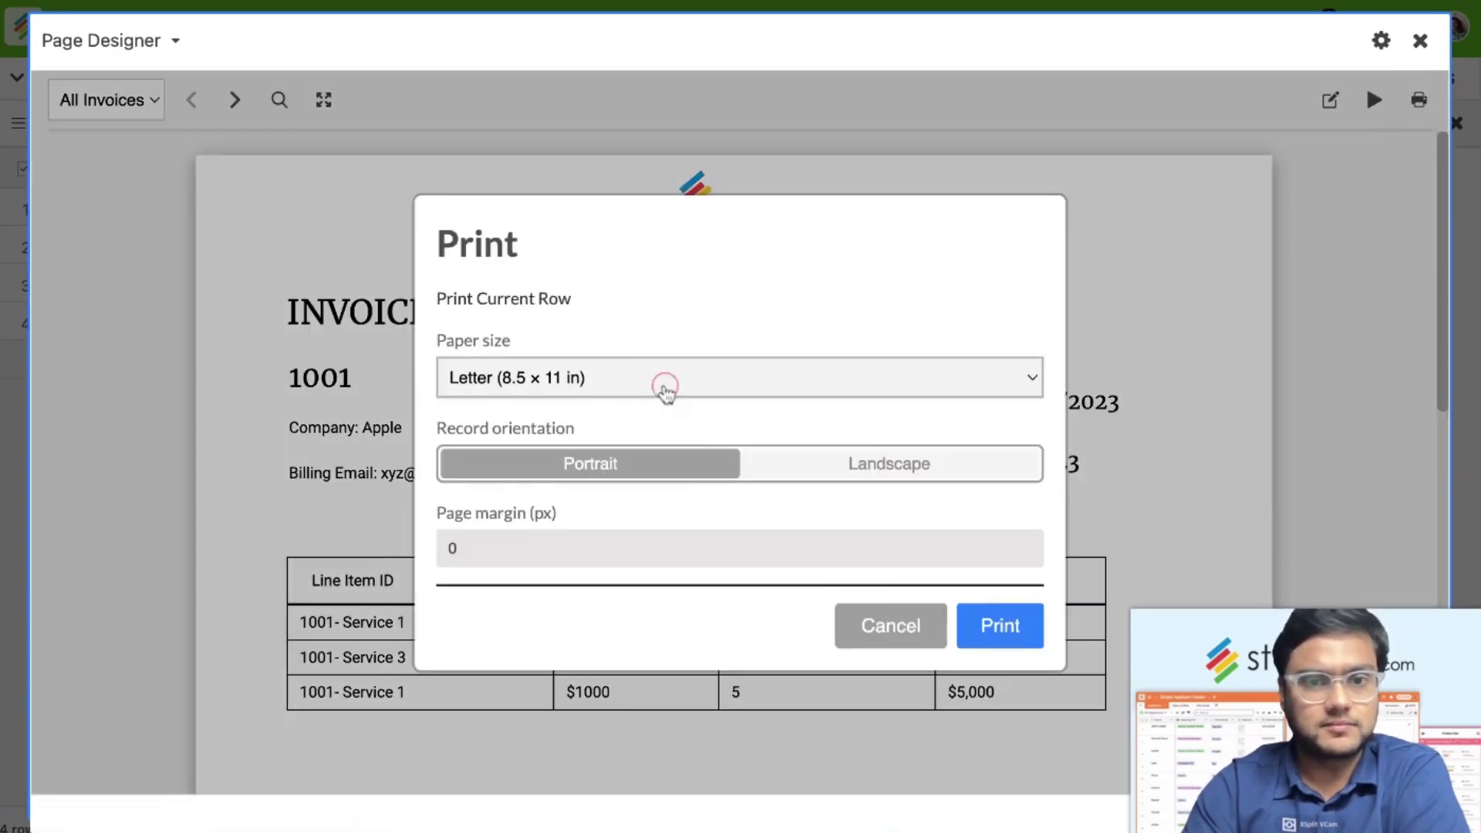
click(668, 395)
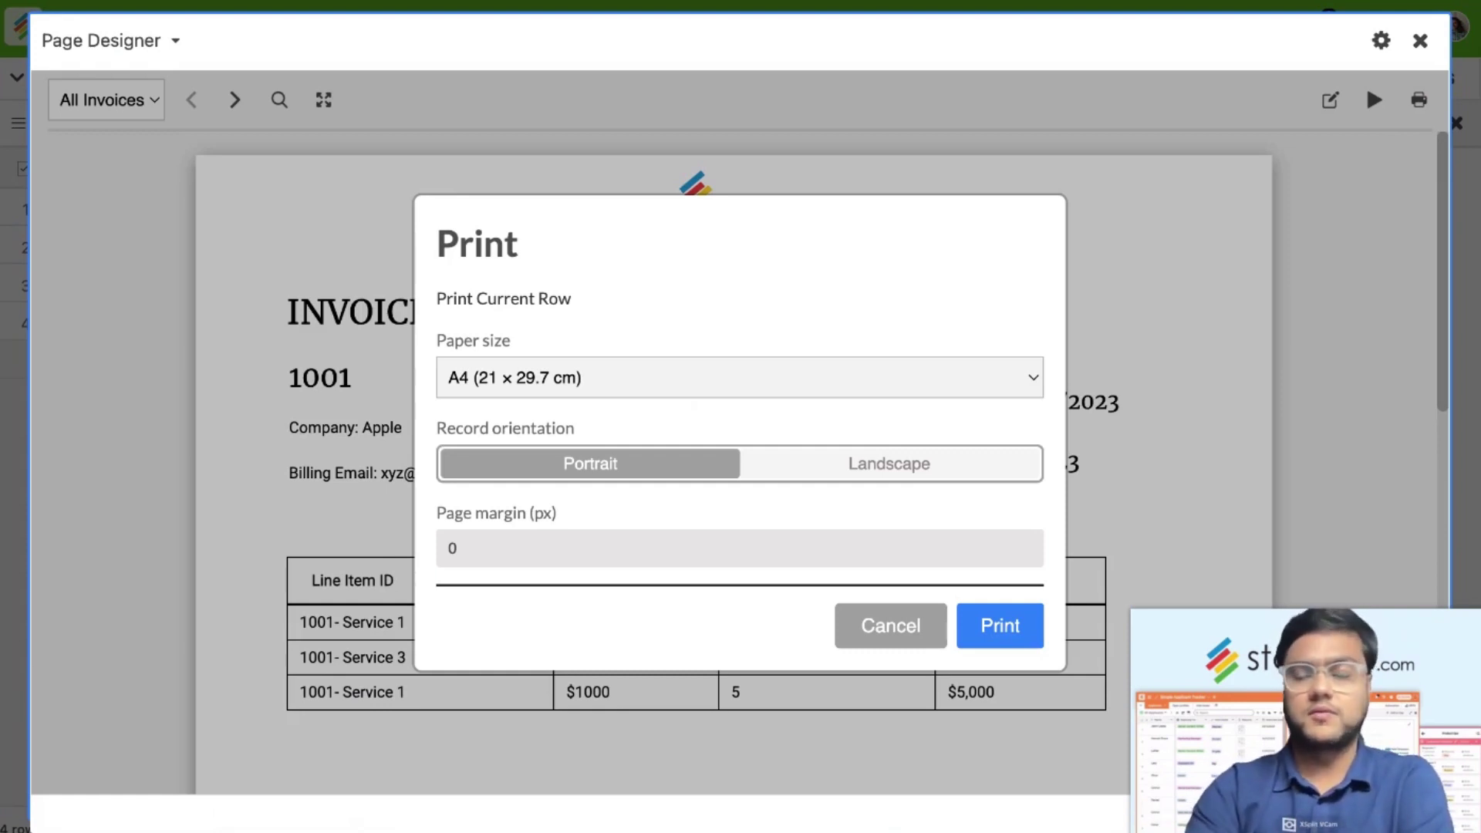
click(899, 628)
scroll(1045, 457, down, 10)
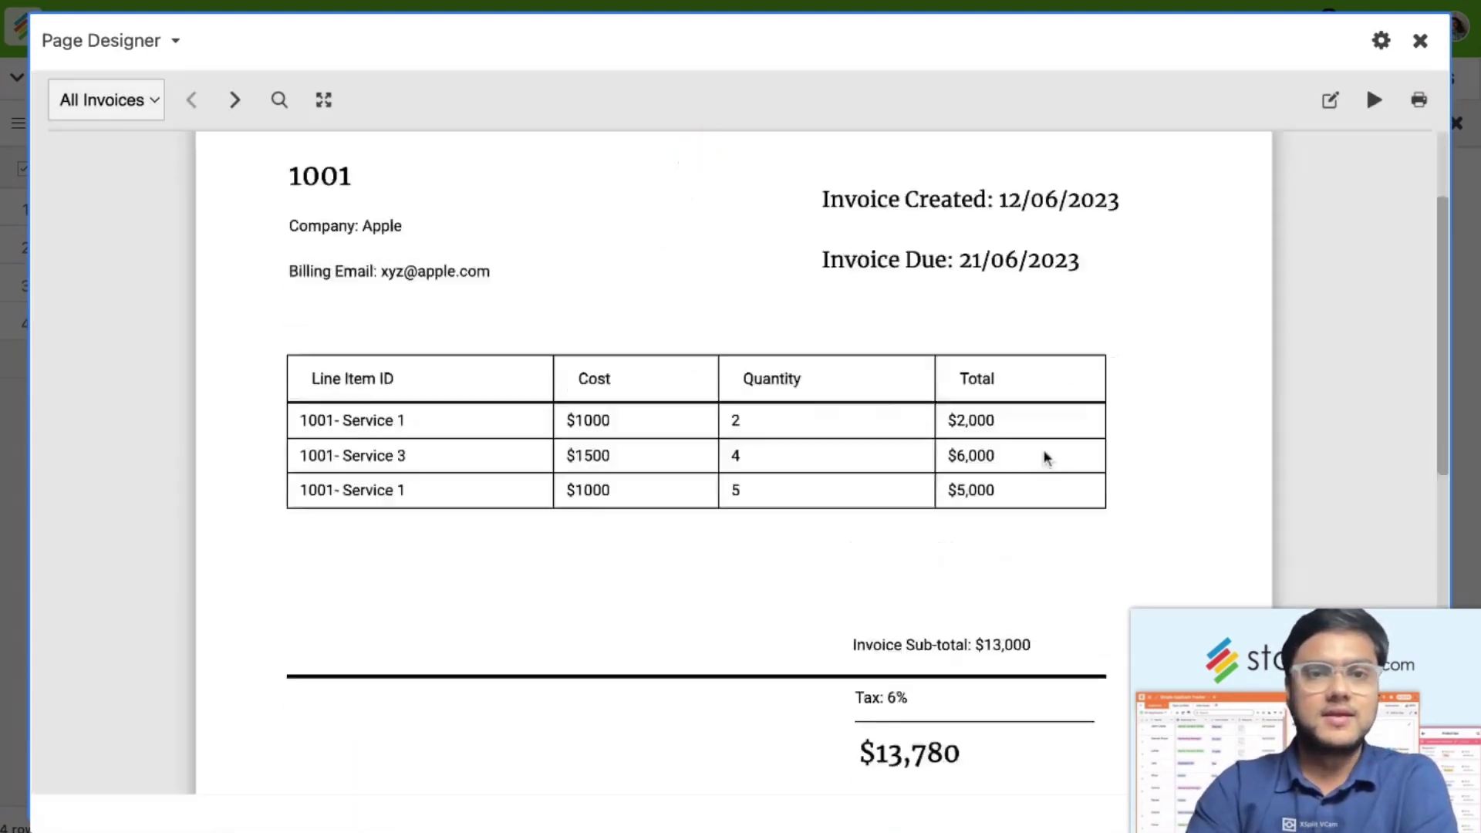
scroll(1045, 456, up, 10)
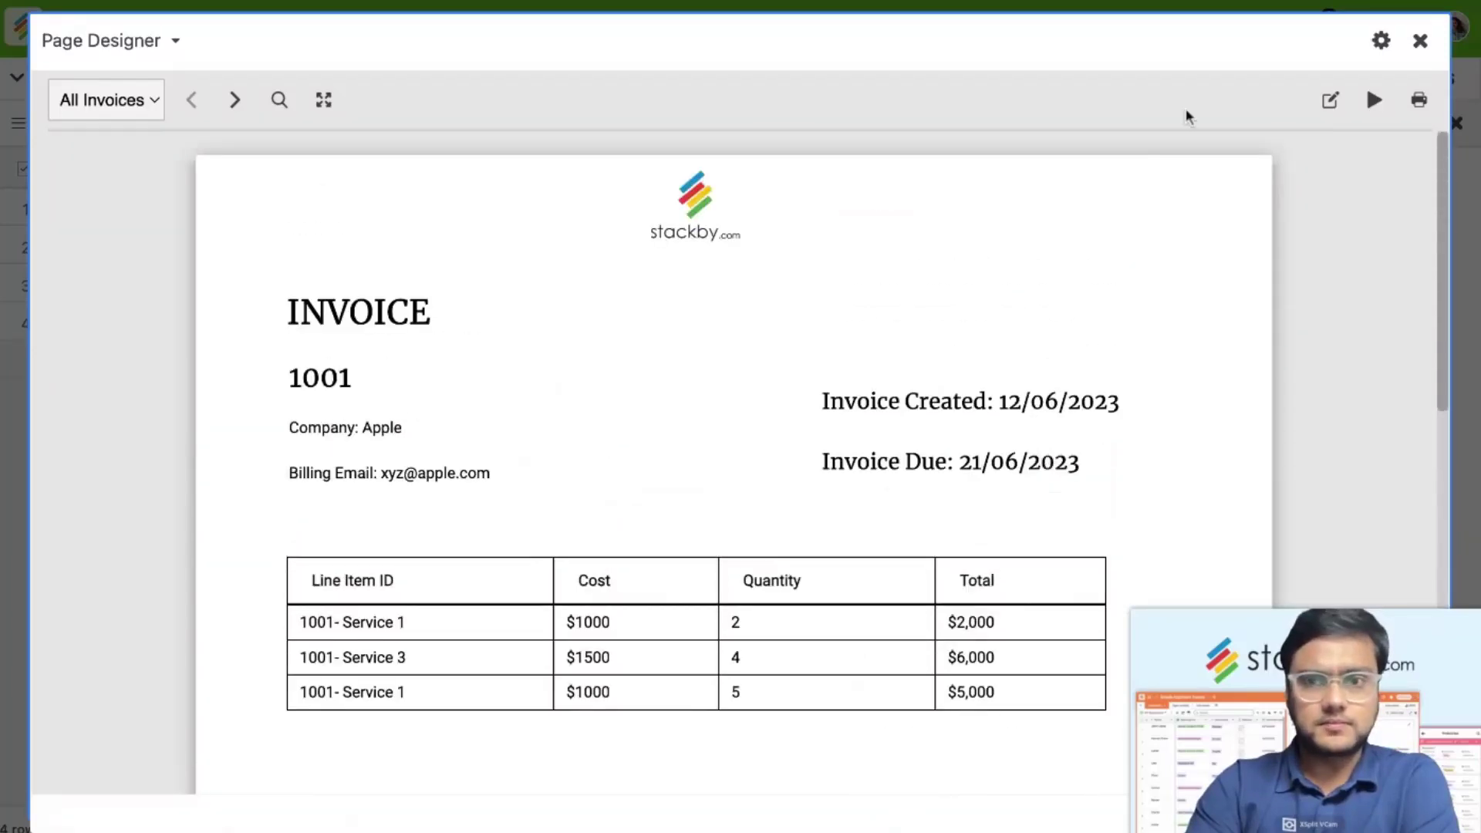
scroll(849, 415, down, 8)
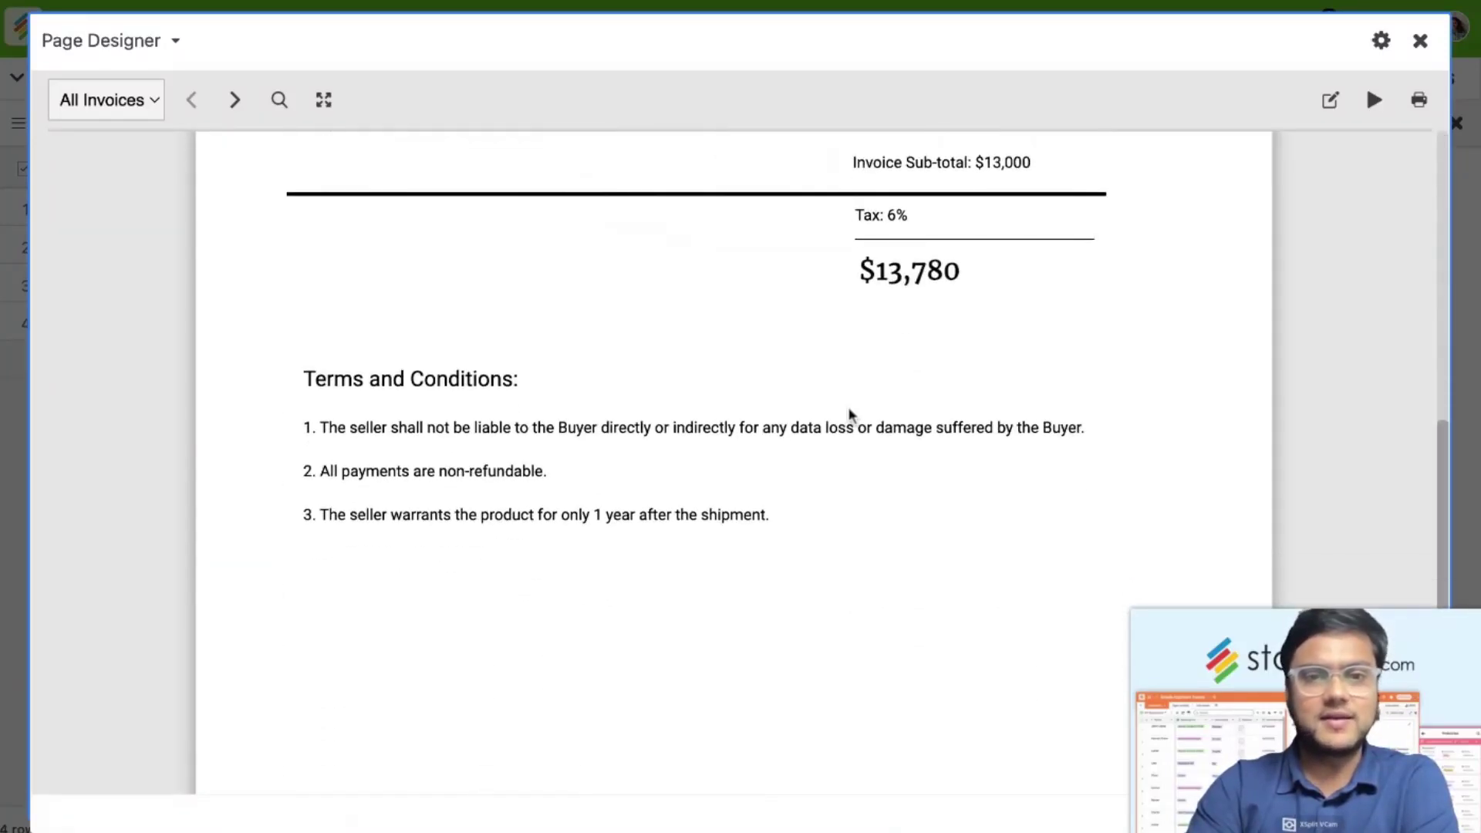
scroll(849, 415, up, 7)
scroll(849, 415, up, 2)
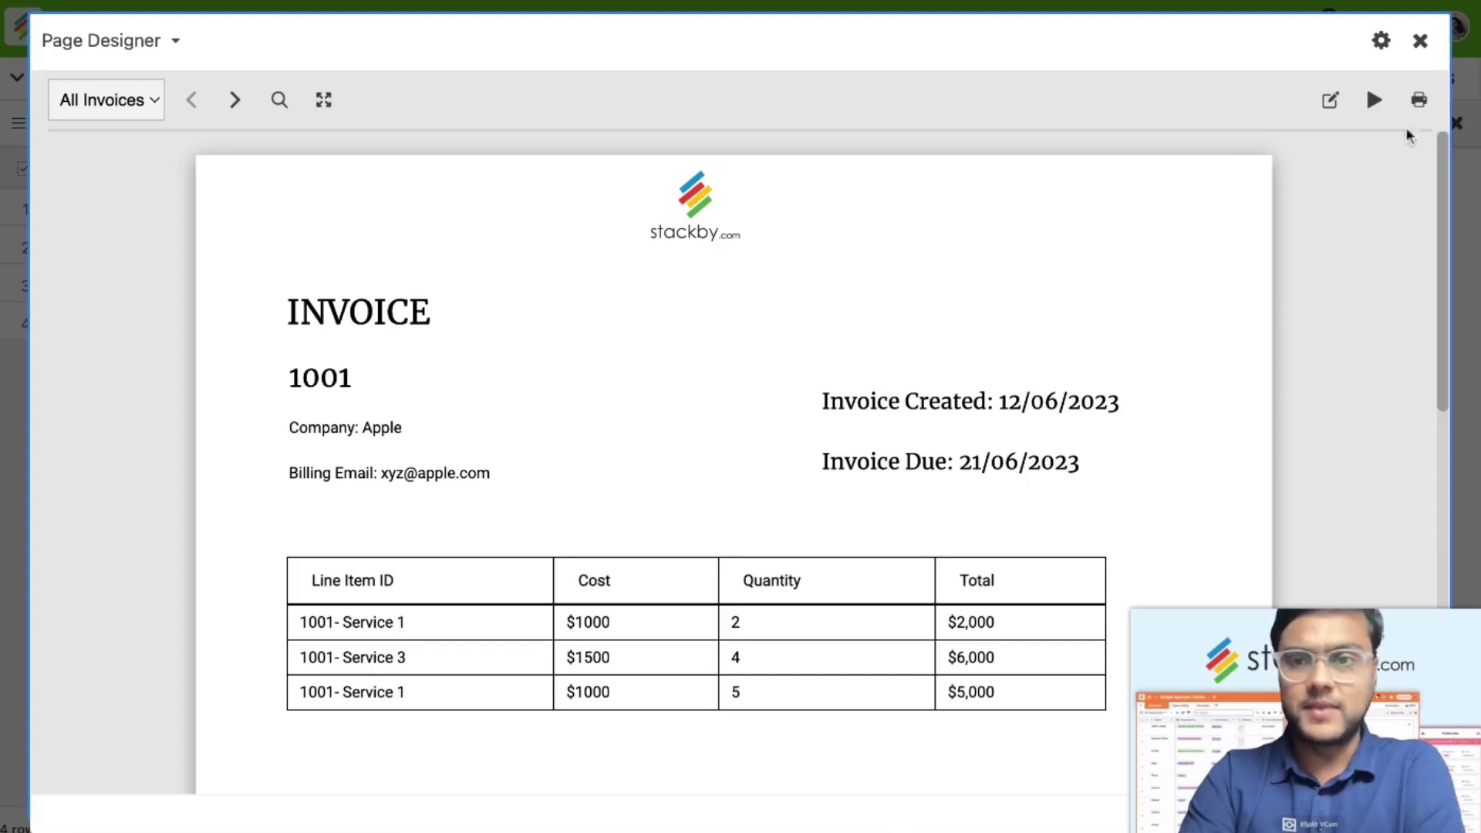
Step: Close the full-screen Page Designer, switch to the Invoice Dashboard, and resume the Invoice Creator app
click(1420, 41)
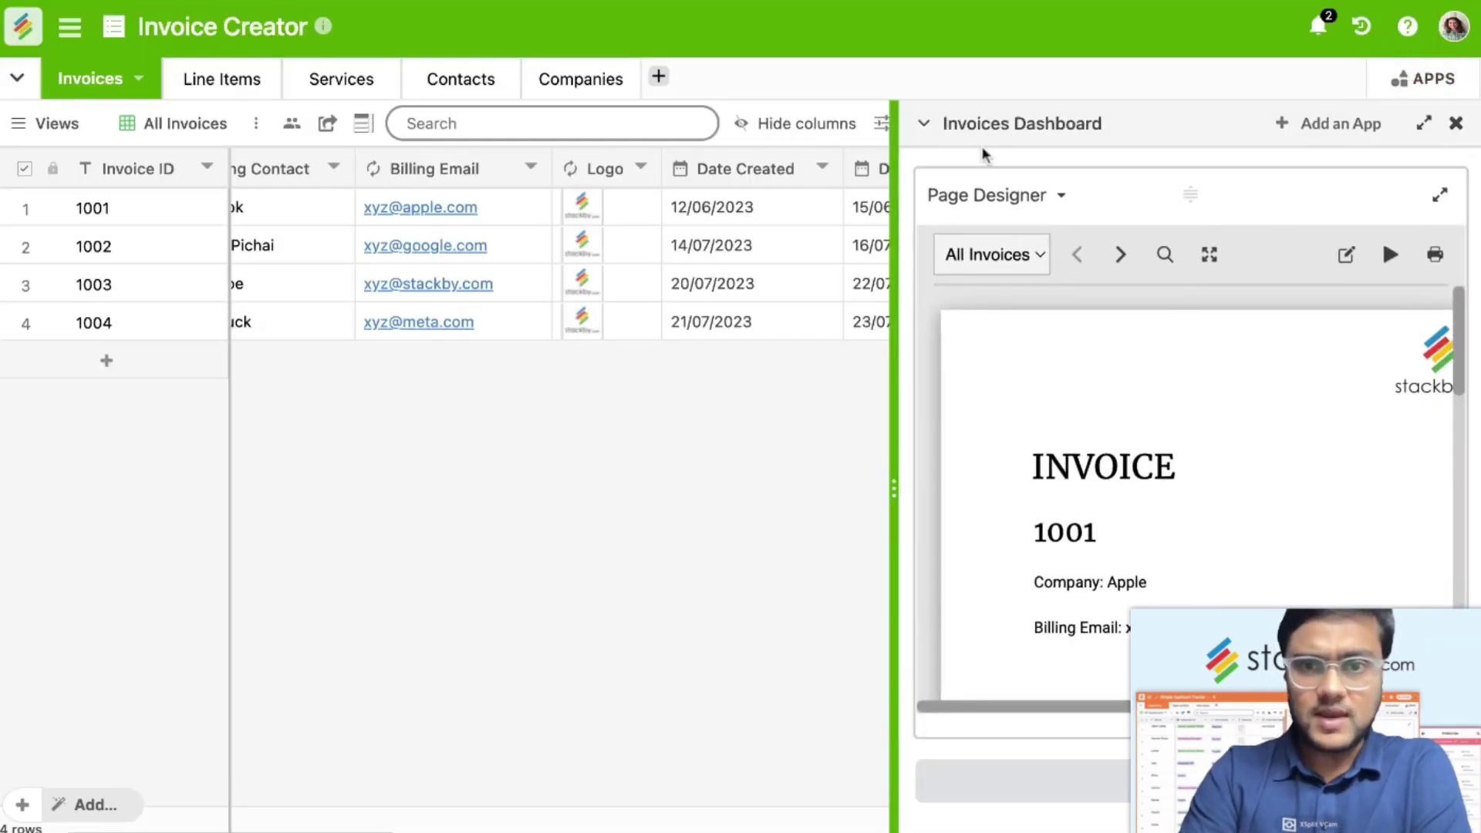
click(924, 123)
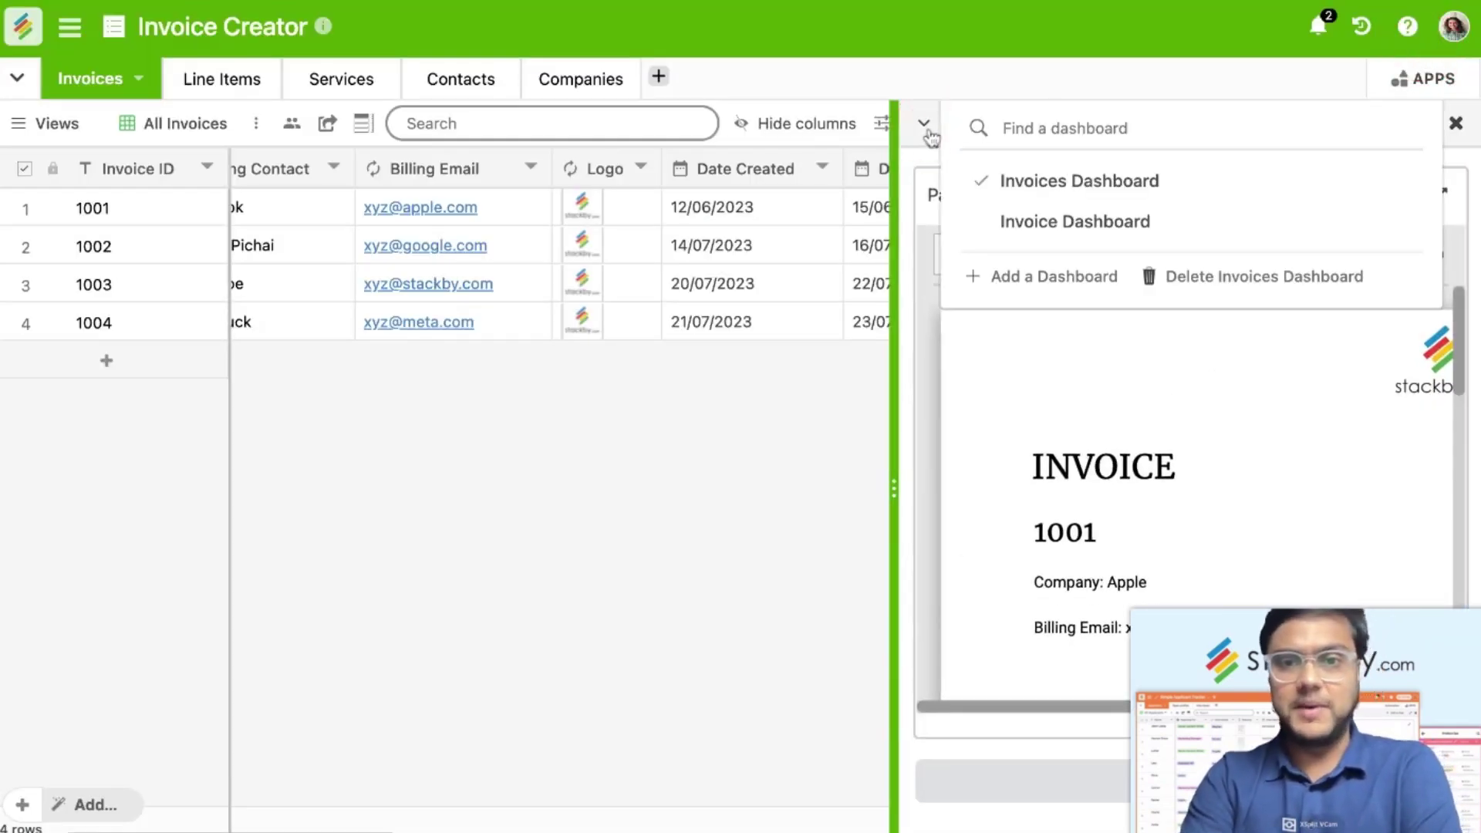
click(1068, 221)
click(1213, 295)
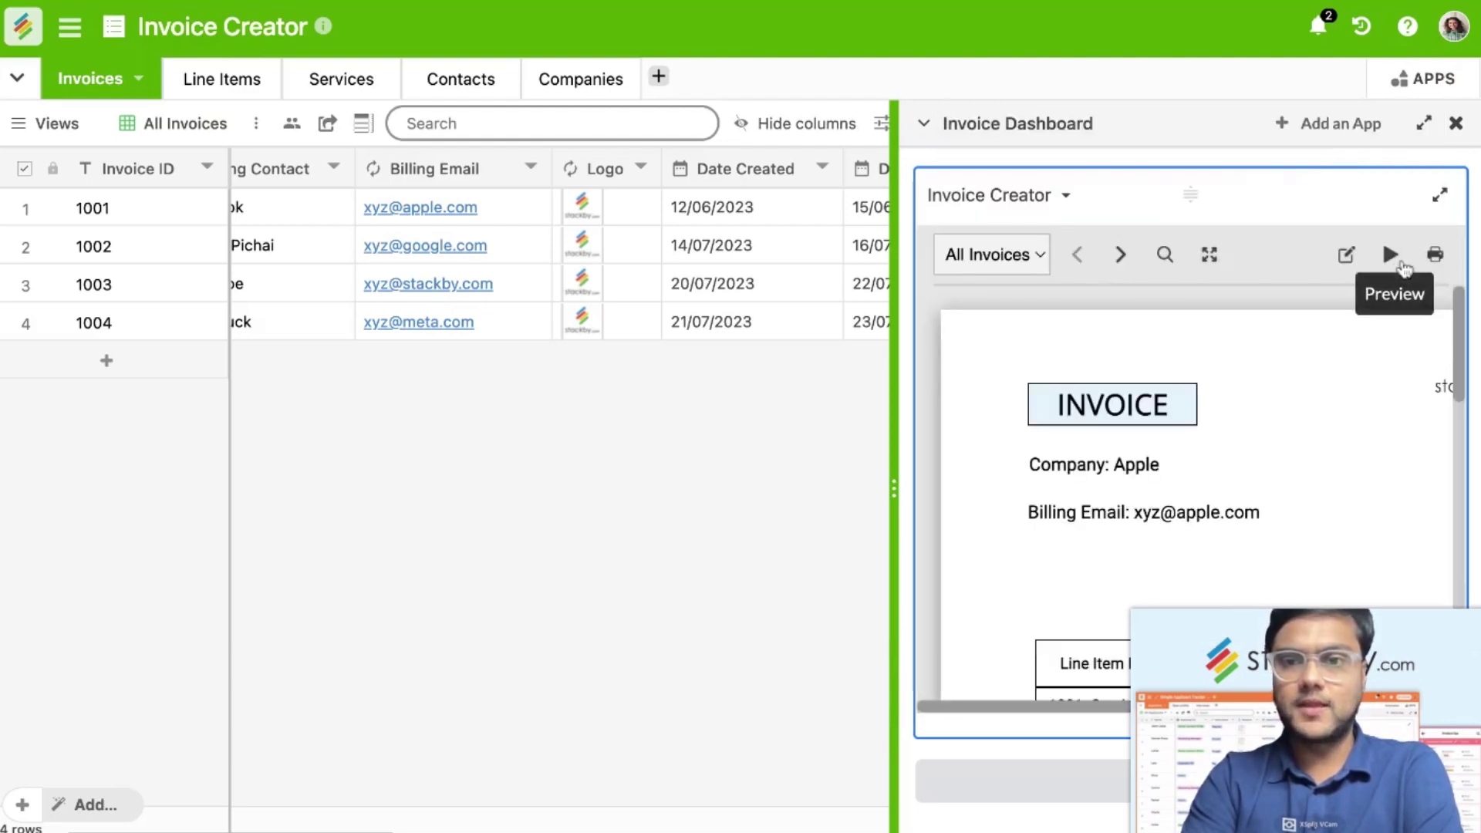
Step: Preview invoices full-screen, arrowing through 1002–1004 and back to invoice 1001
click(1391, 256)
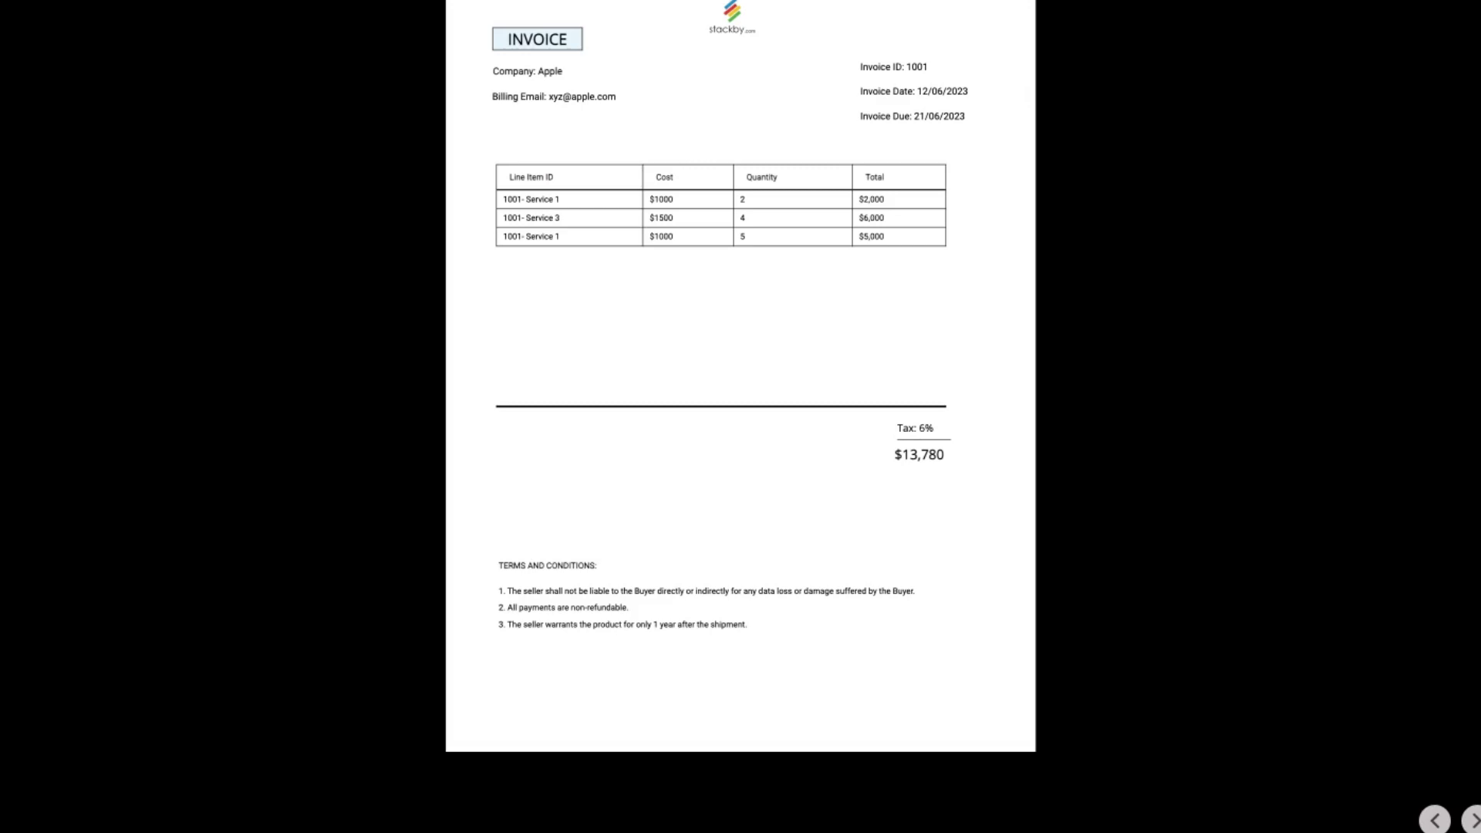
key(Right)
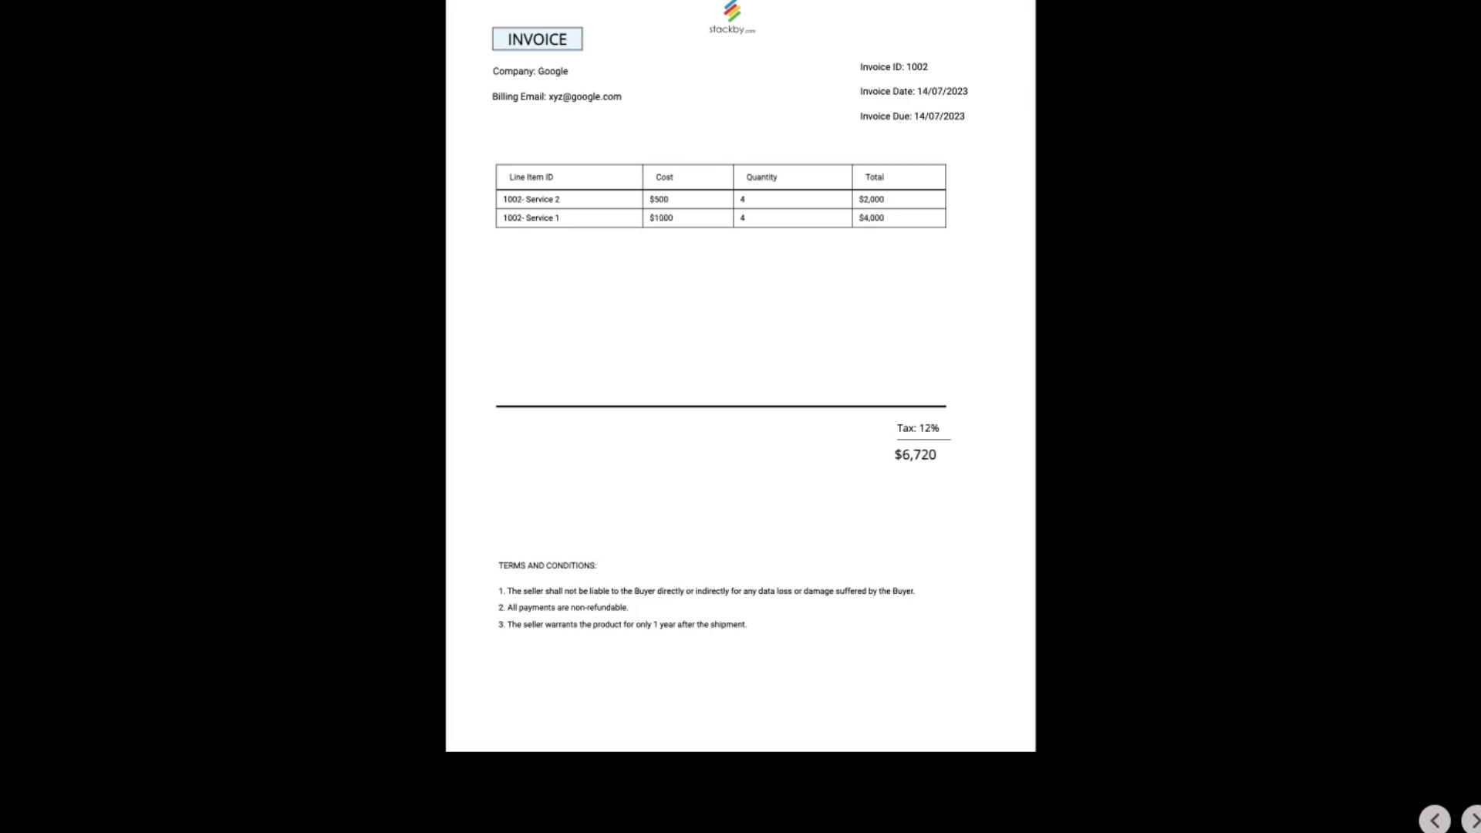
key(Right)
key(Left)
key(Right)
key(Right)
key(Left)
key(Left)
key(Left)
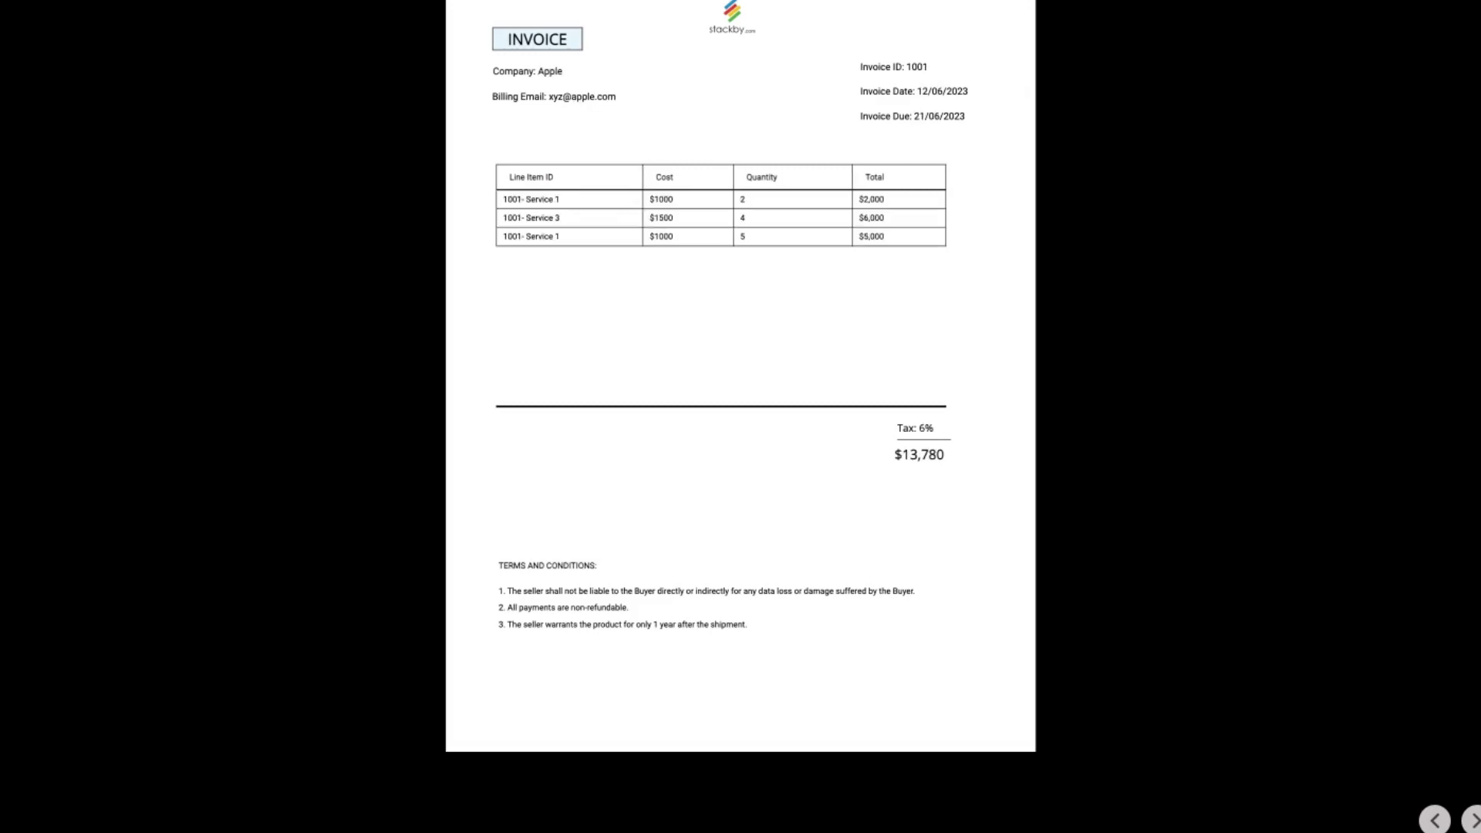
key(Right)
key(Right)
key(Right)
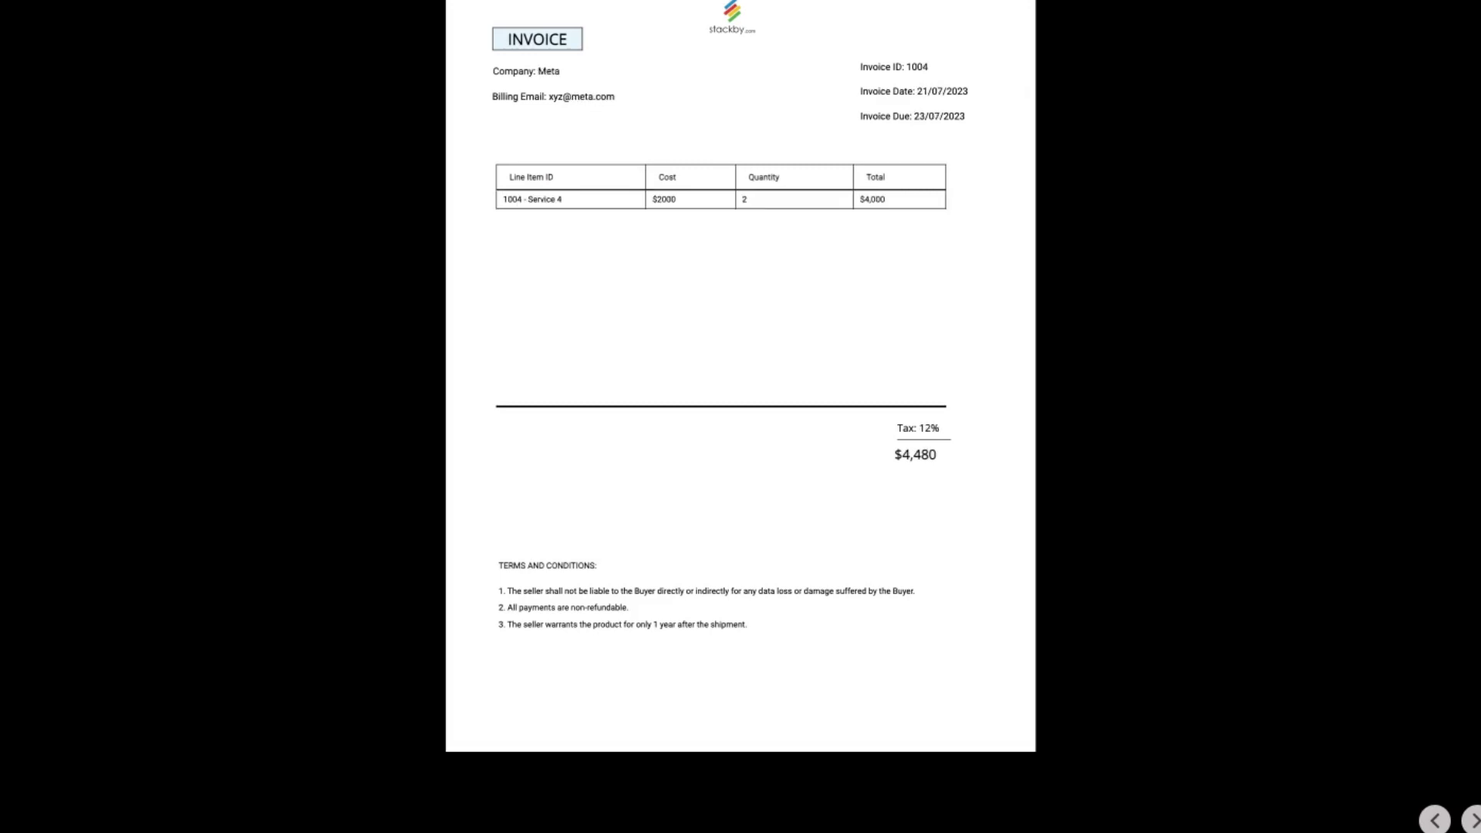
key(Left)
key(Left)
key(Left)
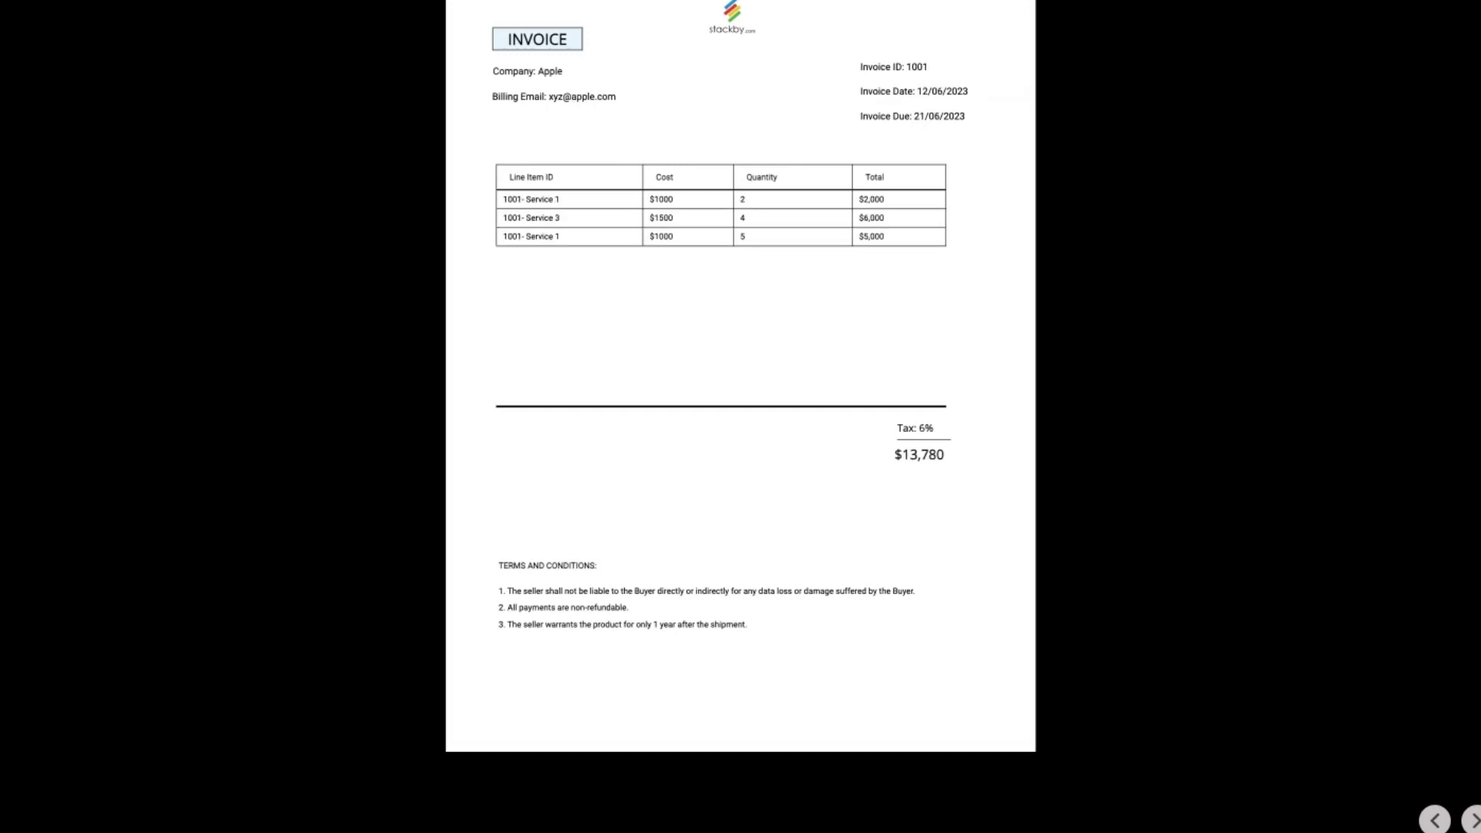
key(Escape)
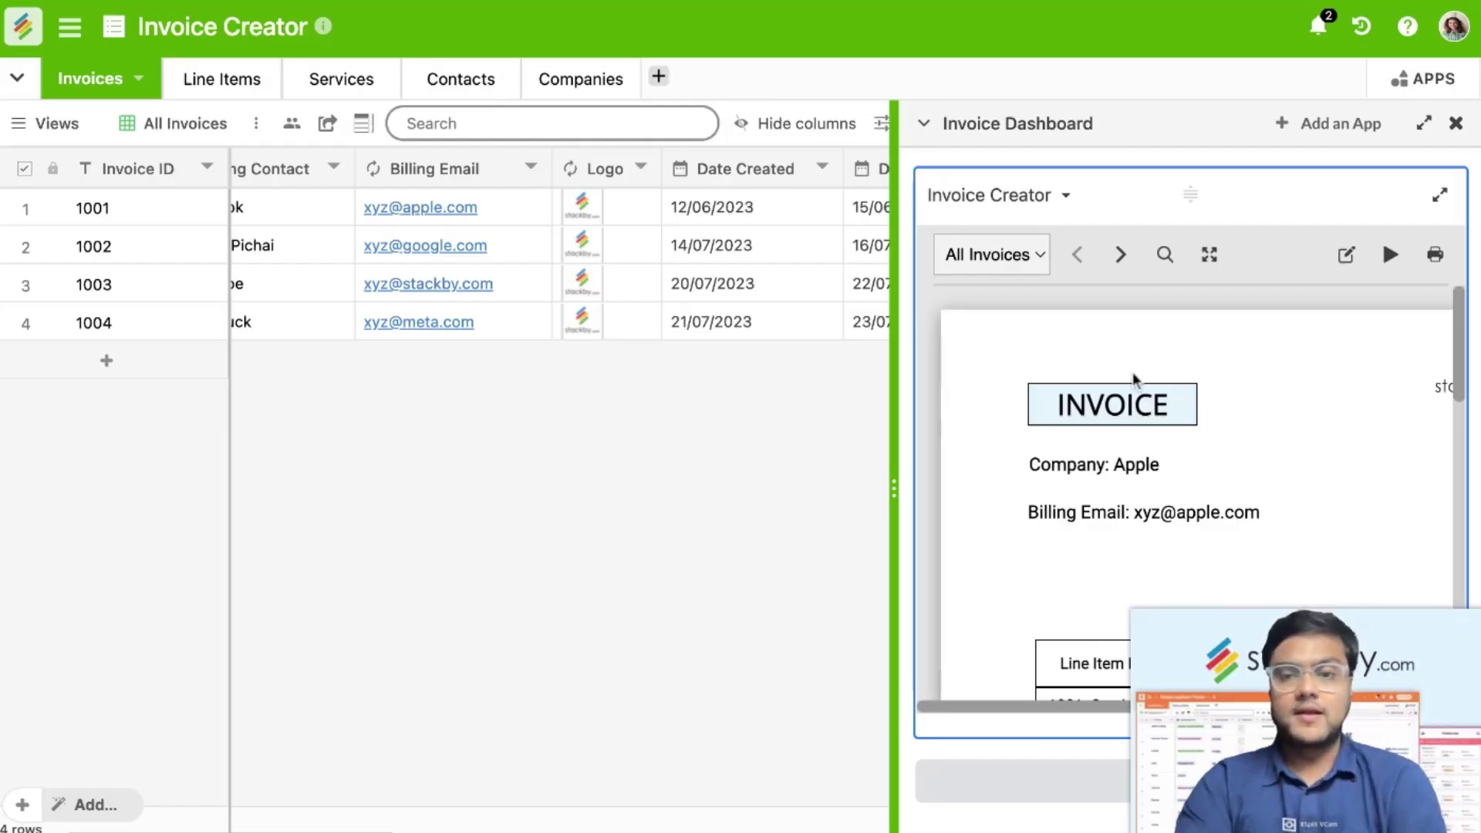